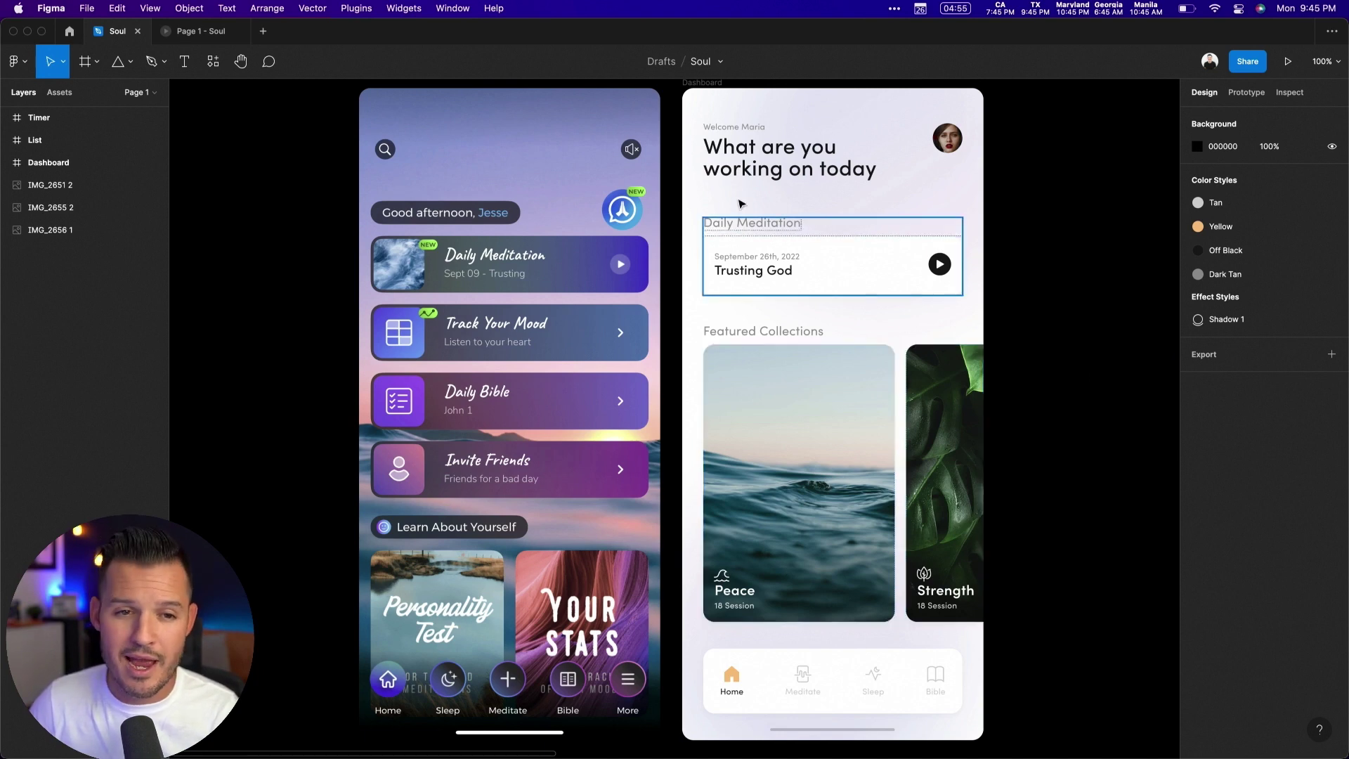
Step: Preview the Dashboard prototype, swipe the Featured Collections carousel both ways, and return to the design file
left_click(1288, 61)
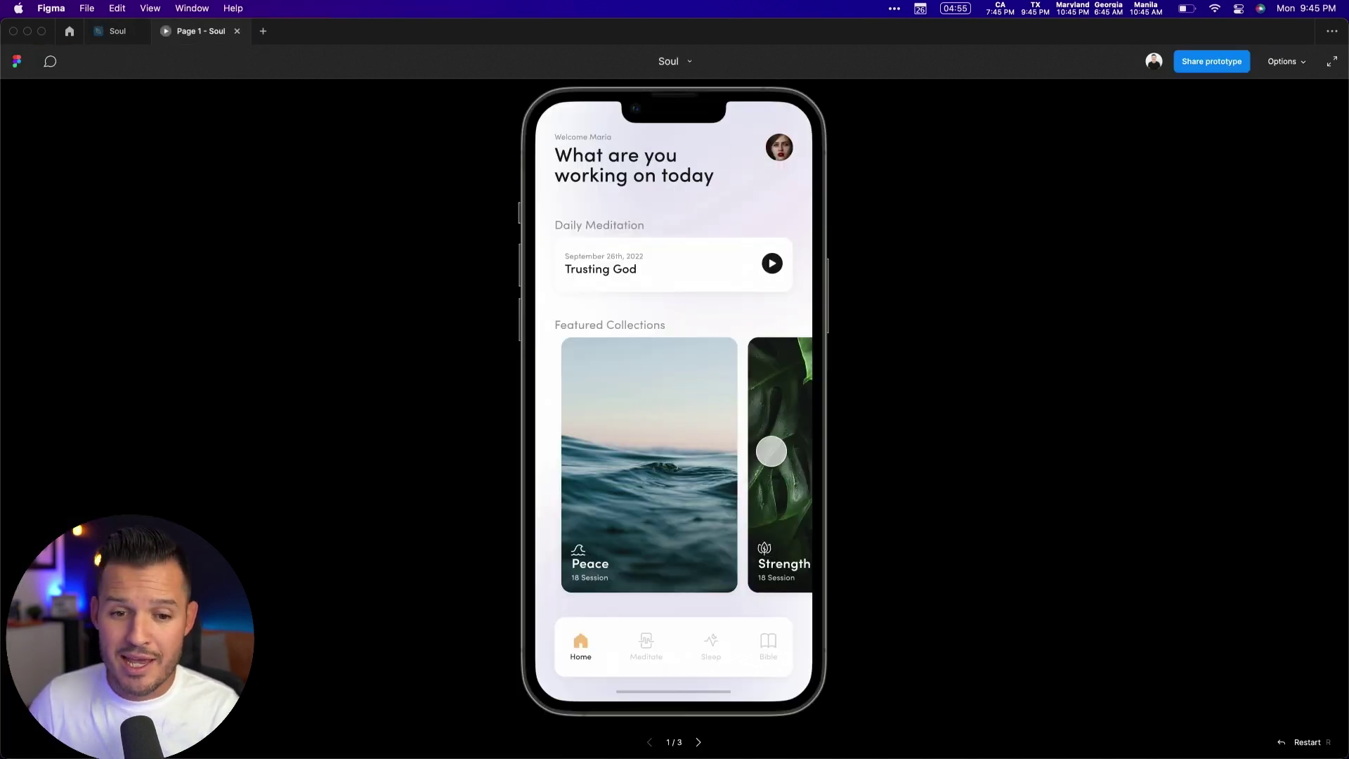
left_click_drag(778, 454, 461, 484)
left_click_drag(617, 476, 918, 537)
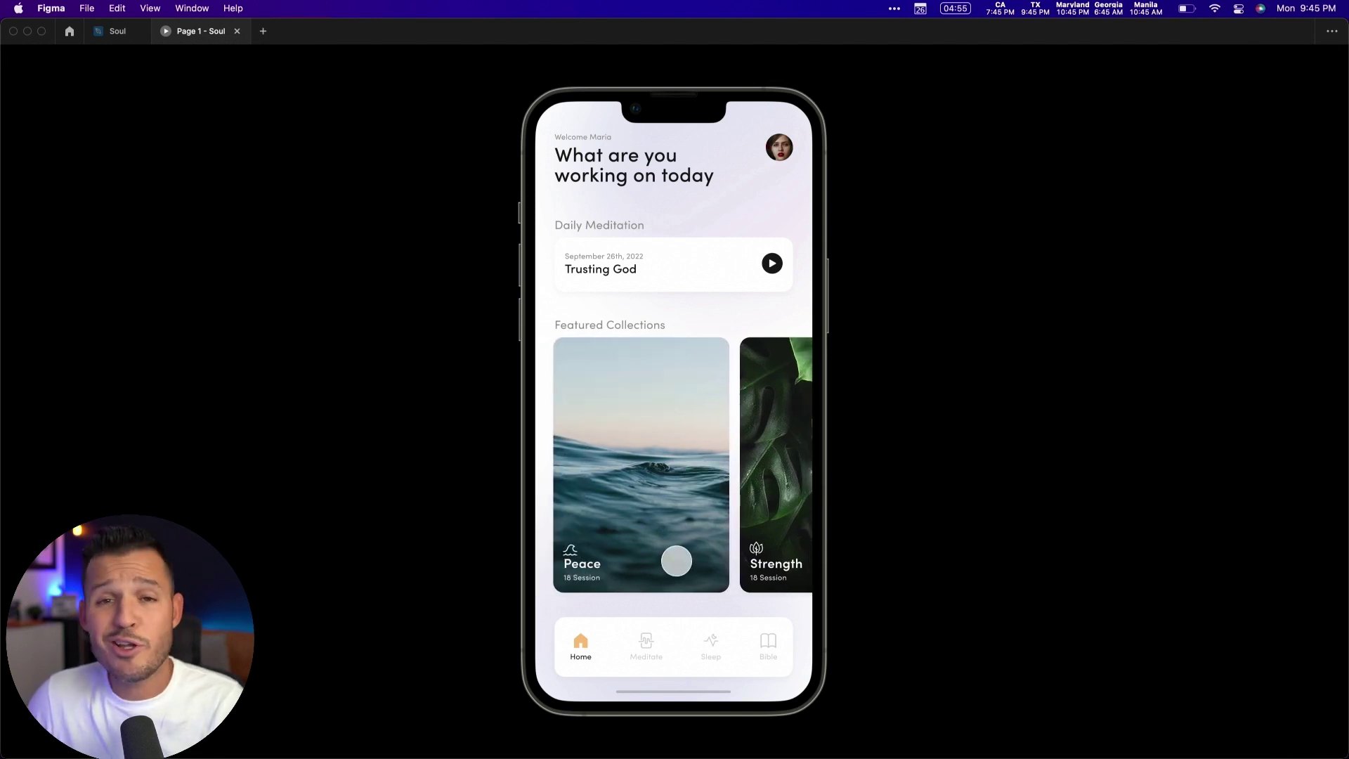
left_click(119, 31)
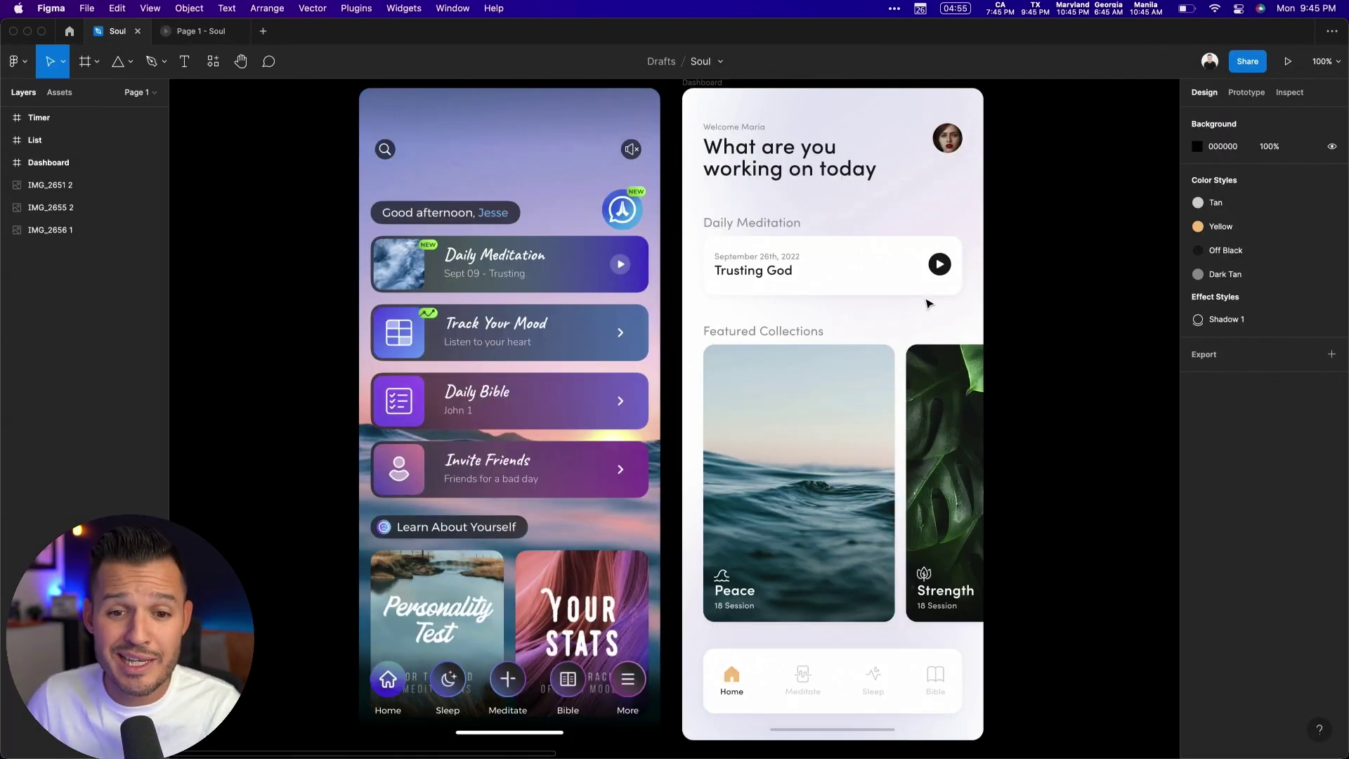
Step: Examine the List and Timer frames against their original app screenshots and compare them with the Dashboard redesign
key("minus")
scroll(1009, 301, "right", 8)
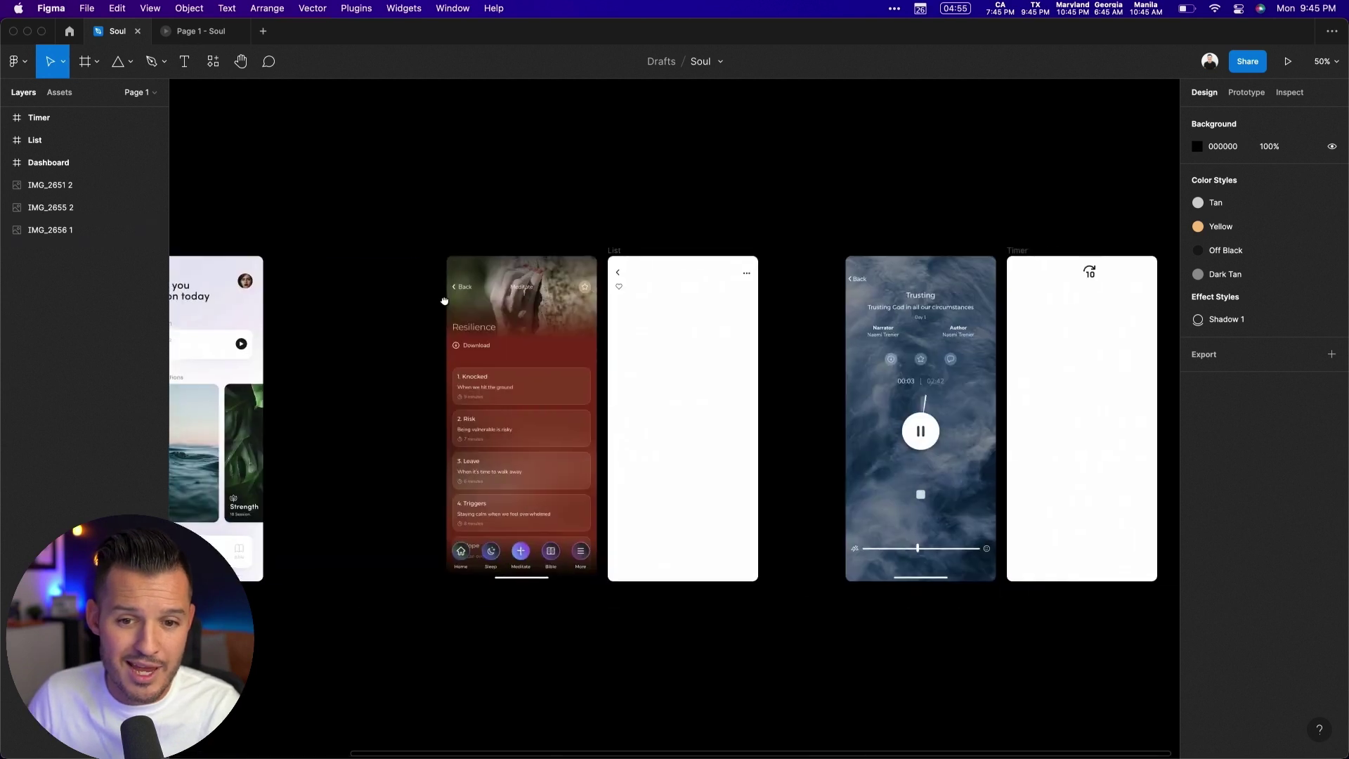
left_click_drag(372, 146, 829, 569)
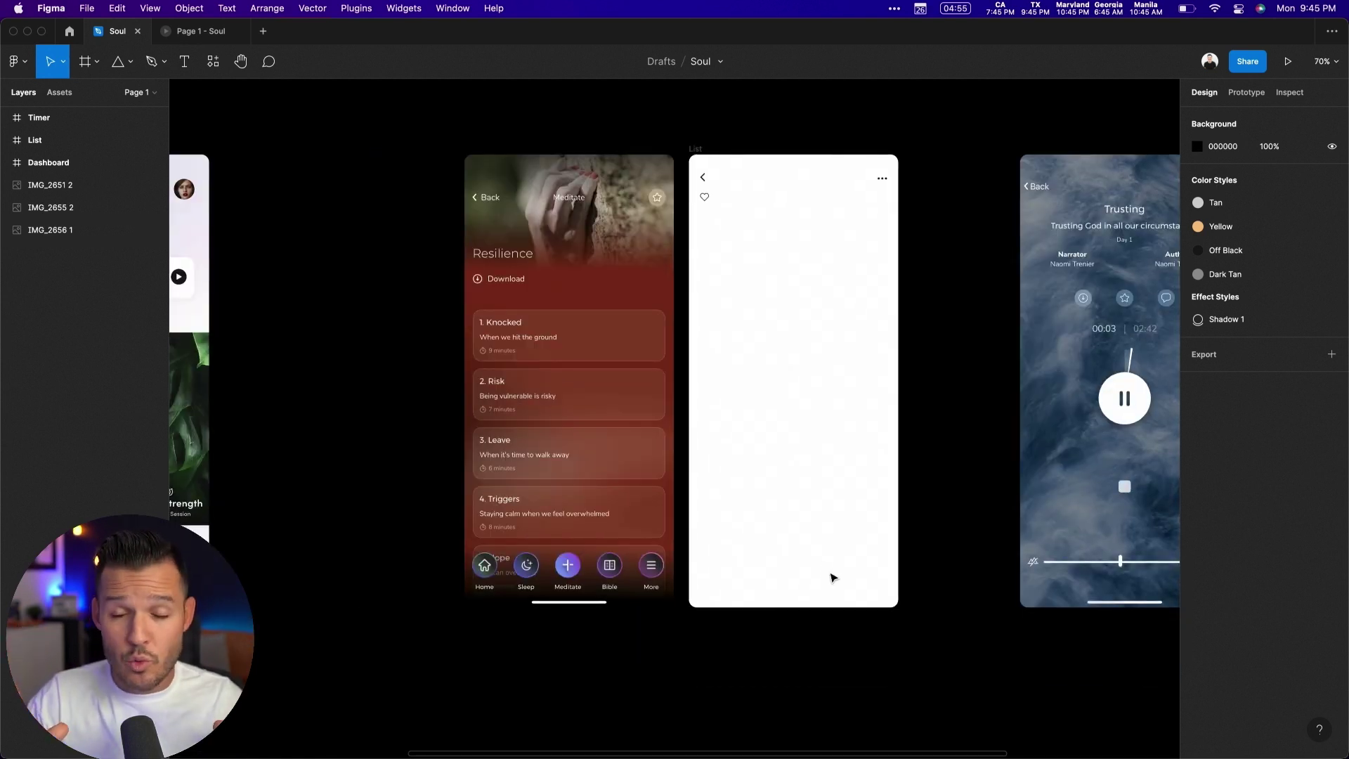
left_click_drag(951, 504, 497, 517)
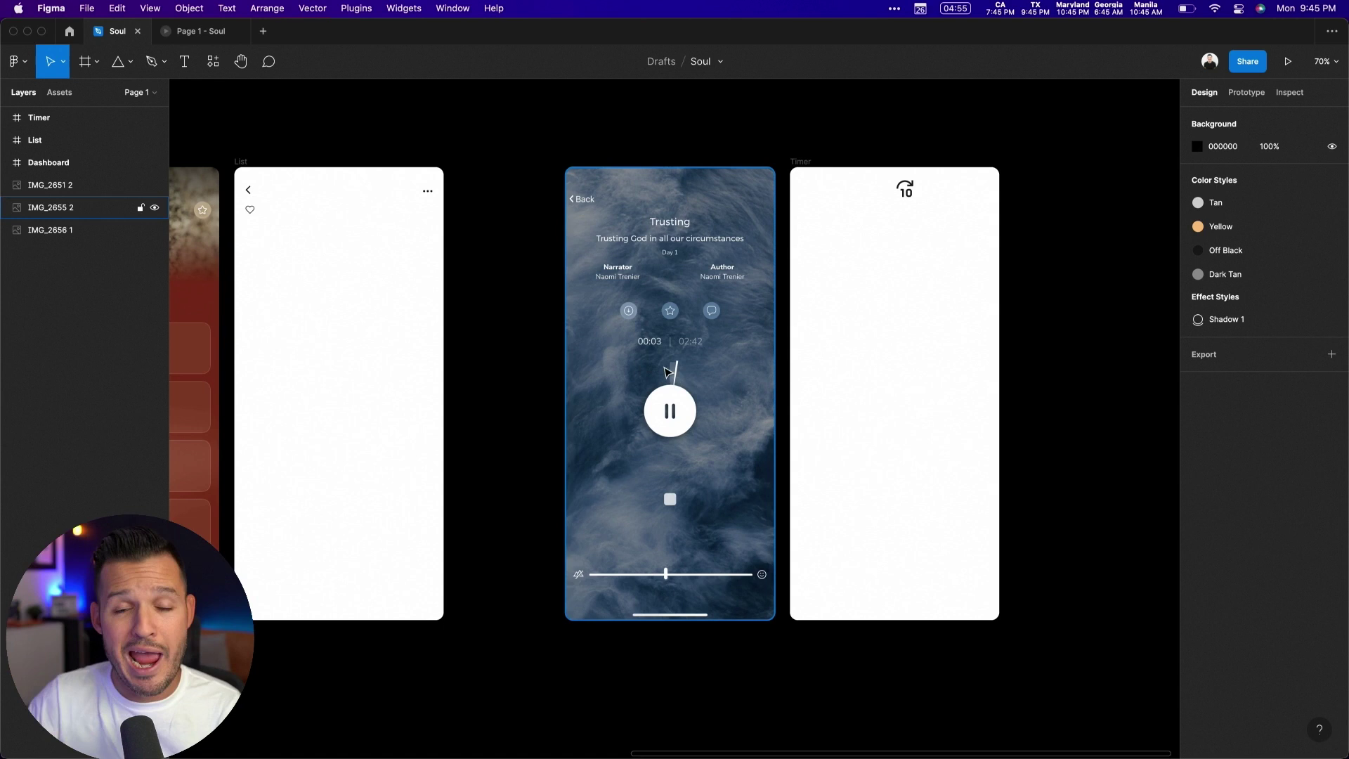
left_click_drag(503, 391, 876, 383)
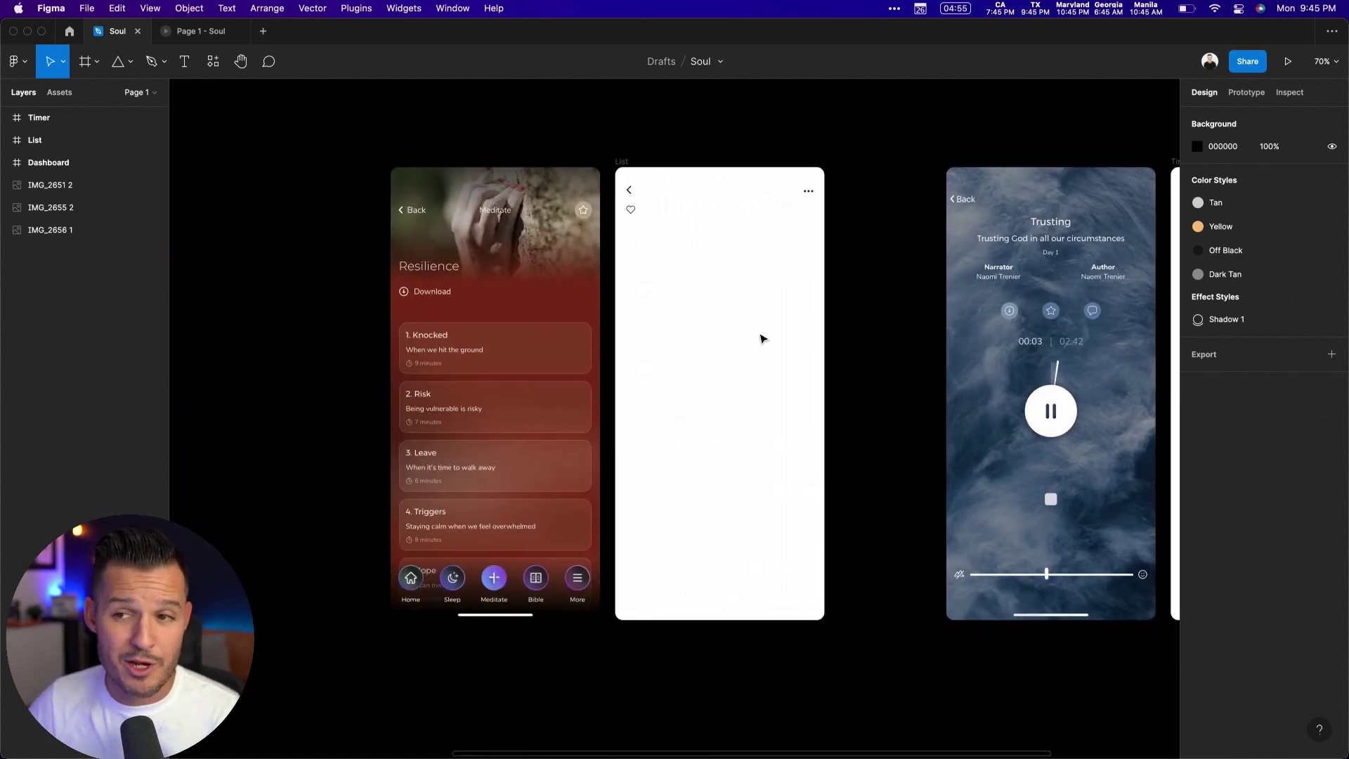
left_click_drag(727, 304, 1045, 295)
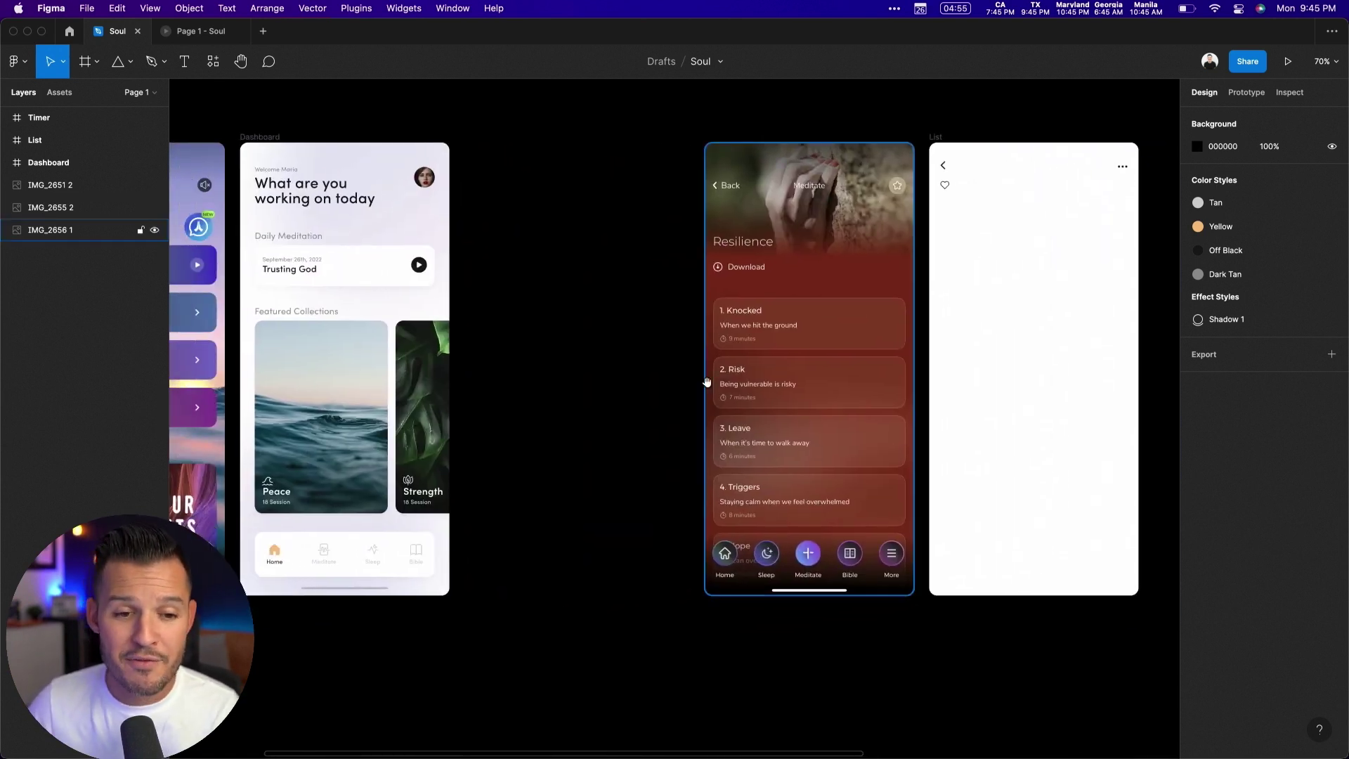
left_click_drag(705, 382, 864, 371)
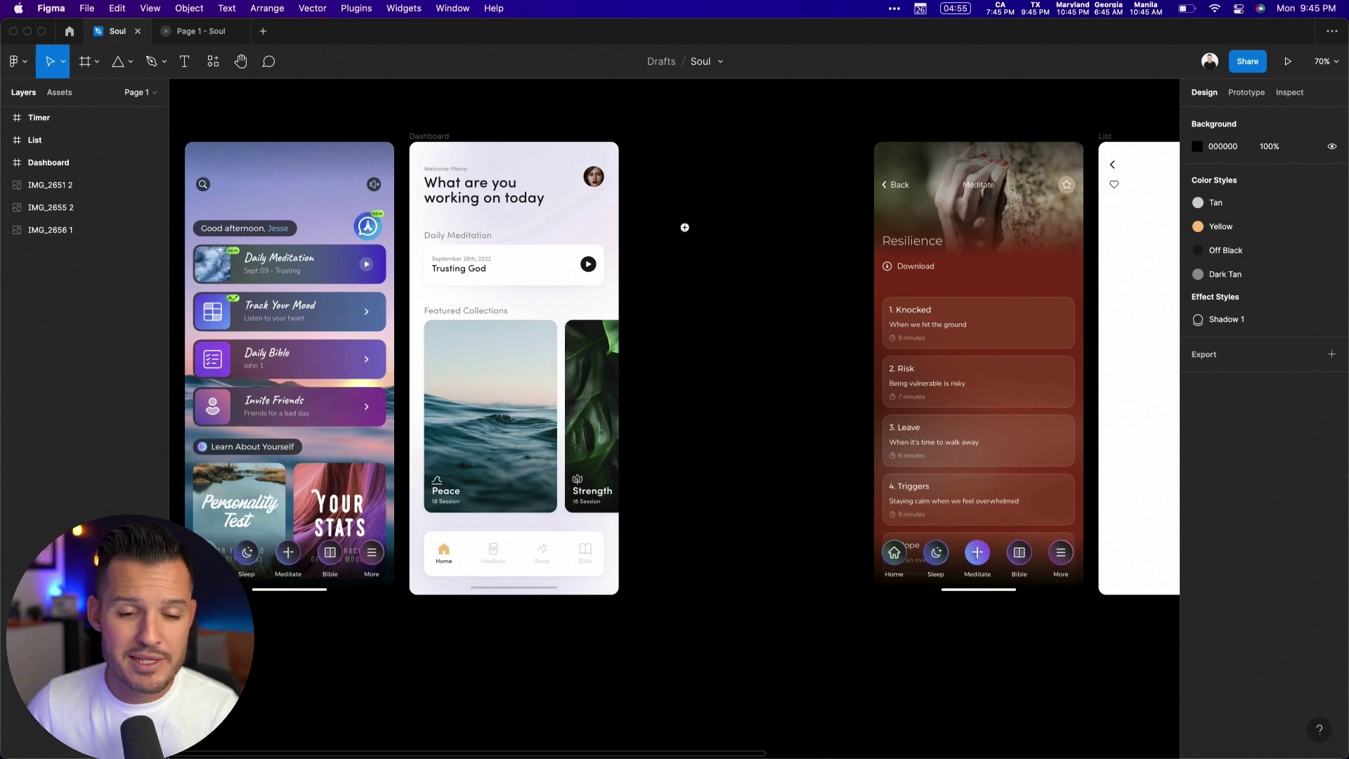
scroll(339, 333, "up", 5)
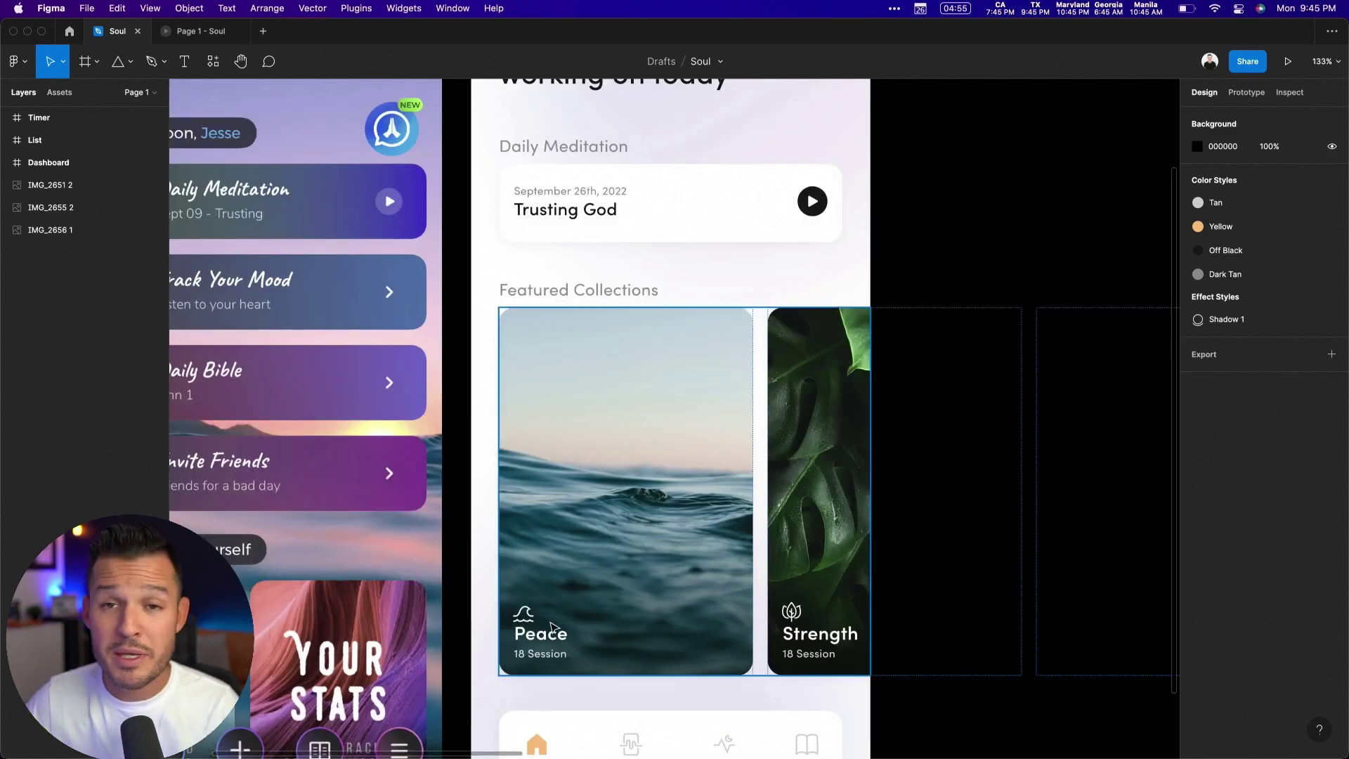
Step: Copy the Peace card from the Dashboard's Featured Collections and paste it into the empty canvas above the List frame
left_click(640, 506)
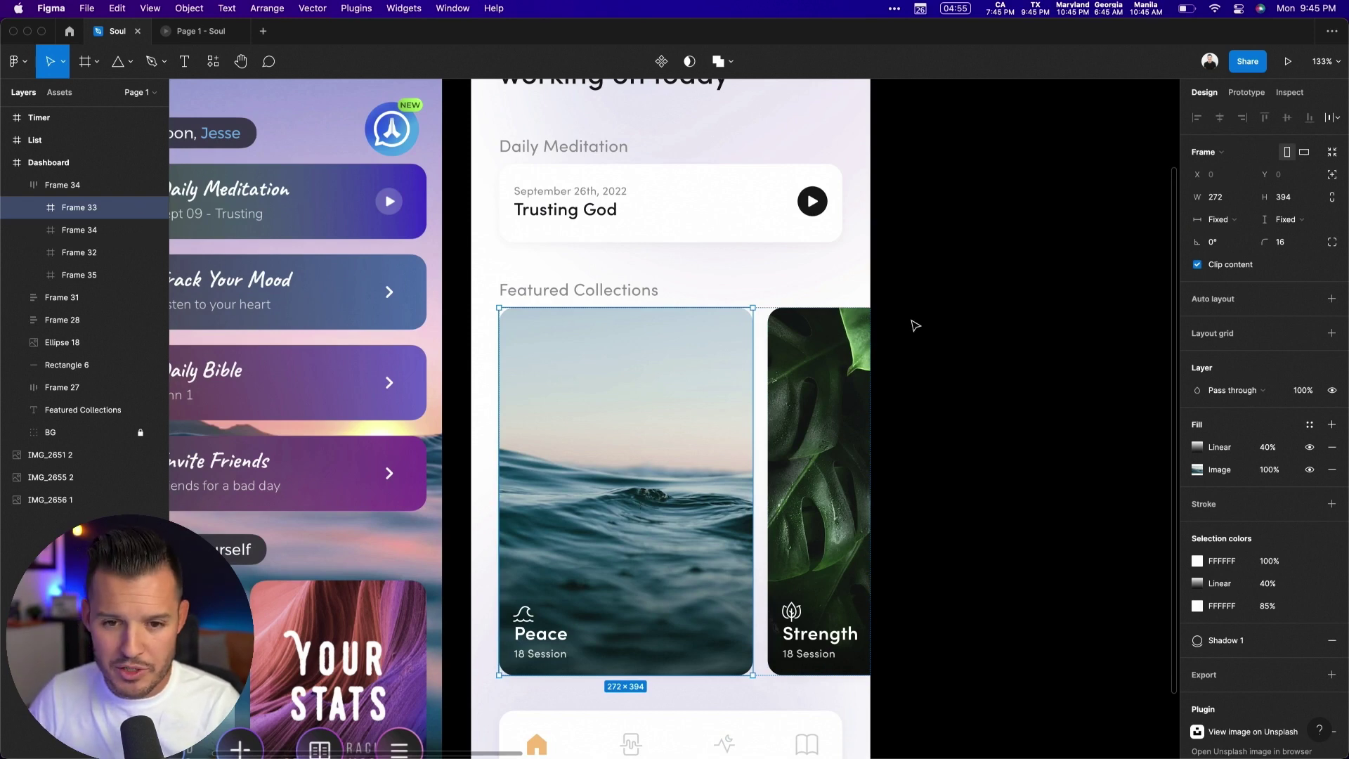
left_click(951, 251)
left_click_drag(957, 243, 317, 376)
key("super+minus")
key("super+minus")
key("super+minus")
key("super+equal")
key("z")
left_click_drag(368, 243, 877, 478)
scroll(899, 455, "right", 3)
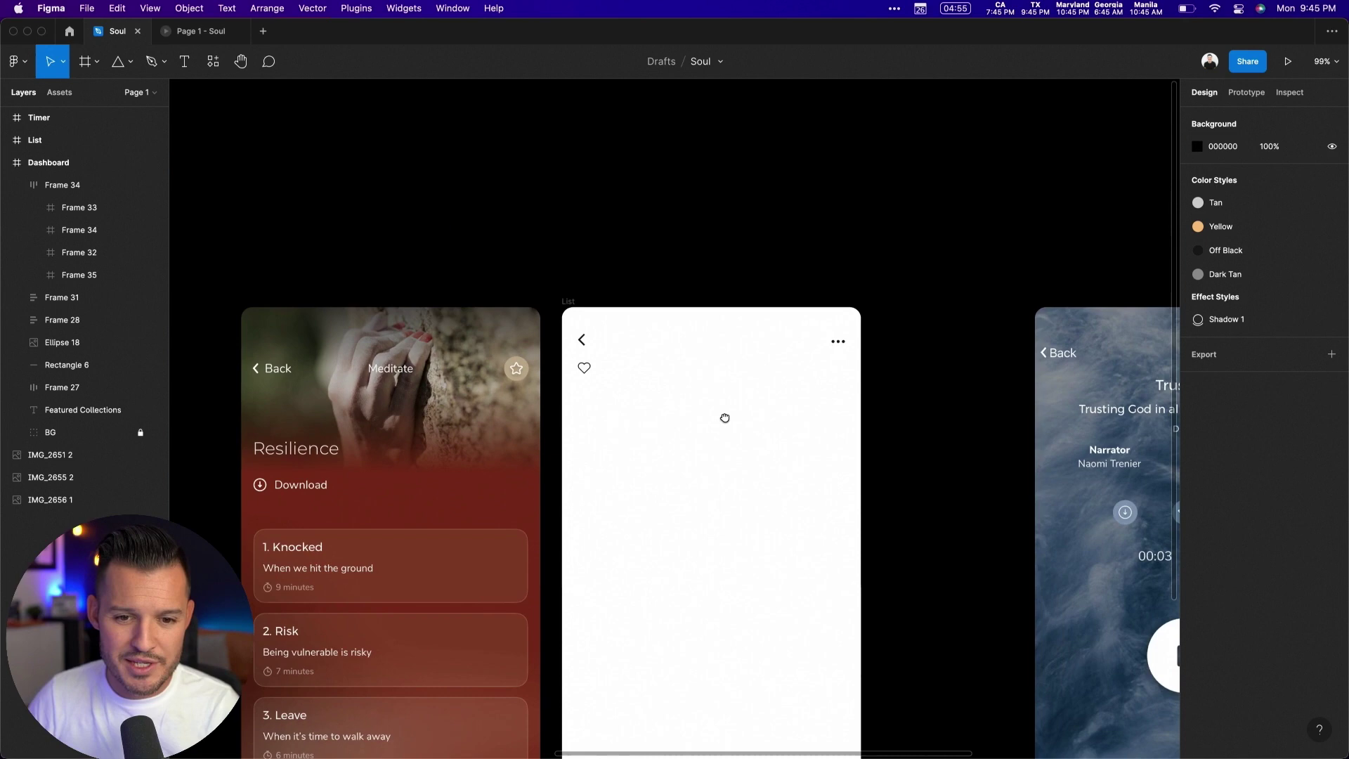
scroll(346, 554, "left", 10)
scroll(315, 624, "left", 4)
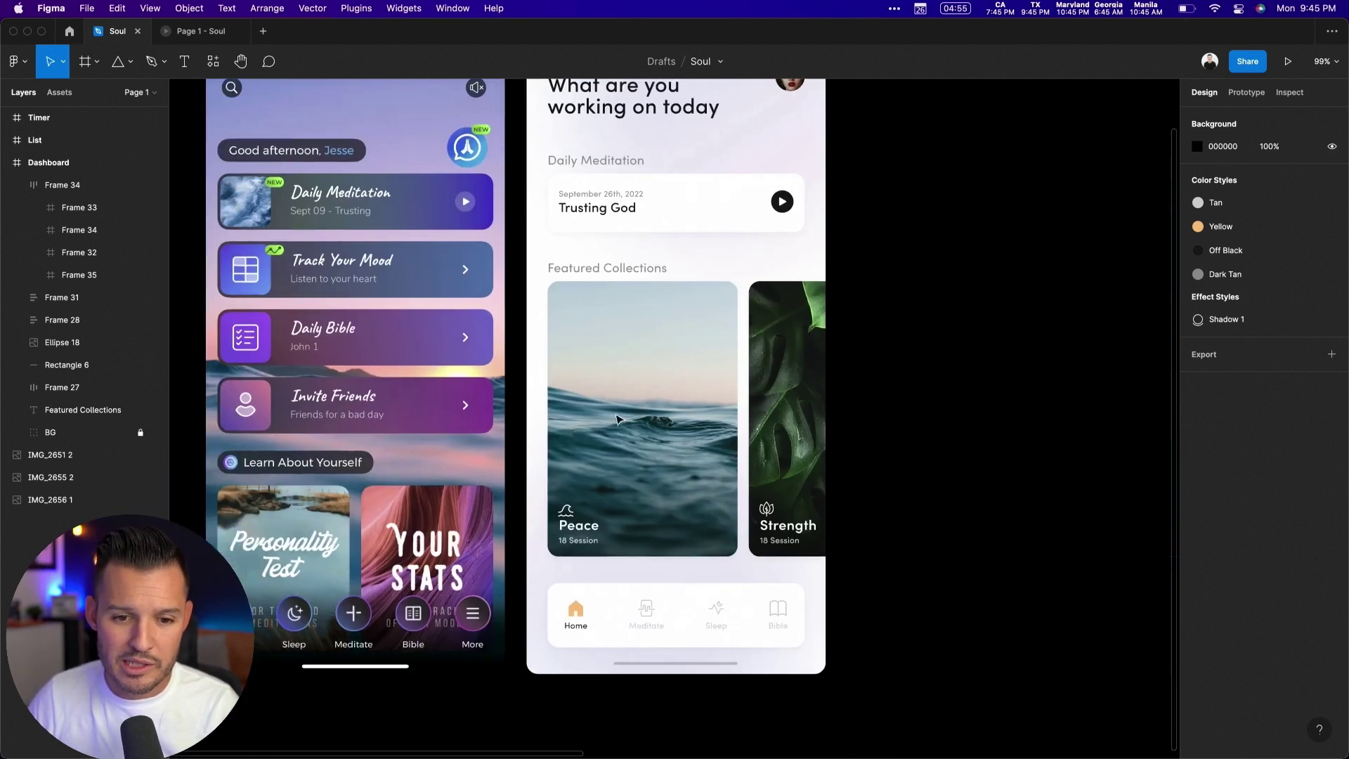
scroll(388, 503, "right", 10)
left_click_drag(227, 429, 214, 431)
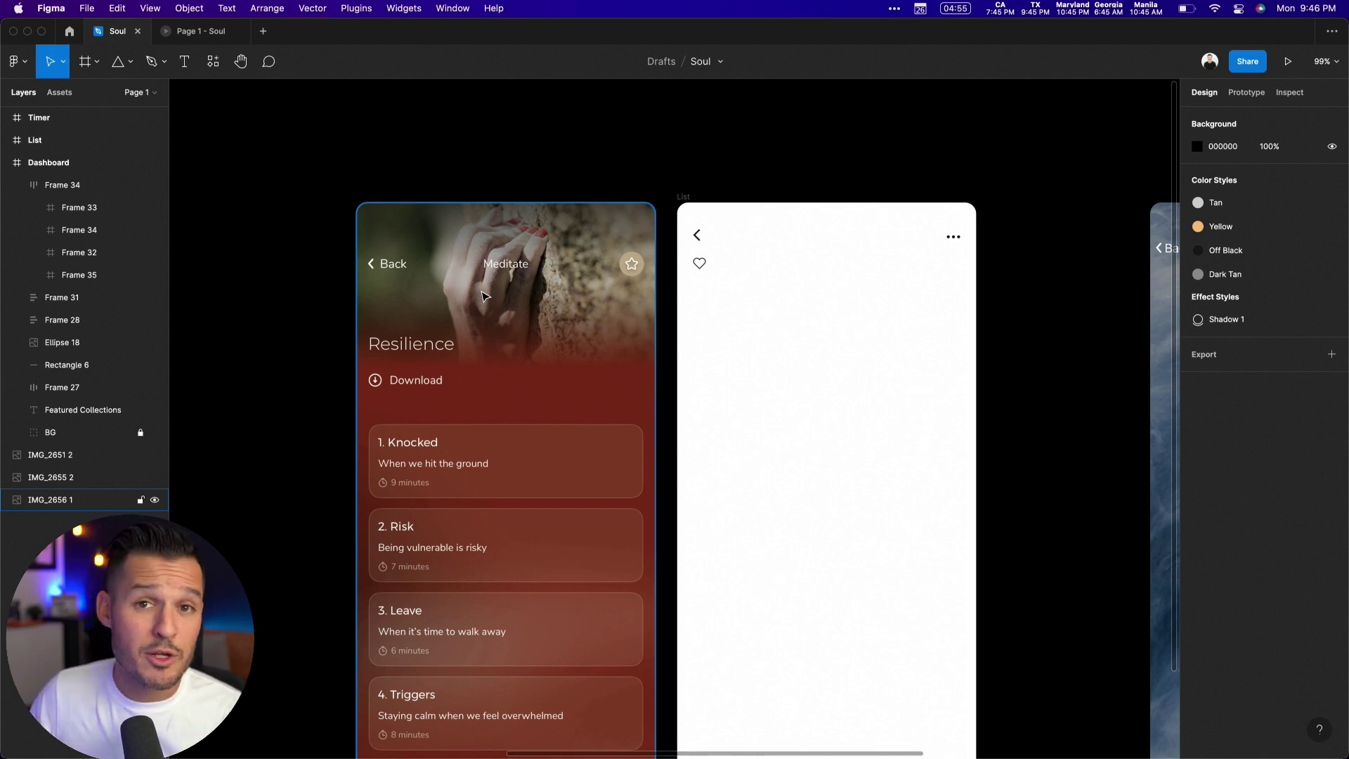
scroll(641, 263, "up", 7)
scroll(642, 263, "right", 2)
right_click(566, 156)
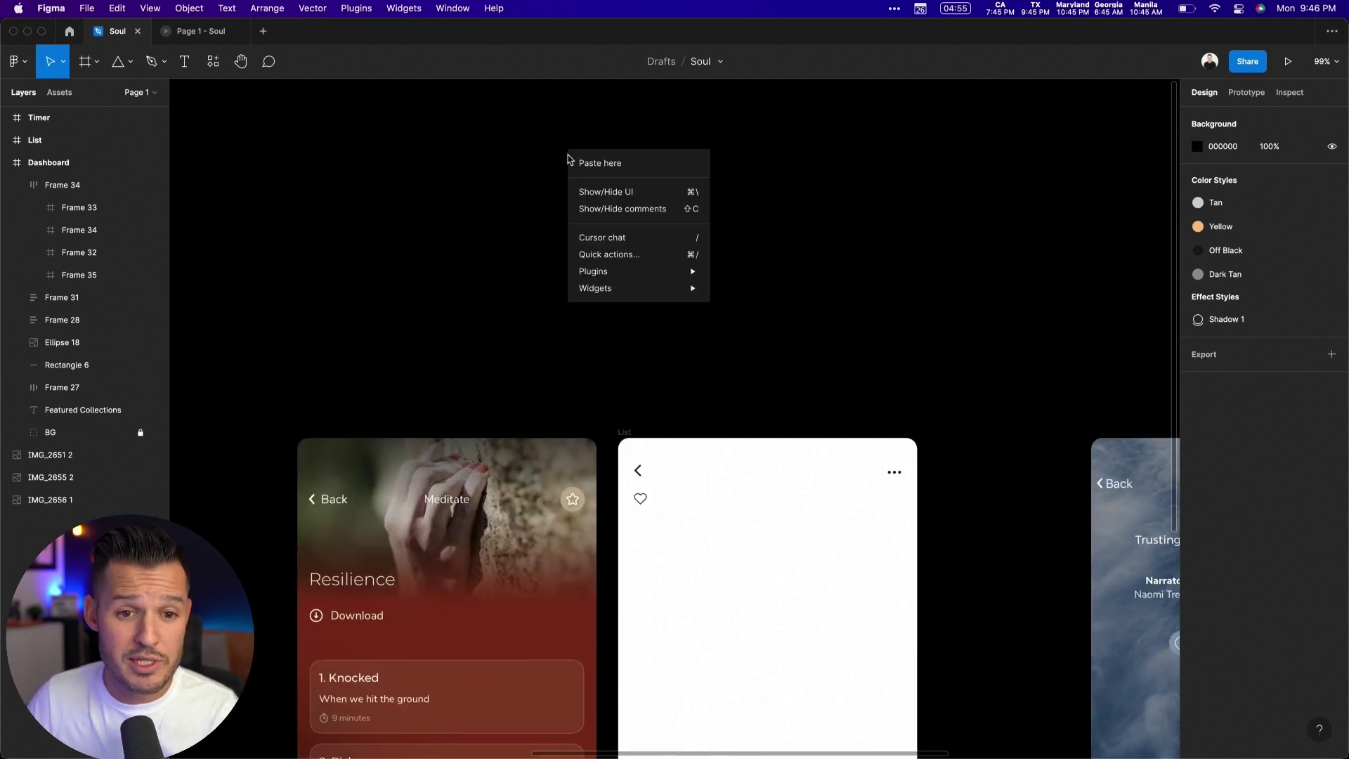
left_click(571, 163)
left_click_drag(672, 254, 672, 202)
Step: Delete the wave icon, the Peace title and the 18 Session text from the pasted card
double_click(609, 350)
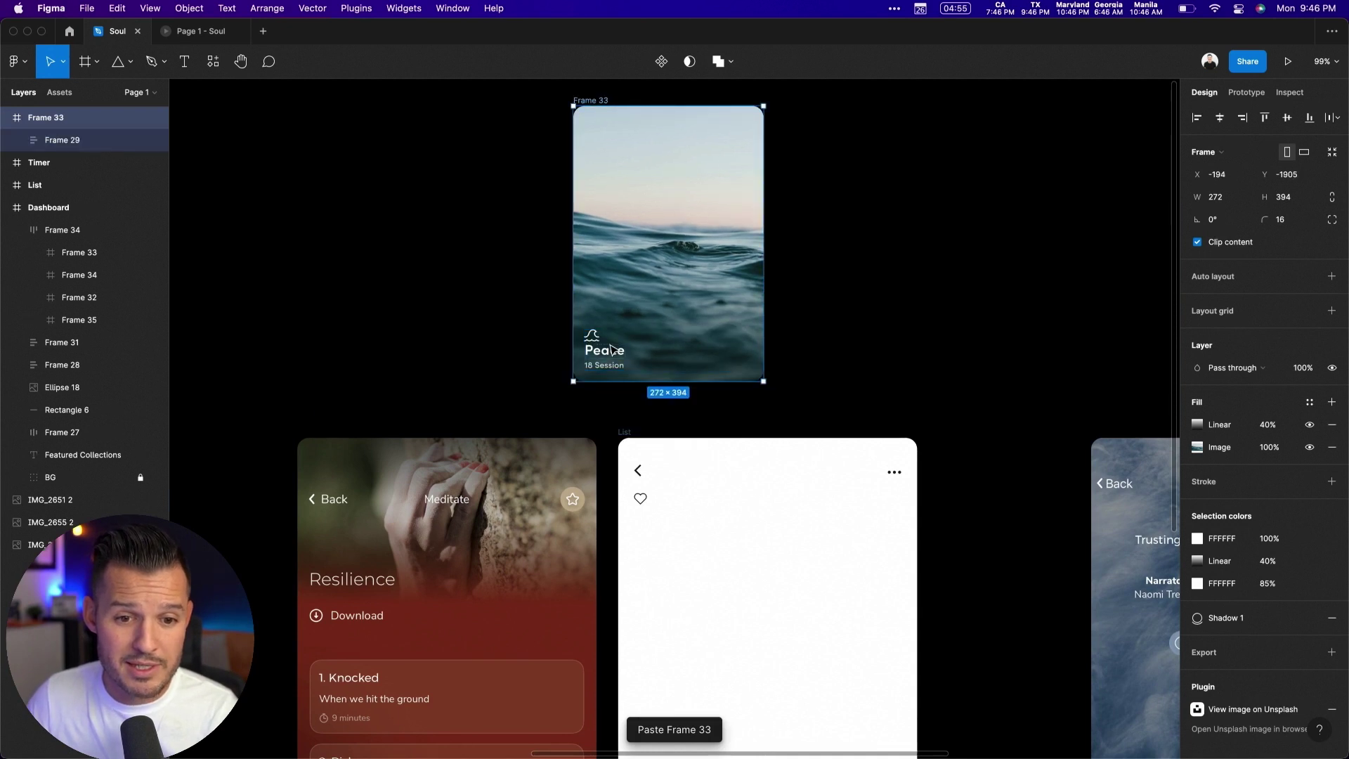
double_click(609, 348)
left_click(92, 171)
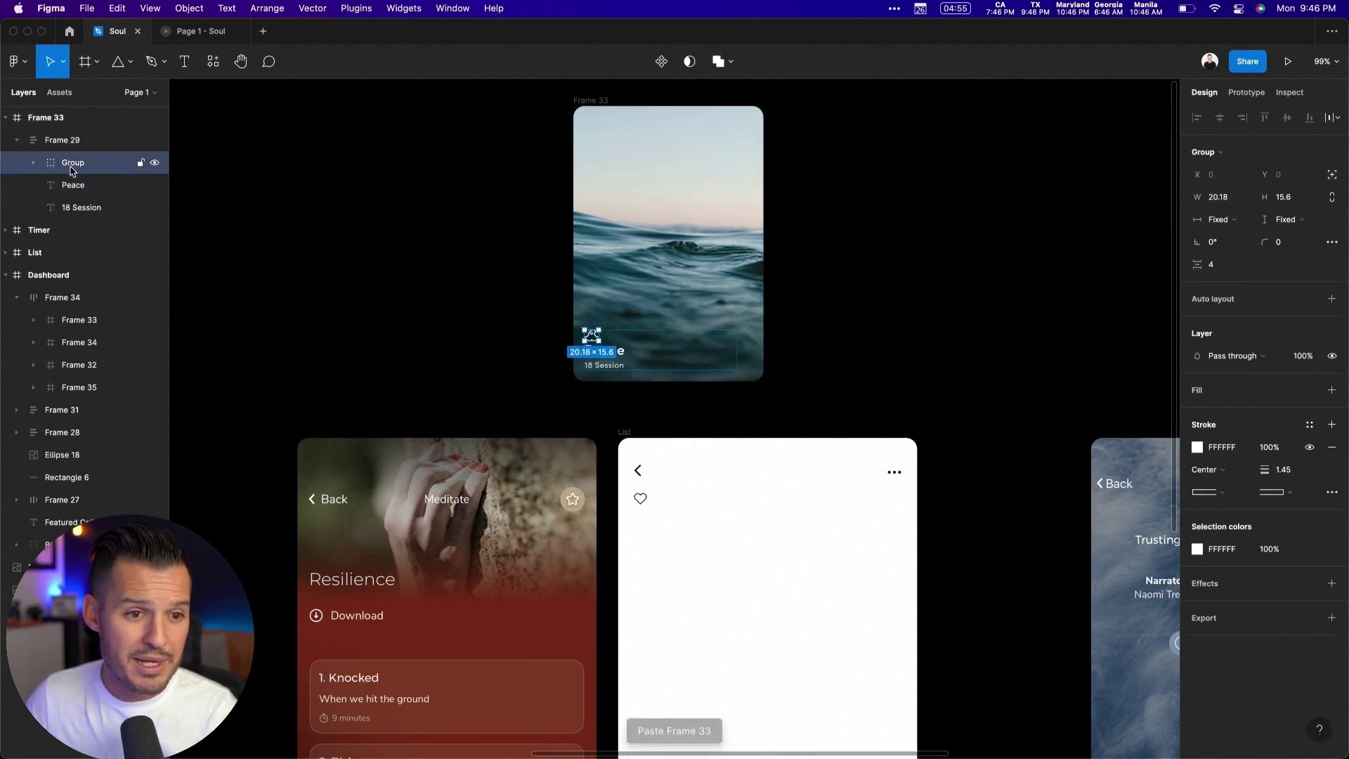
left_click(79, 207, "shift")
key("BackSpace")
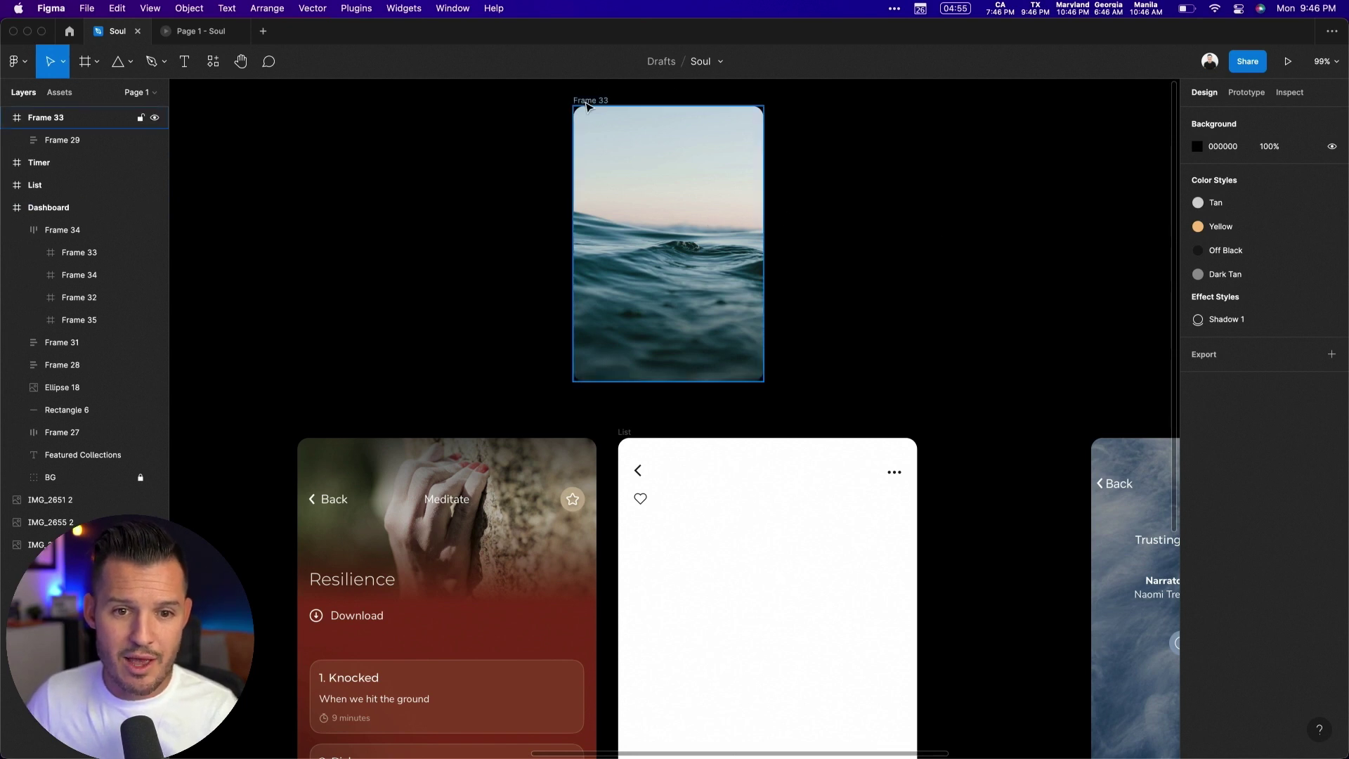
Step: Set the pasted card's corner radius to 0
left_click(591, 101)
left_click_drag(1270, 222, 859, 236)
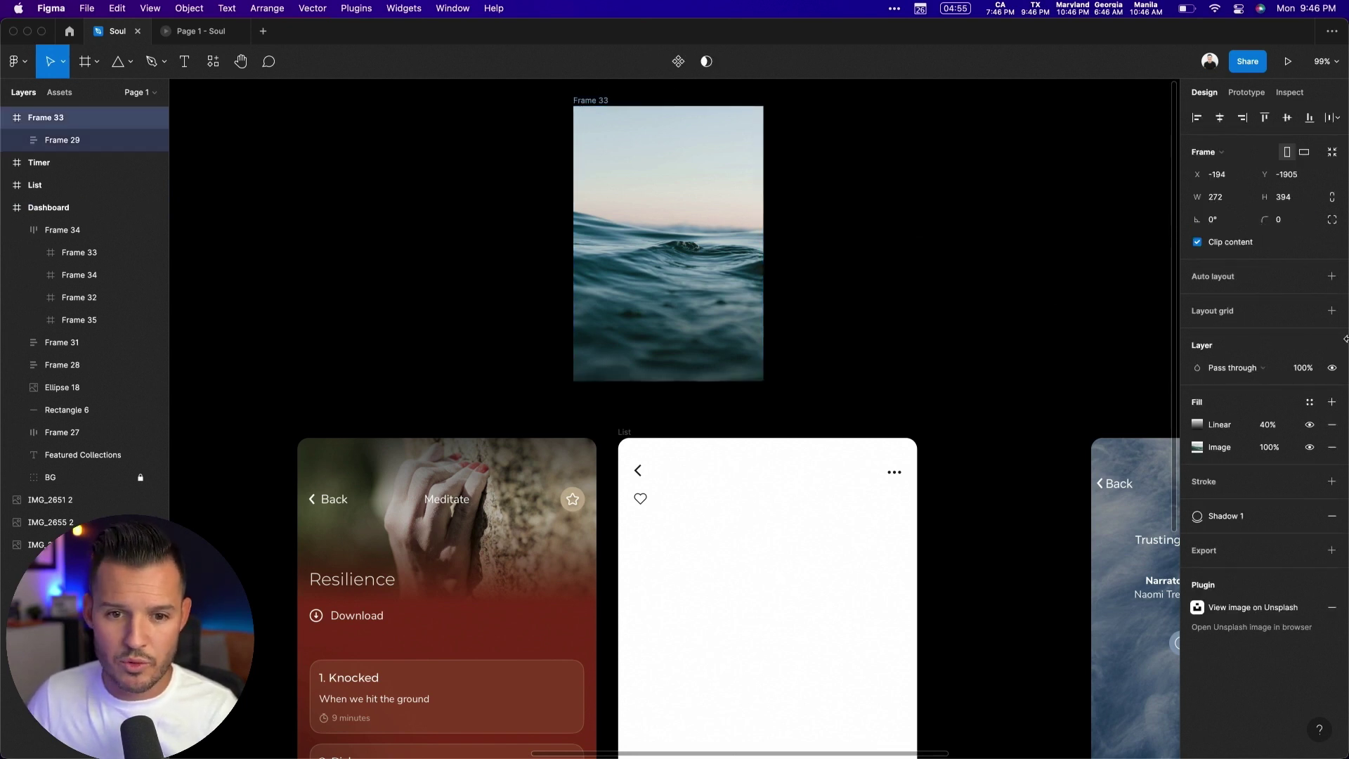
key("Escape")
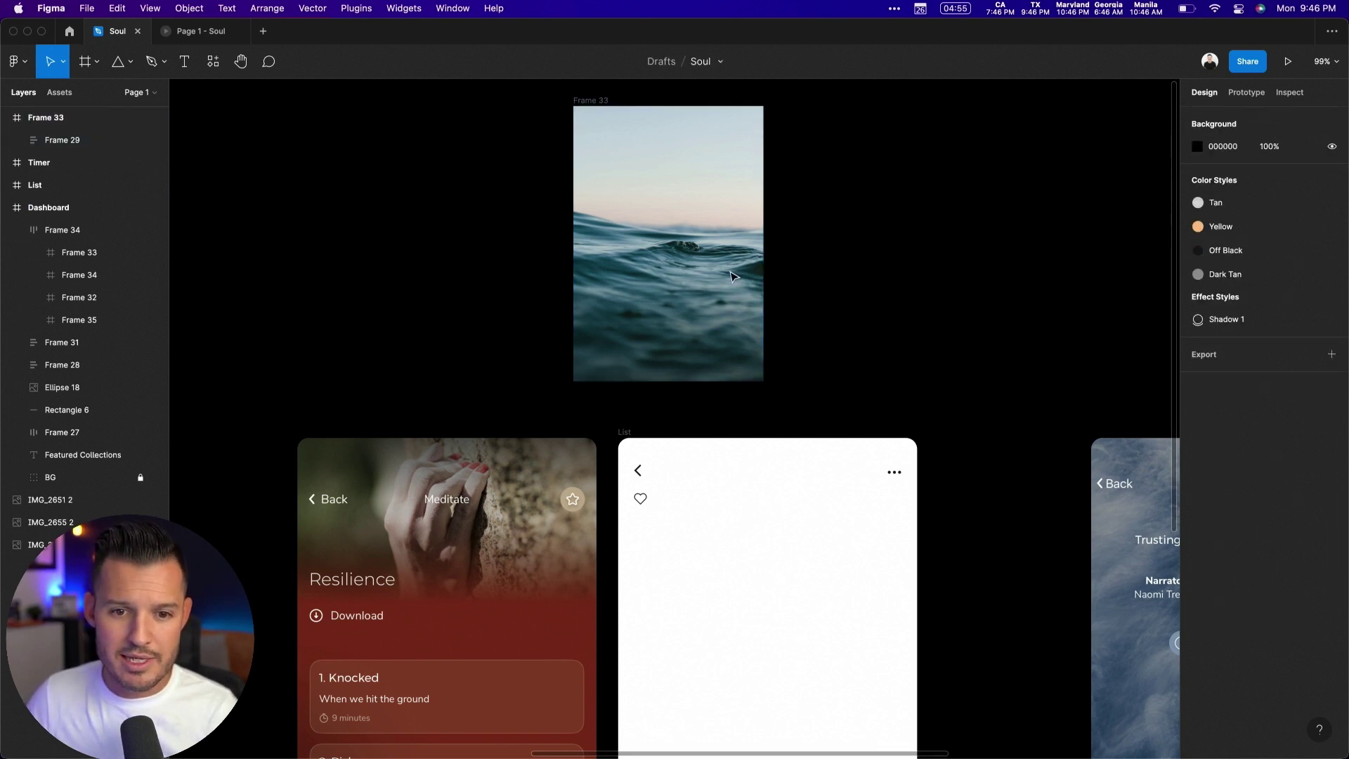
Step: Enlarge the pasted ocean image frame to a landscape format of about 1254 × 853
left_click(596, 99)
left_click_drag(764, 382, 961, 368)
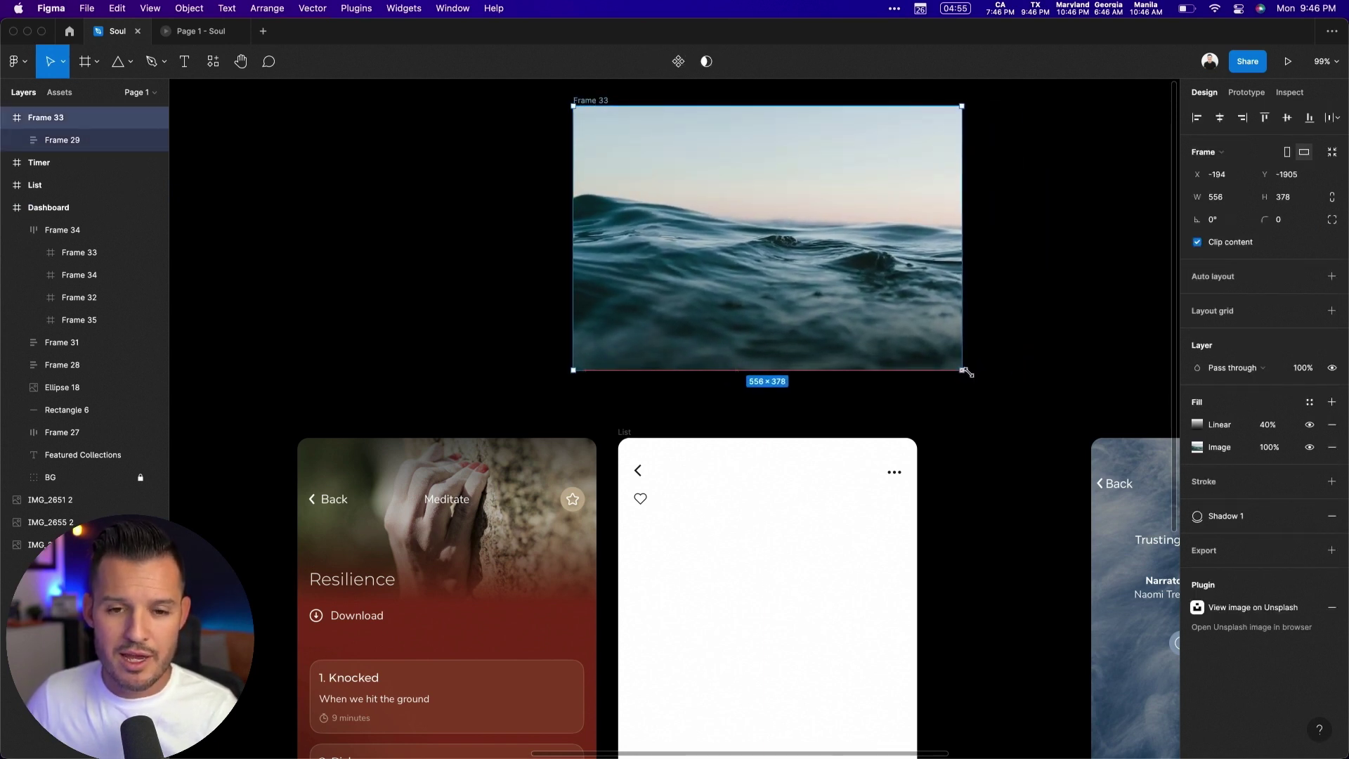
scroll(753, 309, "left", 3)
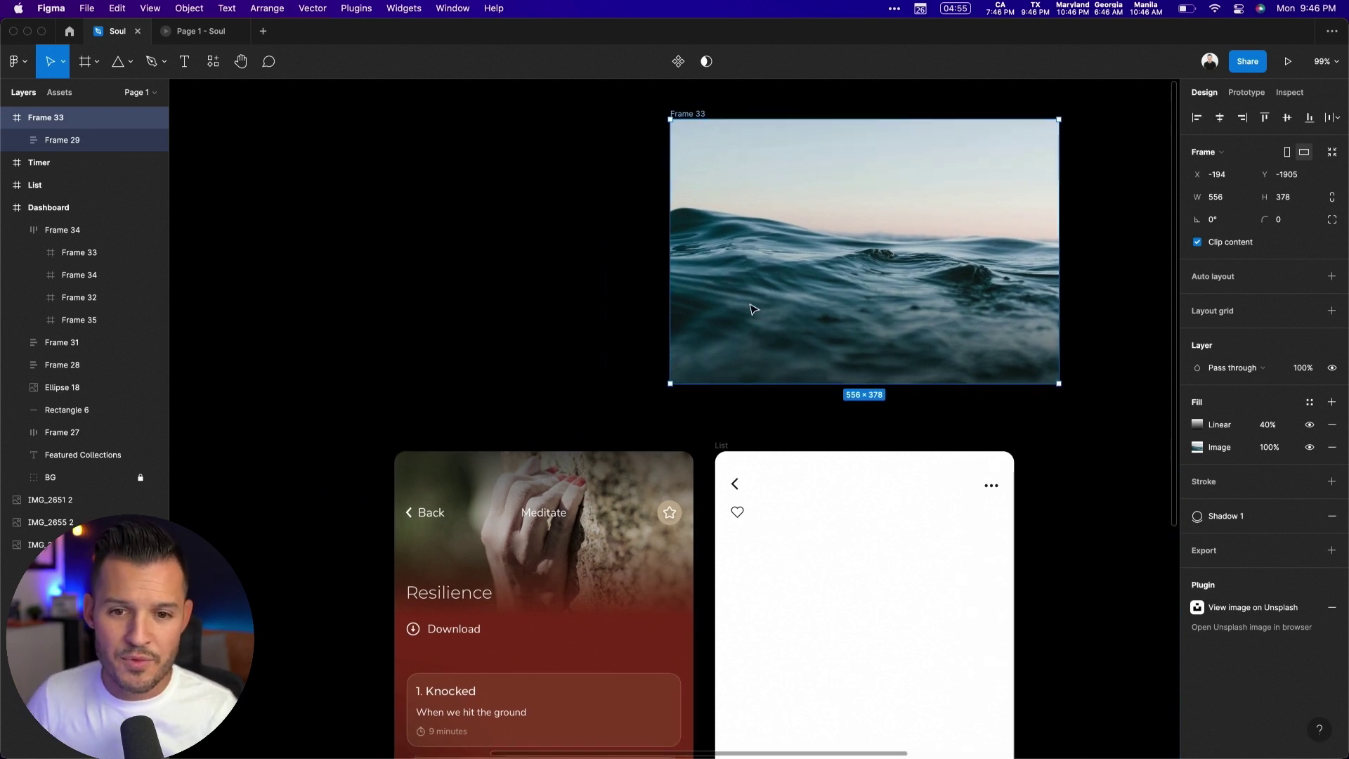
scroll(669, 161, "down", 5)
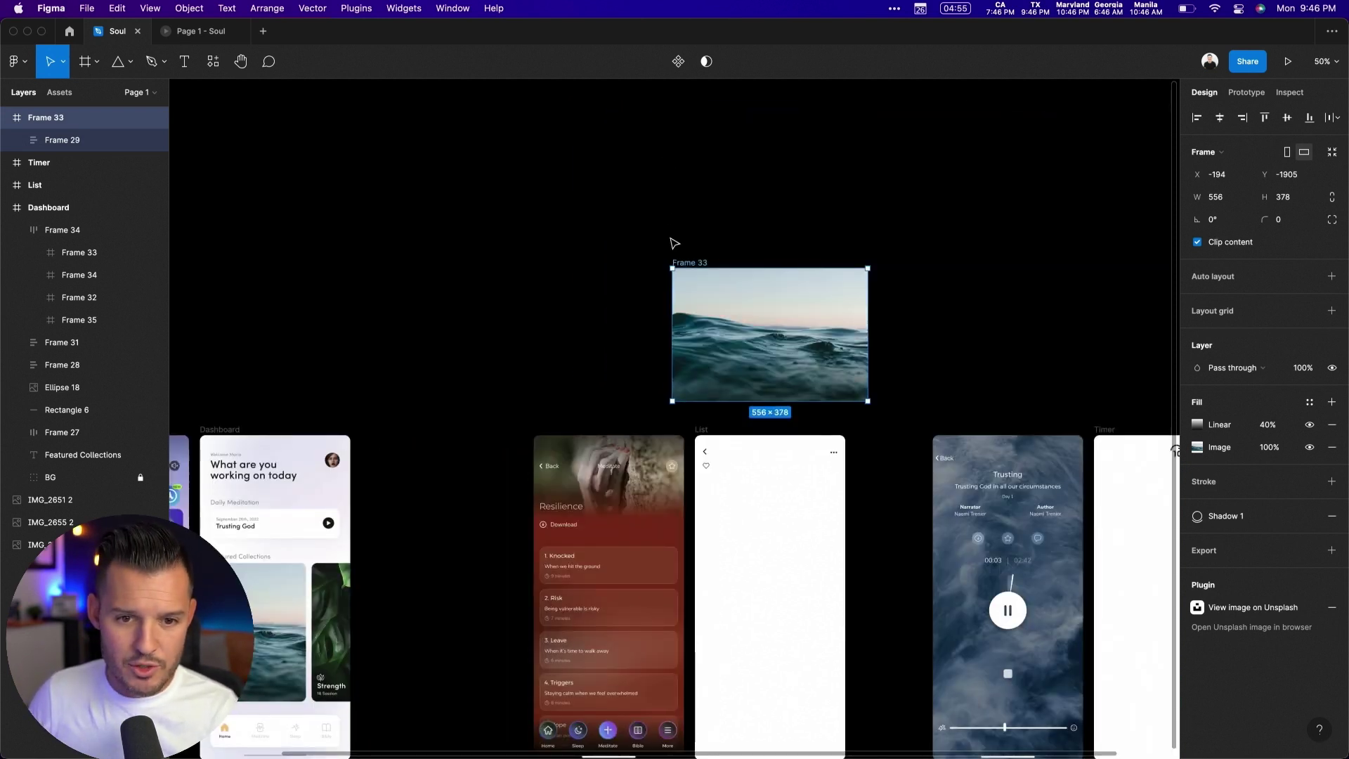
left_click_drag(669, 267, 428, 101)
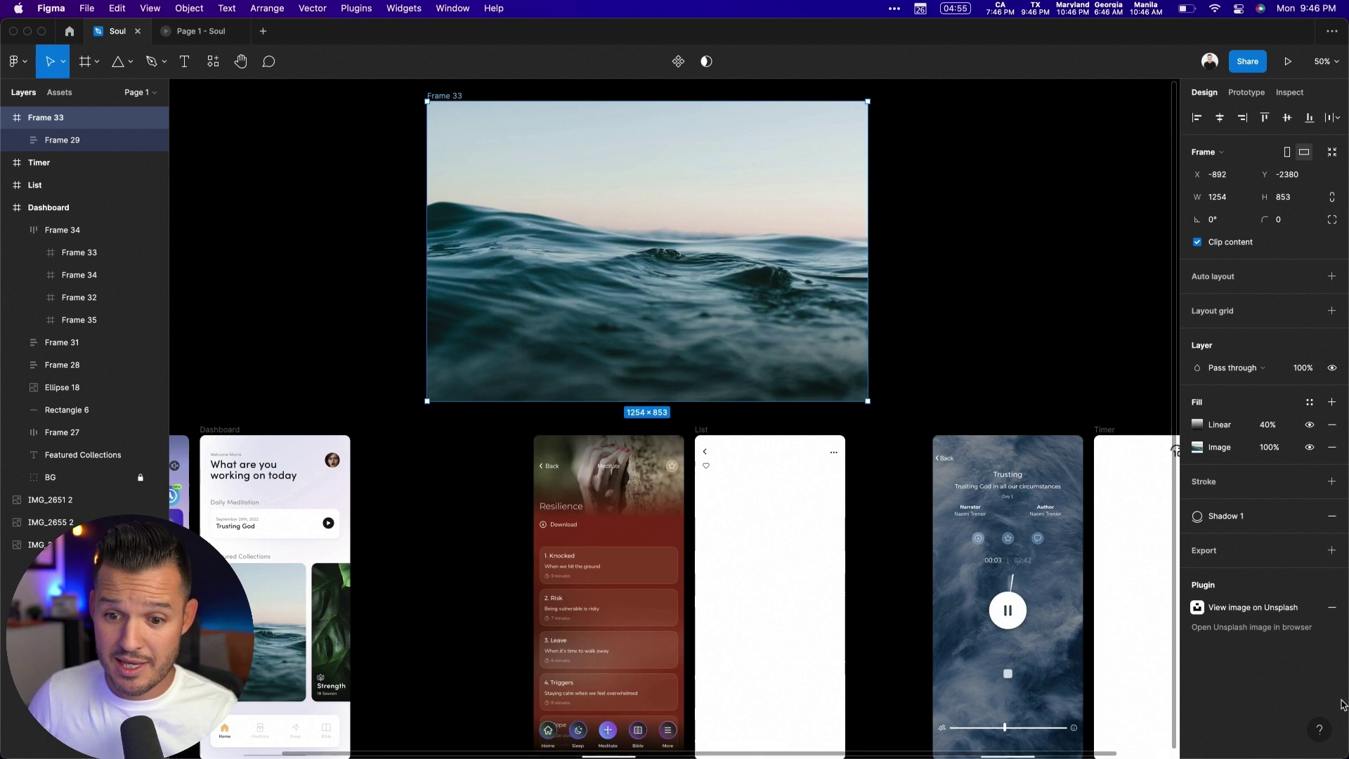
Step: Export the enlarged ocean frame at 1x as a JPG named water.jpg to the Desktop
left_click(1332, 550)
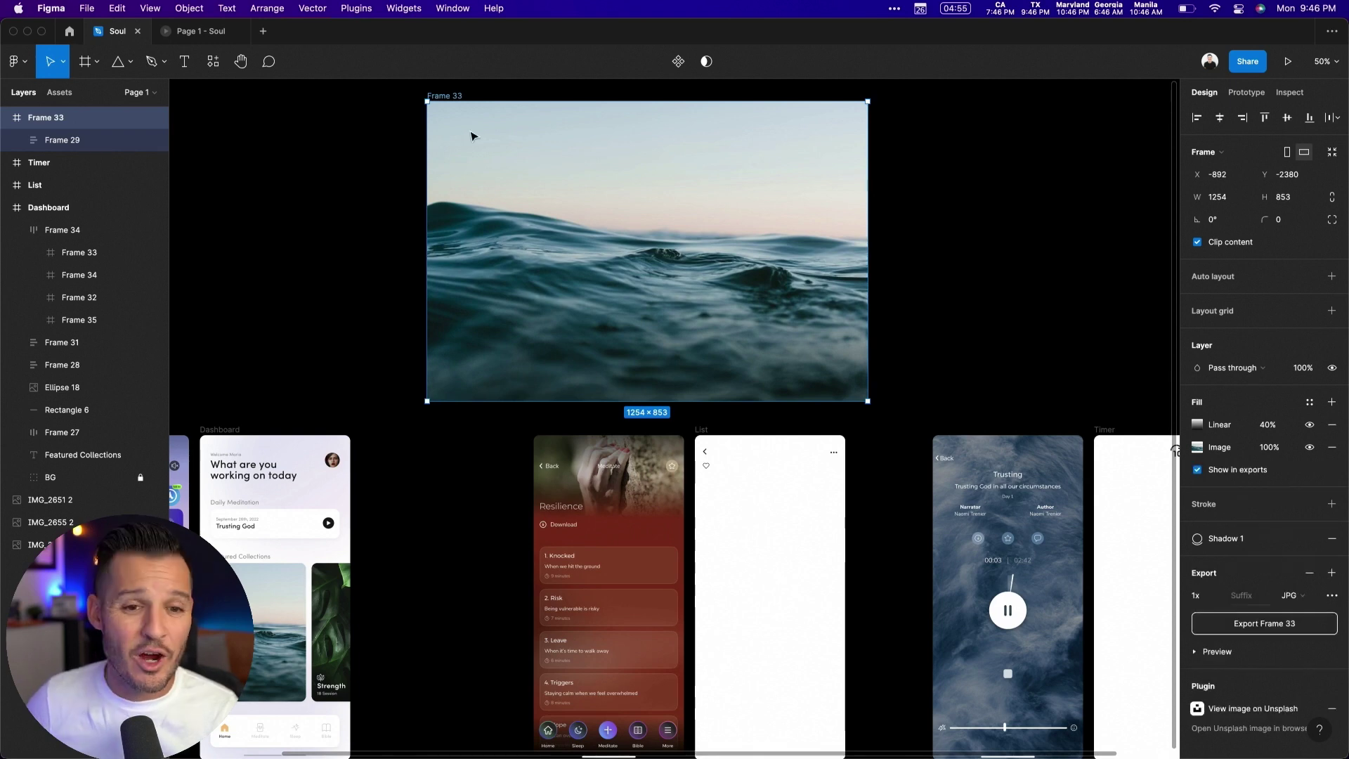
left_click(1256, 625)
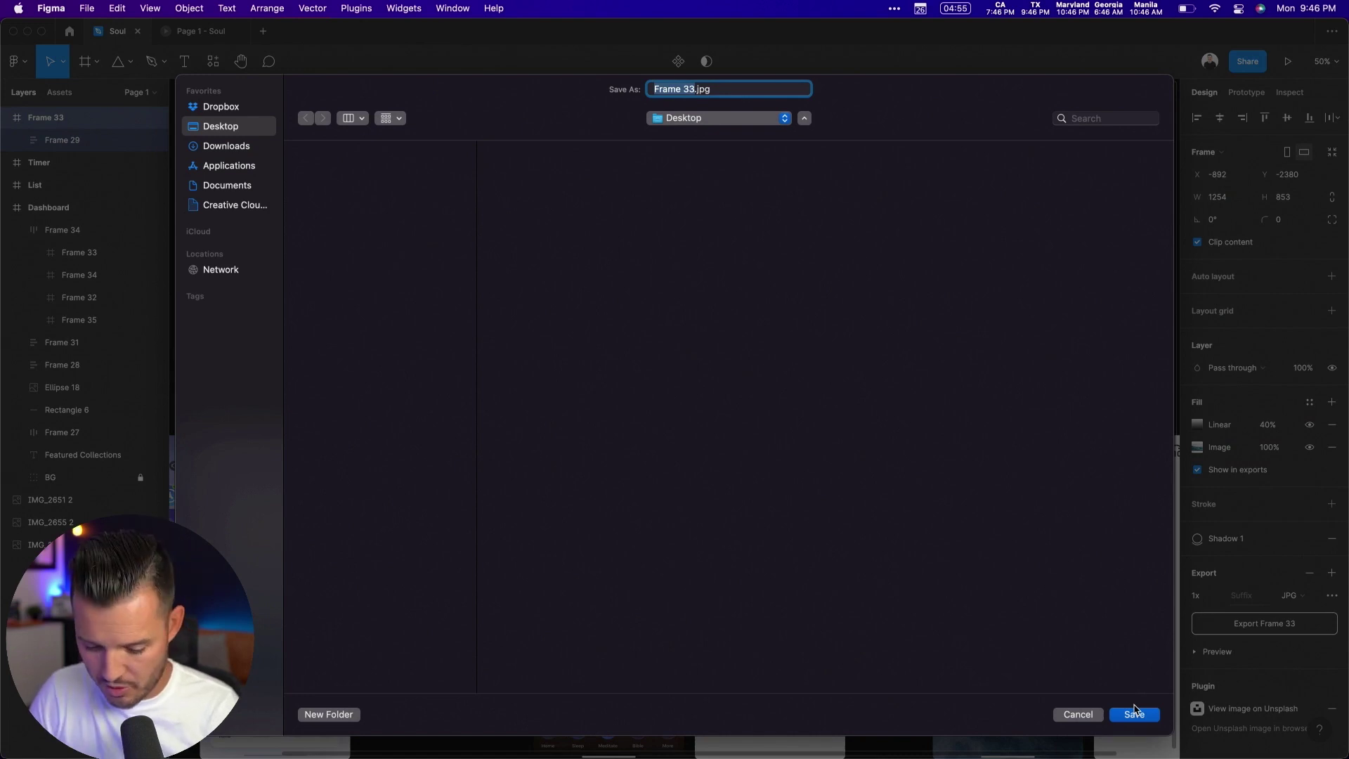
key("Return")
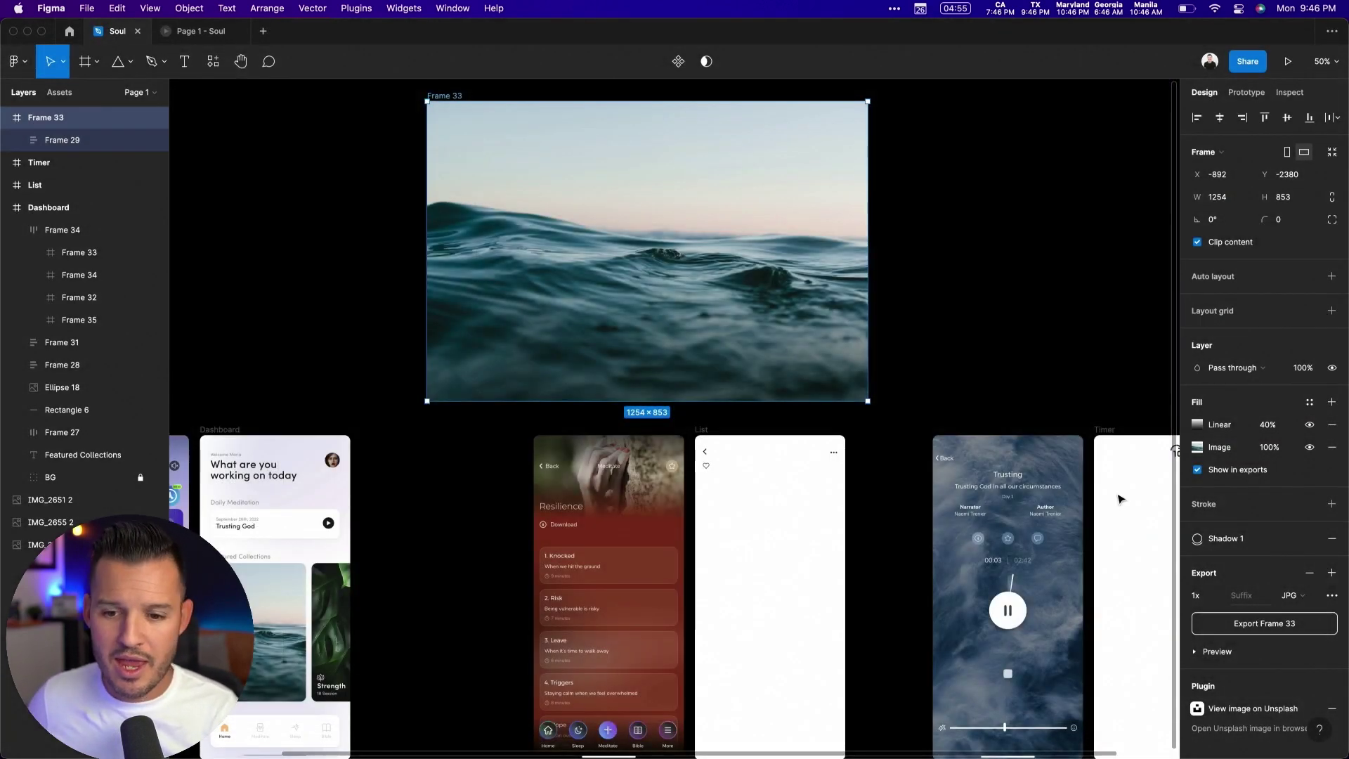
Step: Draw a rectangle about 924 × 610 above the Timer frame and fill it with water.jpg from the desktop
left_click(1050, 250)
scroll(1051, 250, "right", 10)
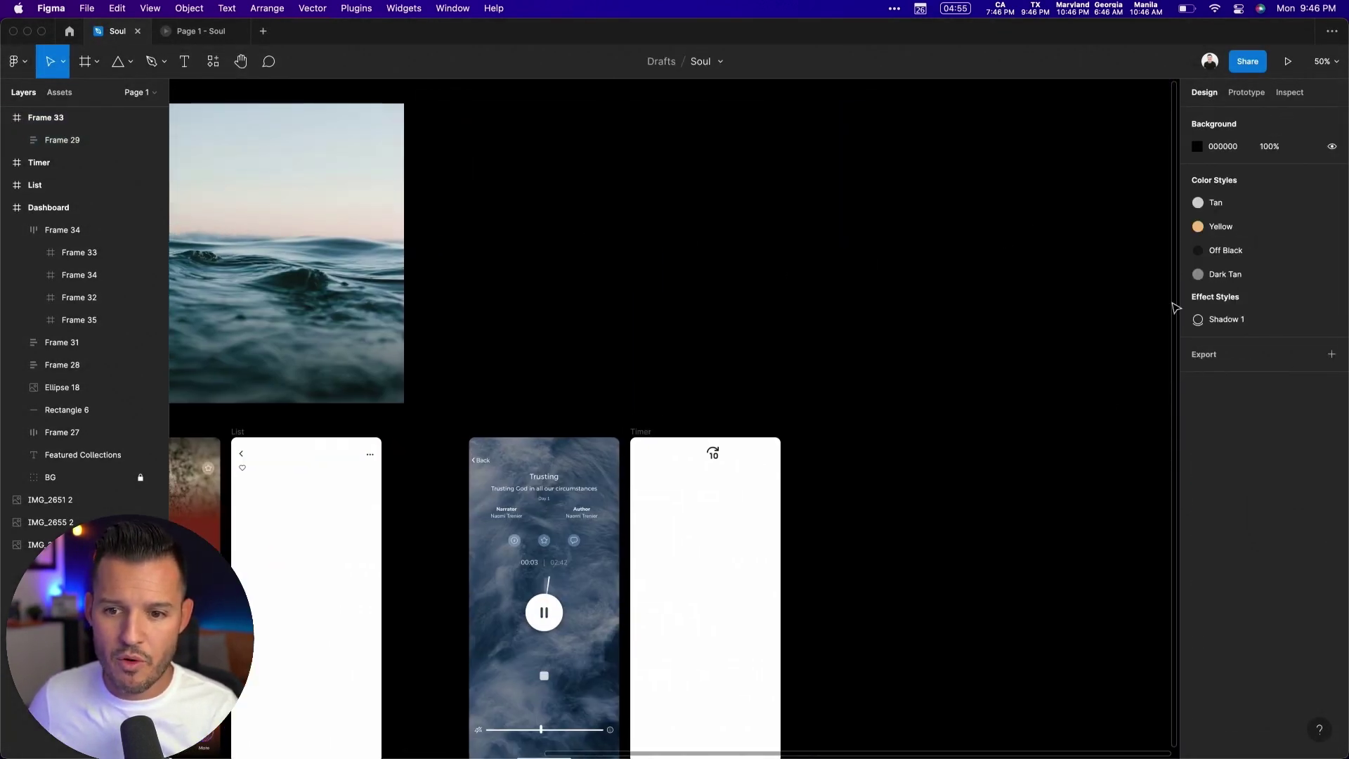
left_click_drag(1344, 330, 1116, 329)
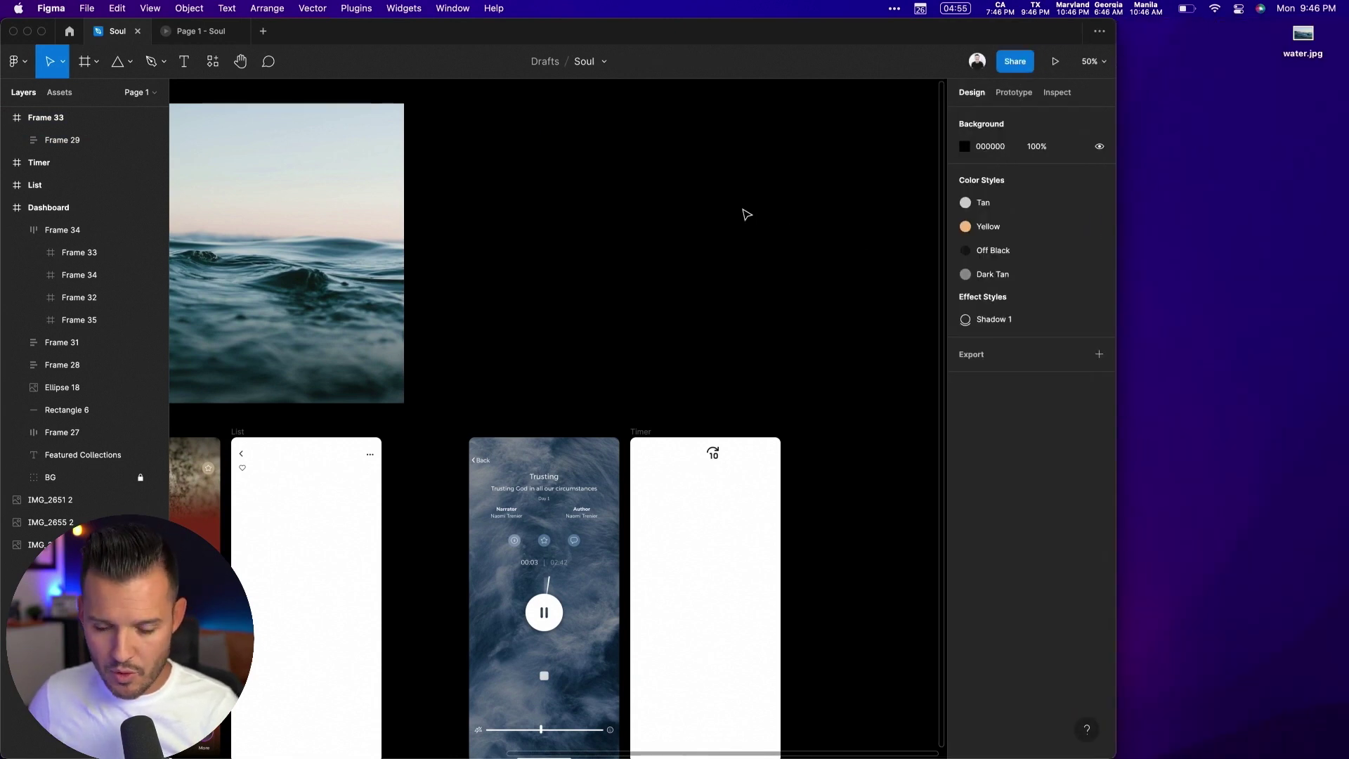
key("r")
mouse_move(492, 138)
left_mouse_down()
mouse_move(758, 271)
mouse_move(828, 340)
mouse_move(816, 352)
left_mouse_up()
left_click_drag(1303, 36, 965, 316)
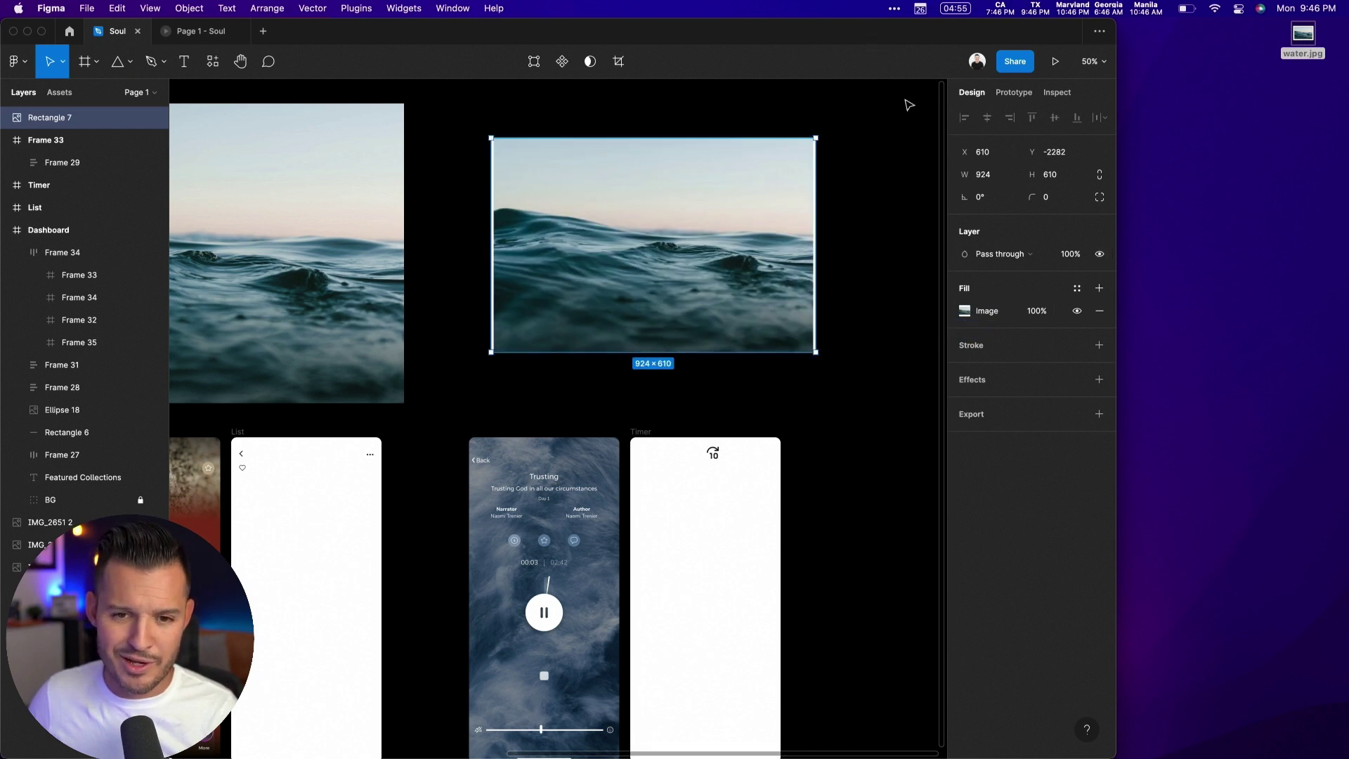
Step: Restore the window to full screen width and enlarge the water.jpg rectangle to about 1048 × 702
double_click(876, 40)
left_click(909, 150)
left_click_drag(909, 150, 1092, 139)
left_click(926, 231)
left_click_drag(999, 257, 997, 258)
left_click_drag(994, 338, 1043, 374)
left_click(1086, 303)
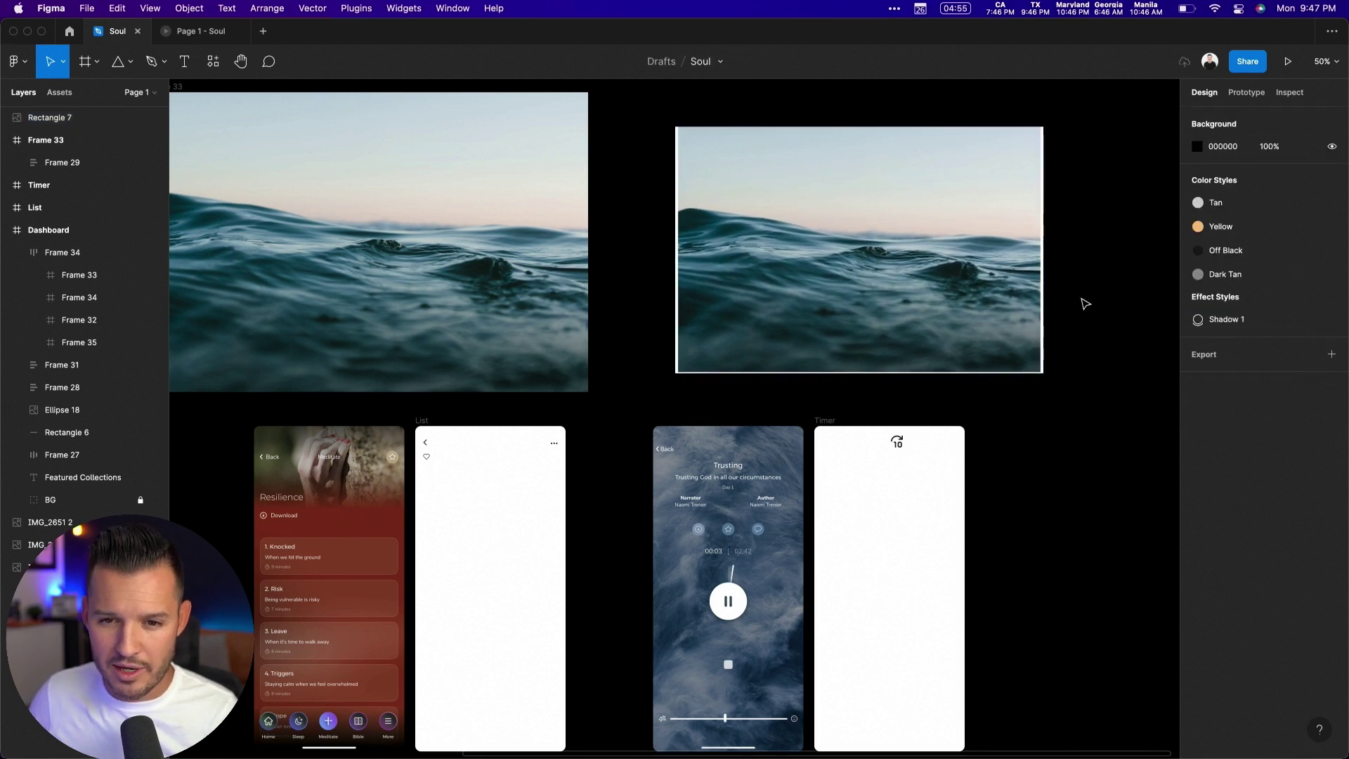
Step: Remove the background of the water.jpg rectangle with the Remove BG plugin
key("z")
left_click_drag(1094, 139, 576, 445)
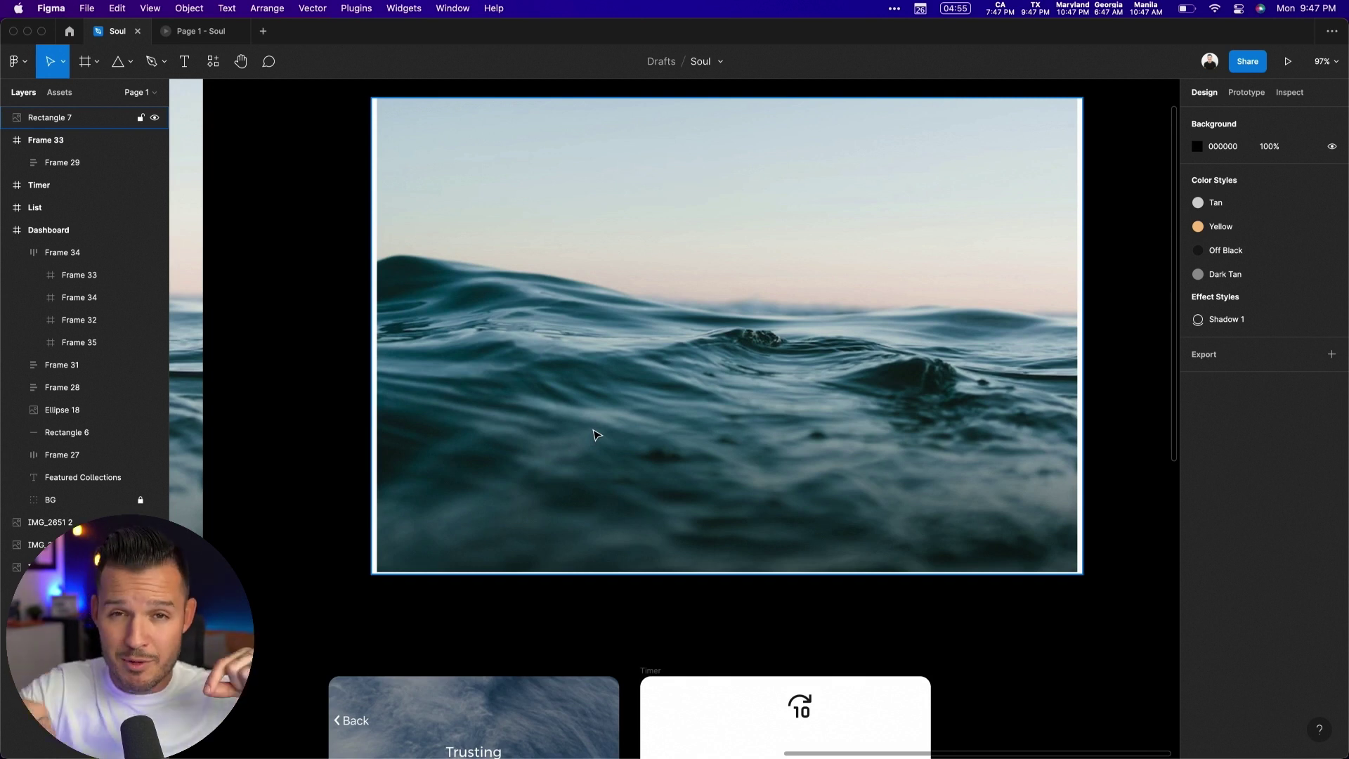
left_click(602, 330)
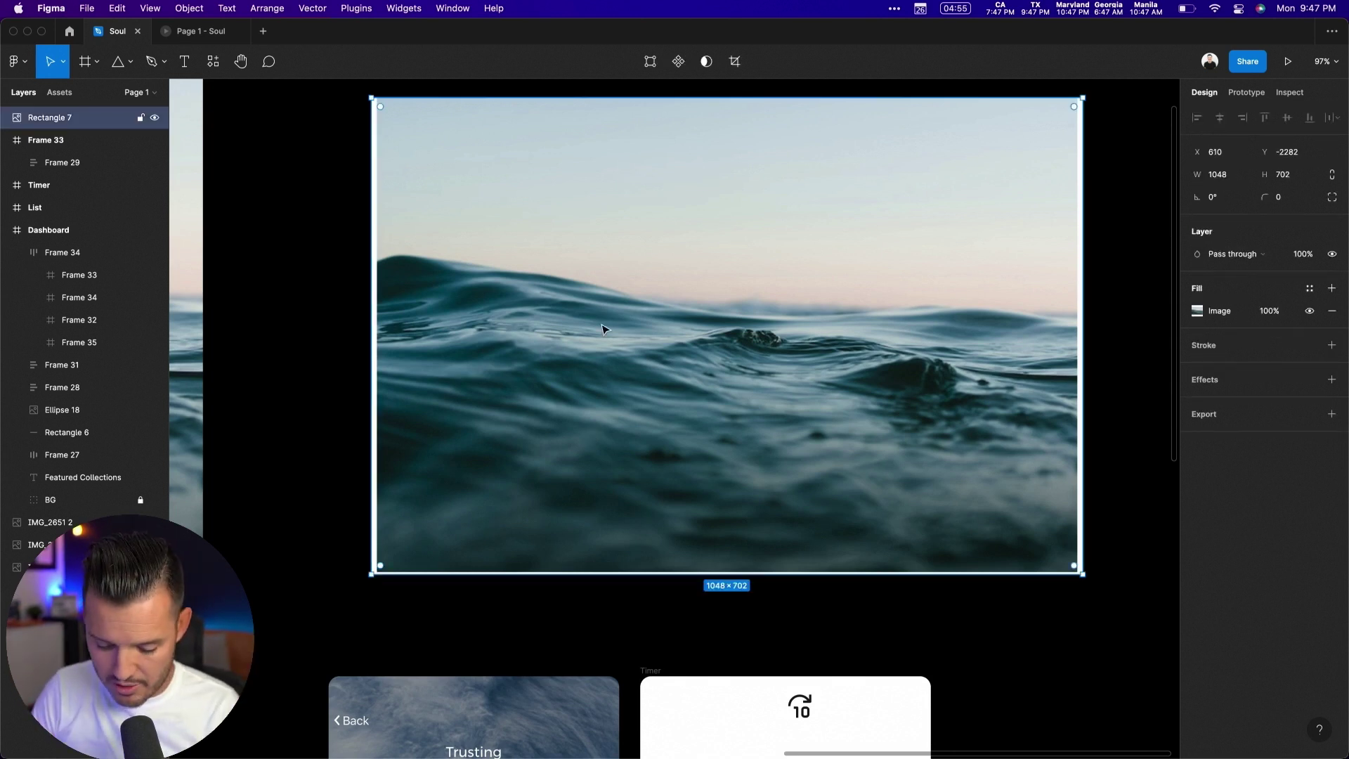
key("super+slash")
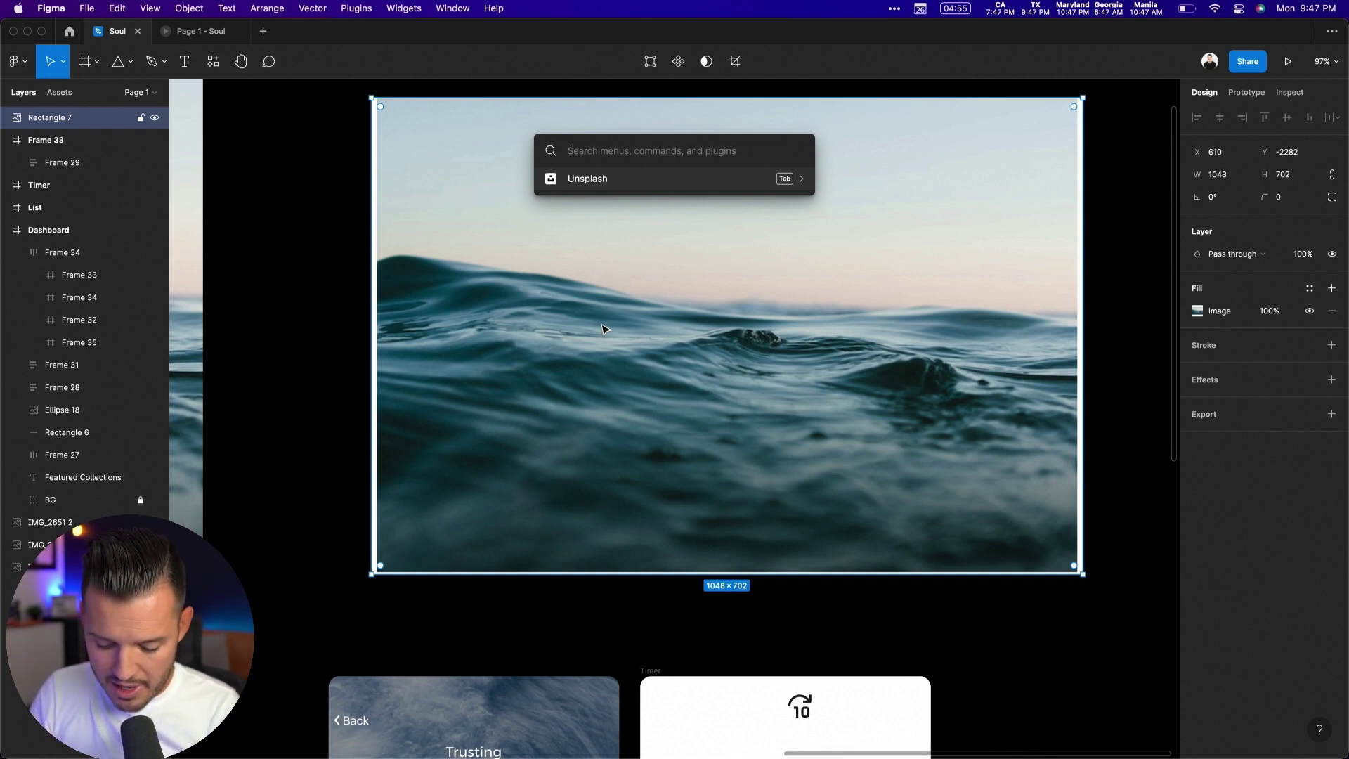
type("remove")
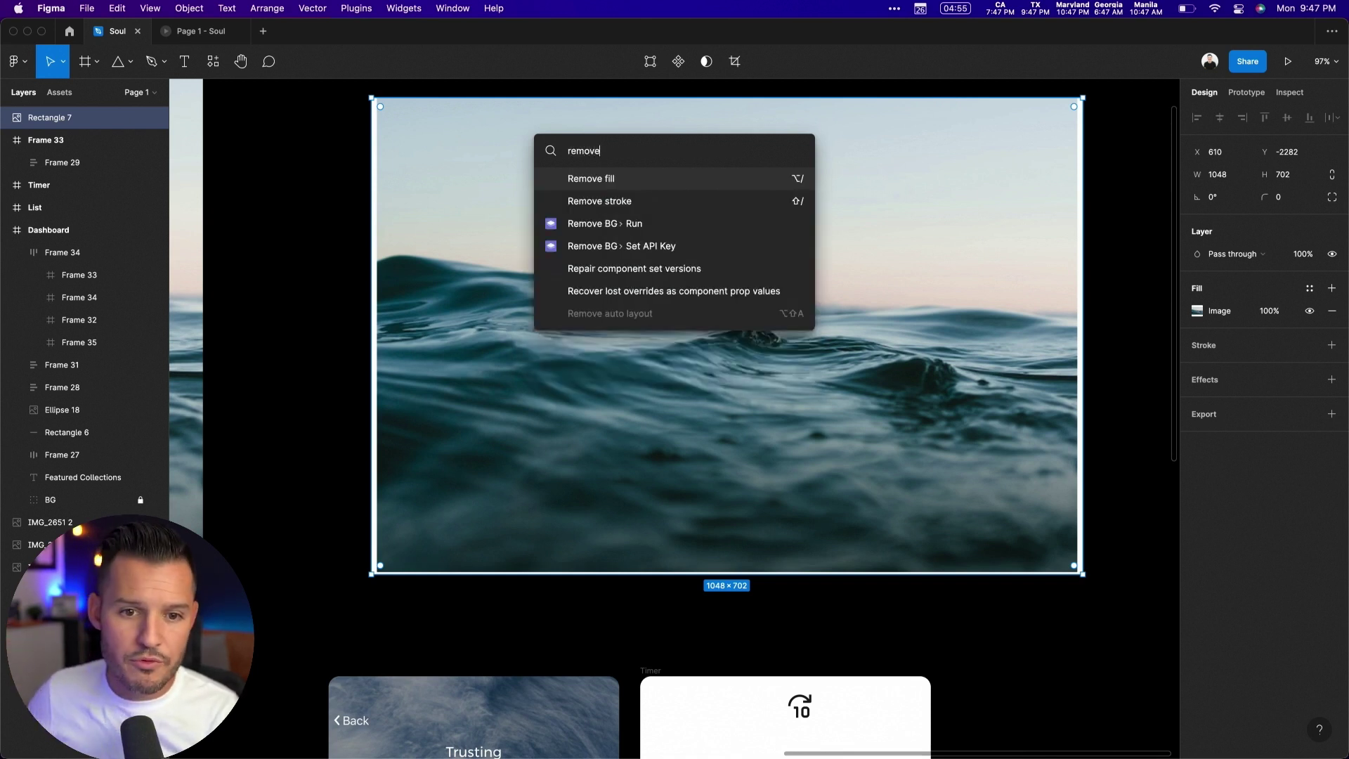
left_click(630, 223)
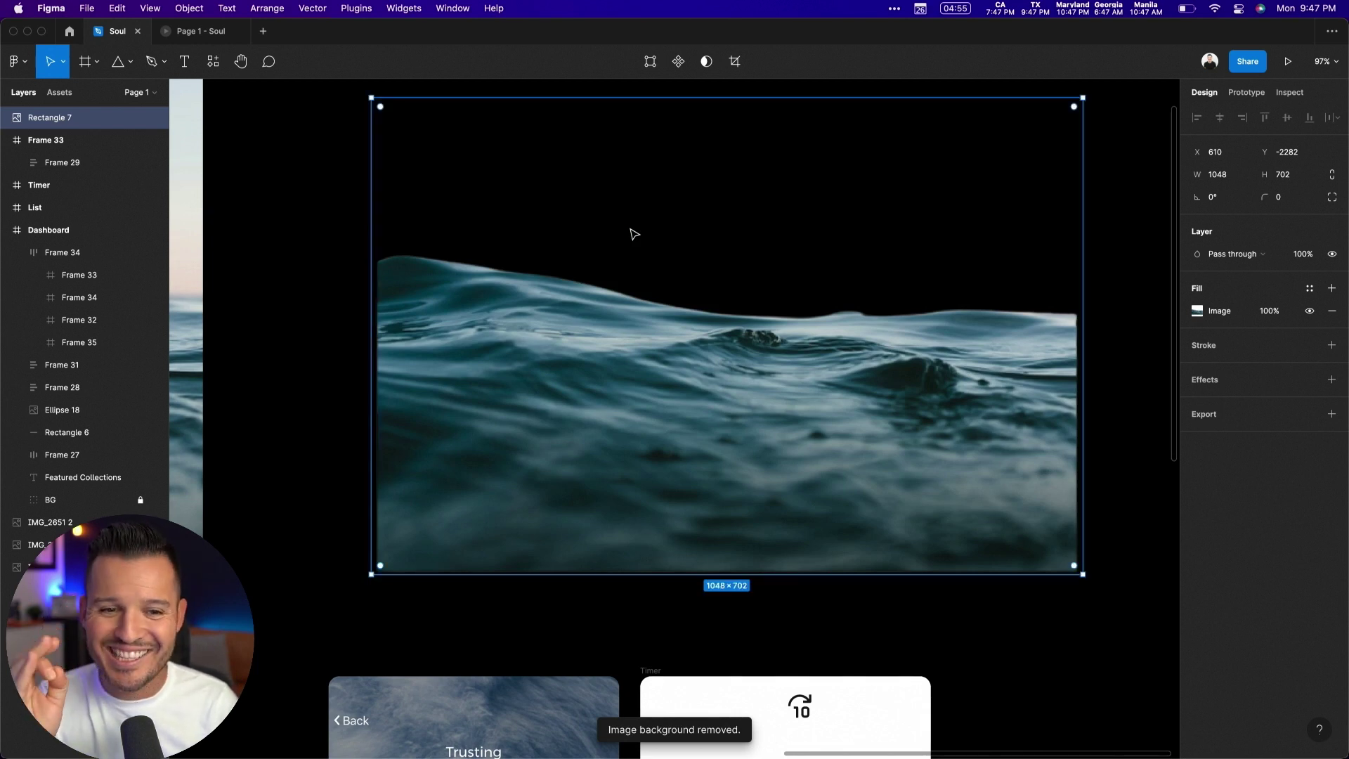
Step: Scale the original ocean frame down proportionally to about 429 × 292 above the List screen
key("minus")
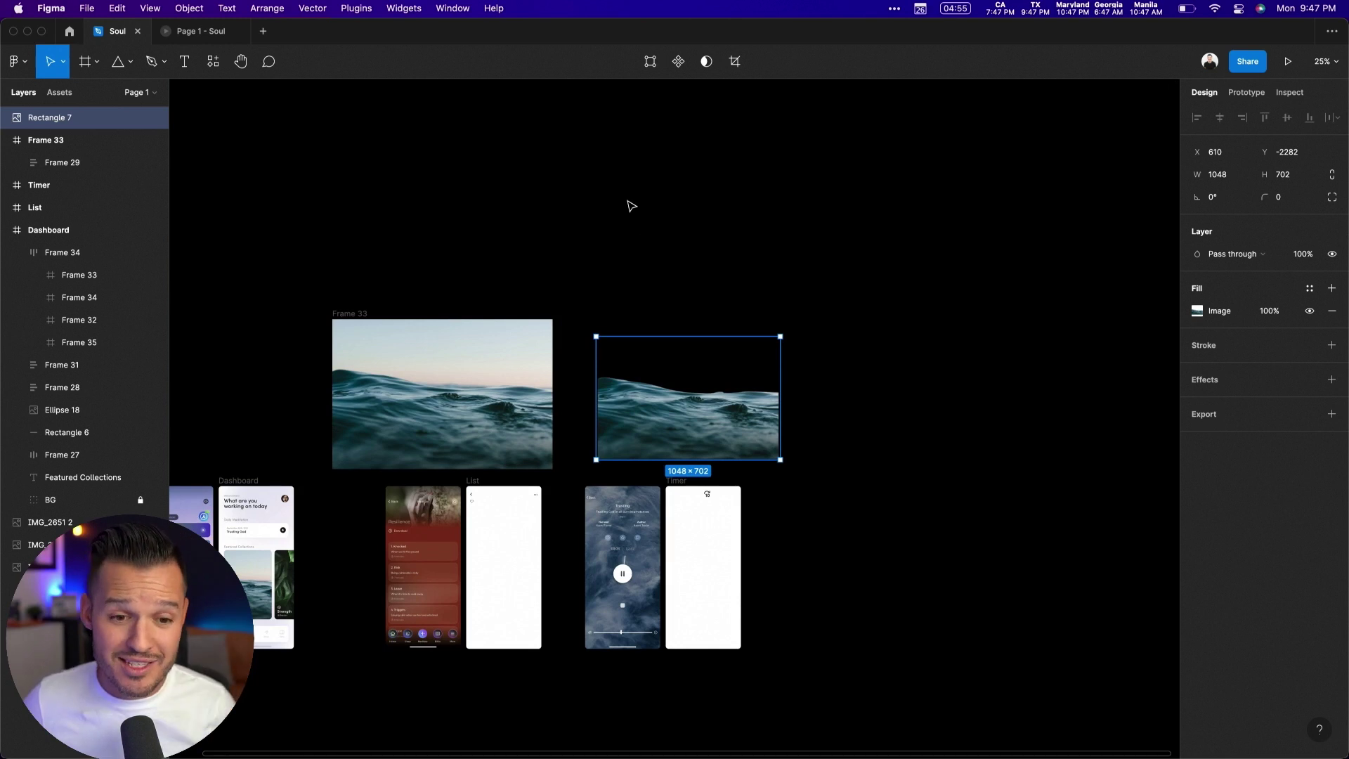
left_click(424, 360)
left_click_drag(490, 412, 508, 404)
left_click(645, 394)
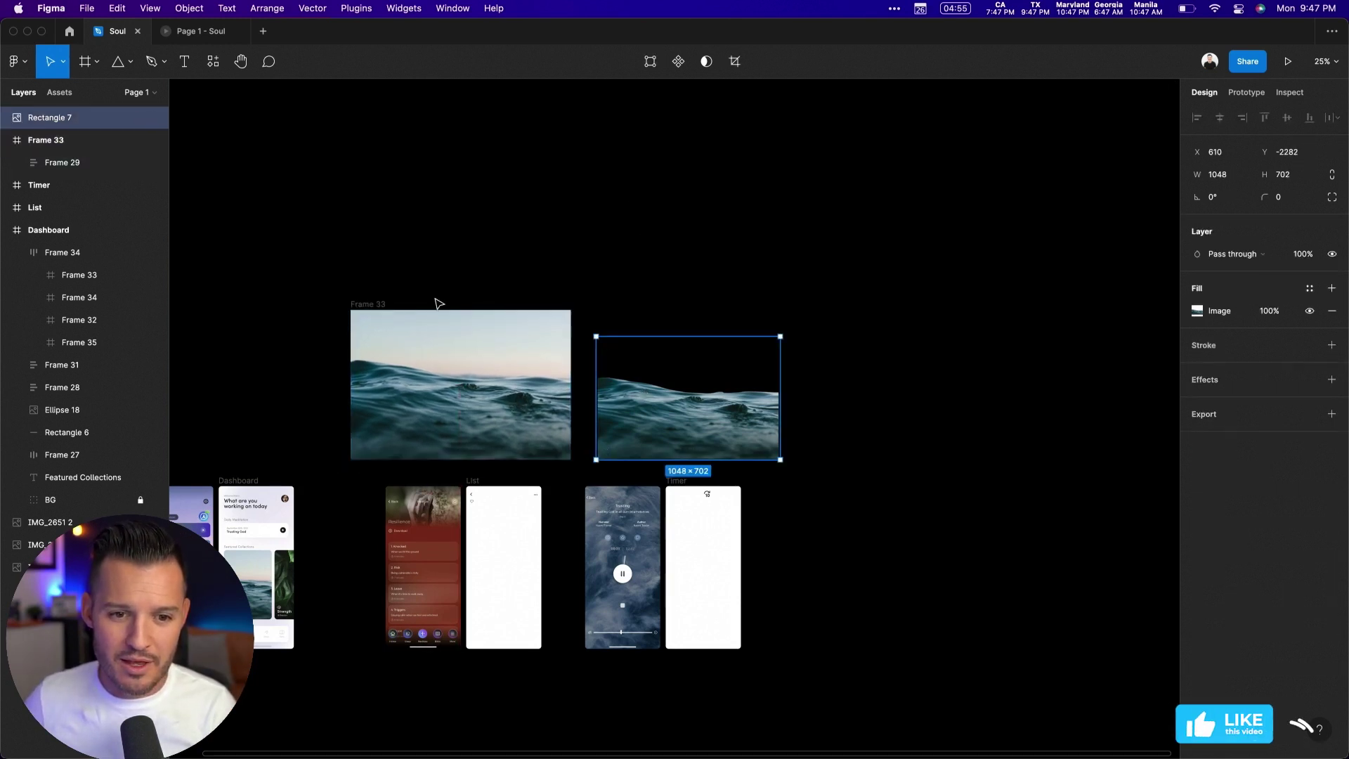
left_click(373, 307)
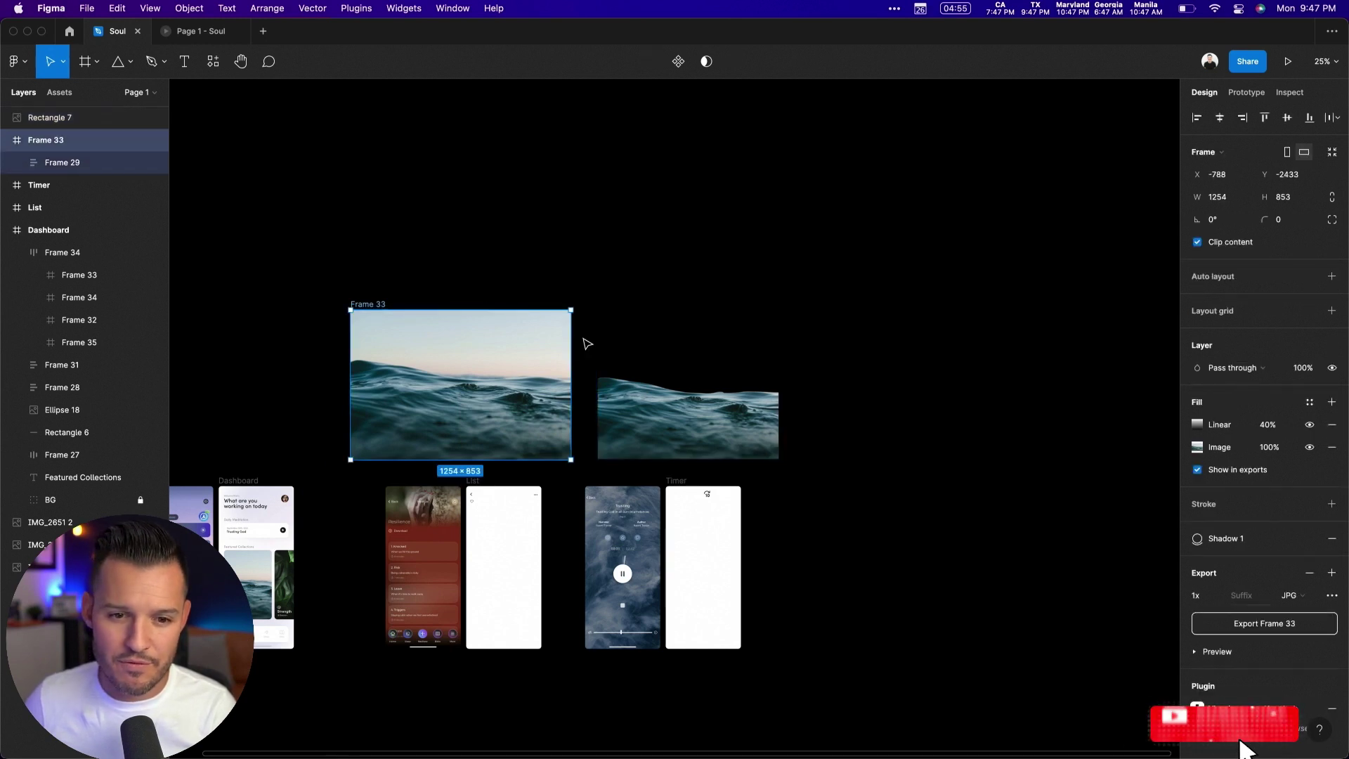
left_click_drag(571, 309, 541, 331)
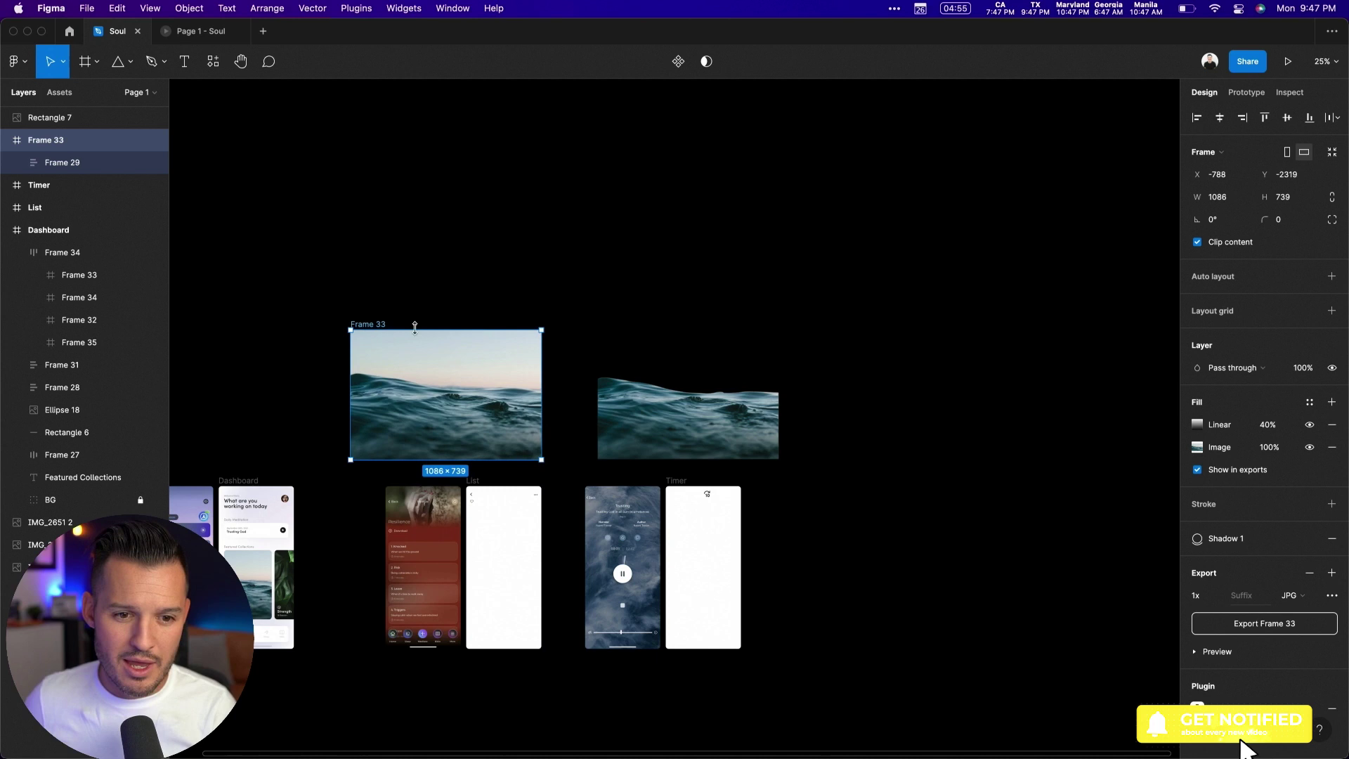
left_click_drag(351, 330, 471, 409)
Step: Check the List screen's width and set the ocean frame's width to 428
scroll(502, 489, "up", 10)
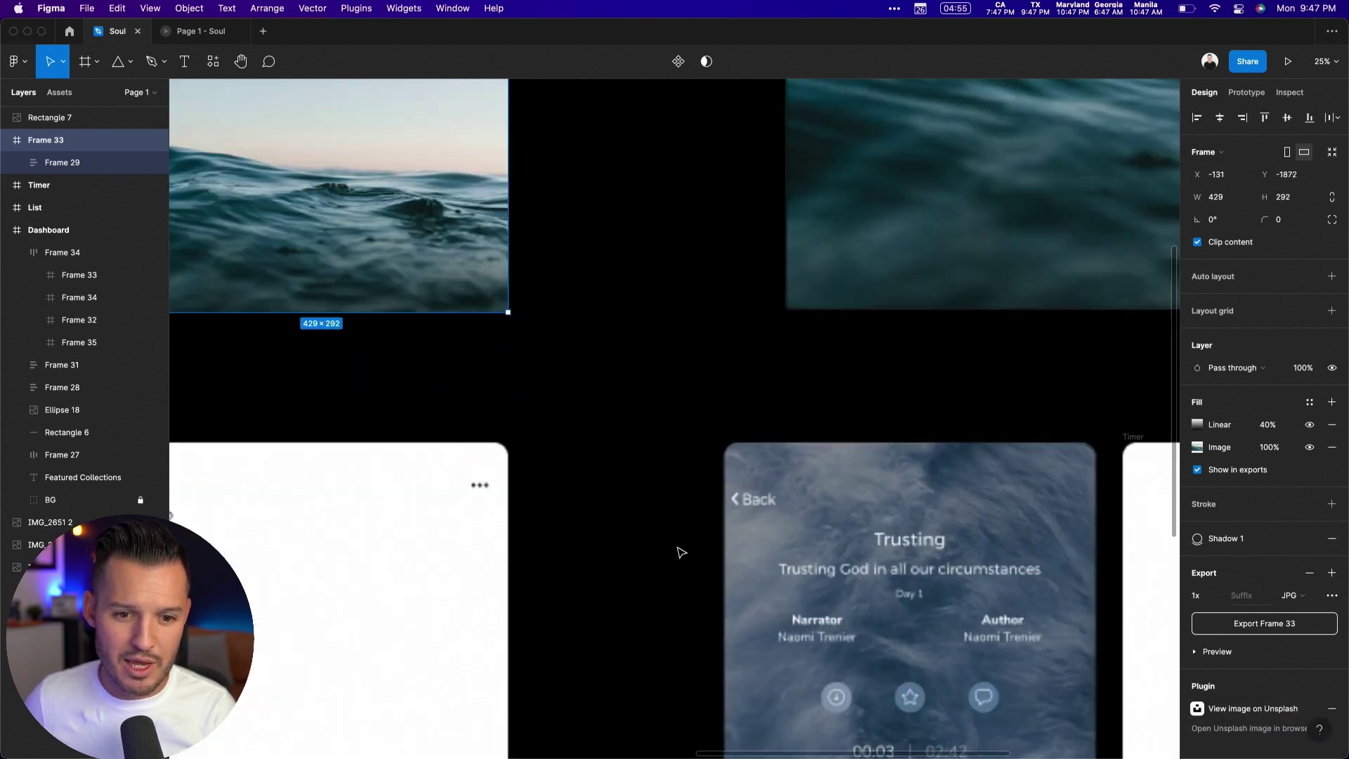
left_click(330, 459)
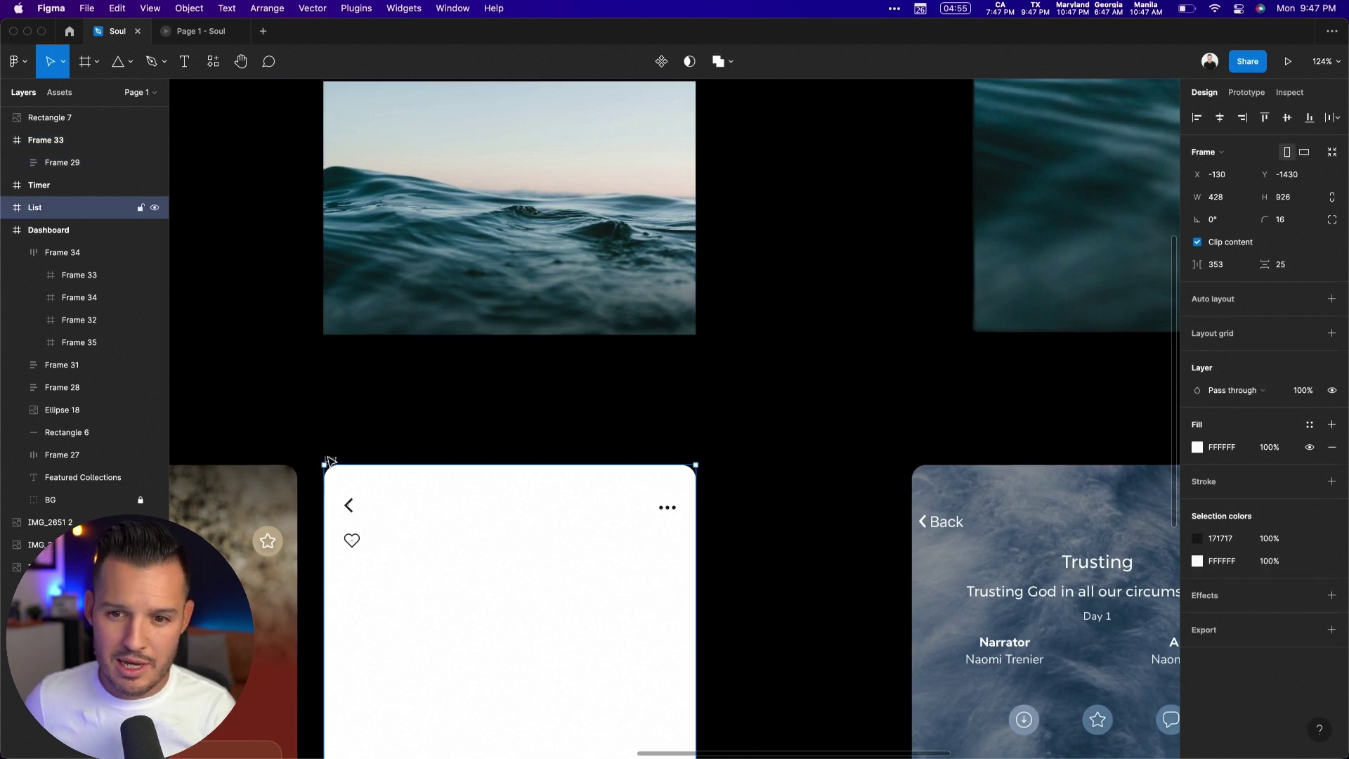
left_click(400, 436)
scroll(407, 450, "up", 2)
left_click(337, 131)
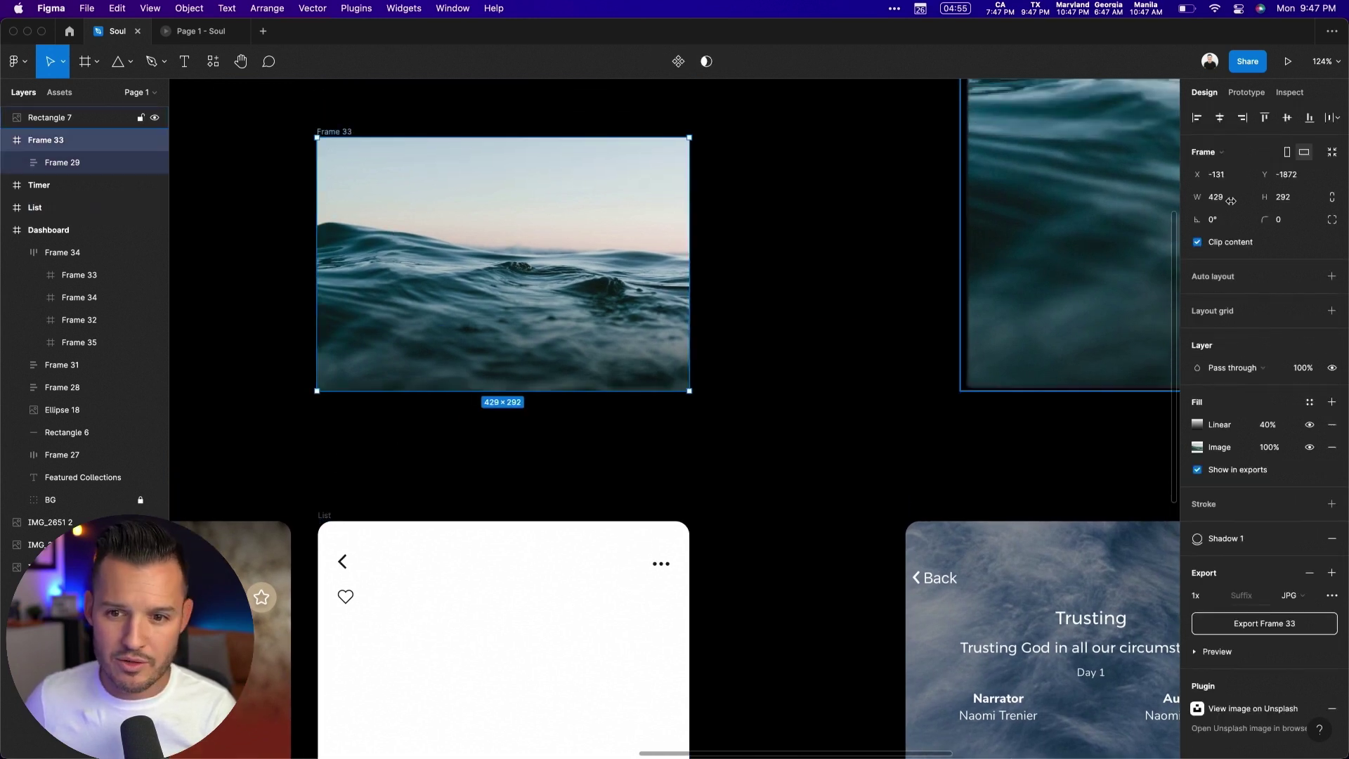
type("428")
key("Return")
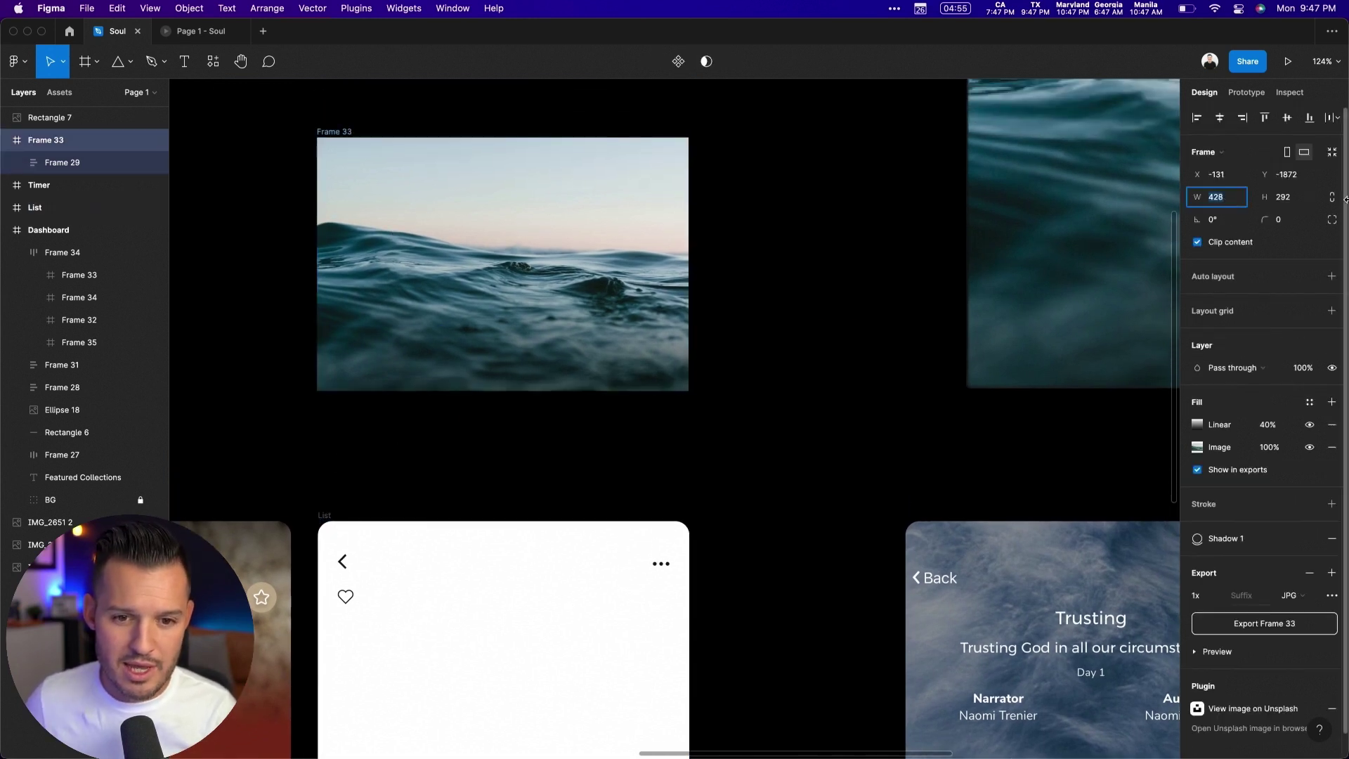
Step: Resize the cut-out wave rectangle to 428 × 292
left_click(798, 220)
scroll(768, 265, "right", 8)
scroll(768, 264, "up", 1)
left_click(692, 295)
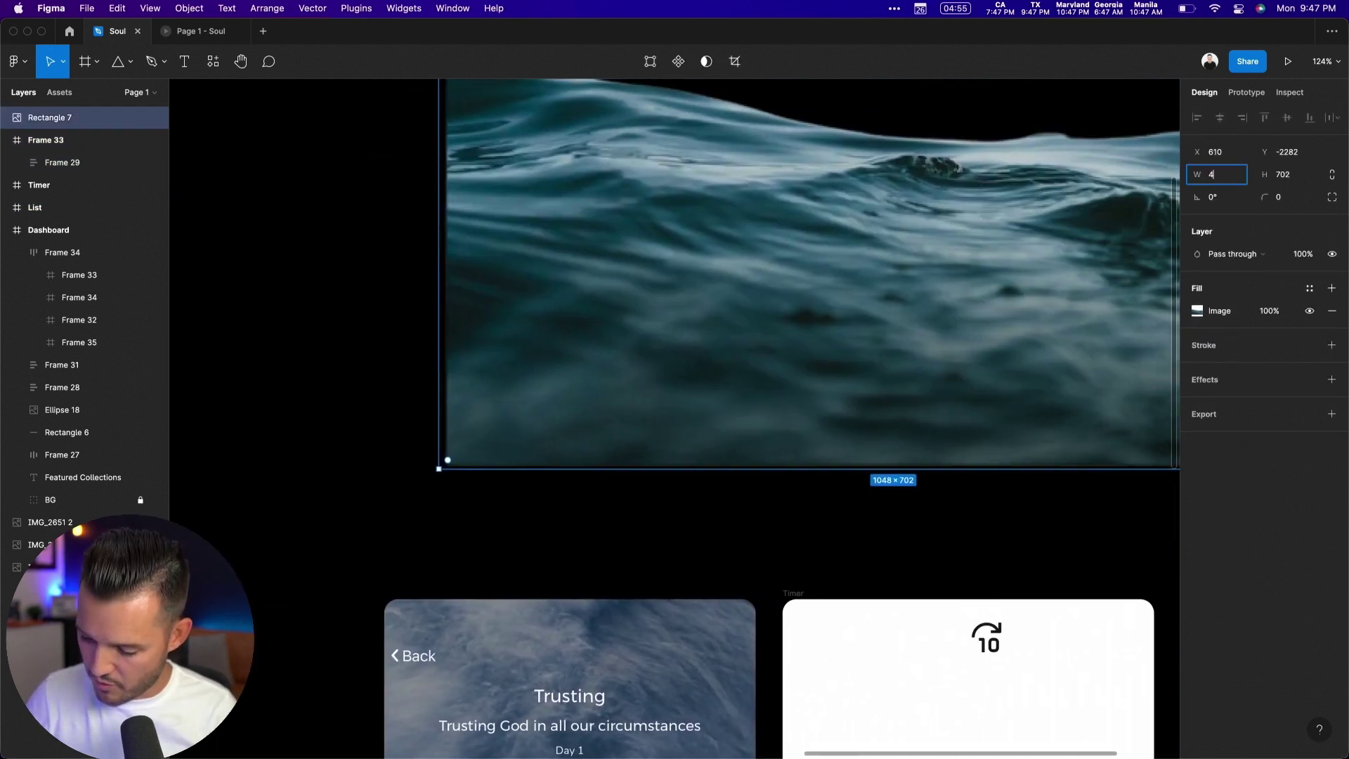
key("Tab")
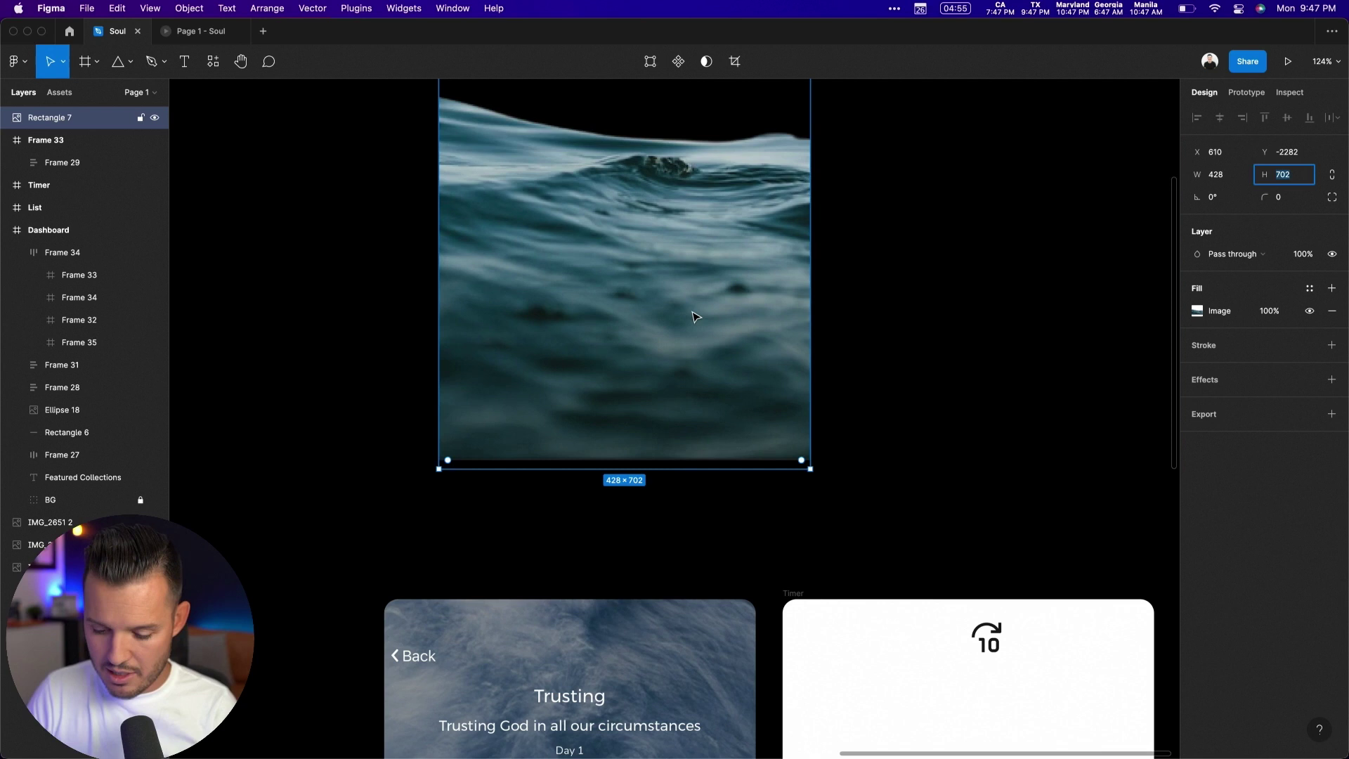
key("super+minus")
Step: Place the cut-out waves inside the ocean frame at about X -4, Y 0, over the matching waves
left_click_drag(669, 192, 669, 336)
left_click_drag(488, 307, 704, 220)
left_click_drag(852, 316, 594, 317)
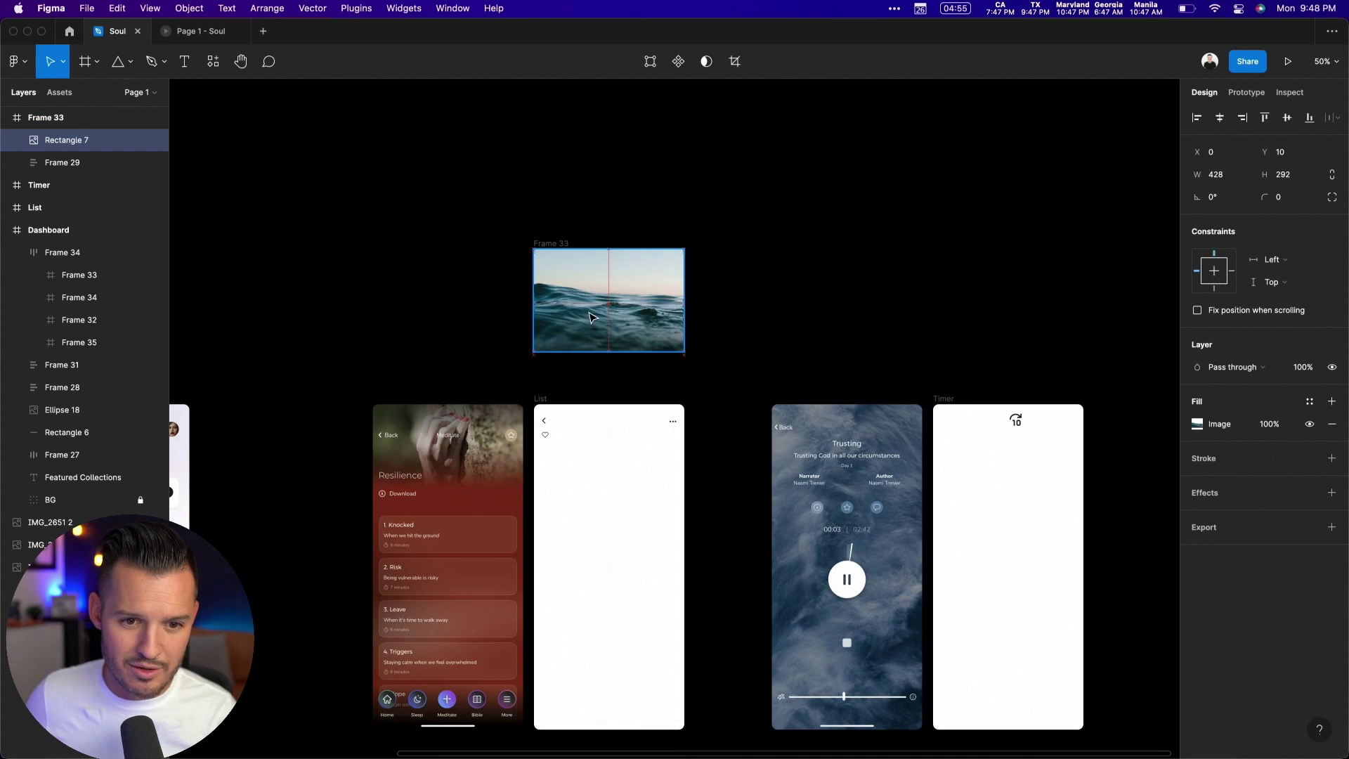
scroll(768, 229, "up", 5)
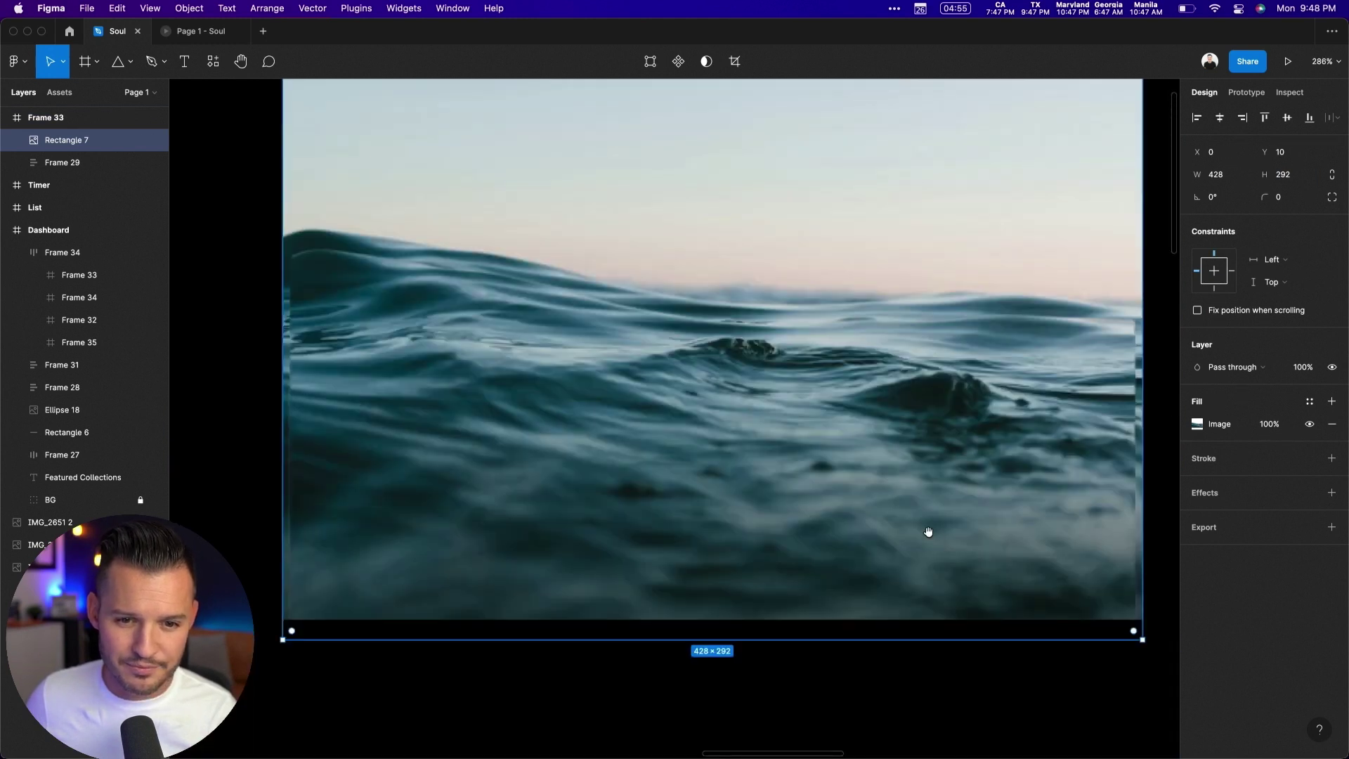
left_click_drag(928, 533, 918, 545)
left_click_drag(800, 490, 801, 480)
key("Left")
key("Left")
key("Left")
key("Left")
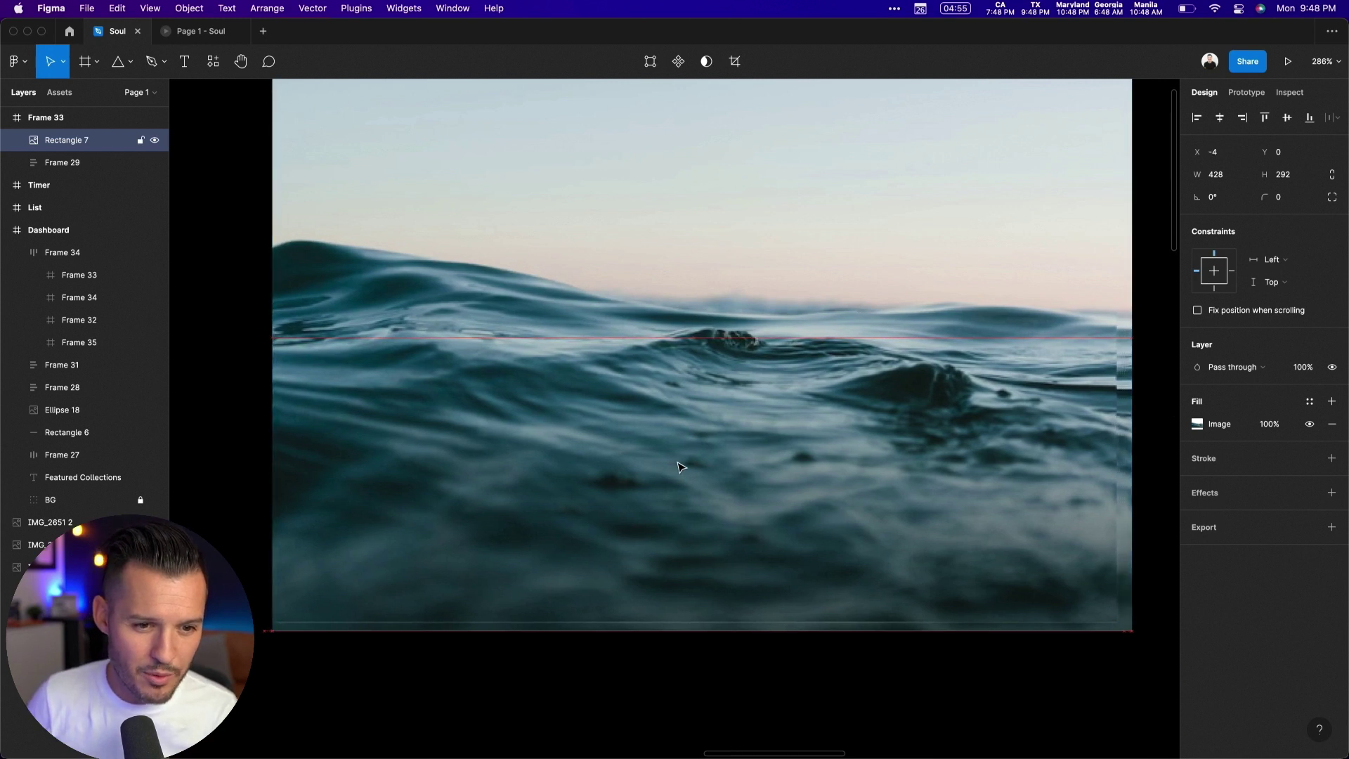
Step: Enlarge the cut-out waves to 436 × 294 and shift them to X -6 so they match the photo beneath
key("super+Right")
key("super+Right")
key("super+Right")
key("super+Right")
key("super+Right")
key("super+Right")
key("super+Right")
key("super+Right")
key("super+Down")
key("super+Down")
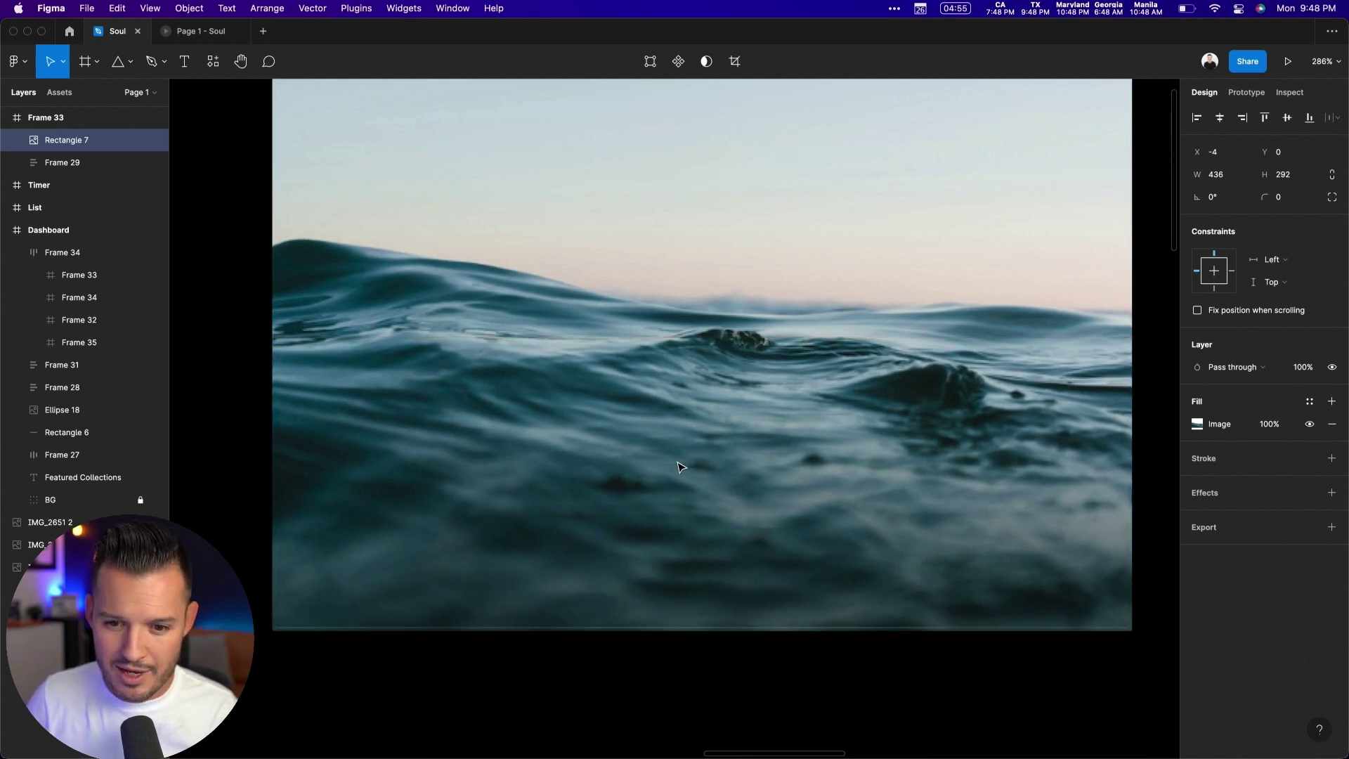
left_click_drag(680, 466, 676, 460)
key("shift+0")
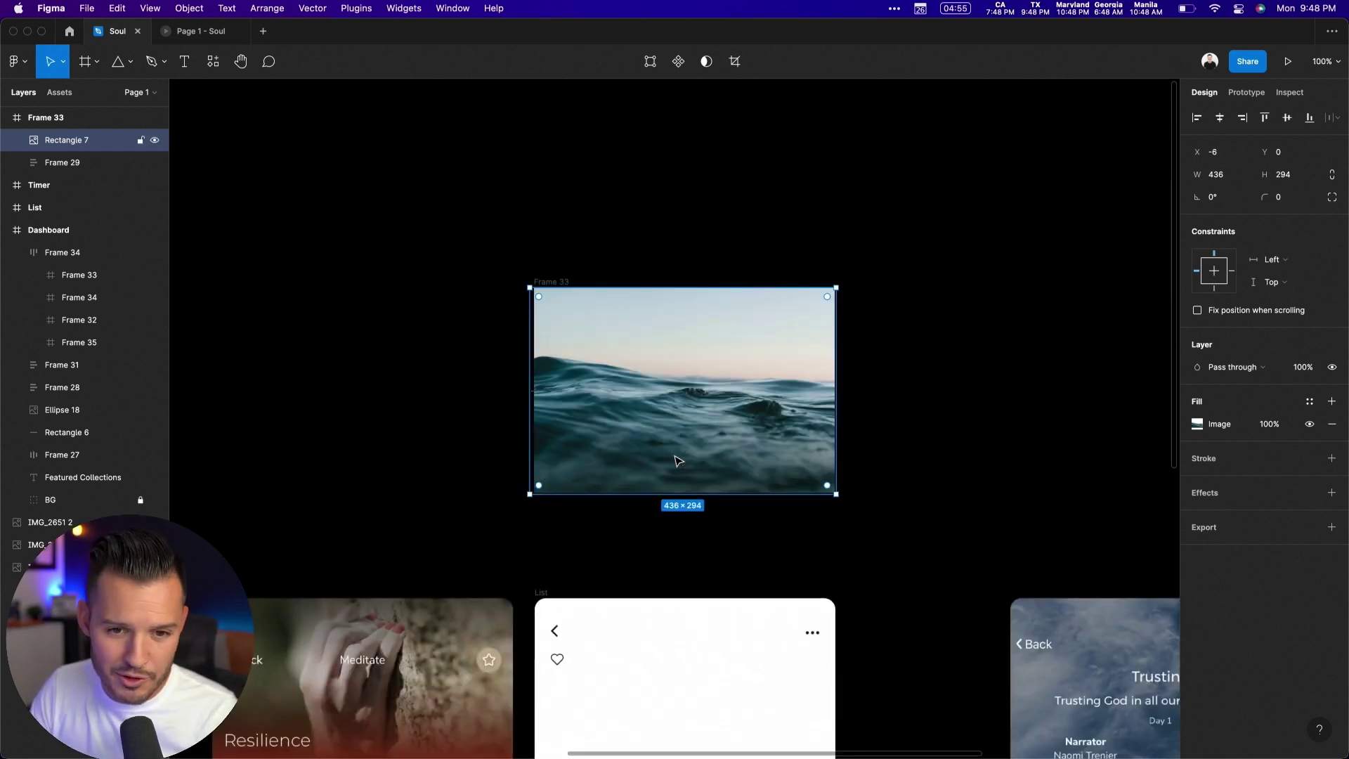
Step: Move the layered ocean frame into the List screen, below the header icons at about X 7, Y 151
left_click_drag(893, 257, 477, 532)
left_click(409, 416)
left_click_drag(583, 361, 685, 361)
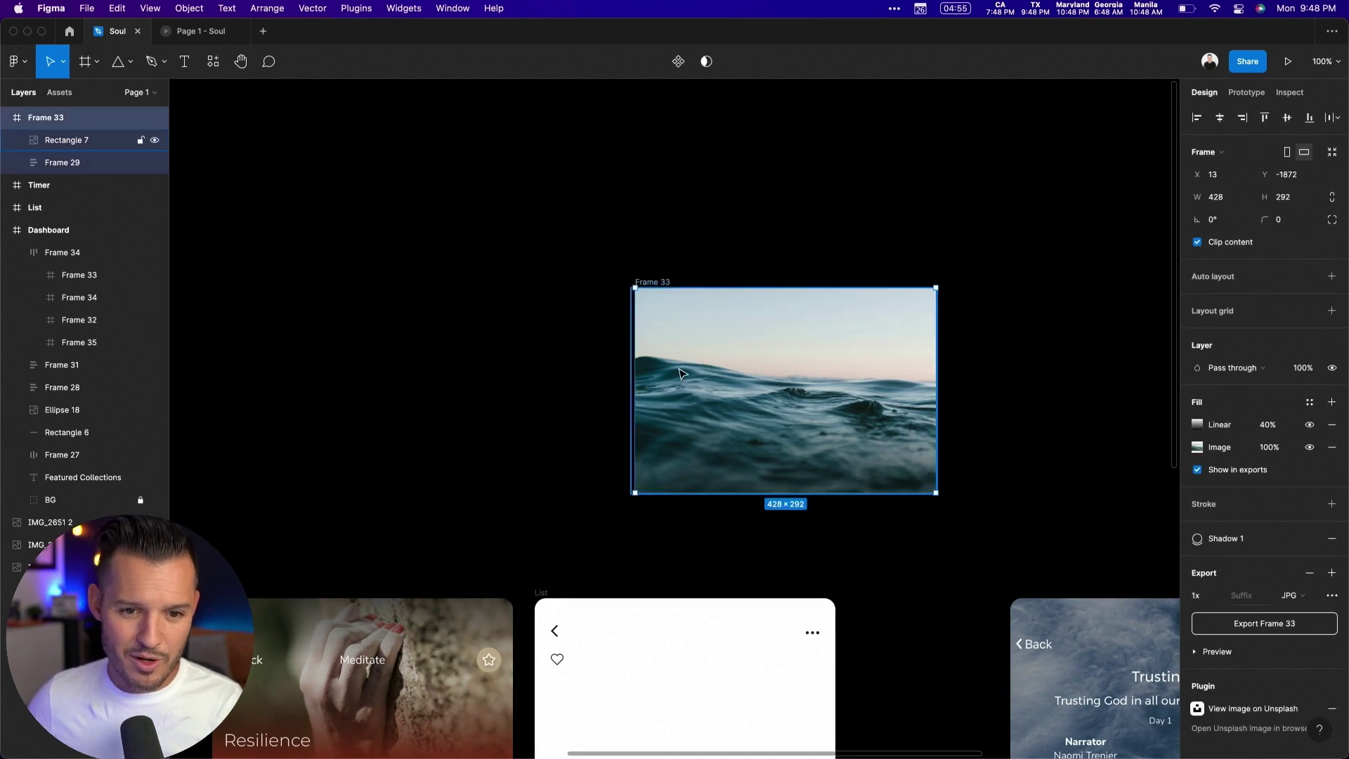
left_click_drag(667, 272, 578, 619)
left_click_drag(607, 652, 662, 336)
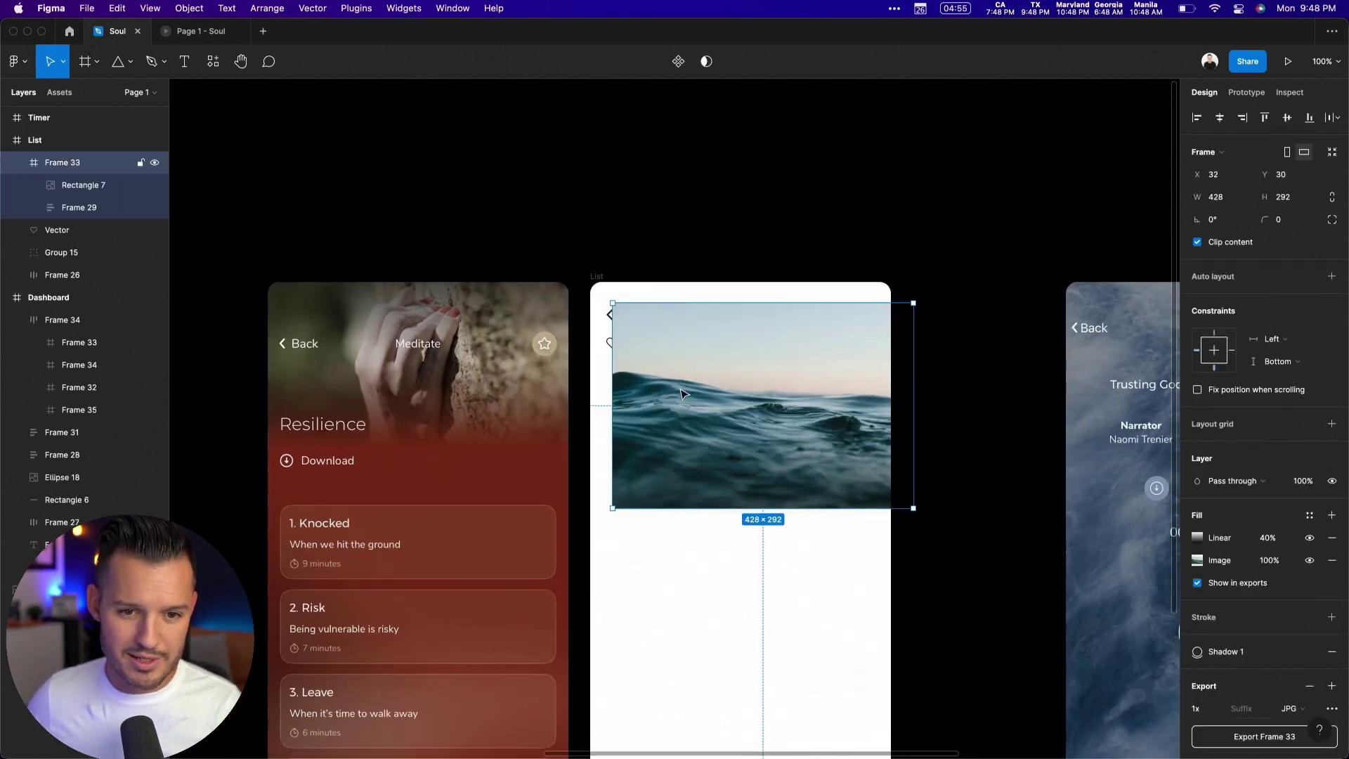
left_click_drag(680, 390, 653, 371)
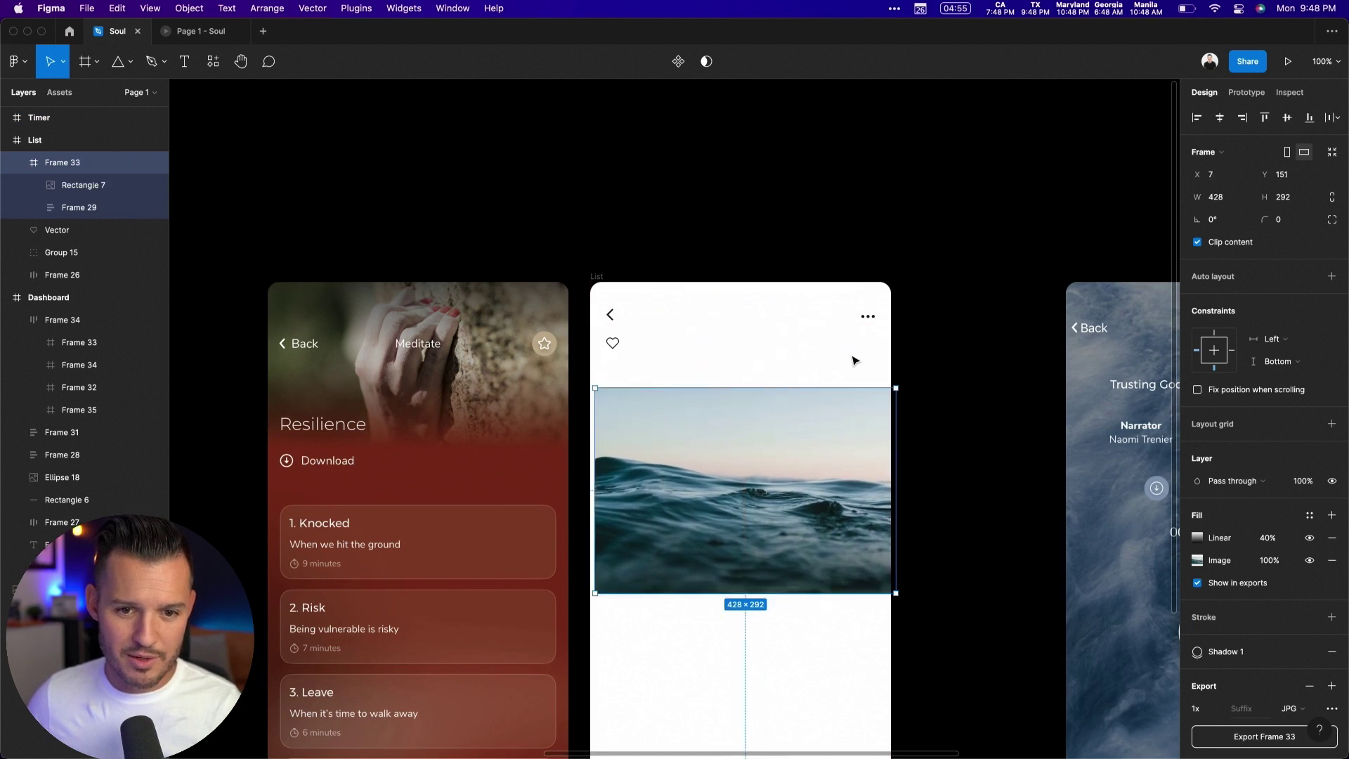
Step: Move the back, heart and more icons down the List screen and align the ocean frame to its top at X 0, Y 0
left_click_drag(854, 361, 602, 305)
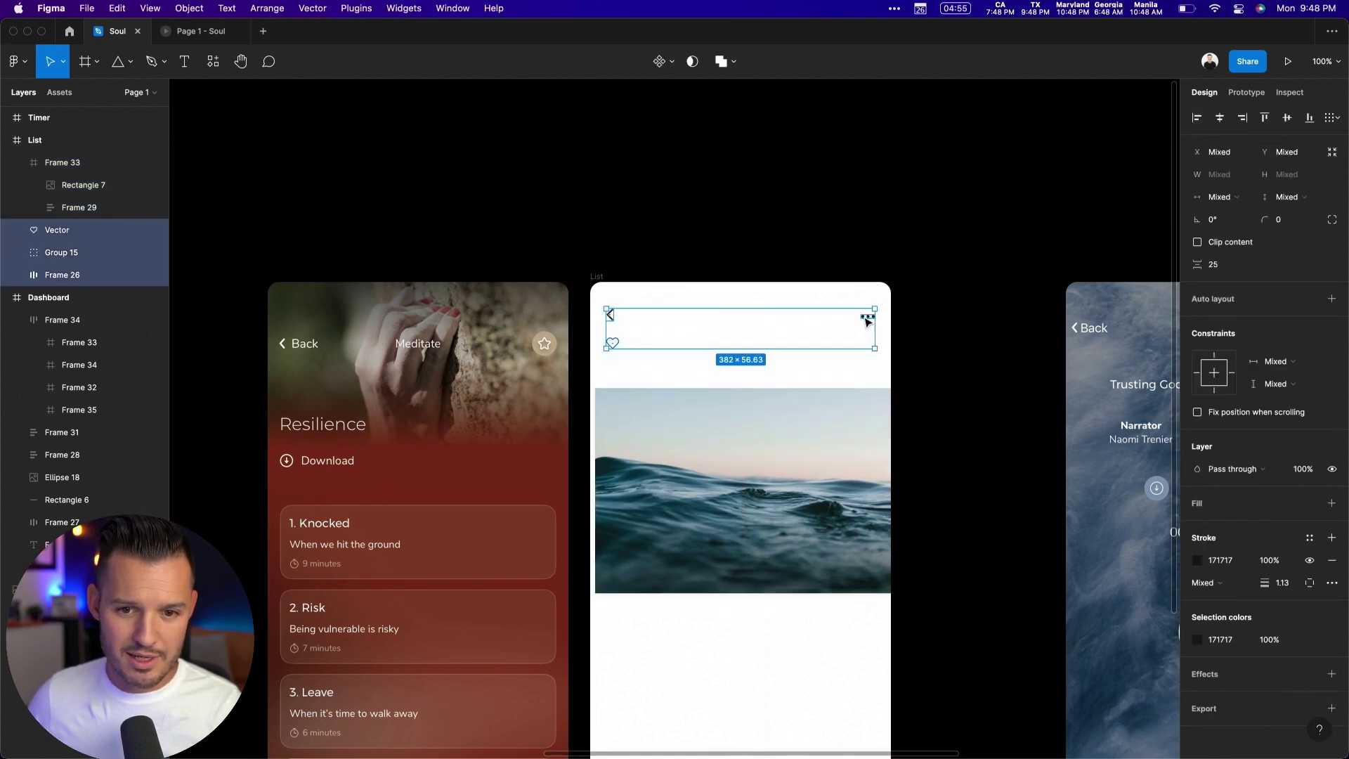
left_click_drag(868, 322, 868, 636)
left_click_drag(808, 512, 782, 407)
left_click_drag(442, 311, 606, 250)
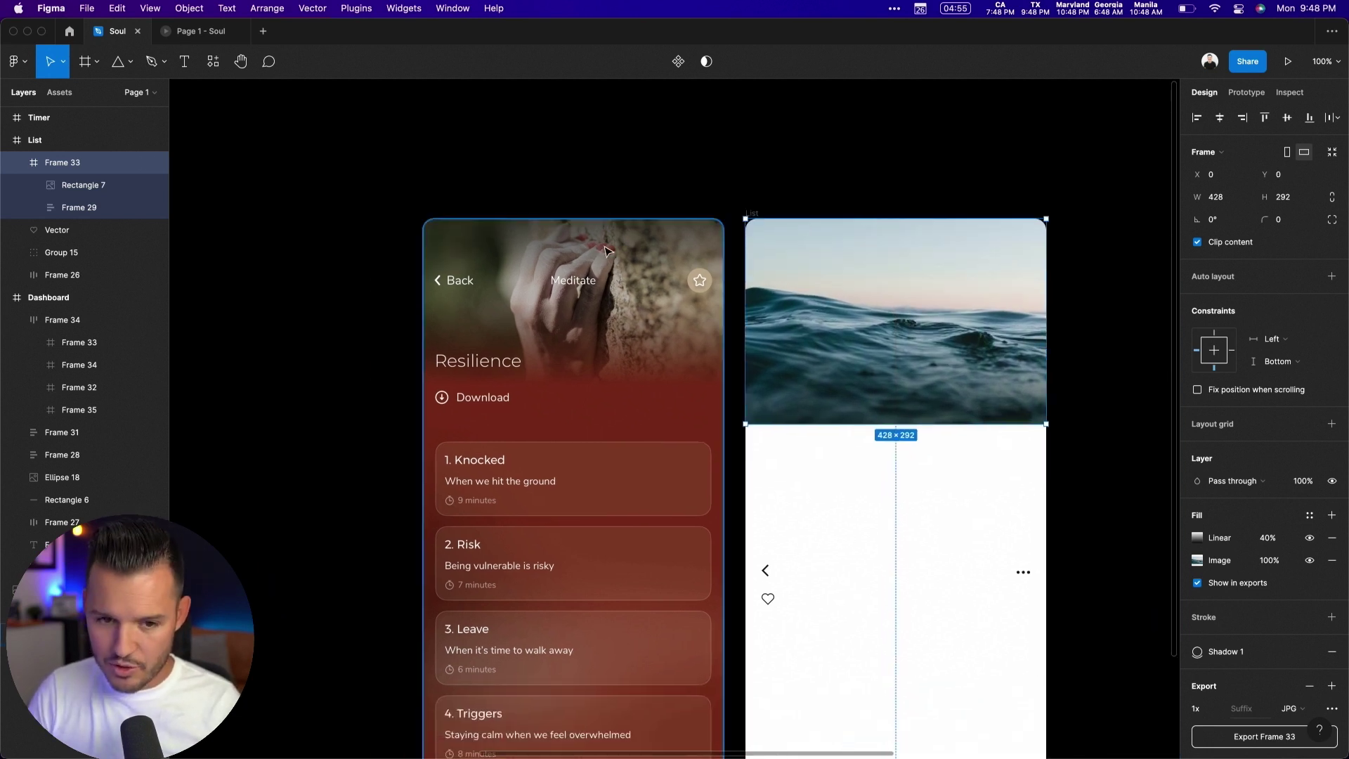
Step: Copy the "What are you working on today" heading from the Dashboard and paste it above the cut-out waves in the List's ocean frame
key("minus")
scroll(588, 351, "left", 3)
scroll(587, 352, "down", 3)
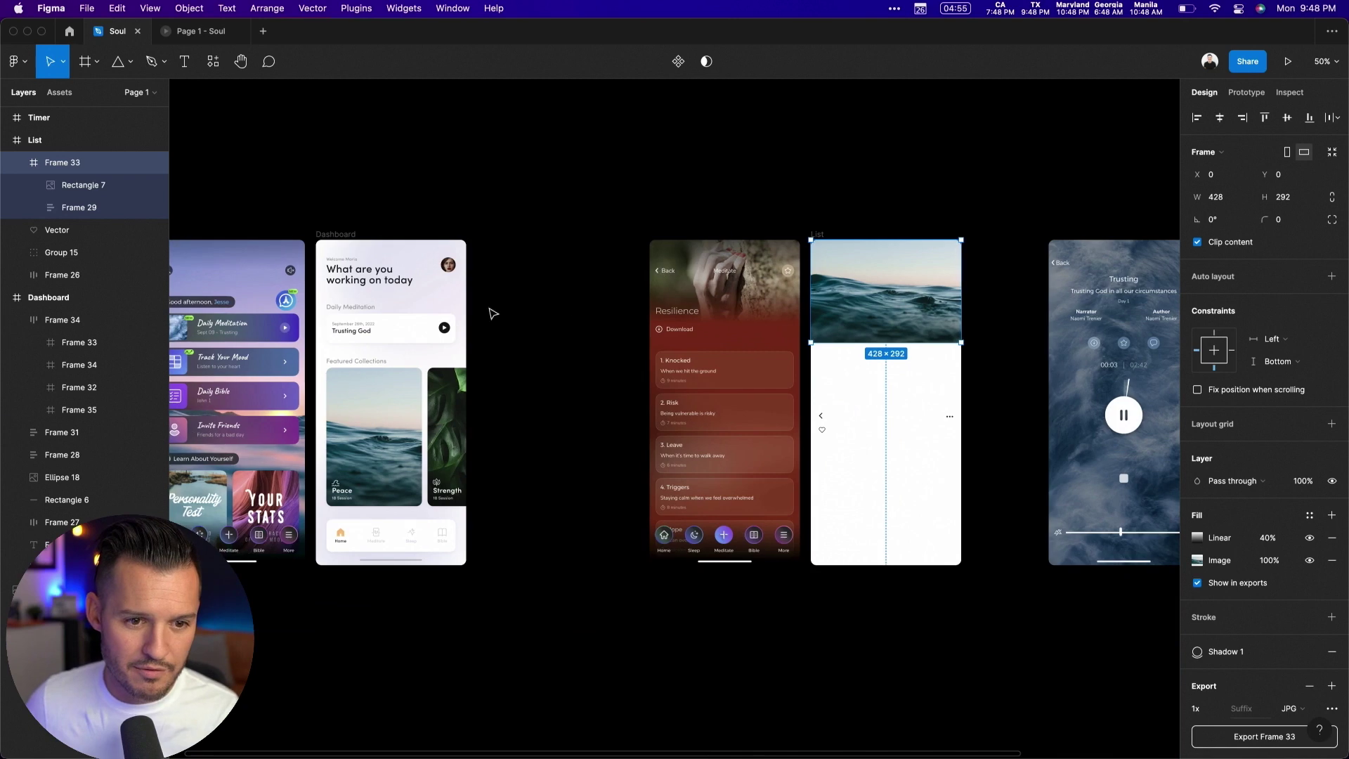
left_click(376, 285, "super")
left_click_drag(731, 215, 1045, 460)
left_click_drag(608, 538, 1149, 561)
left_click_drag(401, 645, 1177, 290)
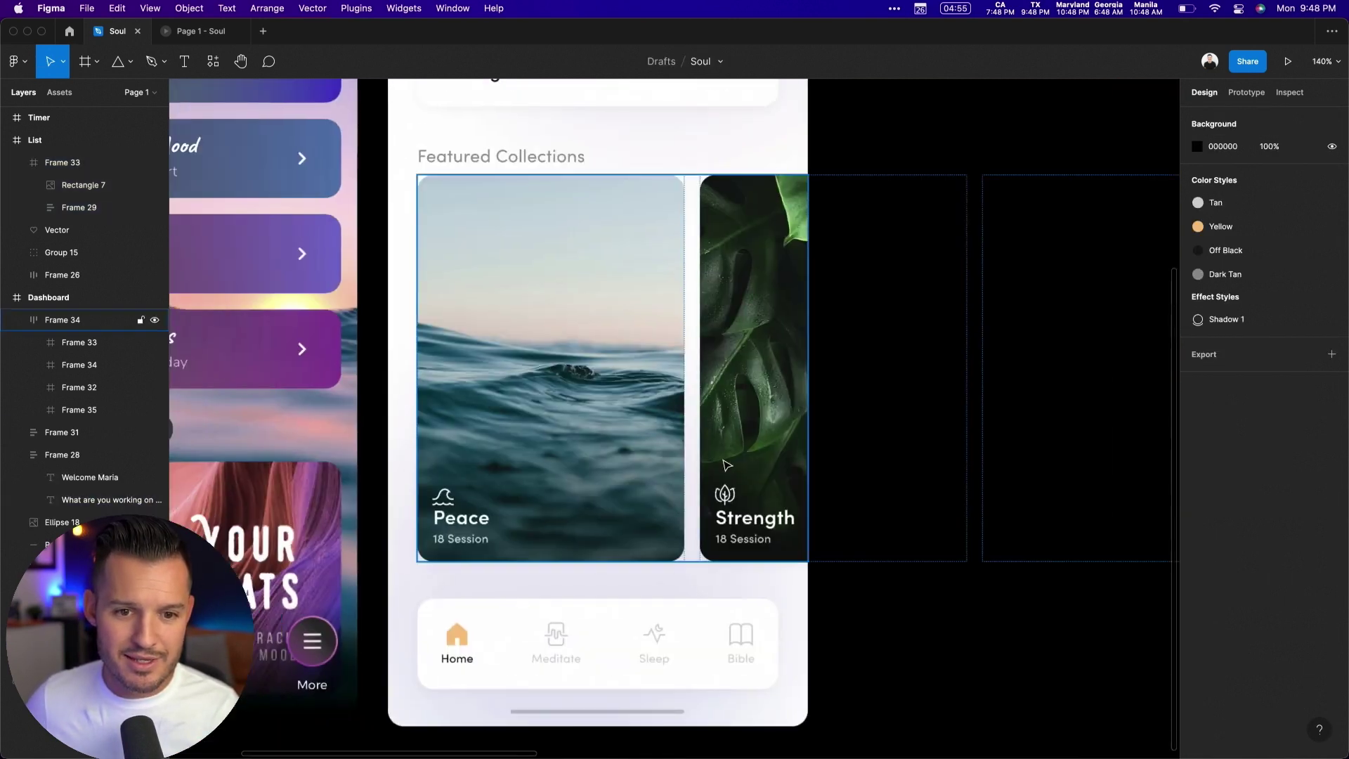
left_click_drag(713, 465, 547, 490)
scroll(280, 534, "right", 10)
scroll(395, 506, "up", 4)
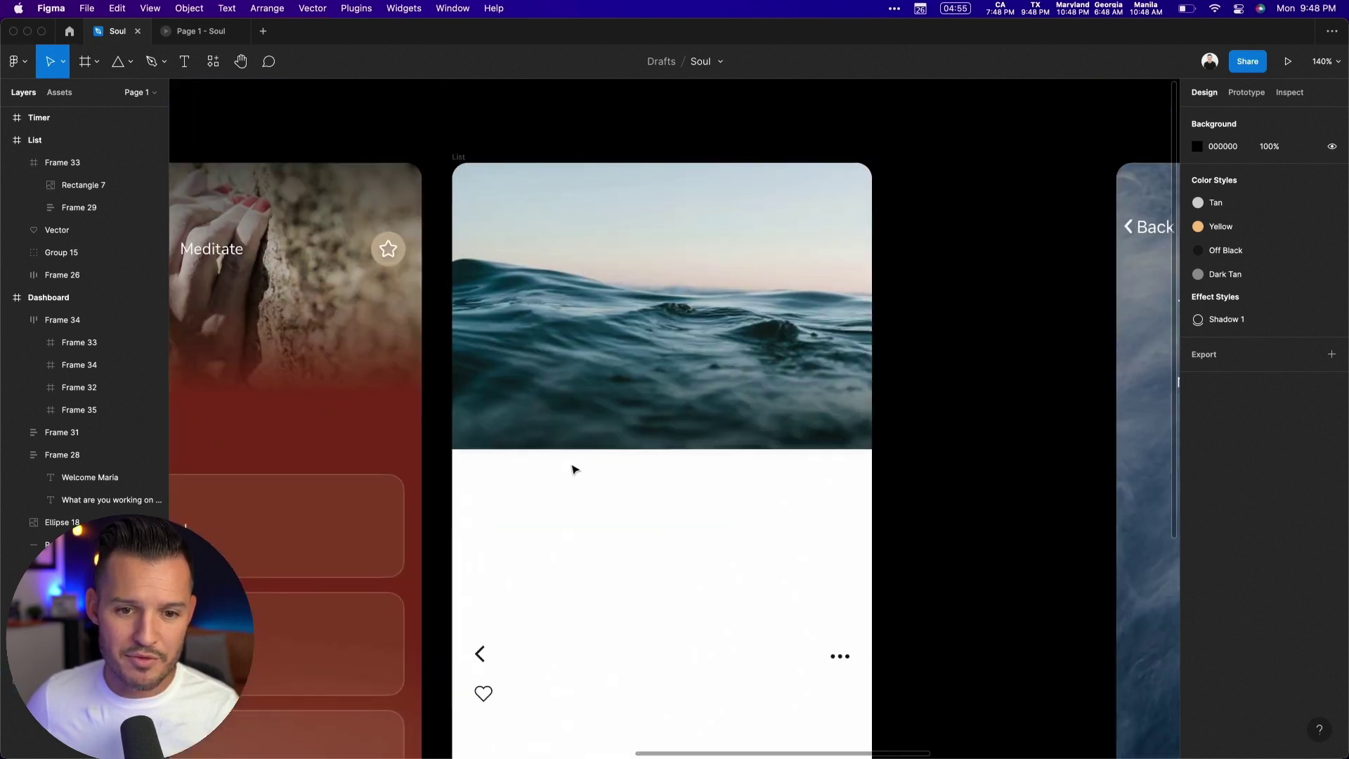
left_click(573, 443)
double_click(667, 353)
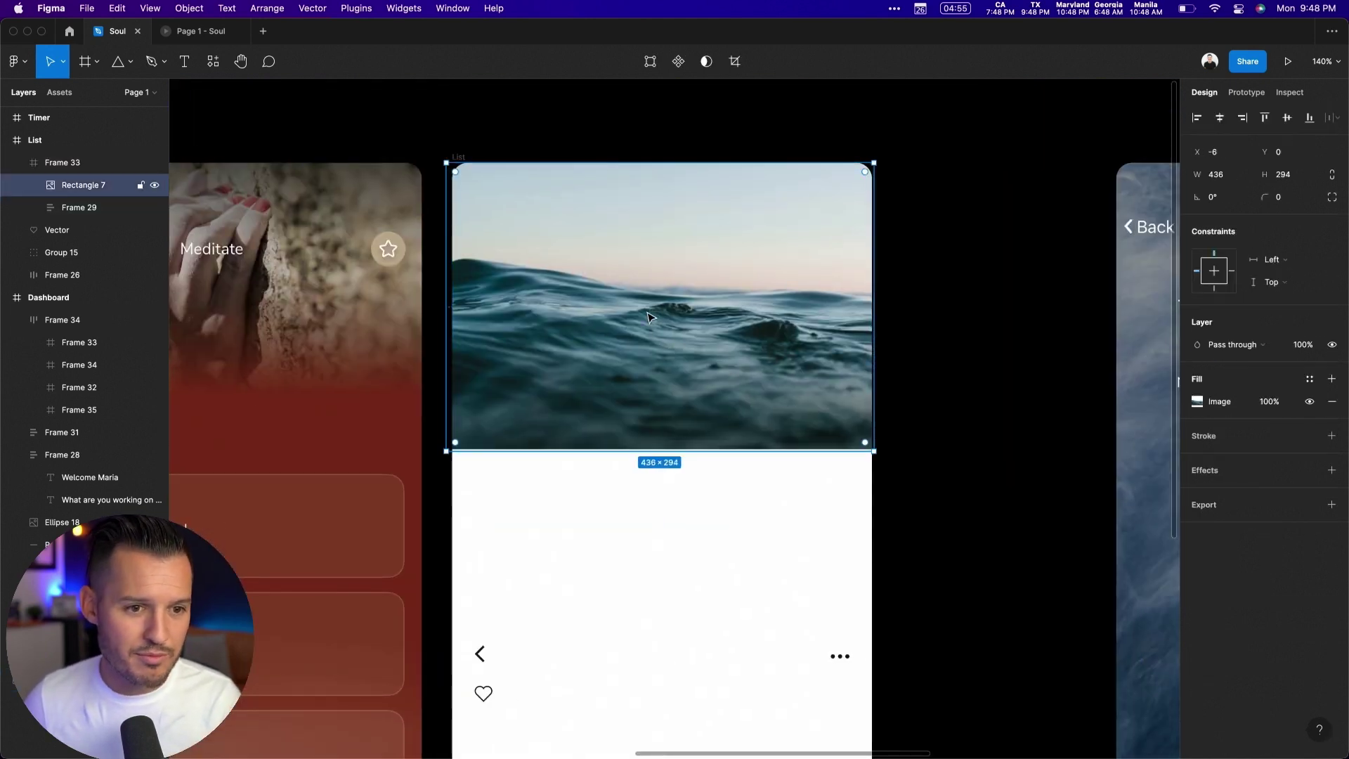
type("What are you working on today")
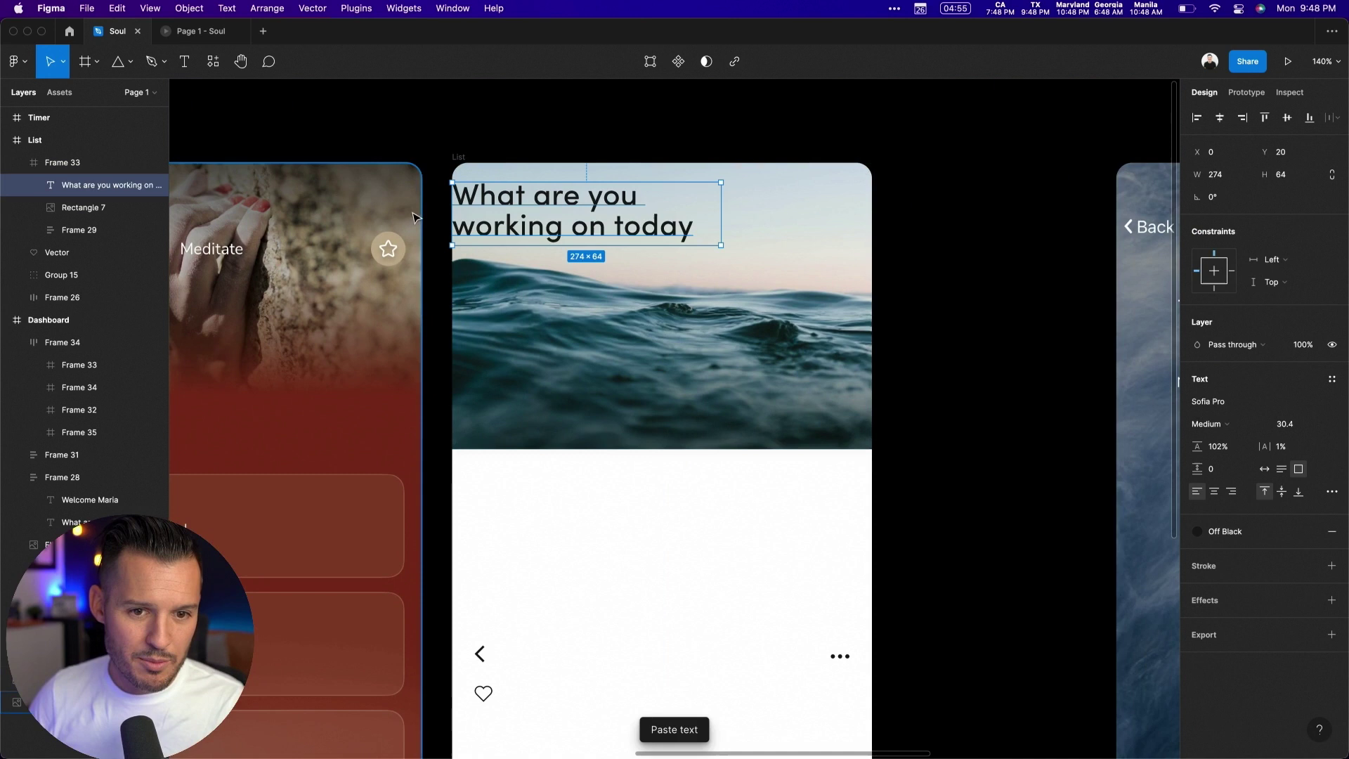
Step: Replace the pasted heading's text with "Peace" and set its text box to auto width
type("P")
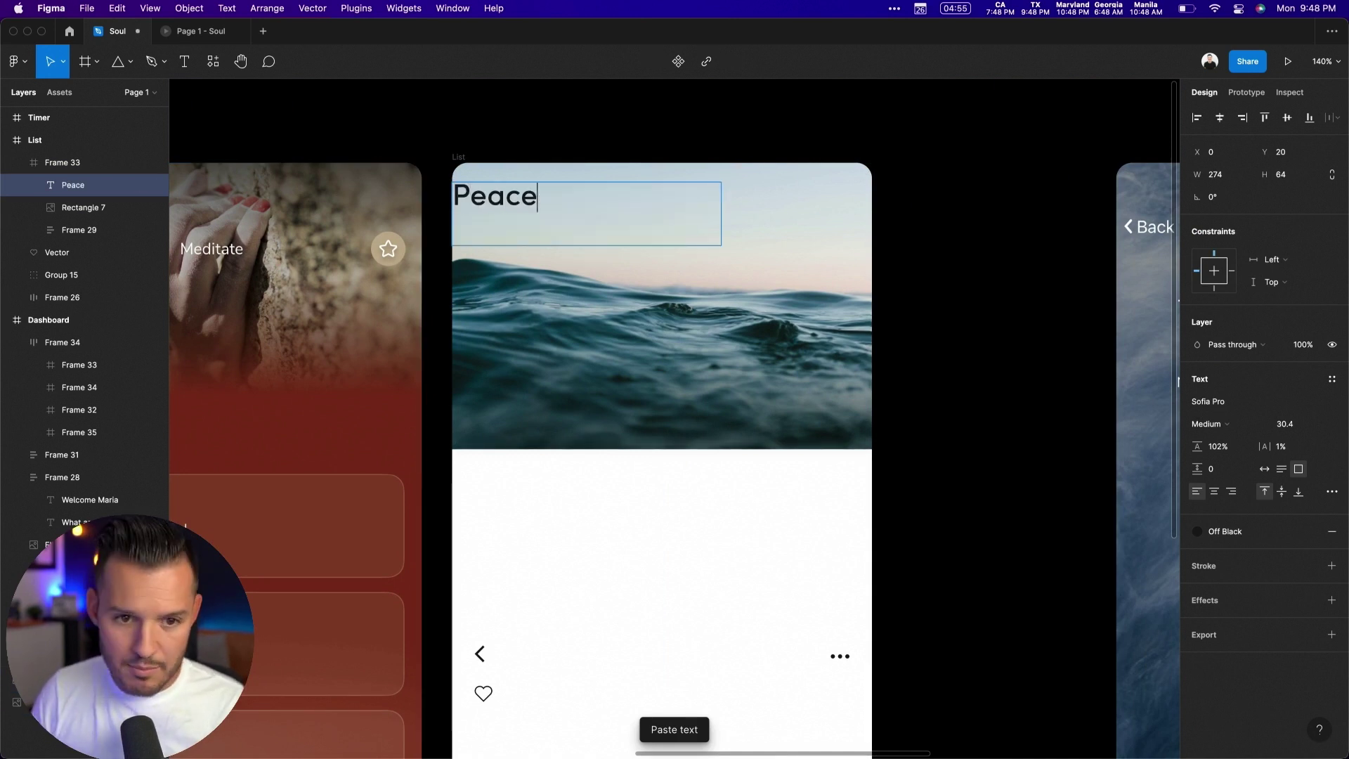
type("eace")
key("Escape")
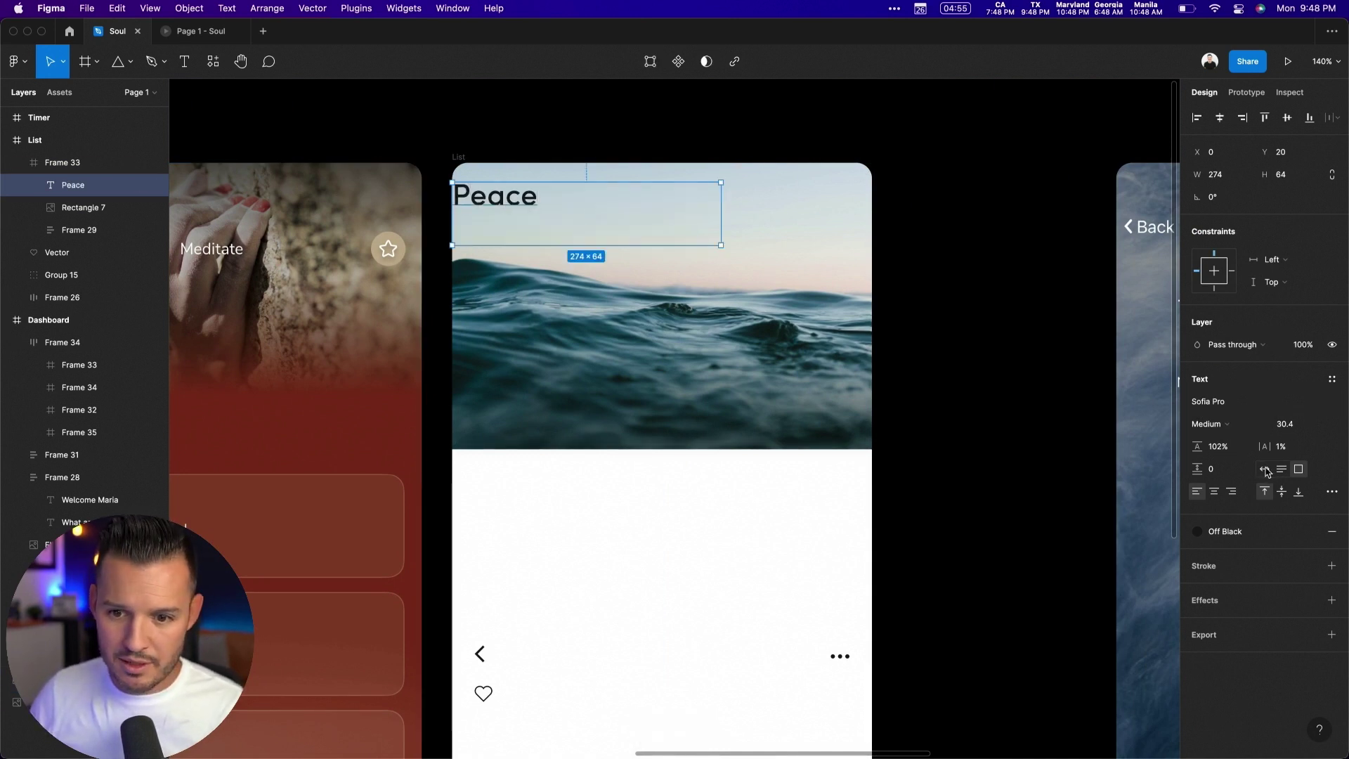
left_click(1265, 469)
Step: Set the "Peace" heading's font weight to Semi Bold and view the available color styles for it
left_click(1209, 424)
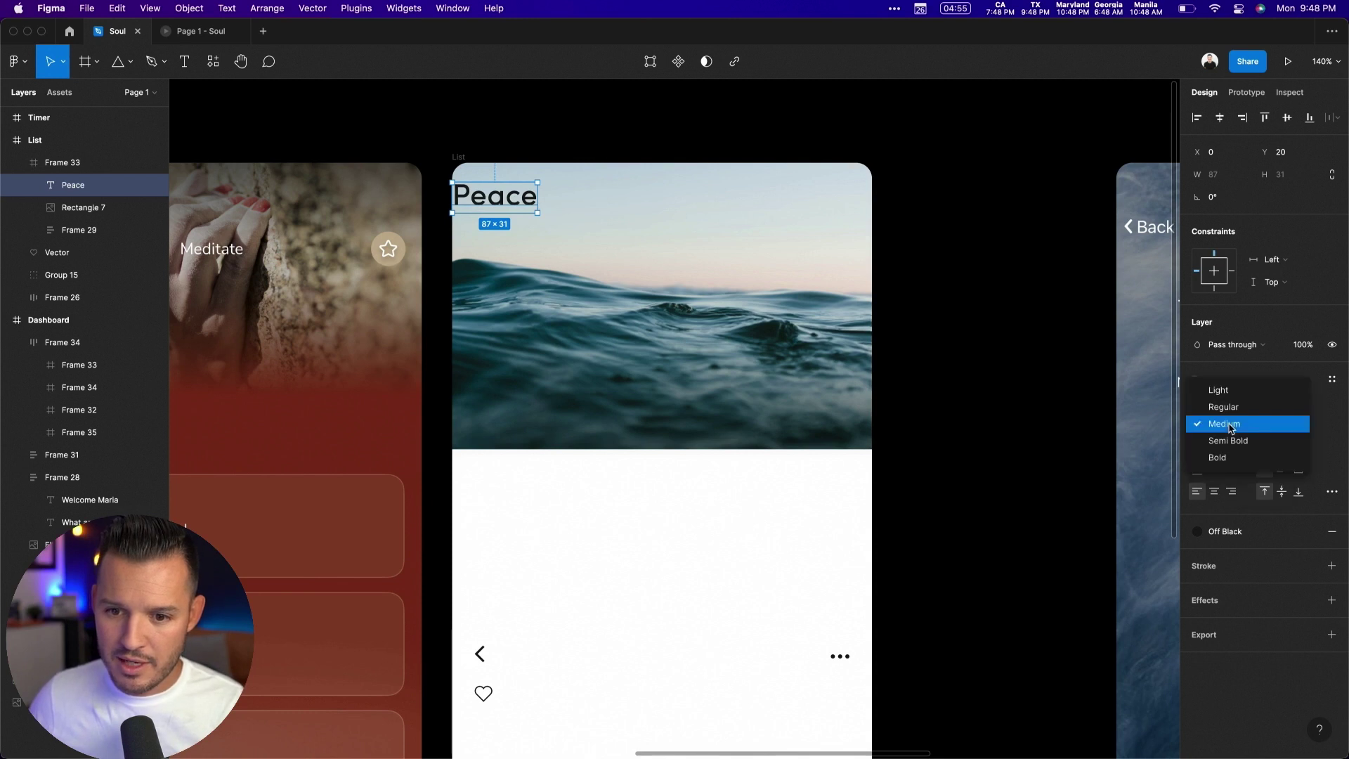
left_click(1215, 440)
left_click(1211, 538)
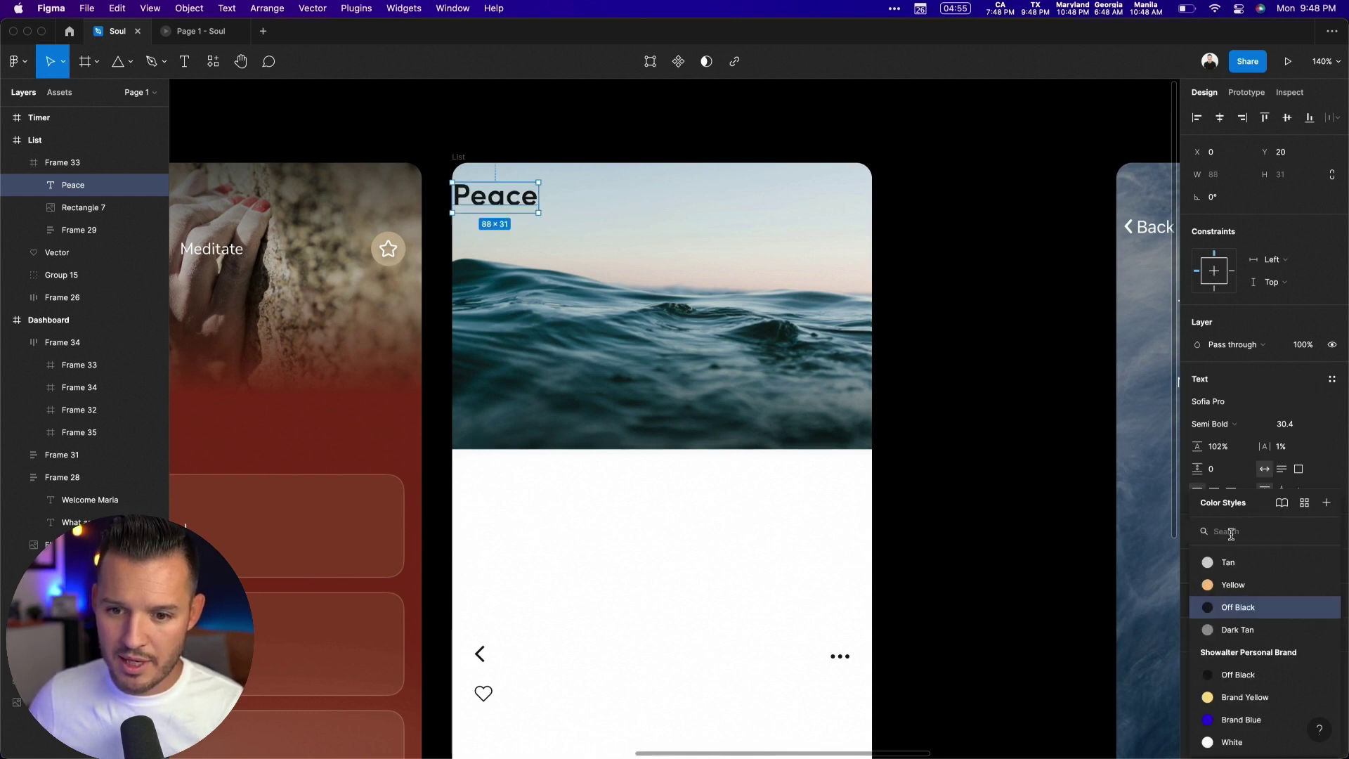
key("Escape")
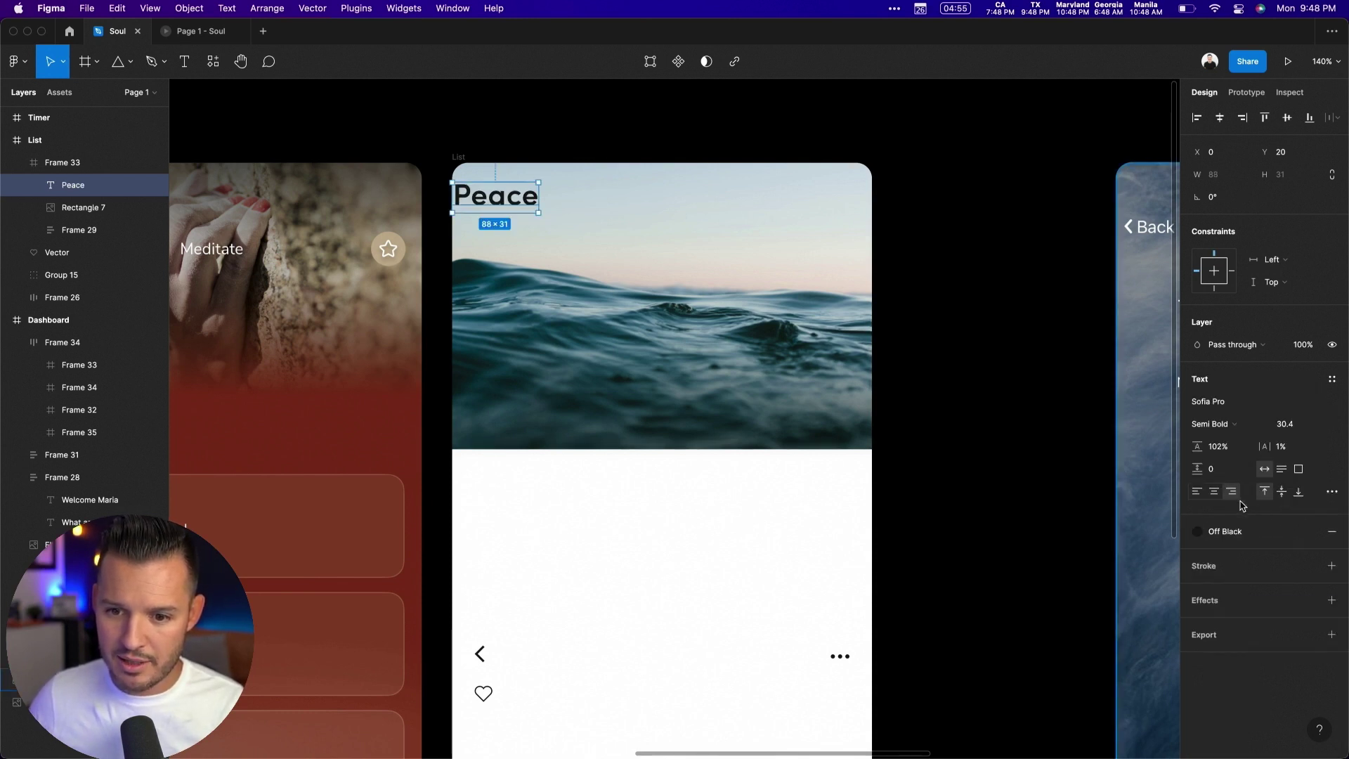
Step: Detach the "Peace" heading's Off Black style, set its fill to FFFFFF and its font size to 54.4
left_click(1309, 531)
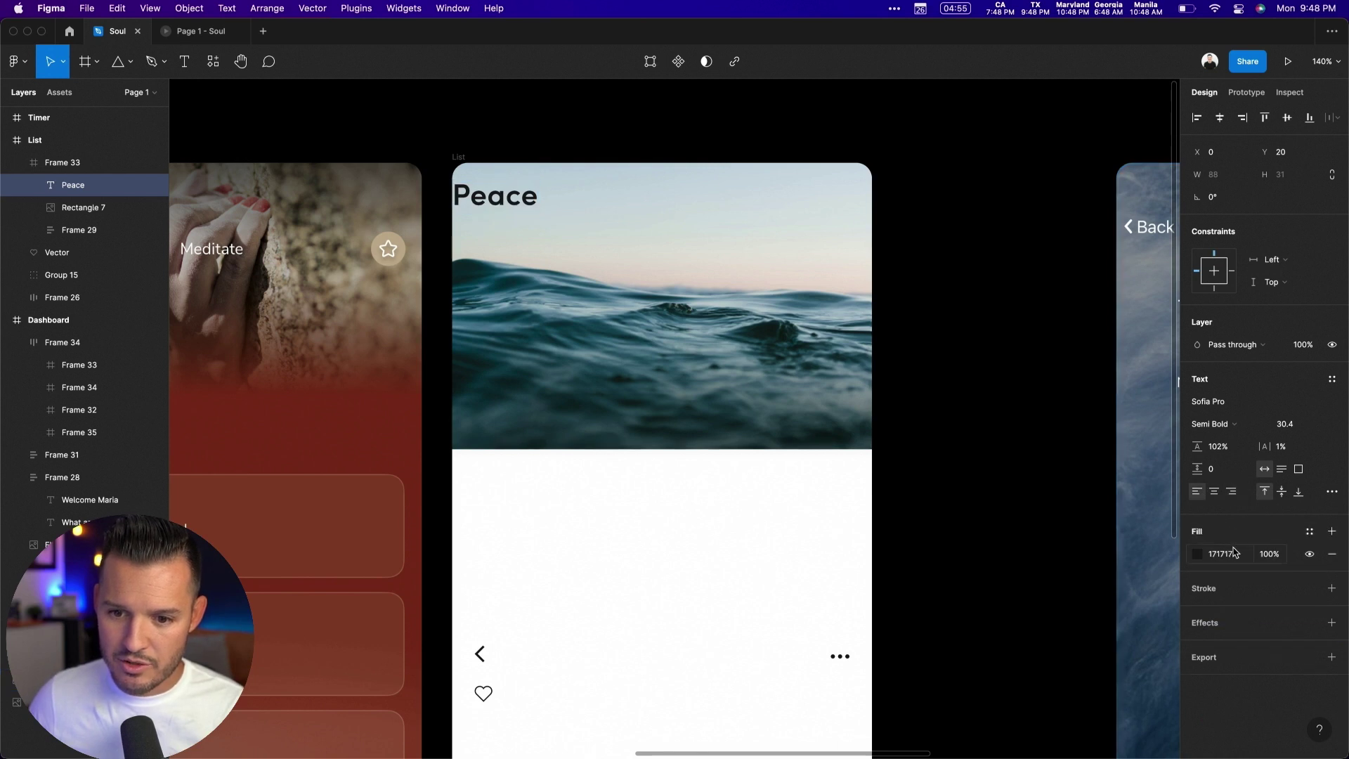
left_click(1228, 554)
type("ffffff")
key("Tab")
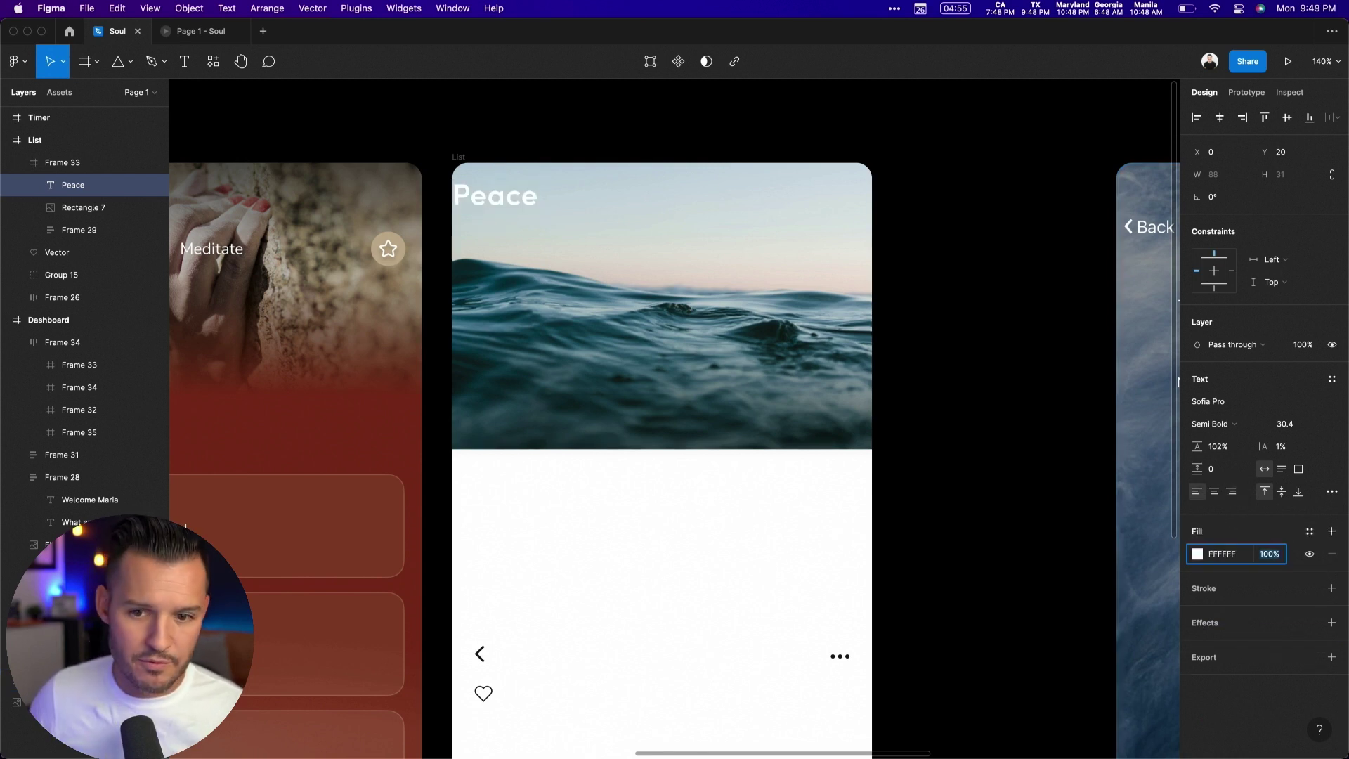
left_click(1285, 423)
type("54.4")
key("Return")
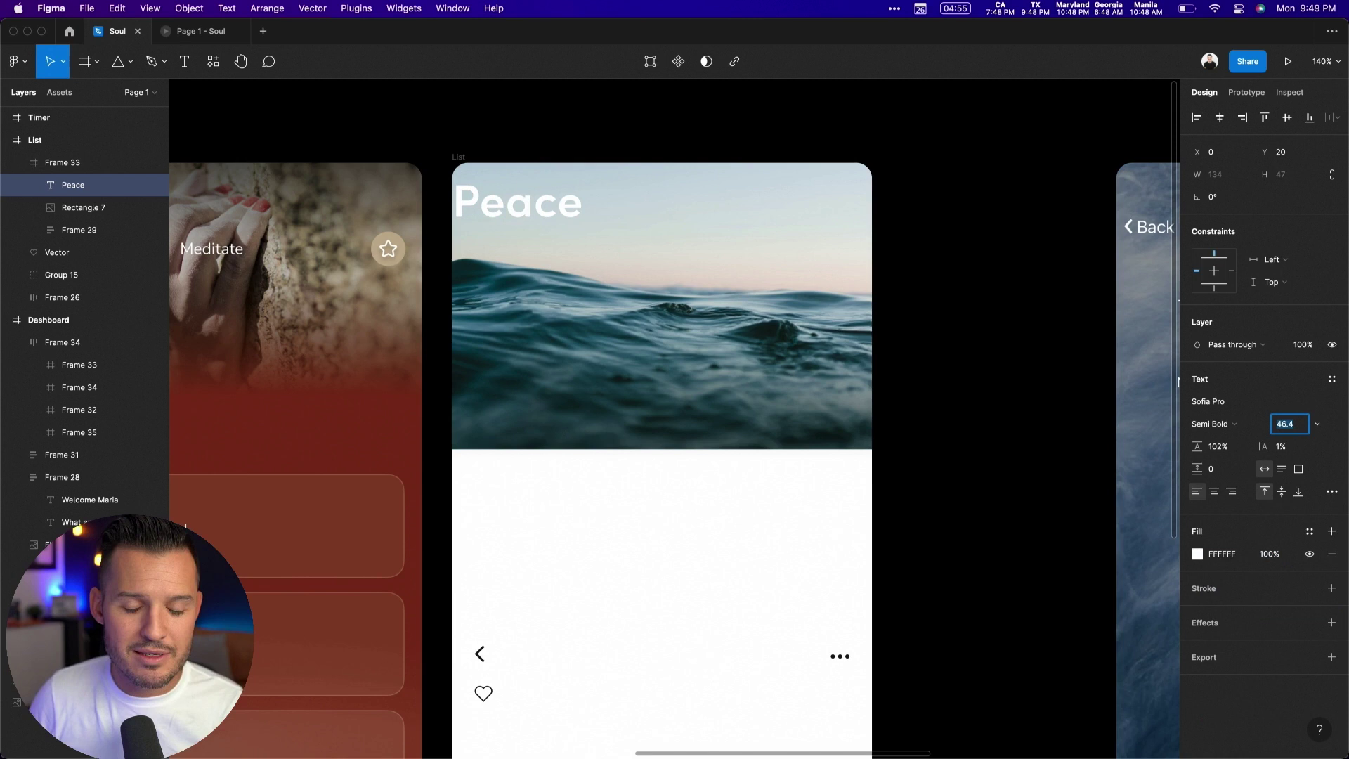
left_click(587, 157)
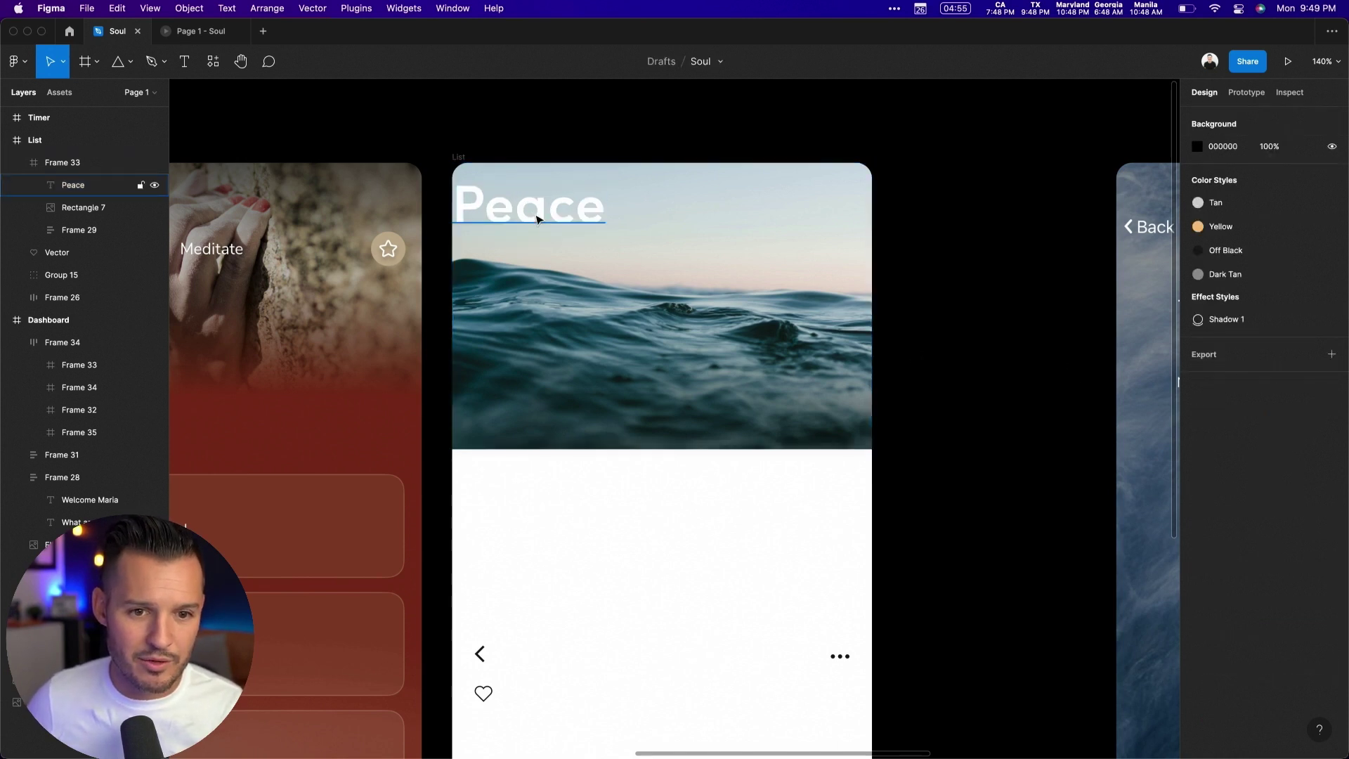
Step: Move the "Peace" heading to the ocean horizon at about X 133, Y 98 and place it behind the cut-out waves
left_click(532, 223)
left_click_drag(532, 223, 682, 282)
key("super+bracketleft")
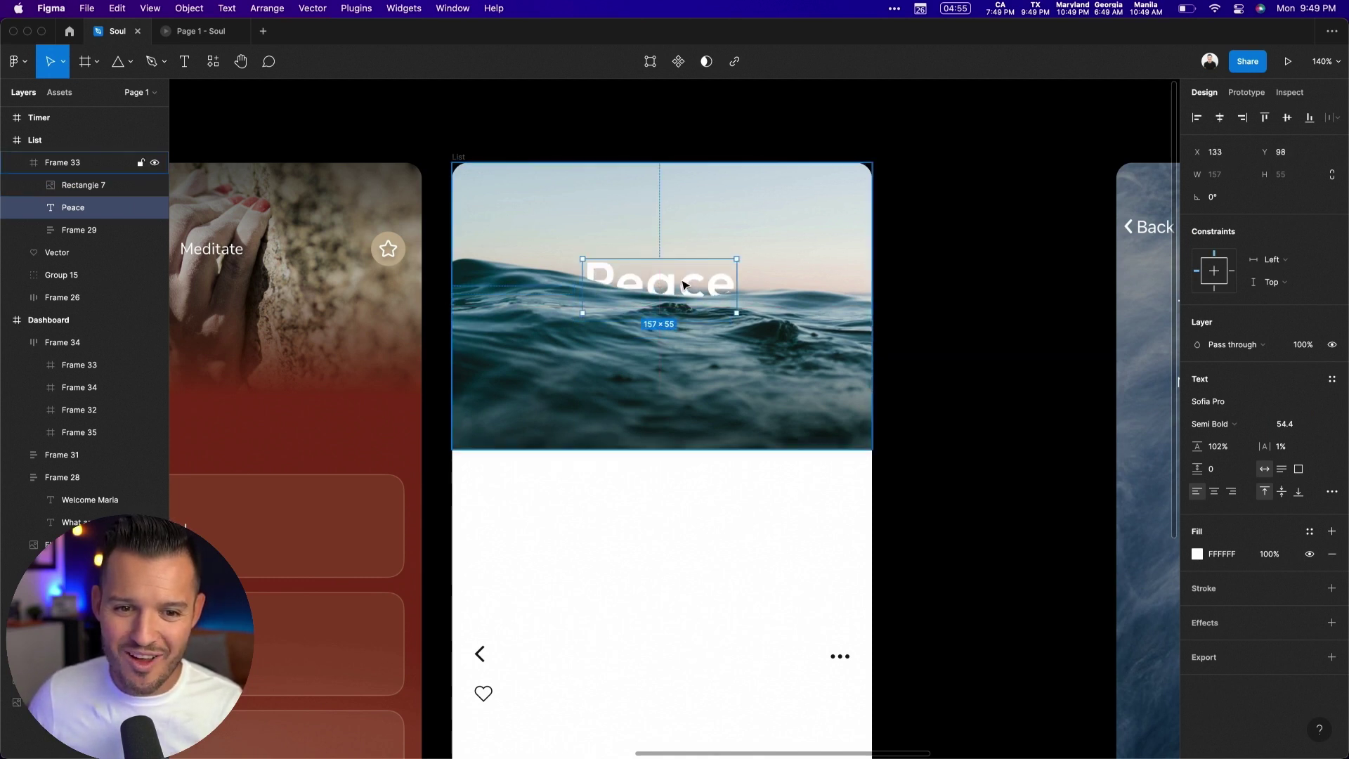
left_click(599, 353)
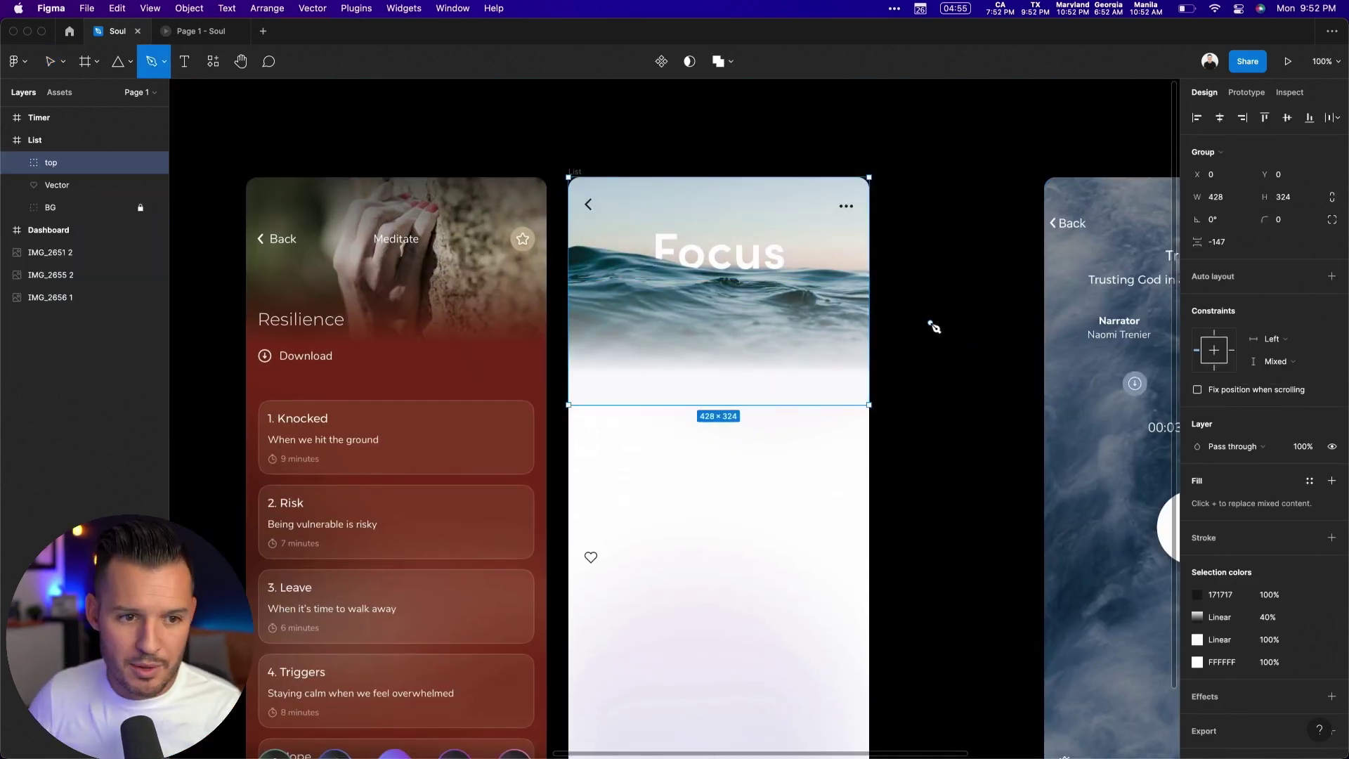
Step: Close the gradient editor and copy the "Trusting God" Daily Meditation card from the Dashboard
key("Escape")
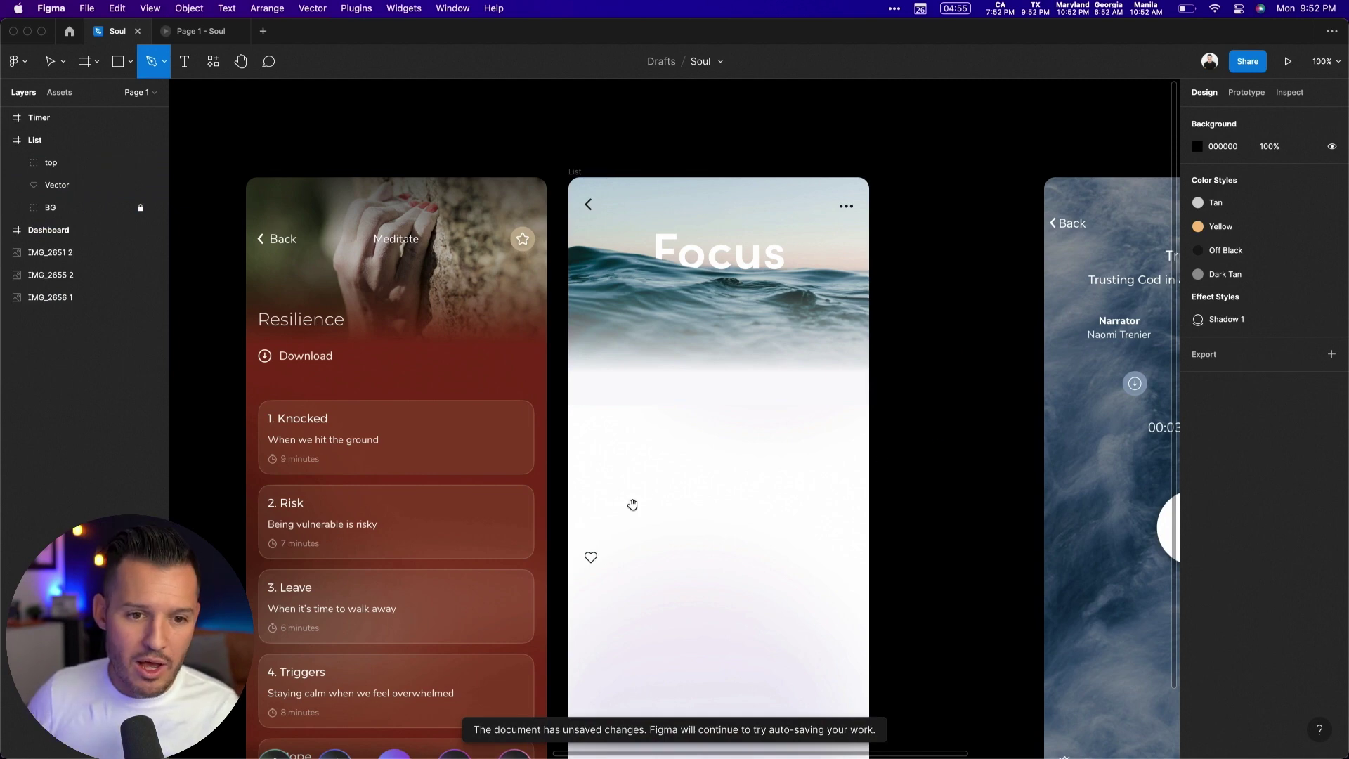
scroll(633, 504, "left", 10)
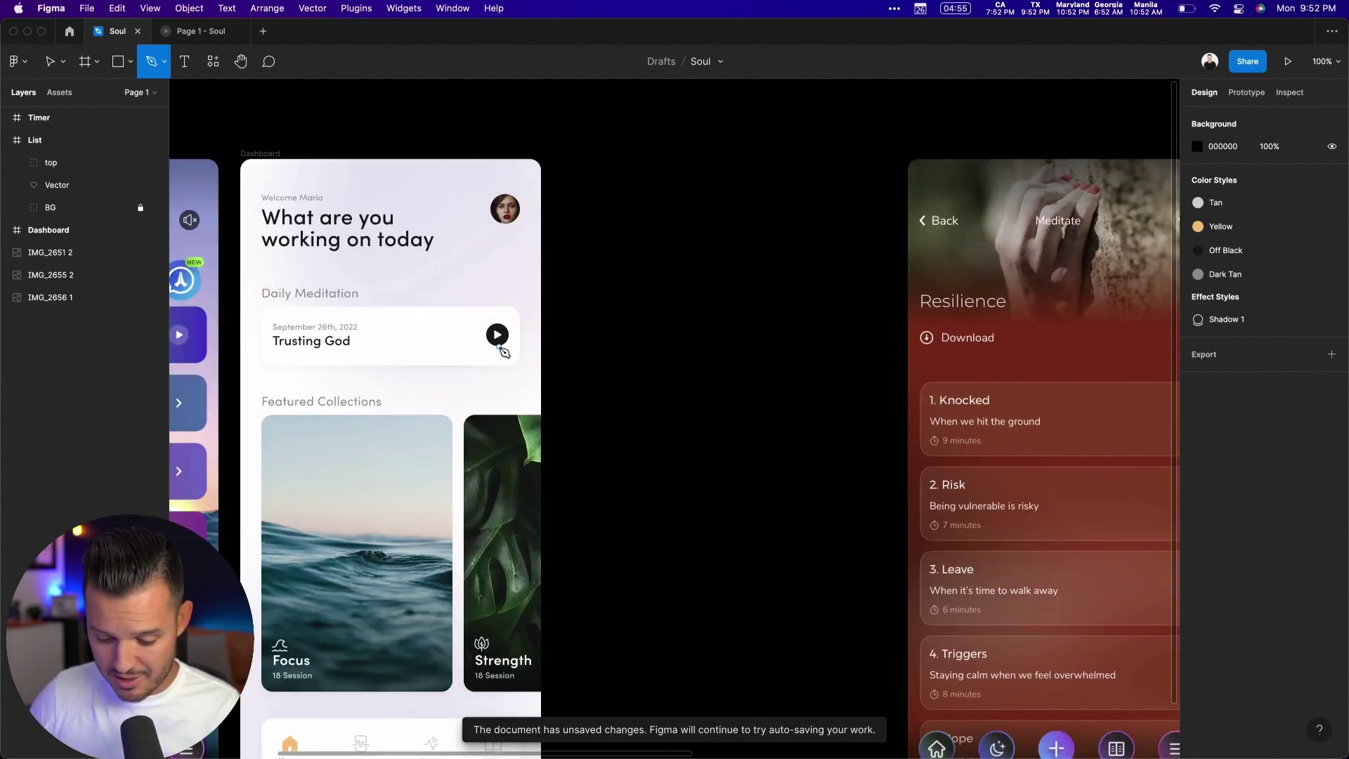
key("v")
double_click(469, 345)
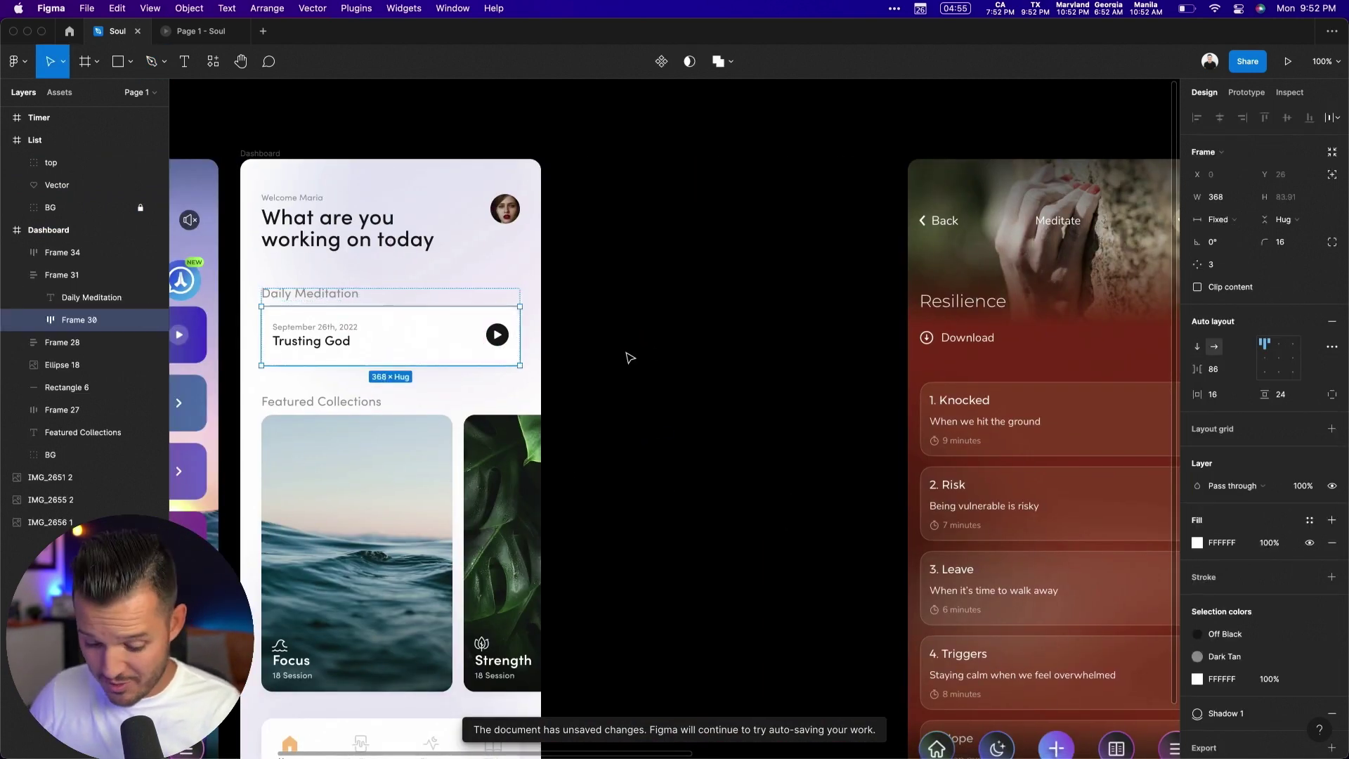
left_click(673, 346)
scroll(413, 310, "right", 5)
scroll(521, 335, "right", 5)
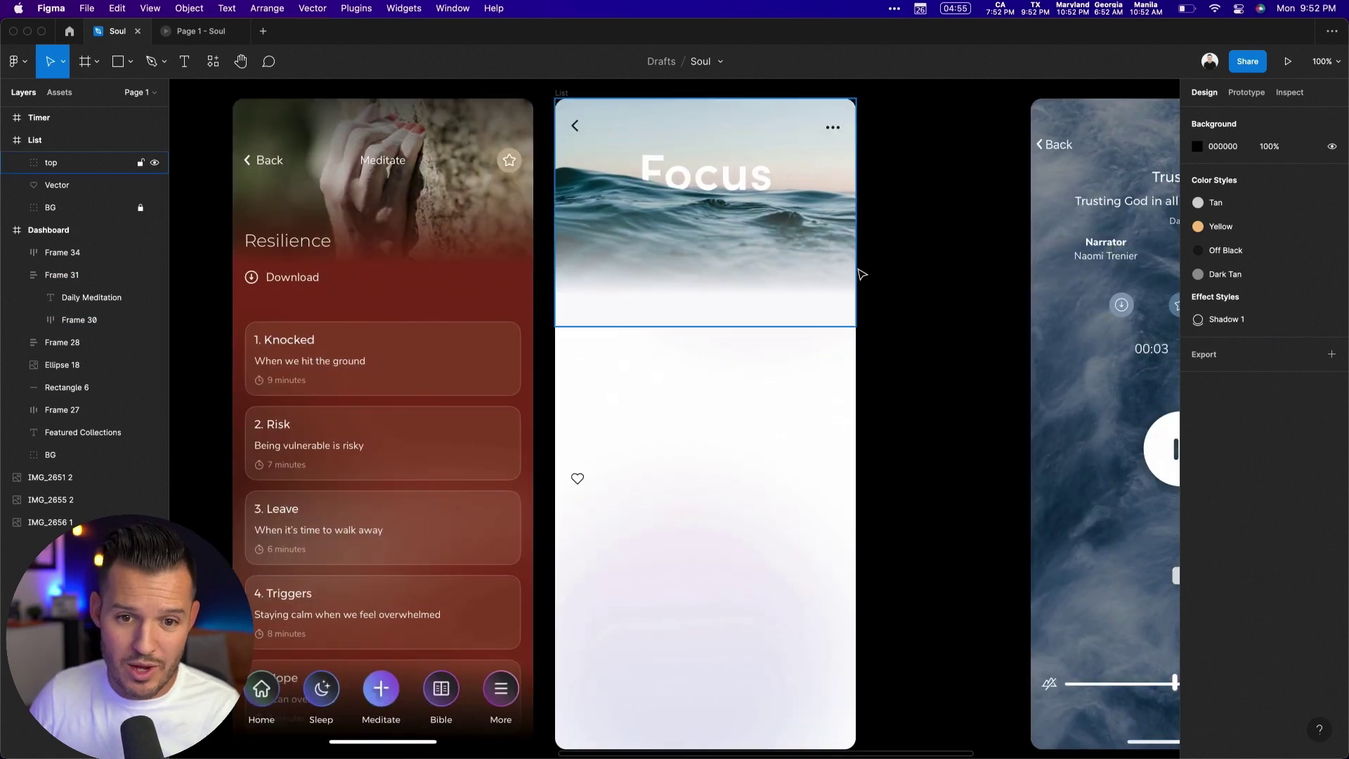
Step: Paste the "Trusting God" card into the List over the header's faded lower edge at Y 247 and center it horizontally
left_click_drag(706, 306, 435, 561)
left_click_drag(723, 527, 678, 683)
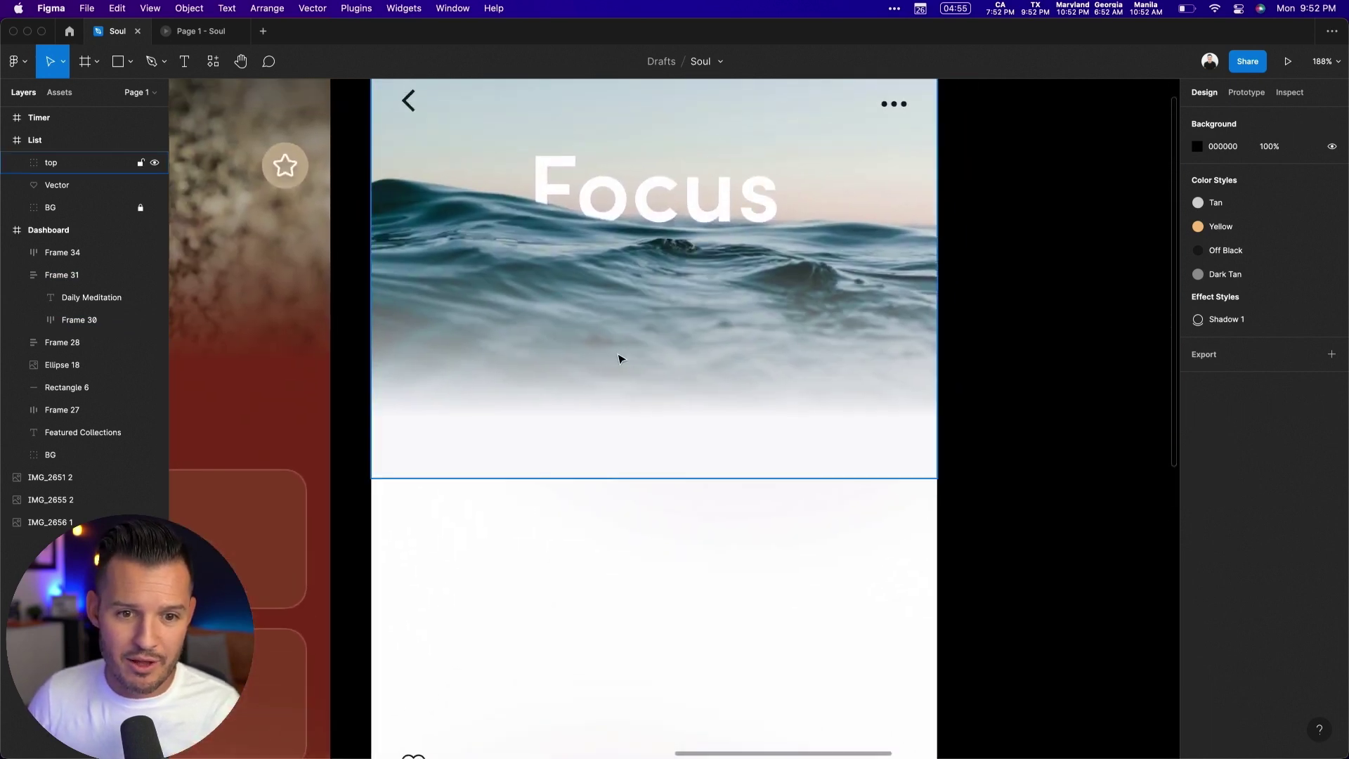
left_click(644, 378)
key("super+c")
key("super+v")
left_click_drag(618, 173, 609, 448)
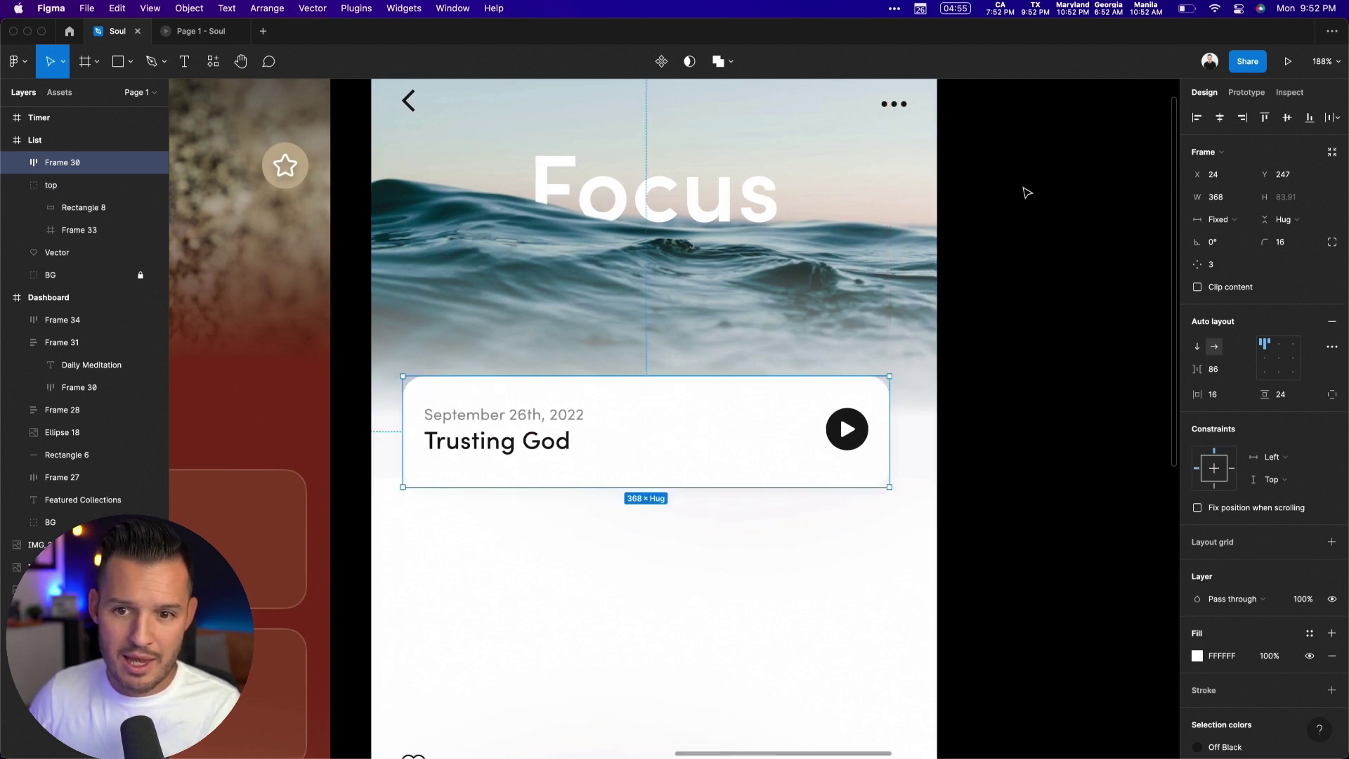
left_click(1220, 120)
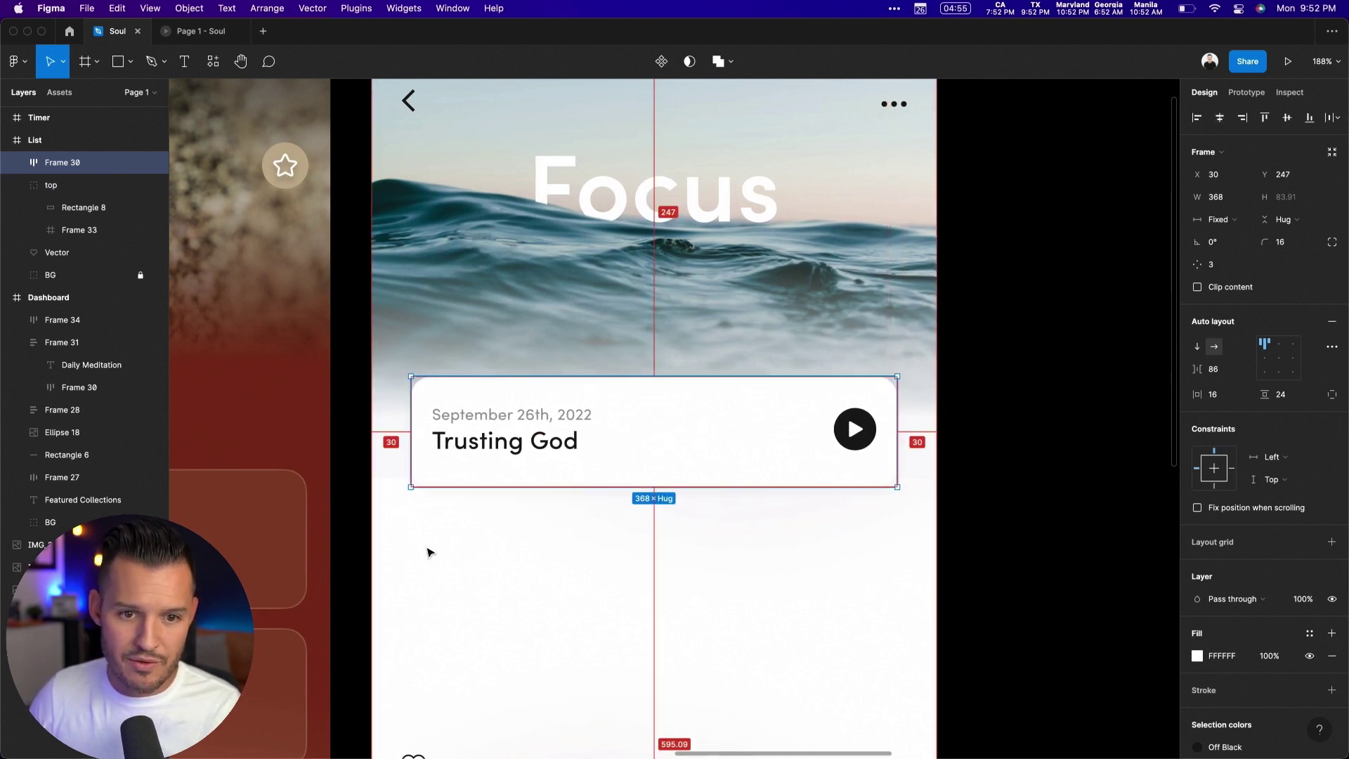
Step: Take the back arrow vector out of Frame 26 into Frame 33 and delete the leftover Frame 26
left_click(408, 106)
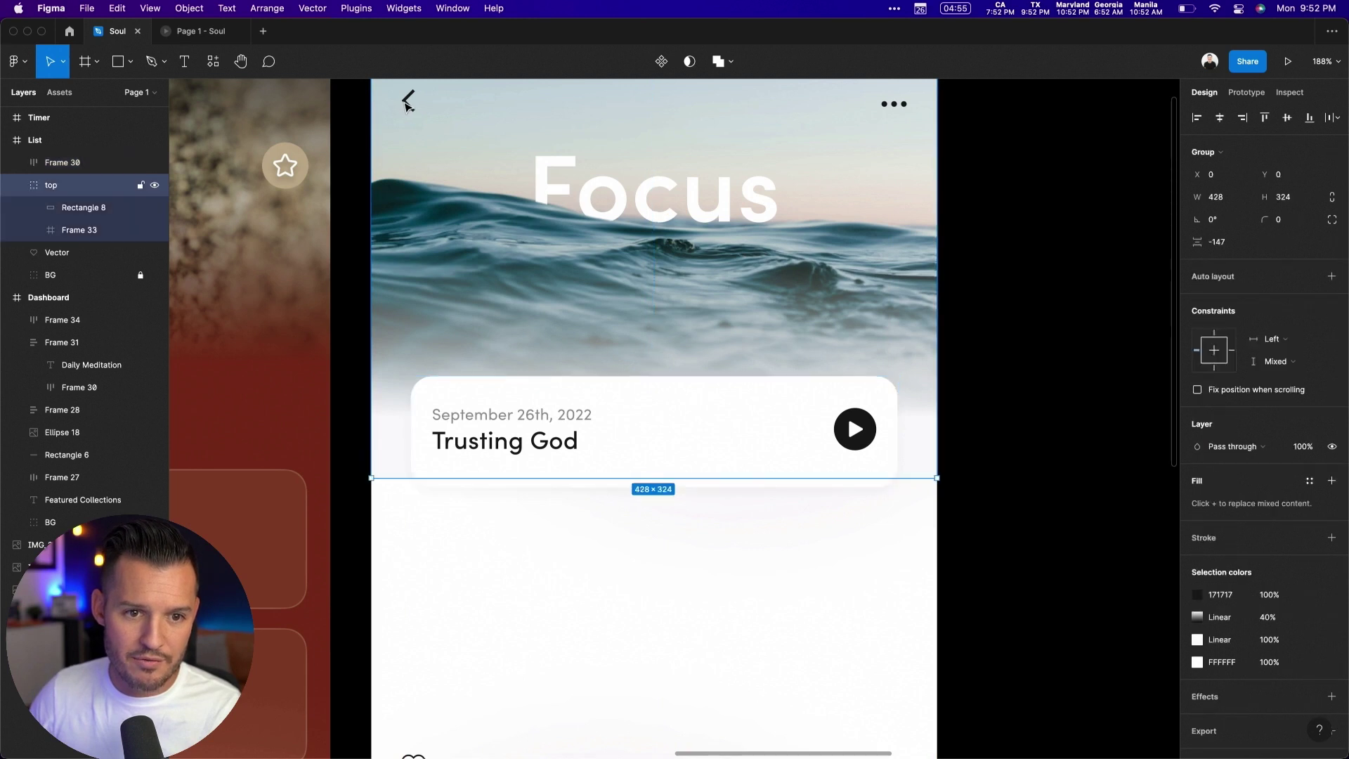
left_click(408, 105)
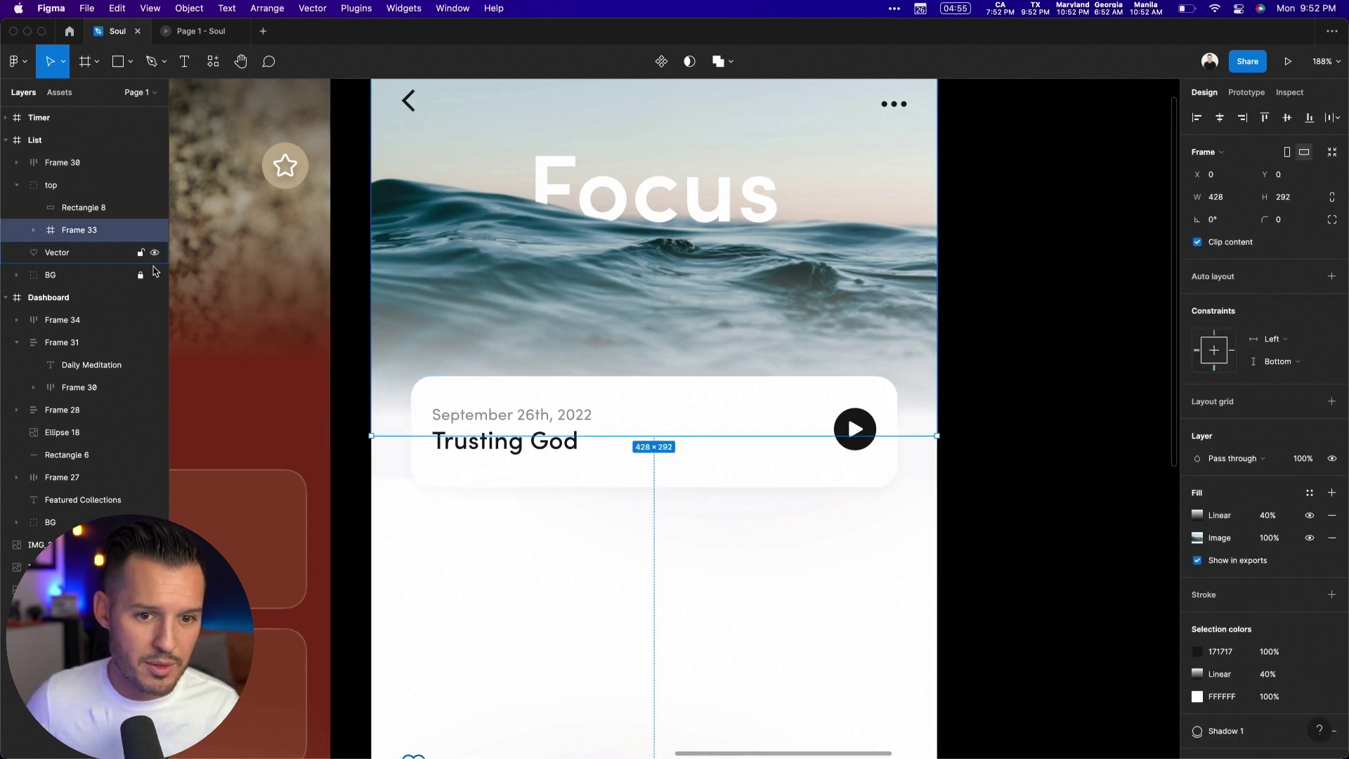
left_click(668, 415)
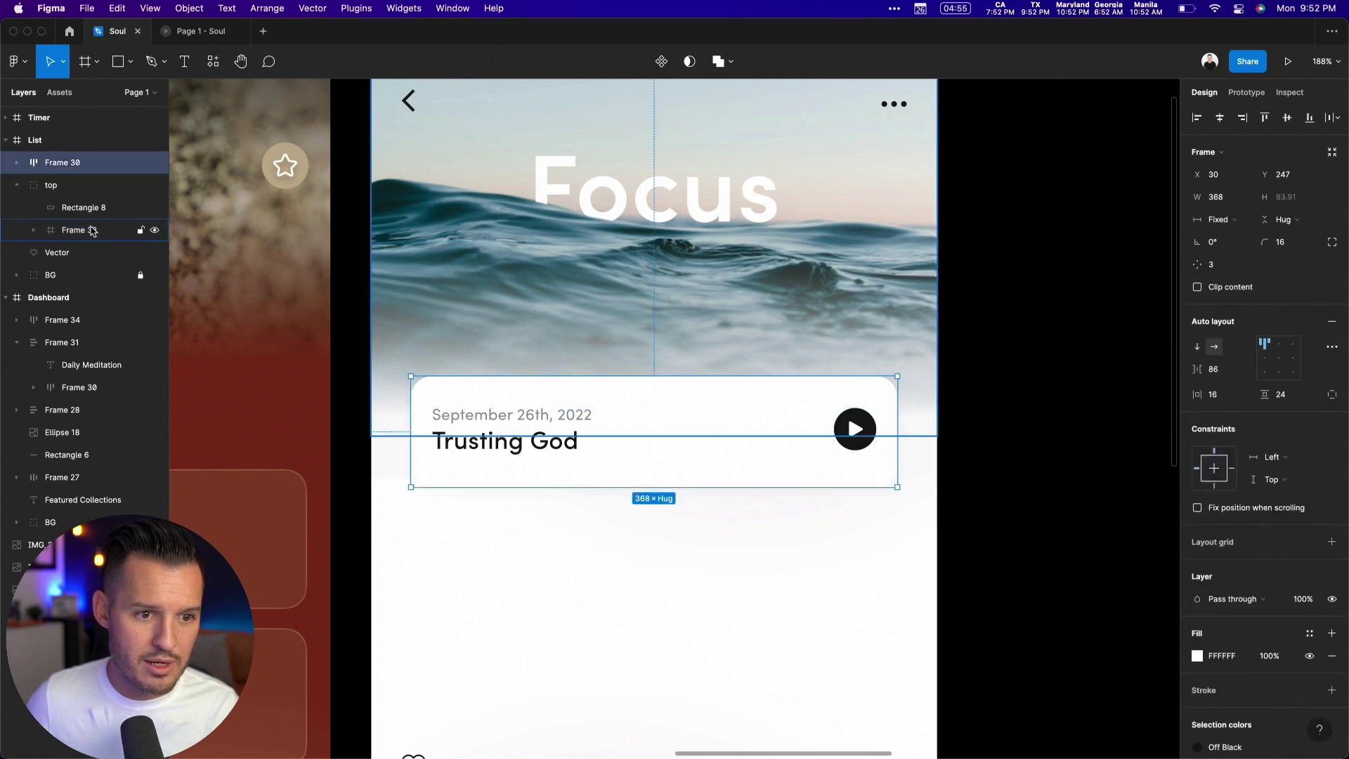
left_click(63, 235)
left_click(34, 230)
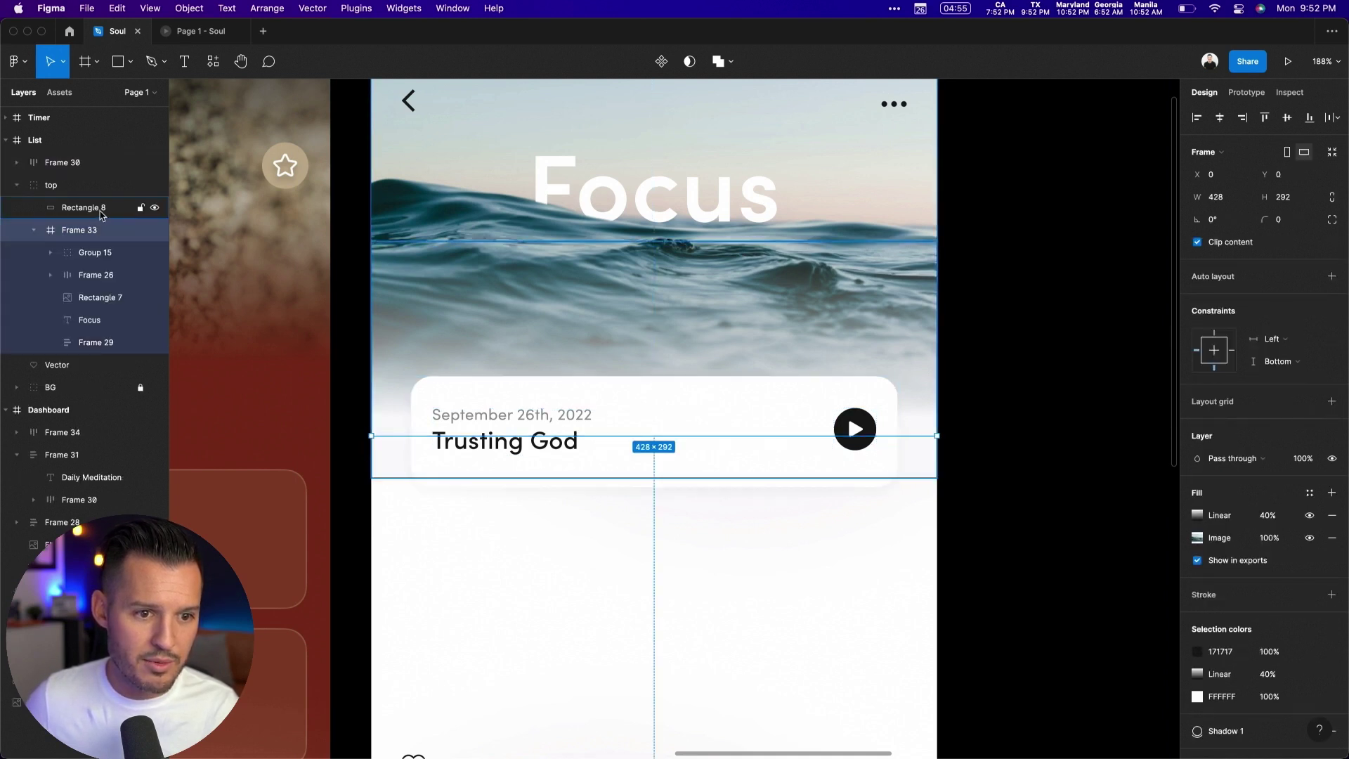
double_click(409, 105)
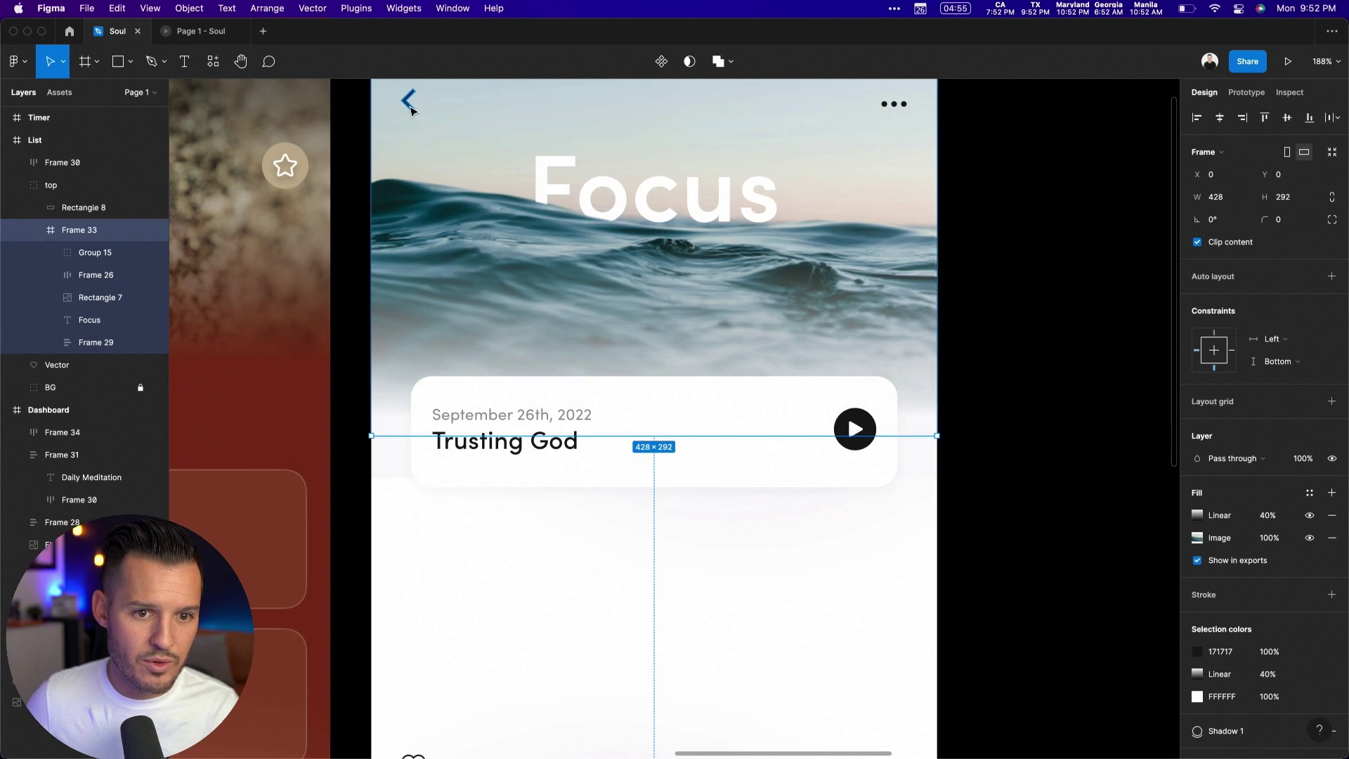
left_click_drag(92, 295, 84, 272)
left_click(96, 297)
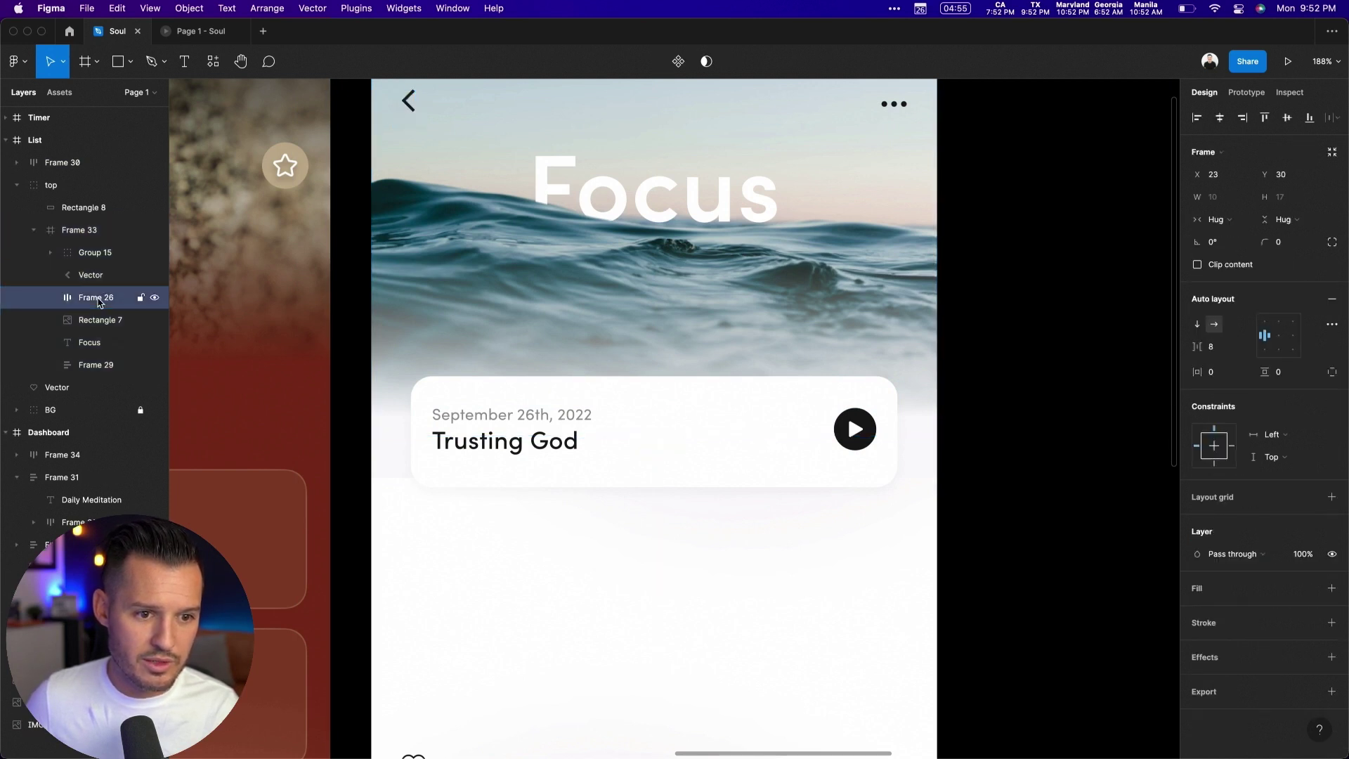
key("Delete")
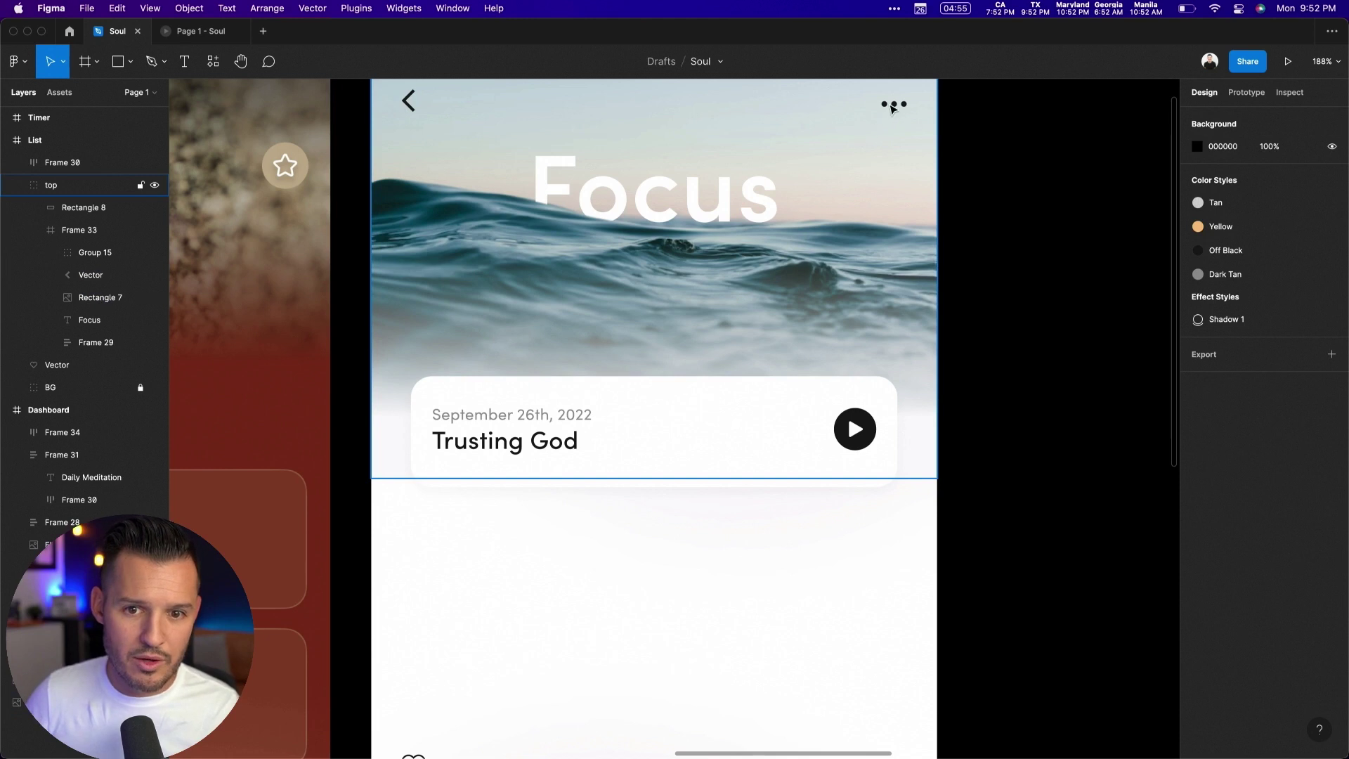
Step: Rename the three-dot icon's group in the List header to "meatball"
left_click(892, 109)
left_click(893, 109)
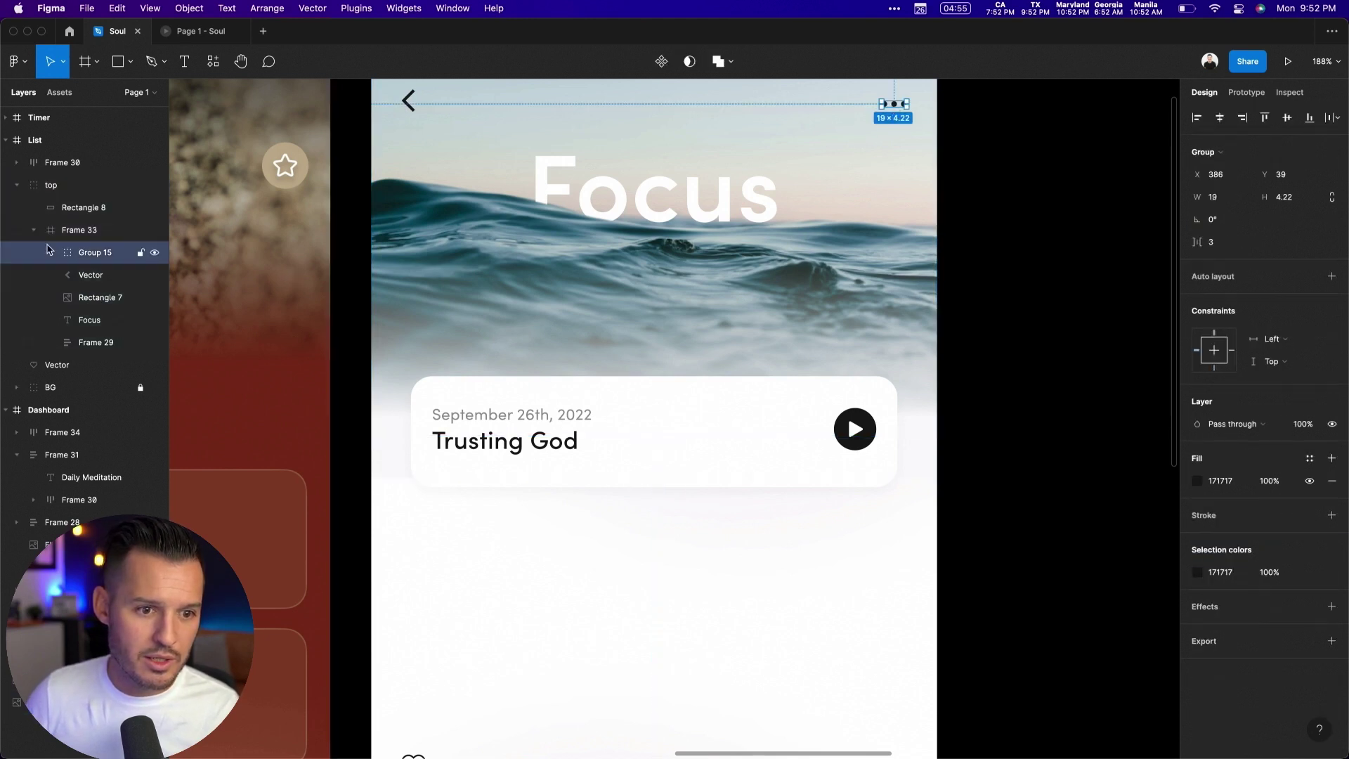
left_click(52, 254)
left_click(52, 254)
double_click(95, 258)
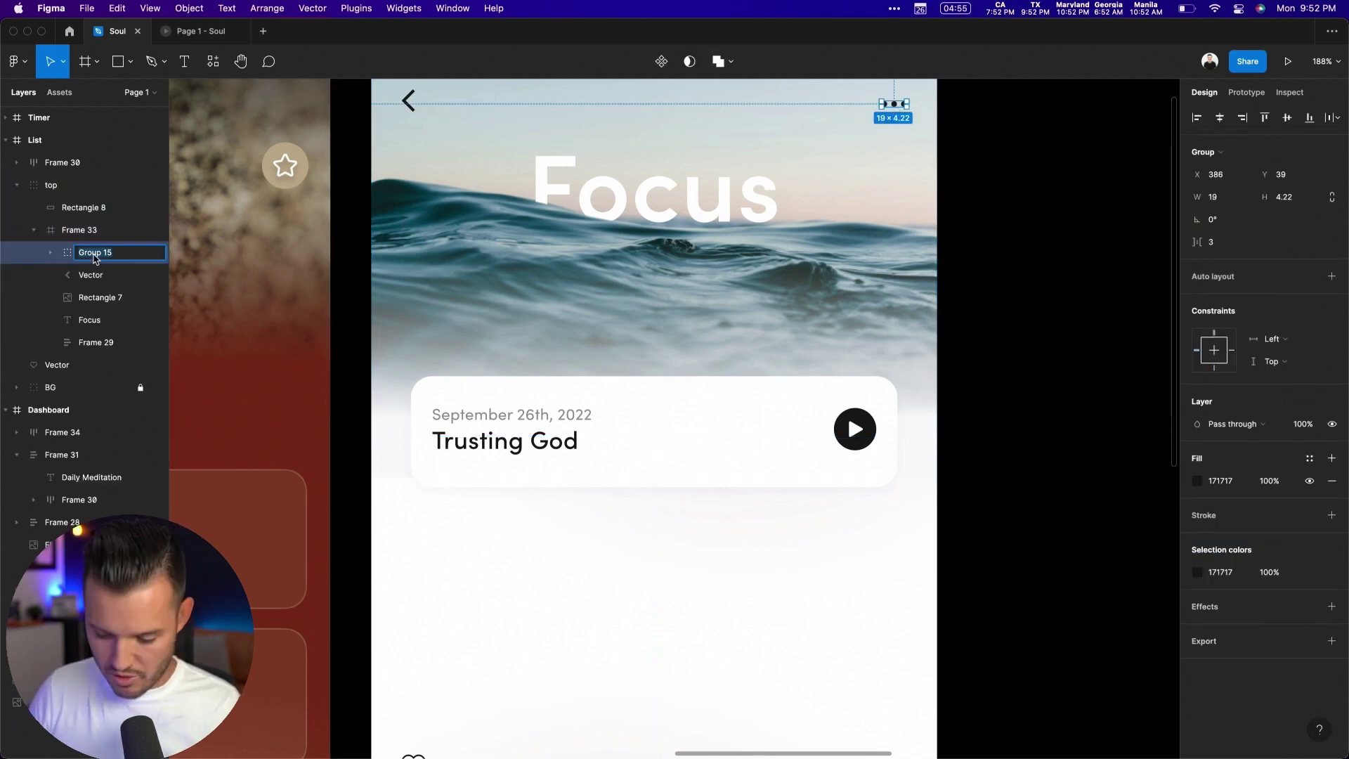
type("meatball")
key("Return")
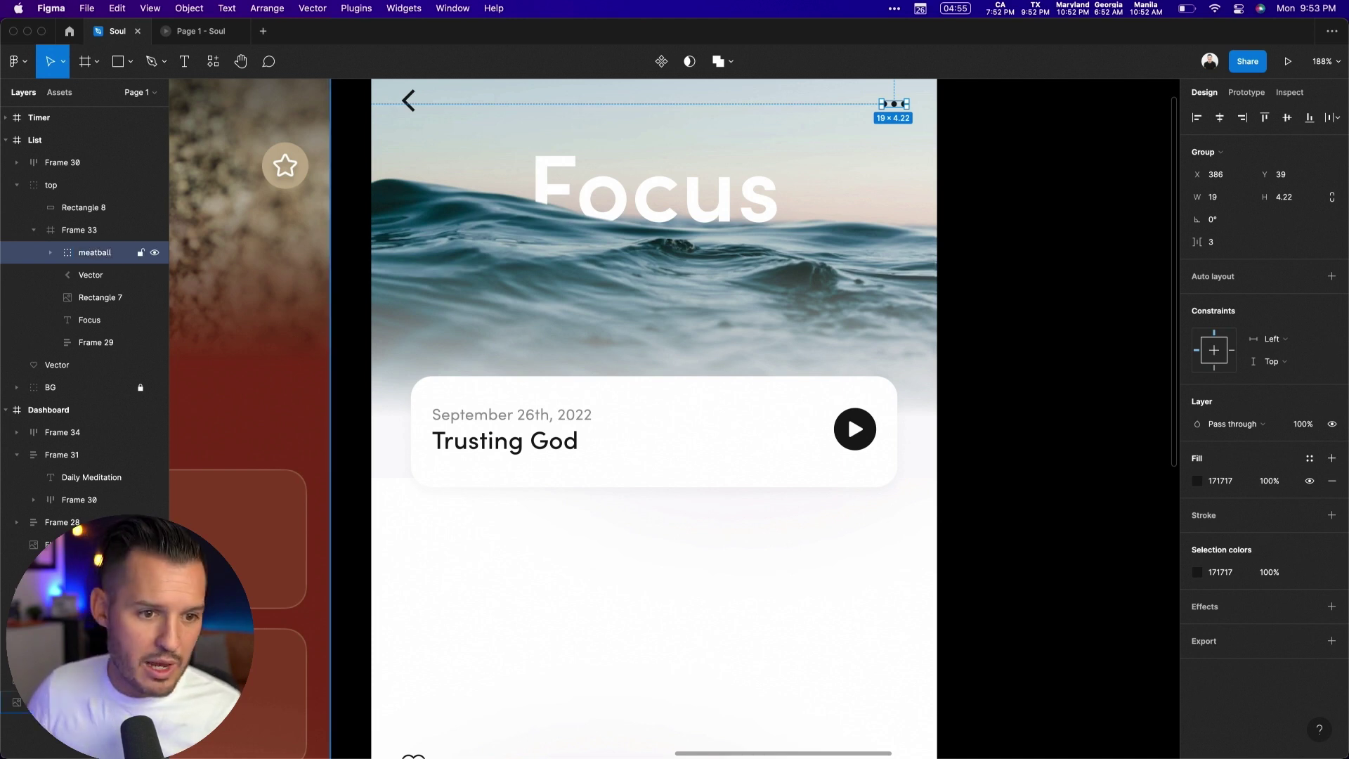
Step: Align the meatball icon and back arrow by their vertical centers, and shift the back arrow to X 30
left_click(90, 276, "shift")
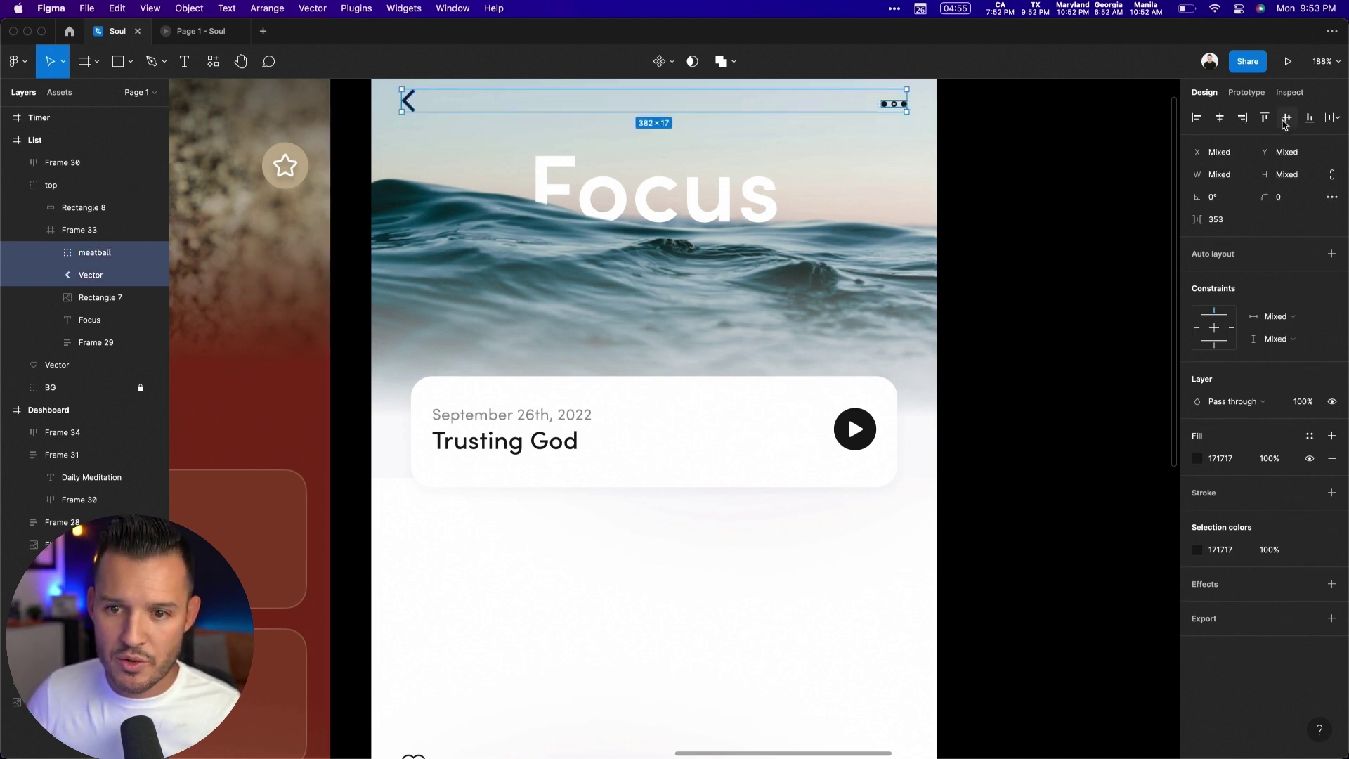
left_click(996, 177)
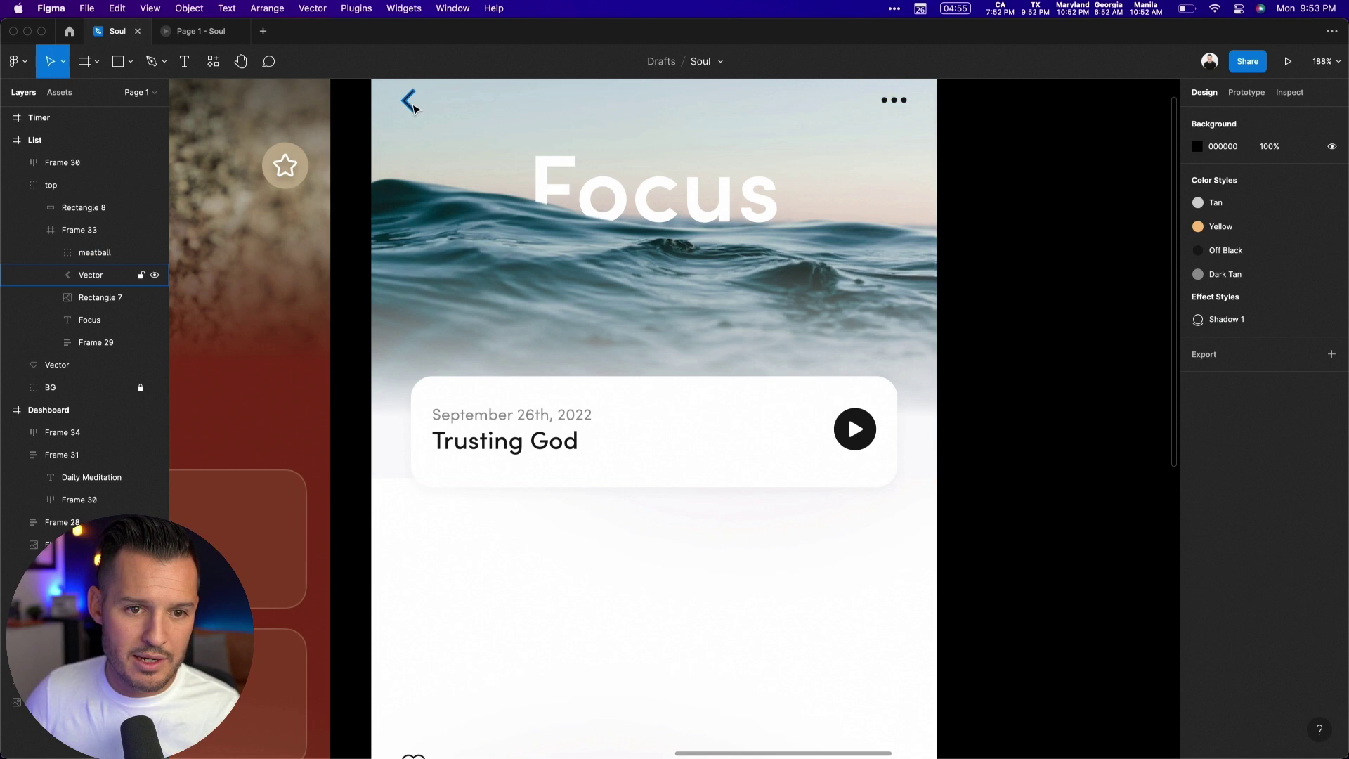
left_click(409, 105, "super")
key("alt")
key("Right")
key("Right")
key("Right")
key("Right")
key("Right")
key("Right")
key("Right")
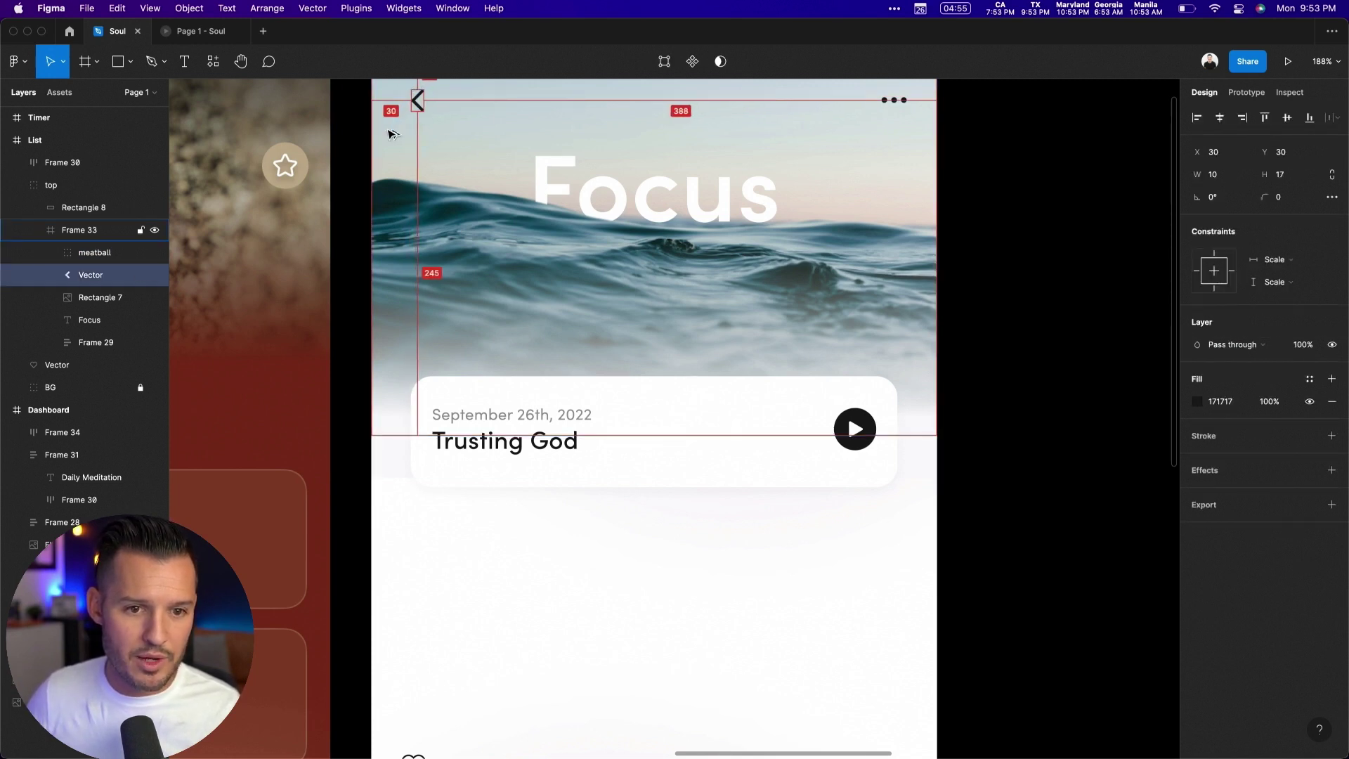
Step: Move the meatball icon inward to X 379 so it sits 30 from the header's edge
left_click_drag(904, 102, 900, 105)
key("alt")
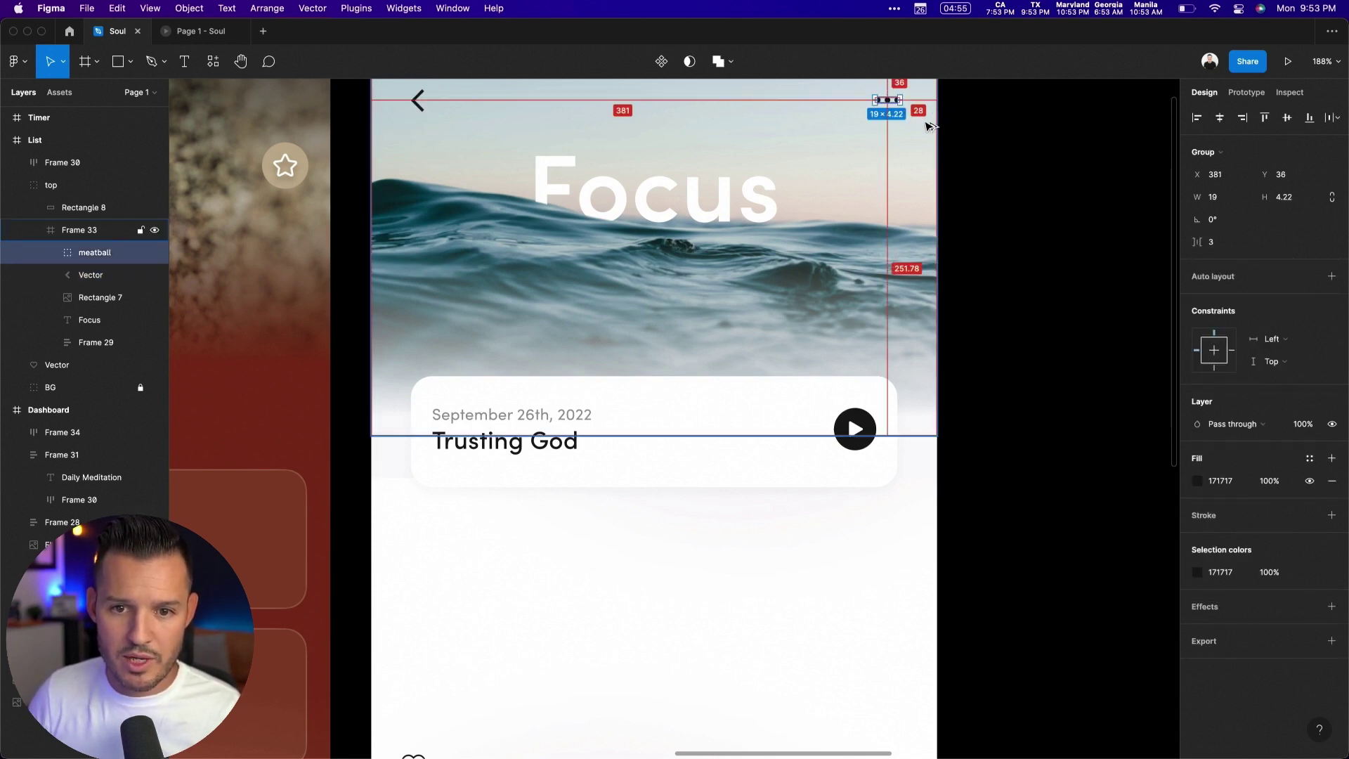
key("Left")
key("Left")
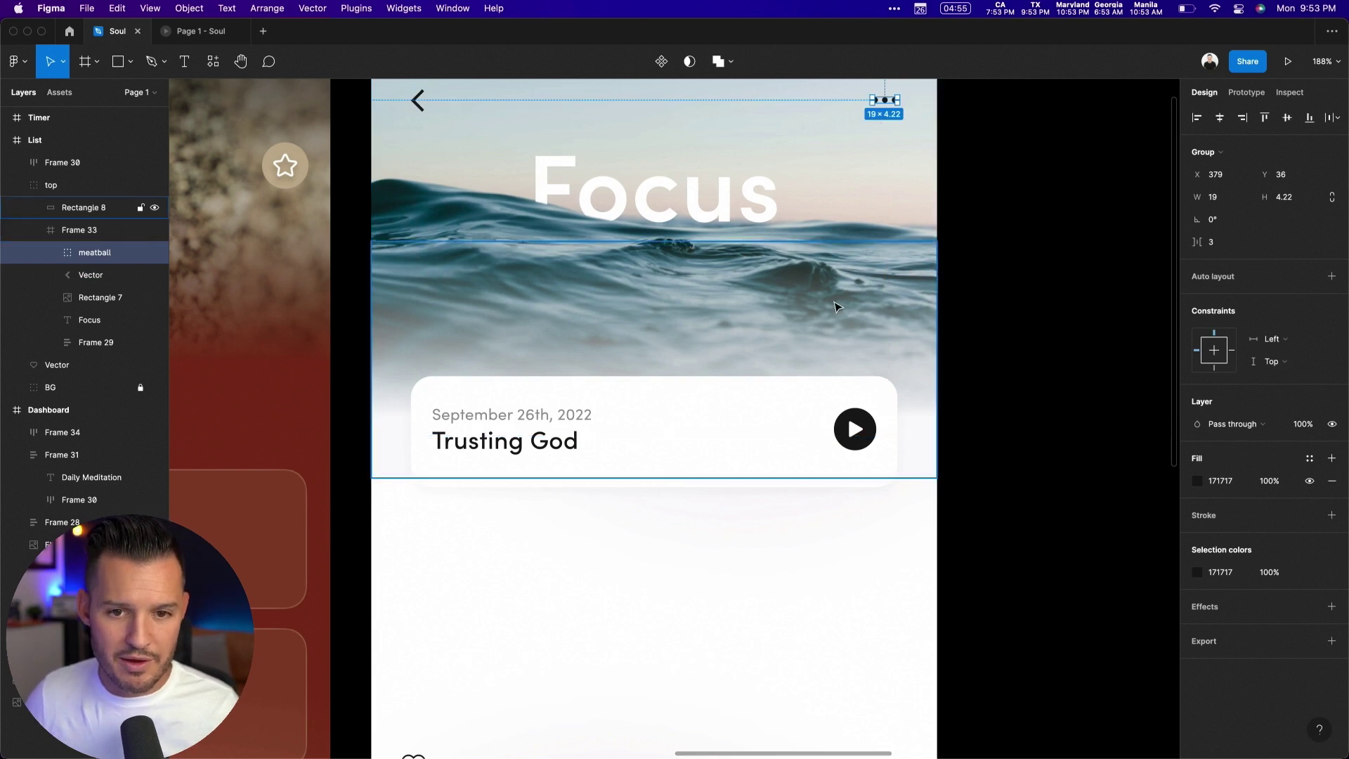
left_click(1020, 258)
Step: Reorder the List's "Trusting God" card so the play button comes before the date and title text
key("shift+0")
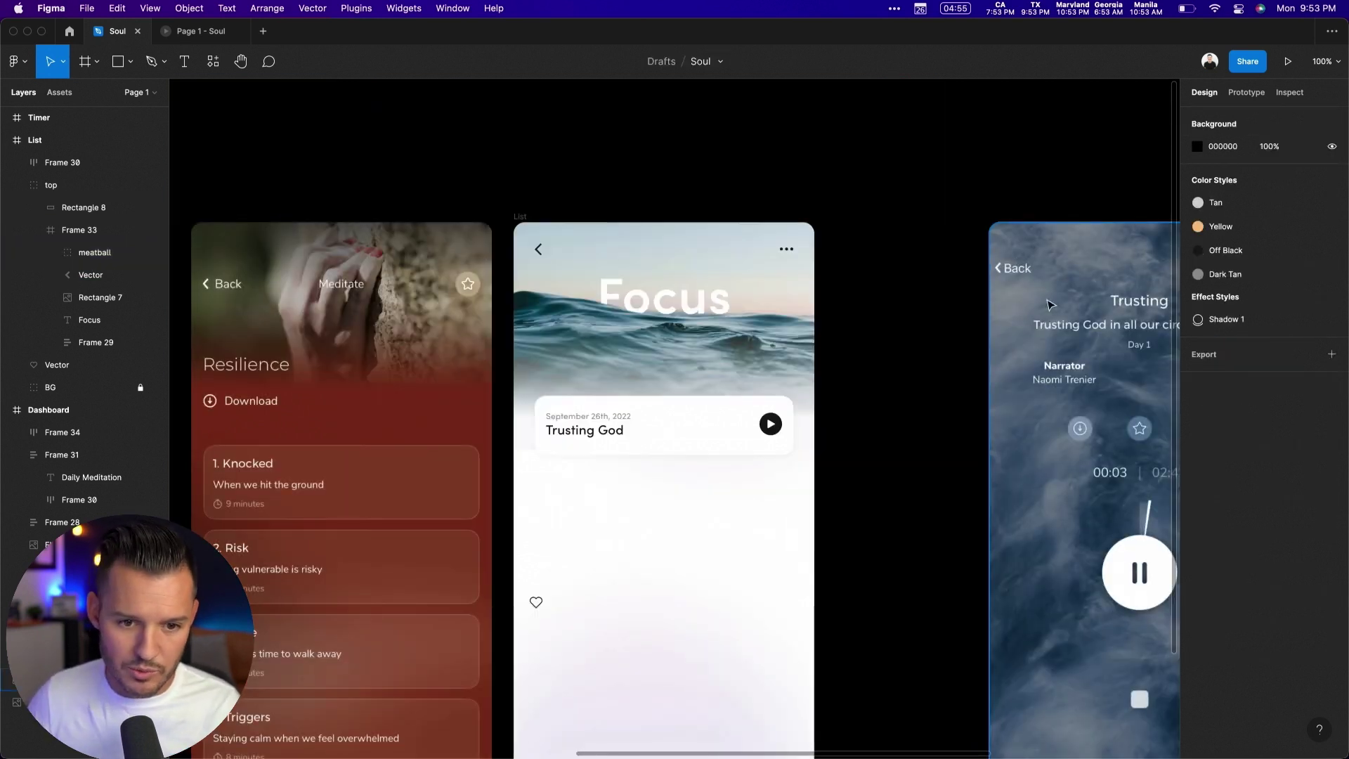
left_click(632, 447)
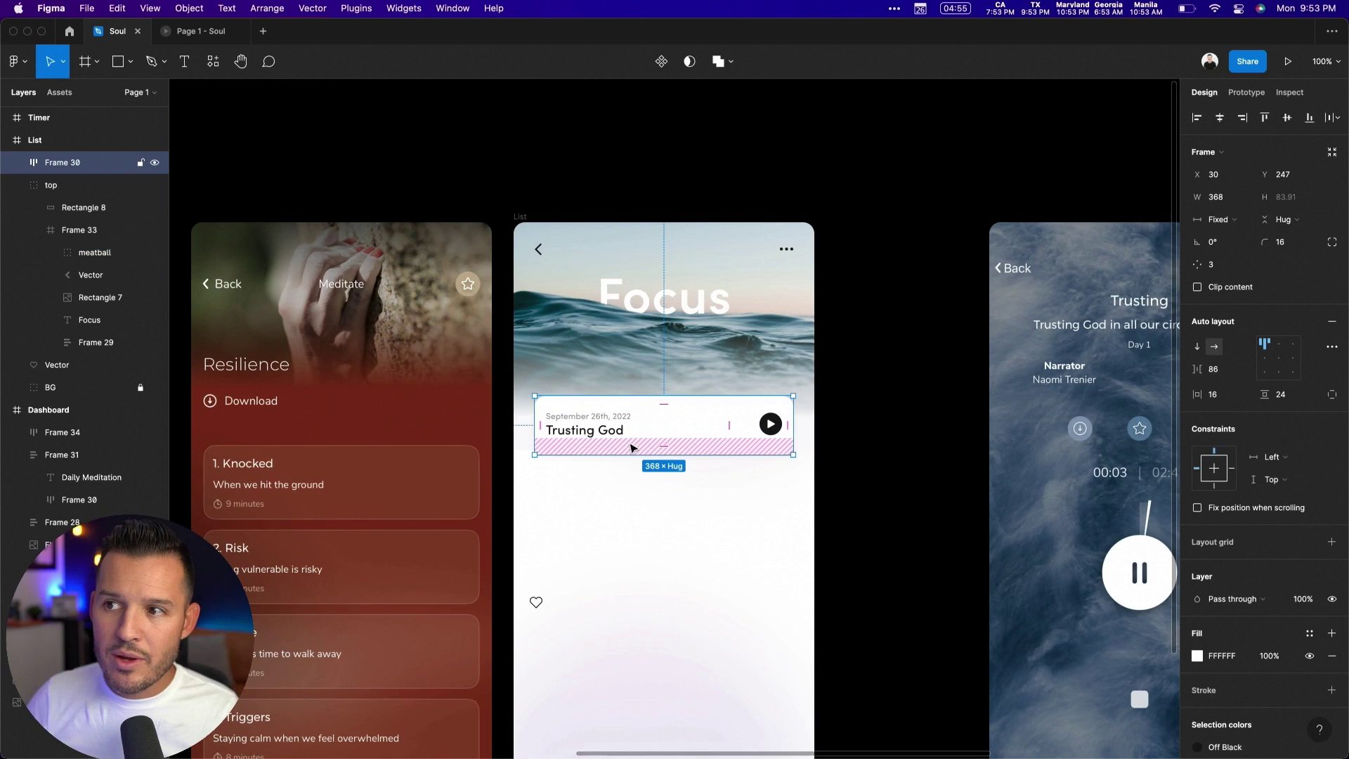
key("z")
left_click_drag(910, 312, 456, 578)
scroll(586, 565, "up", 1)
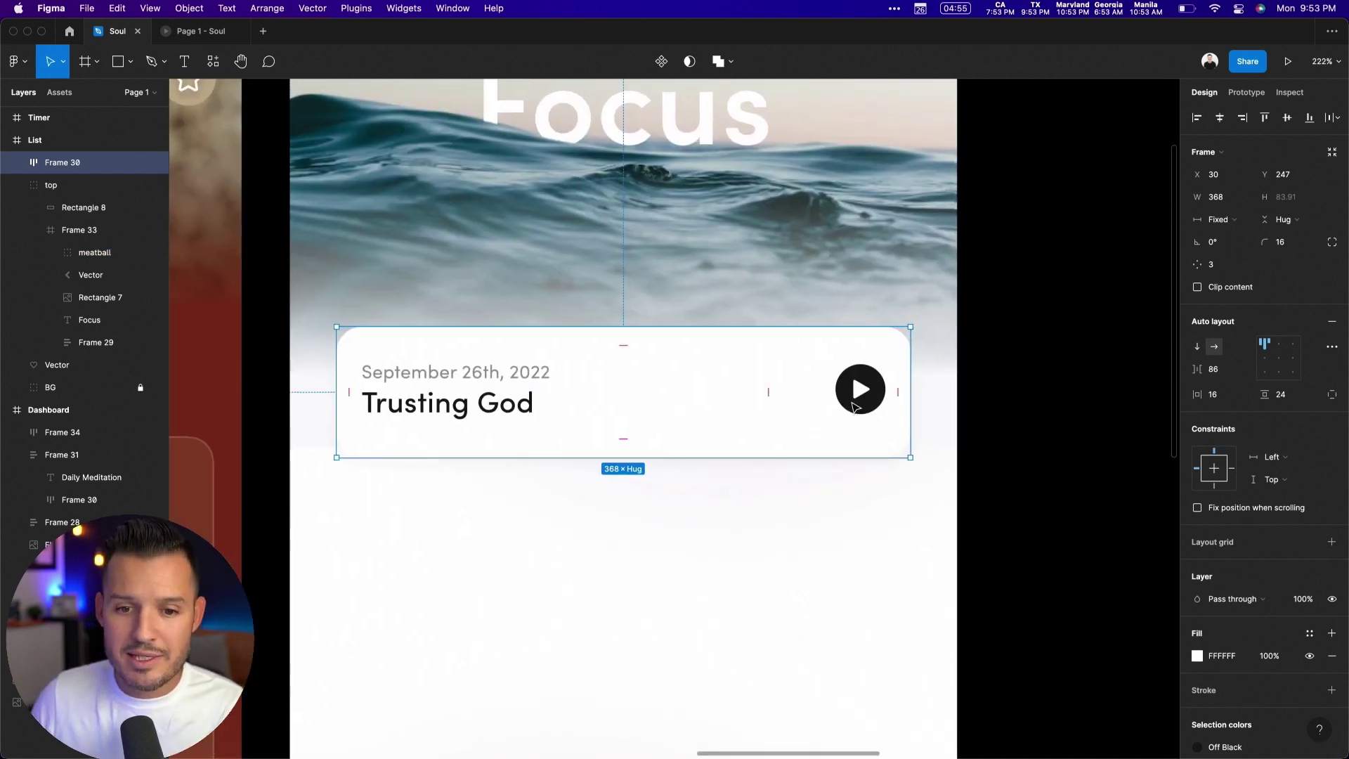
left_click(857, 406)
key("Left")
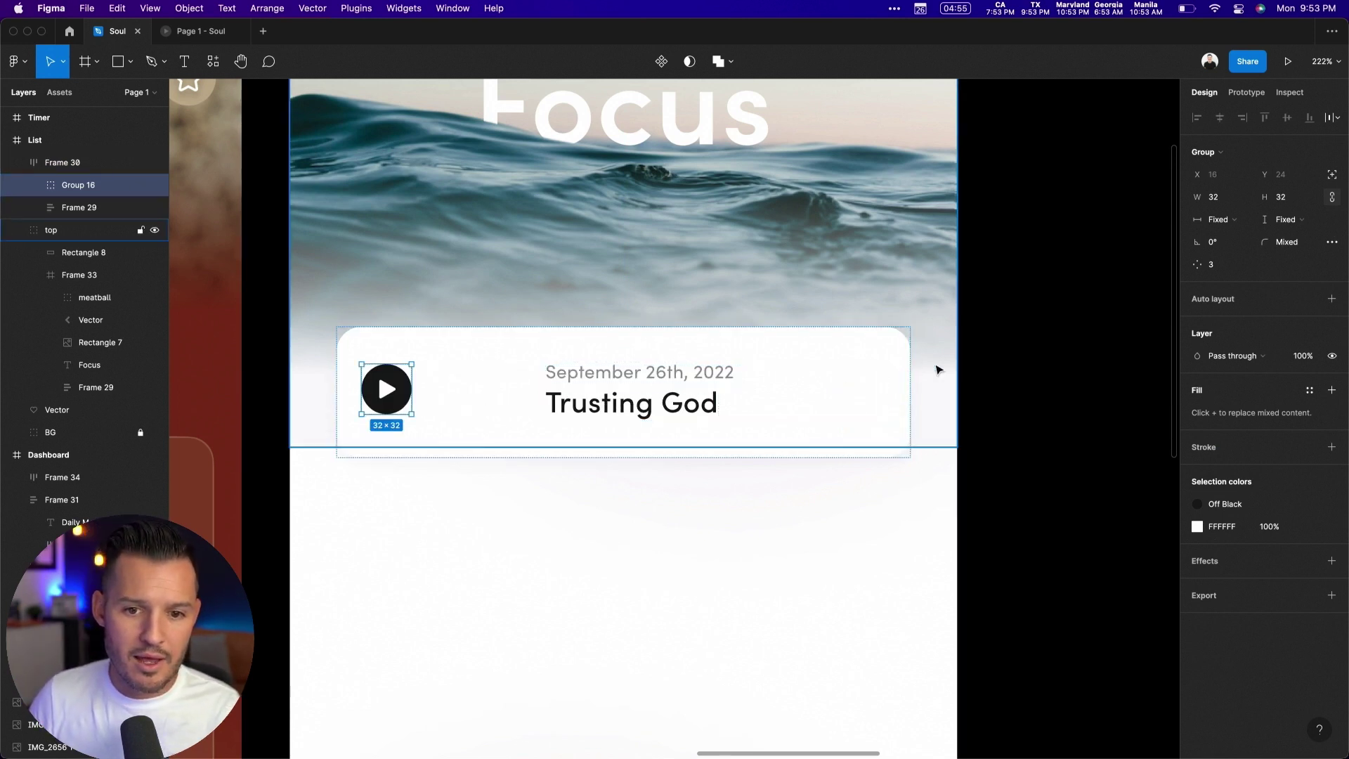
Step: Set the card's auto layout spacing between the play button and the text to 8
left_click(843, 367)
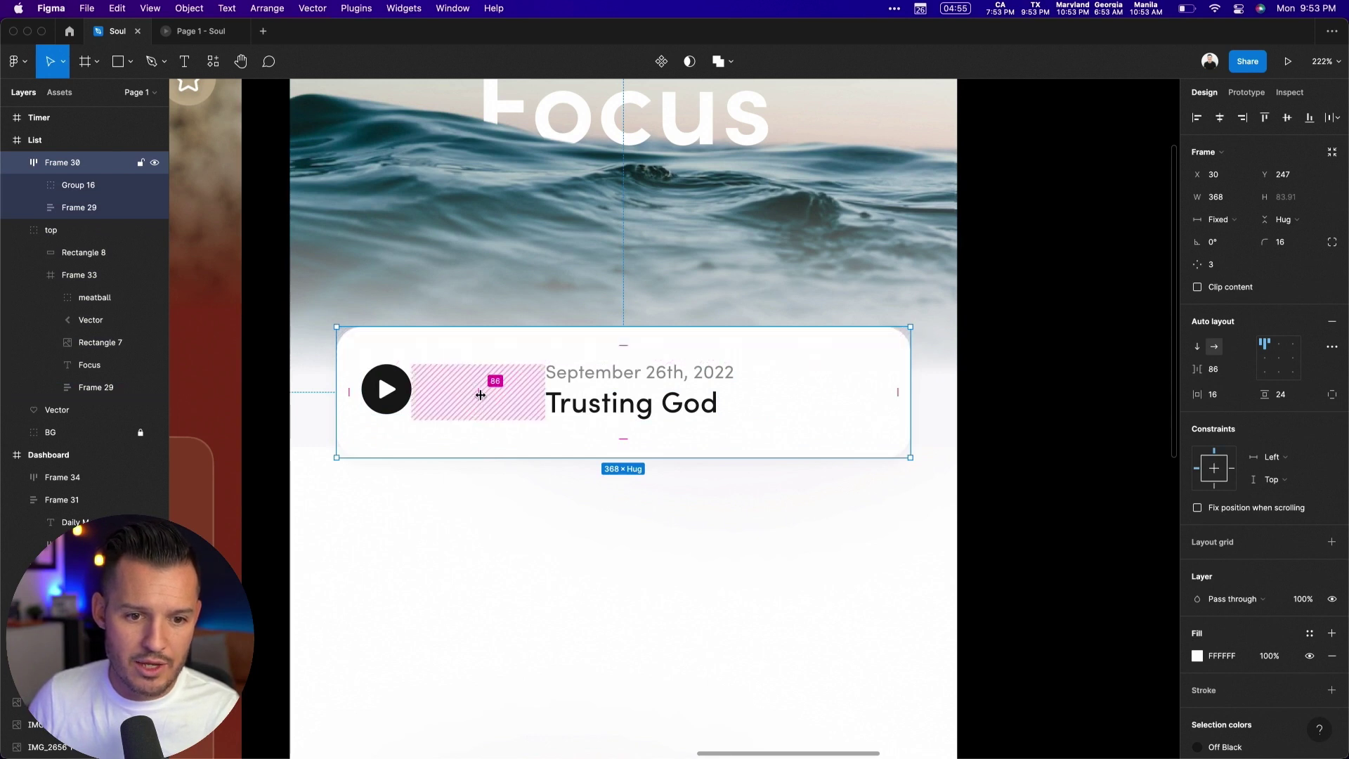
left_click_drag(480, 395, 420, 398)
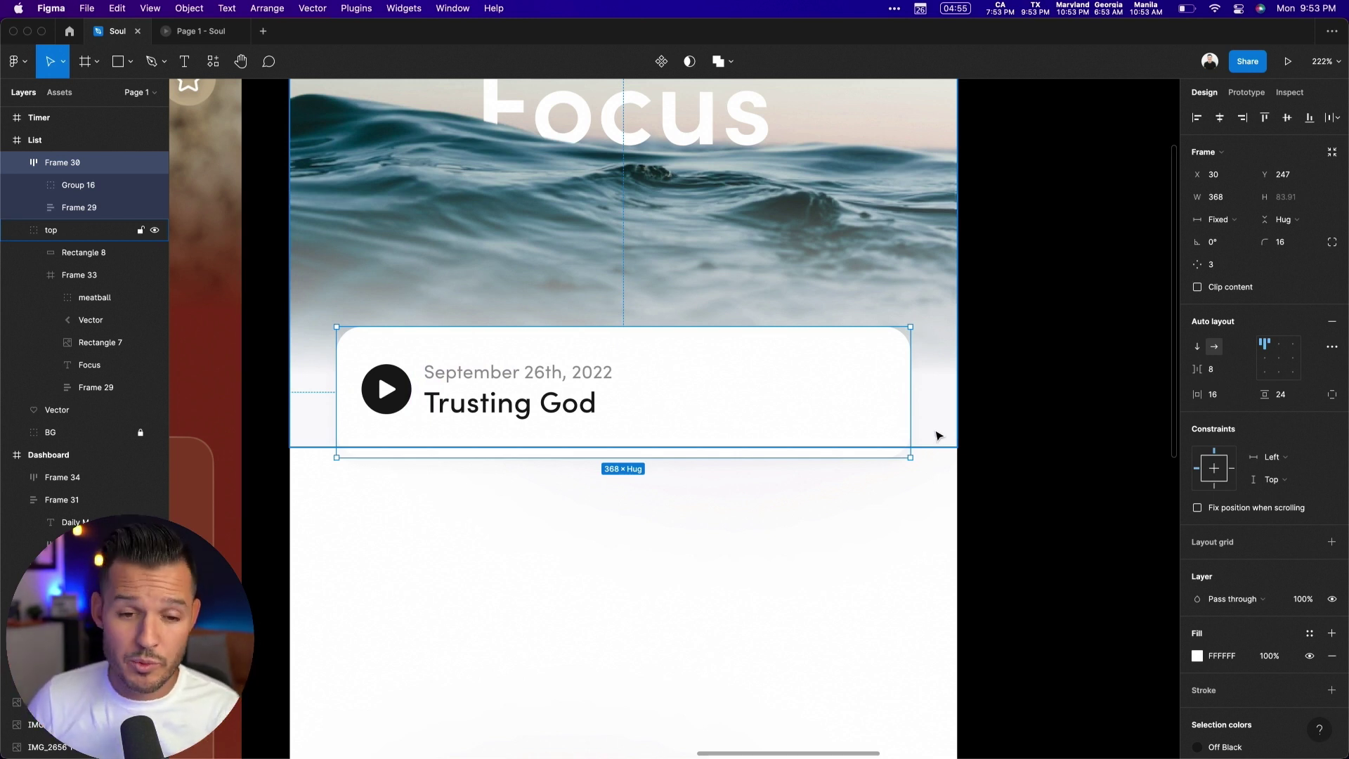
left_click(741, 585)
left_click_drag(735, 585, 722, 423)
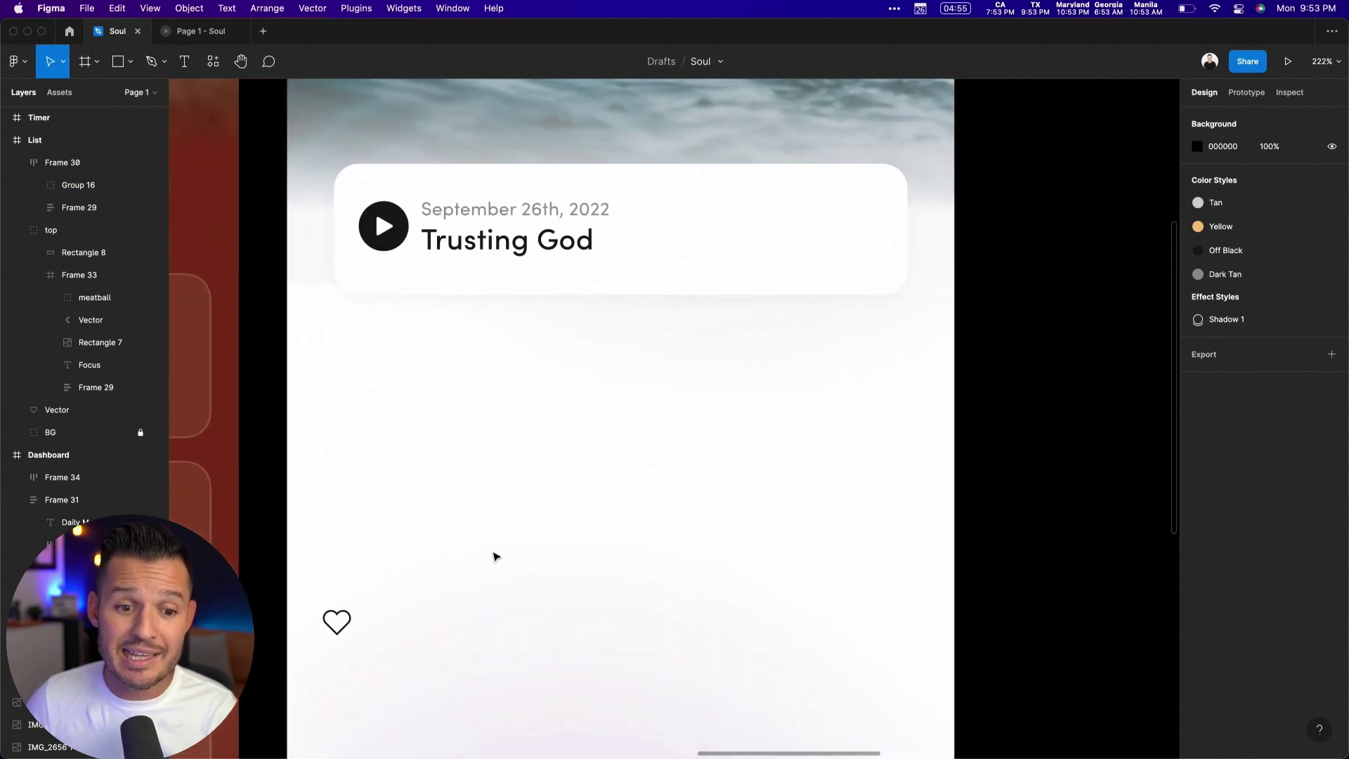
Step: Place the heart icon after the text inside the List card and center the card's contents vertically
mouse_move(346, 608)
left_mouse_down()
mouse_move(698, 356)
mouse_move(723, 230)
mouse_move(905, 235)
left_mouse_up()
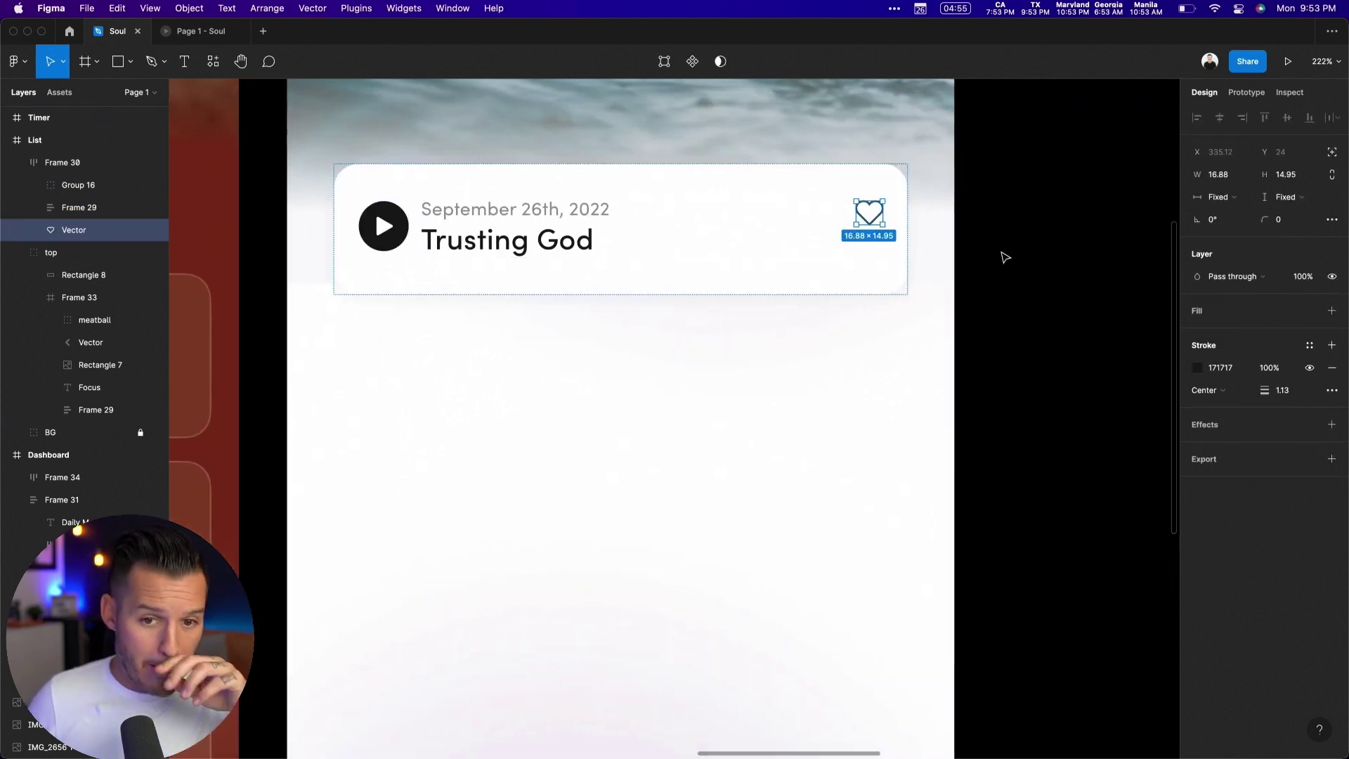
left_click(1003, 292)
left_click(808, 274)
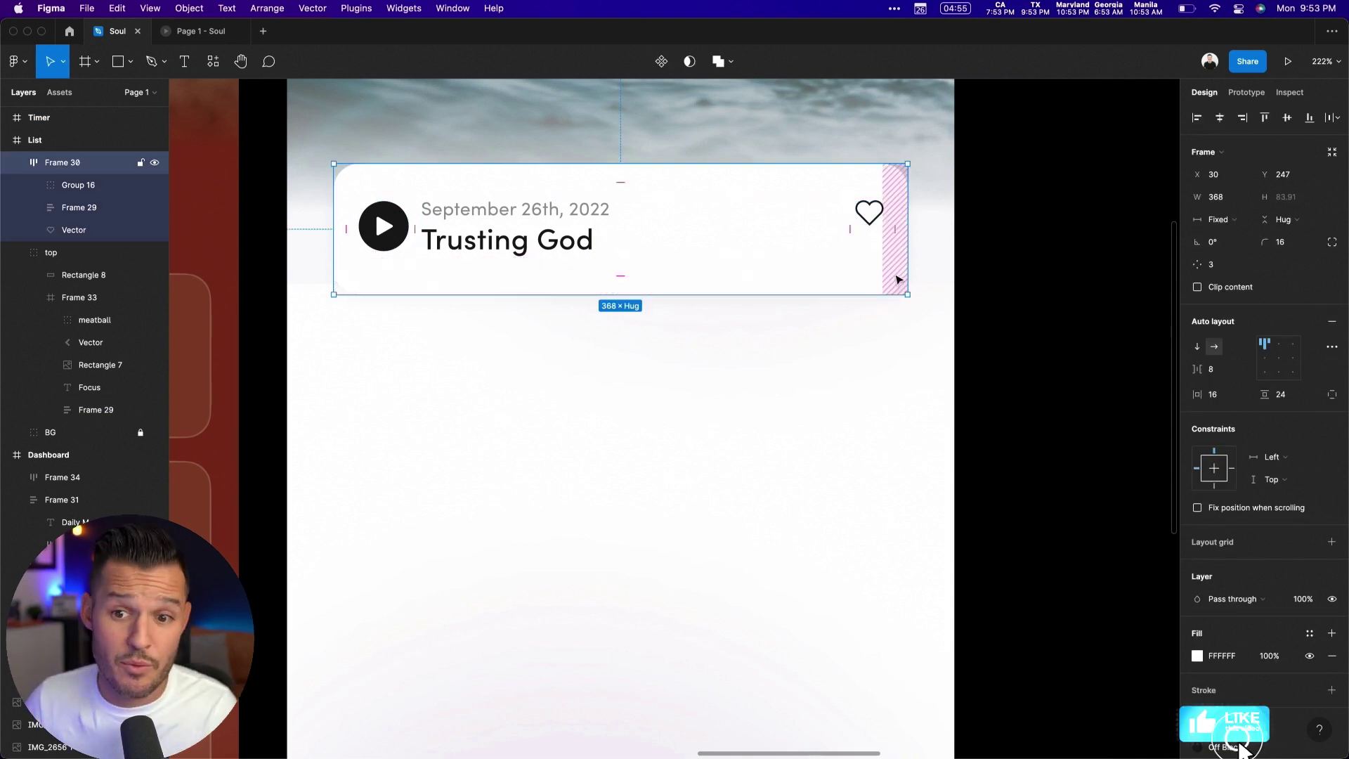
left_click(1273, 362)
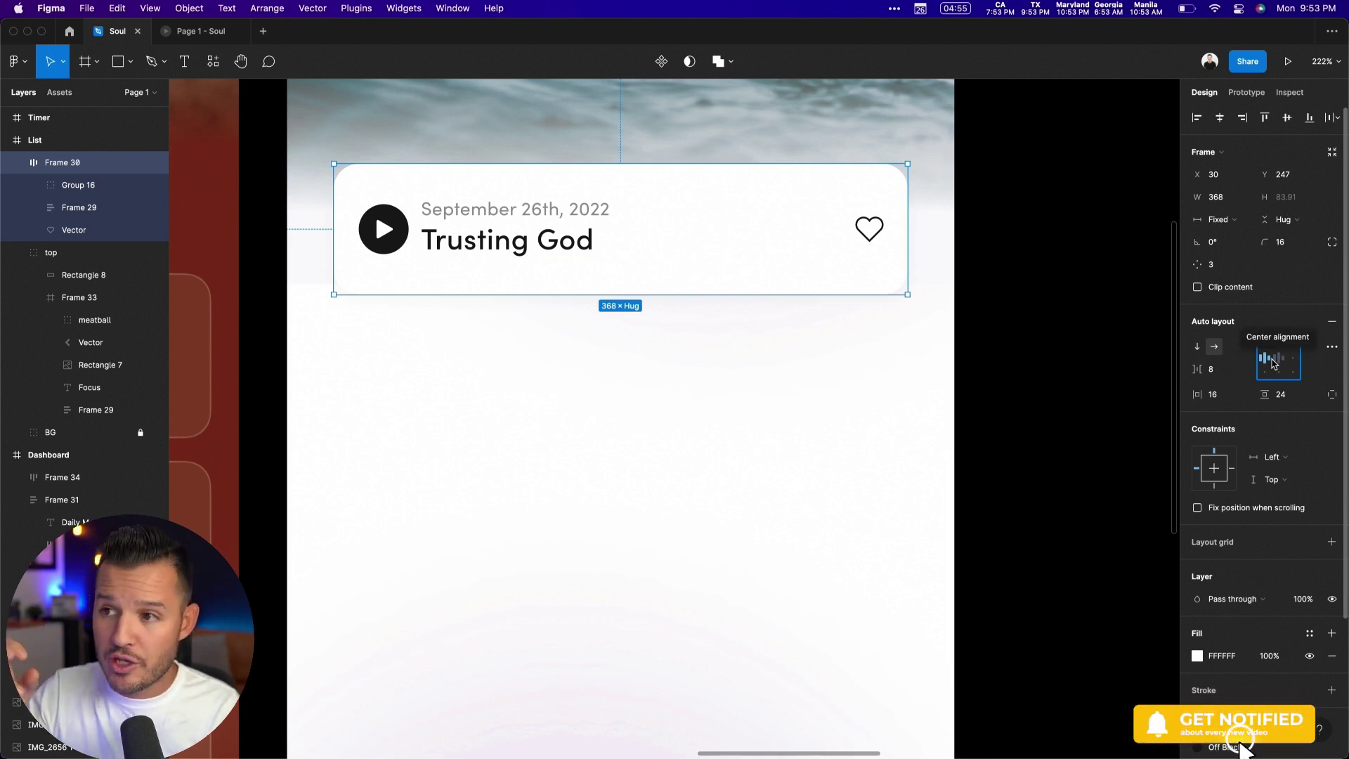
Step: Move the date line below the "Trusting God" title in the card's text stack
left_click(450, 212, "super")
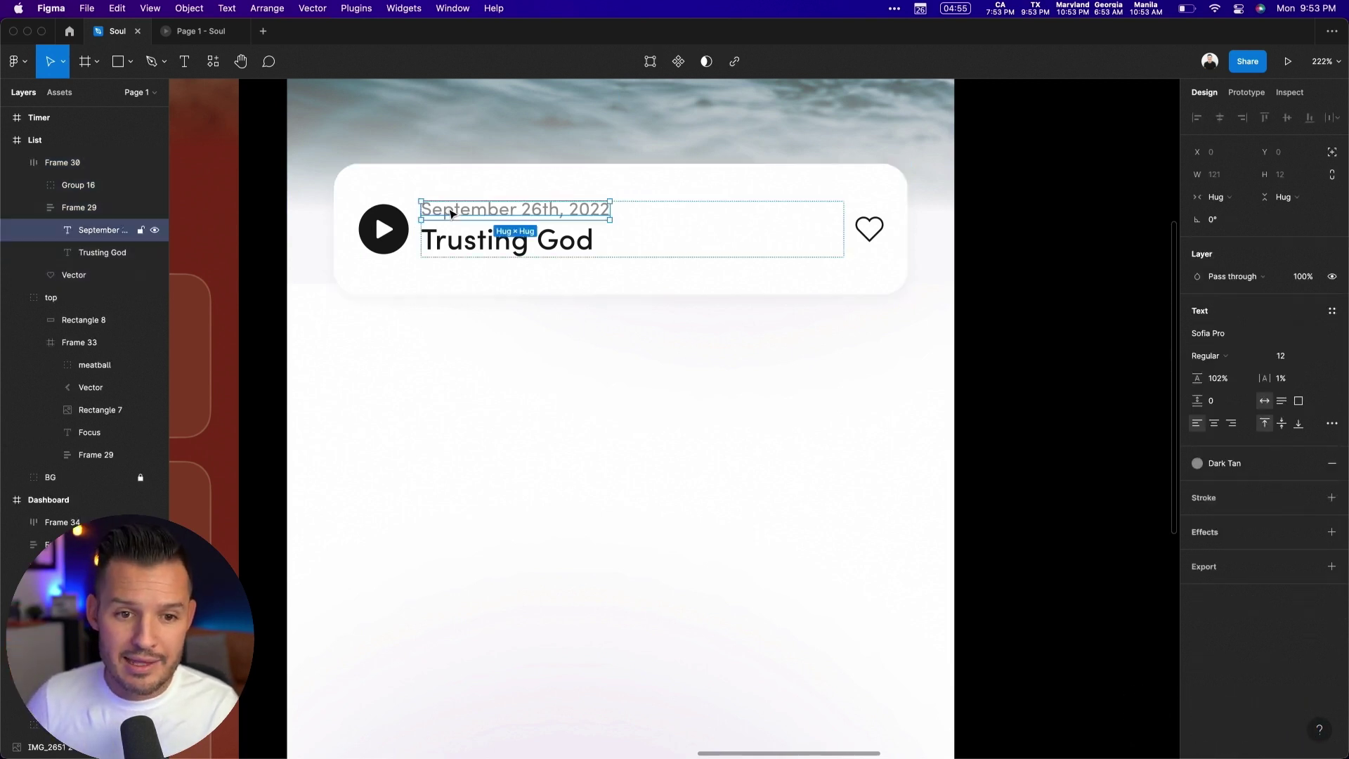
key("Down")
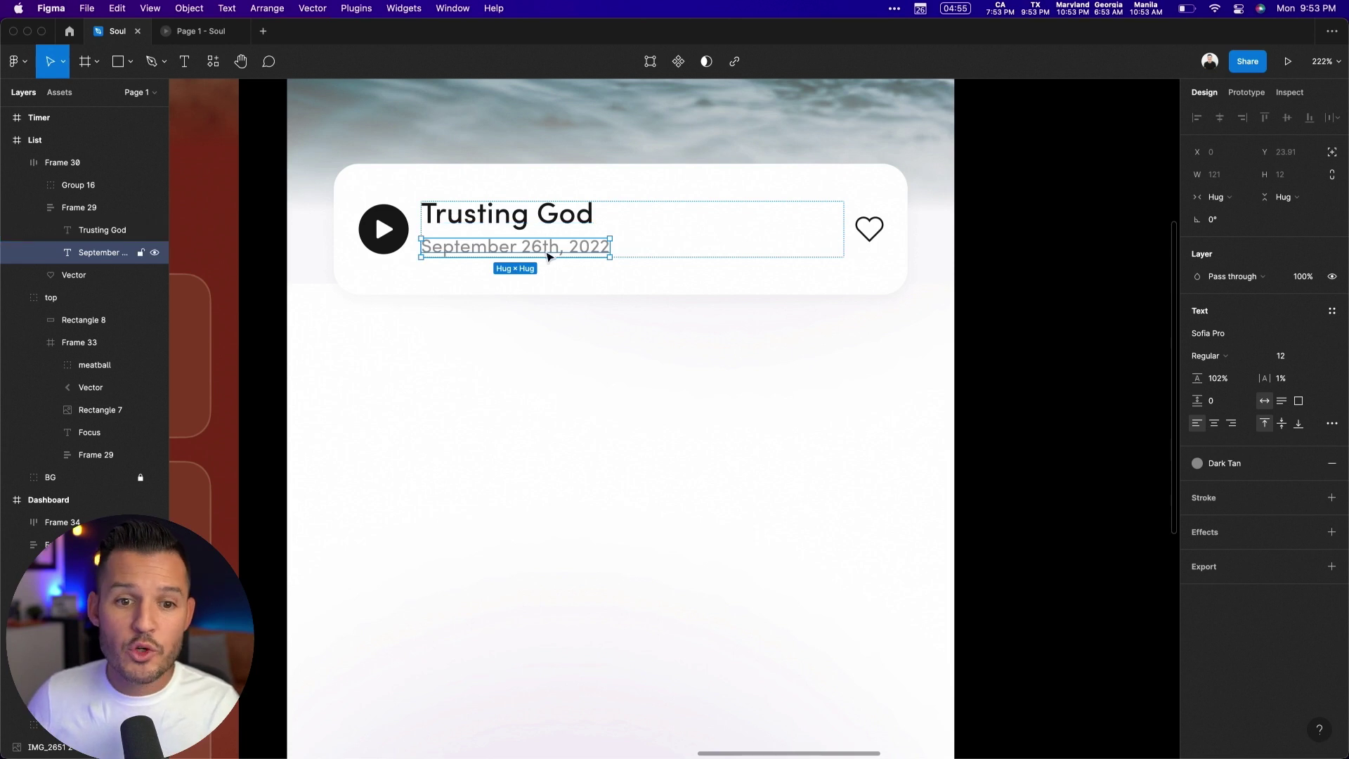
key("Escape")
Step: Set the auto layout spacing between the card's title and date to 0
left_click(101, 214)
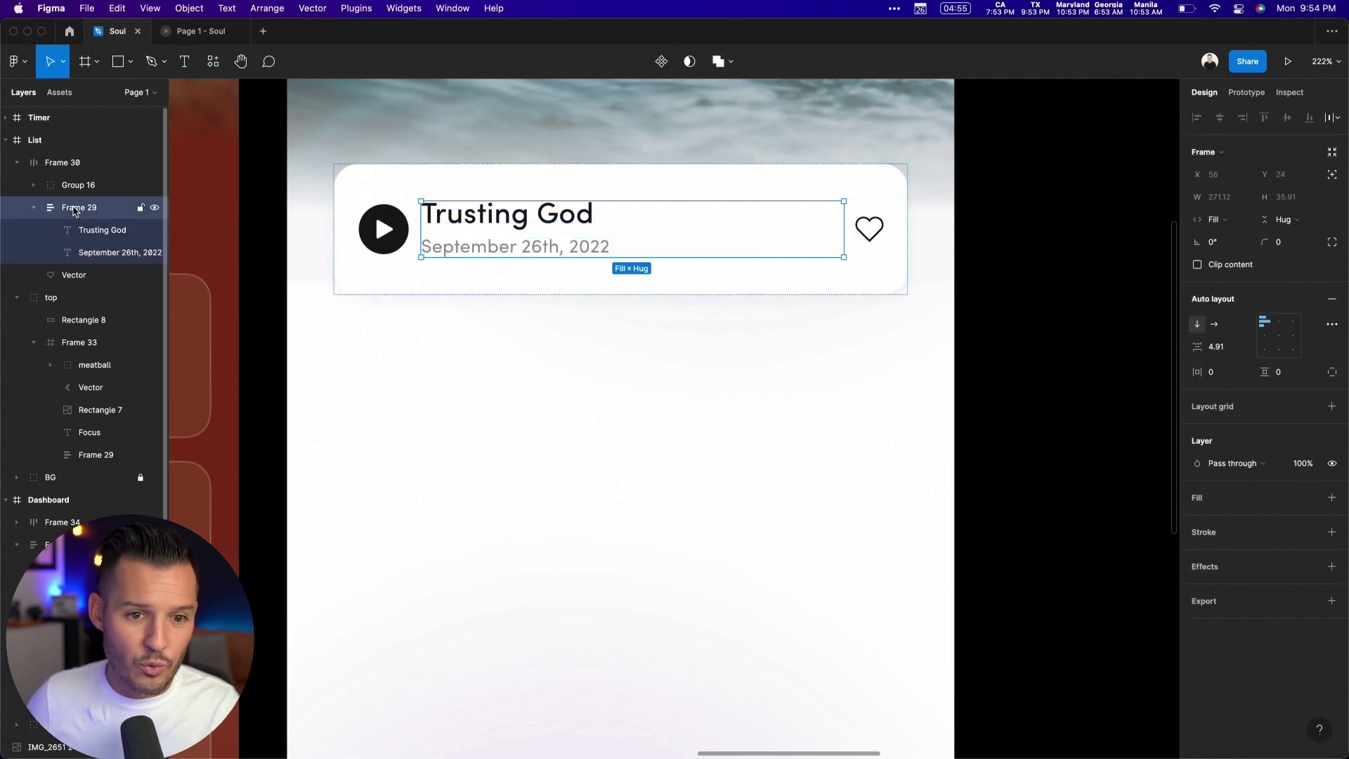
left_click(1226, 354)
type("0")
key("Tab")
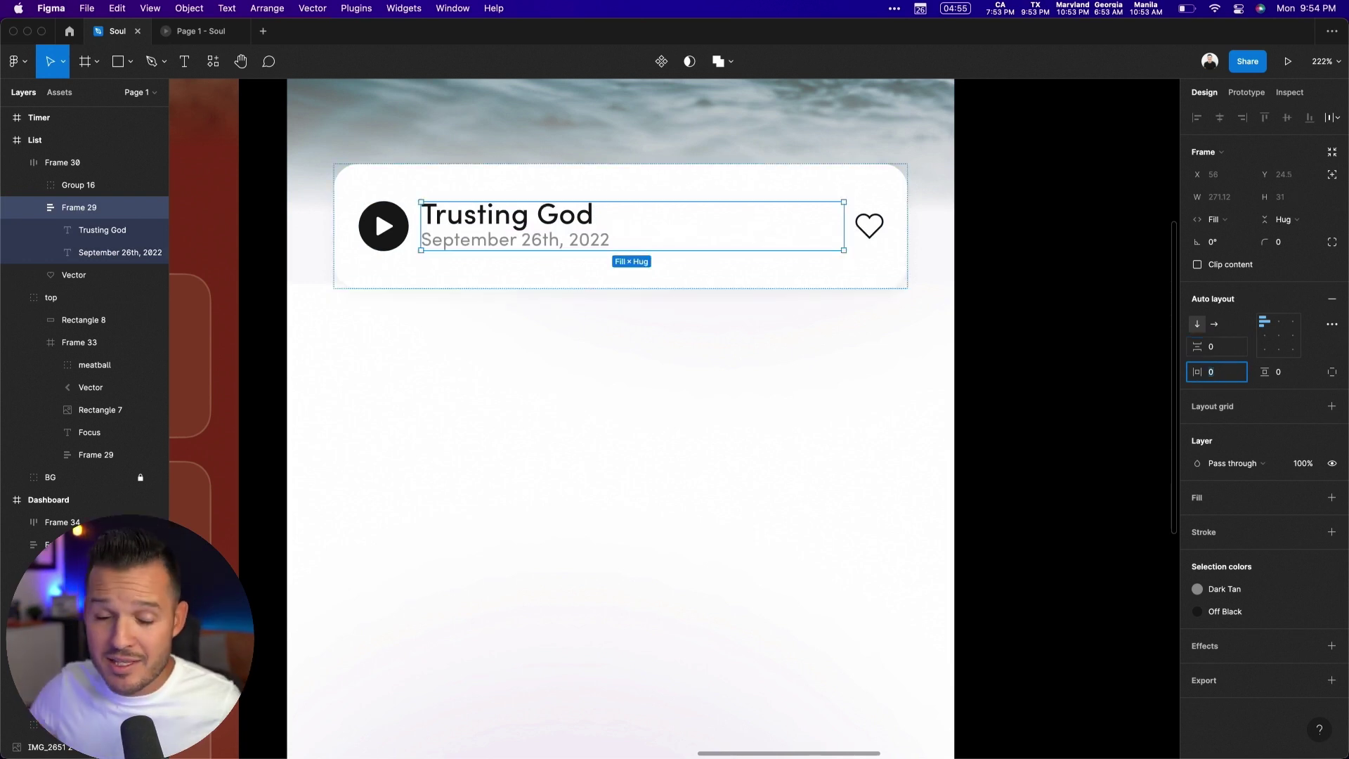
Step: Change the card's title text to "1. Knocked", matching the first session in the original app's red list
left_click(526, 224)
double_click(524, 219)
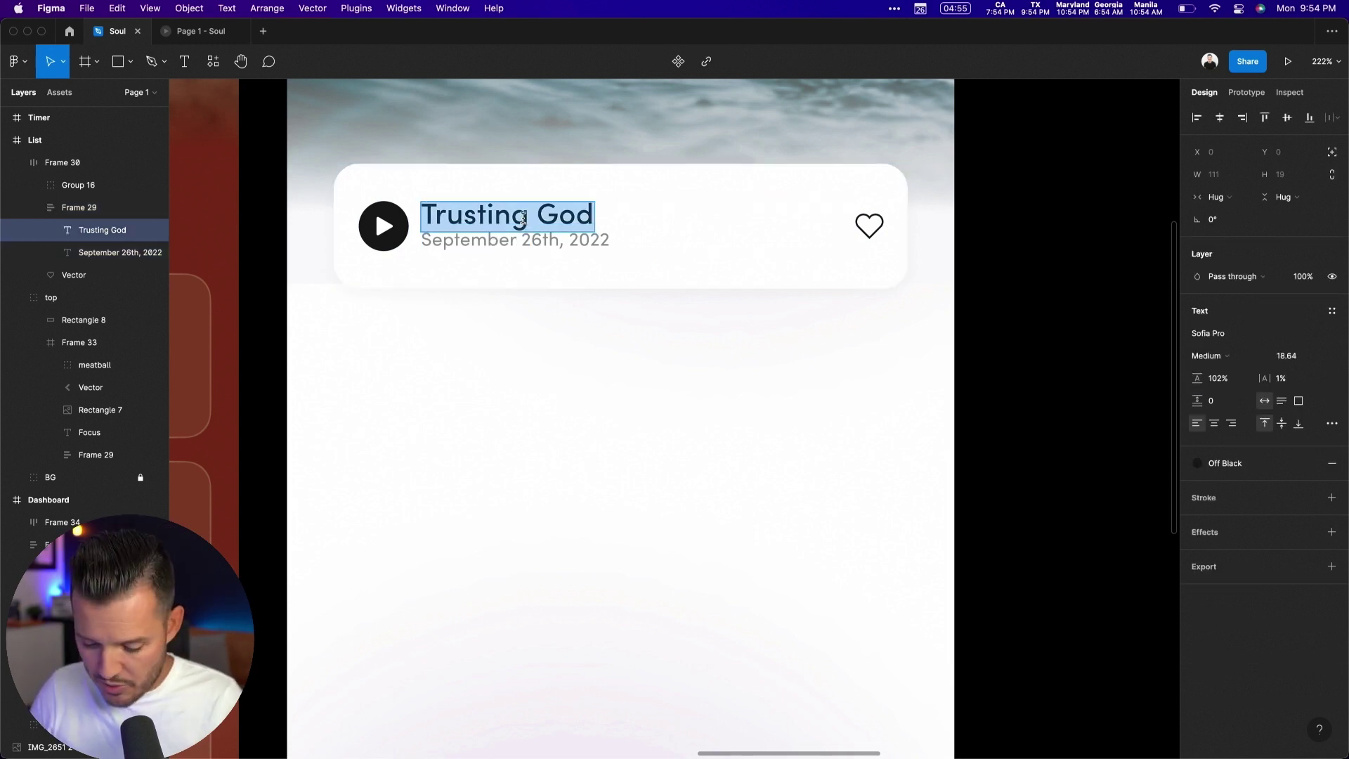
type("1.")
key("BackSpace")
key("BackSpace")
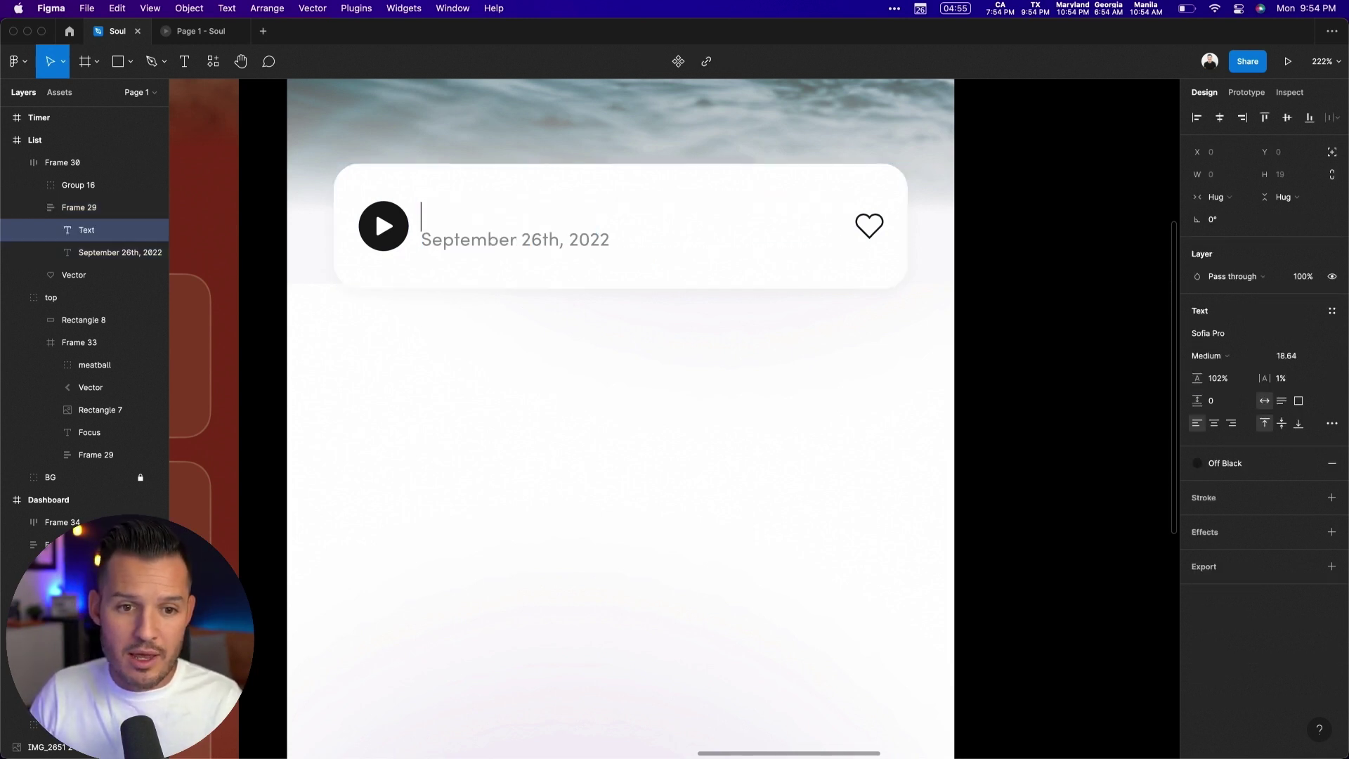
type("1.")
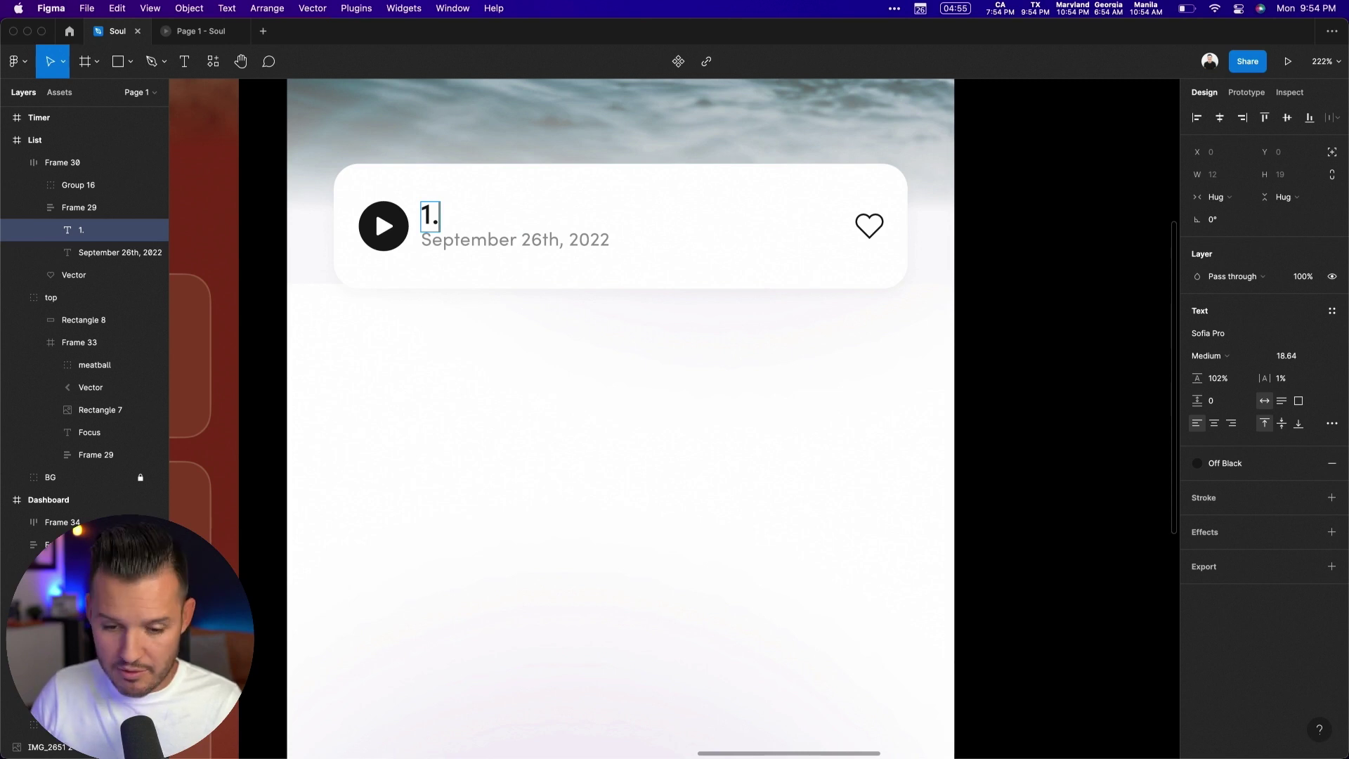
type(".")
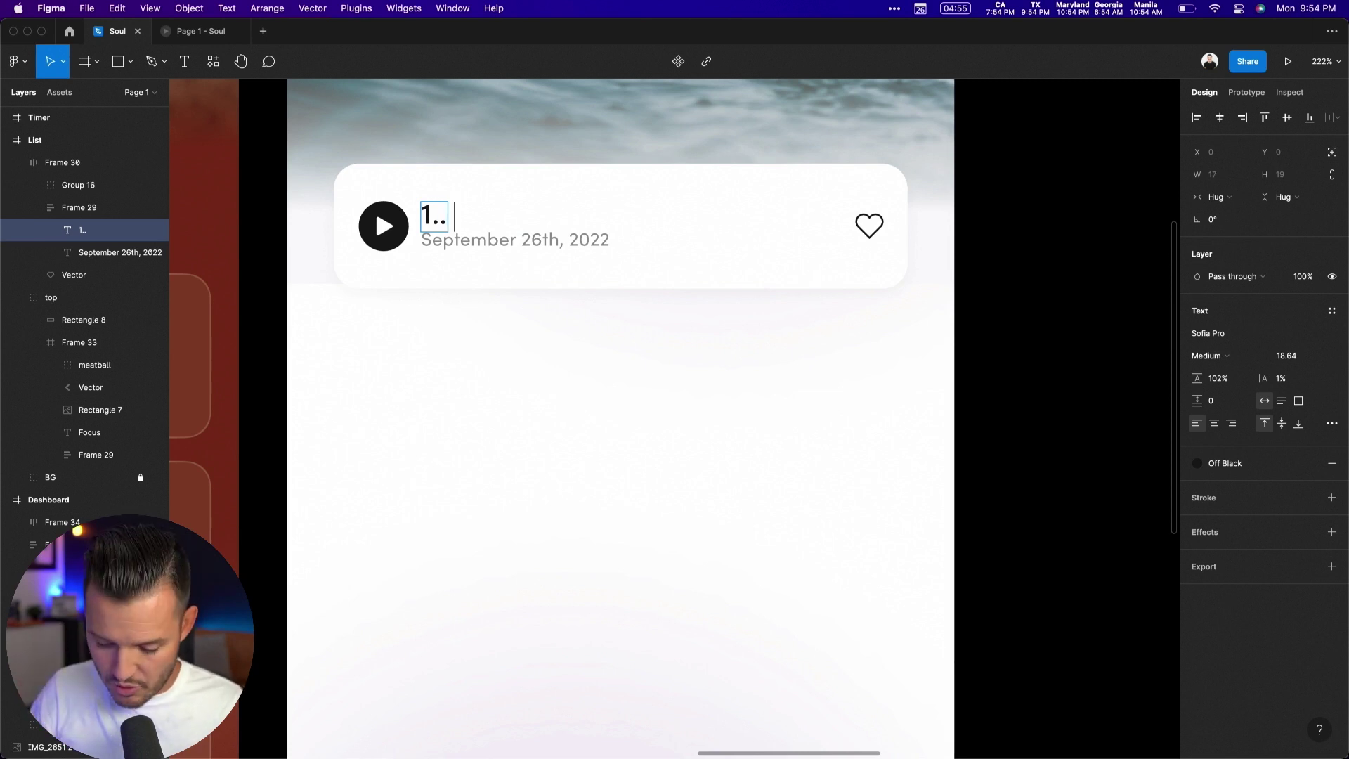
scroll(604, 305, "left", 5)
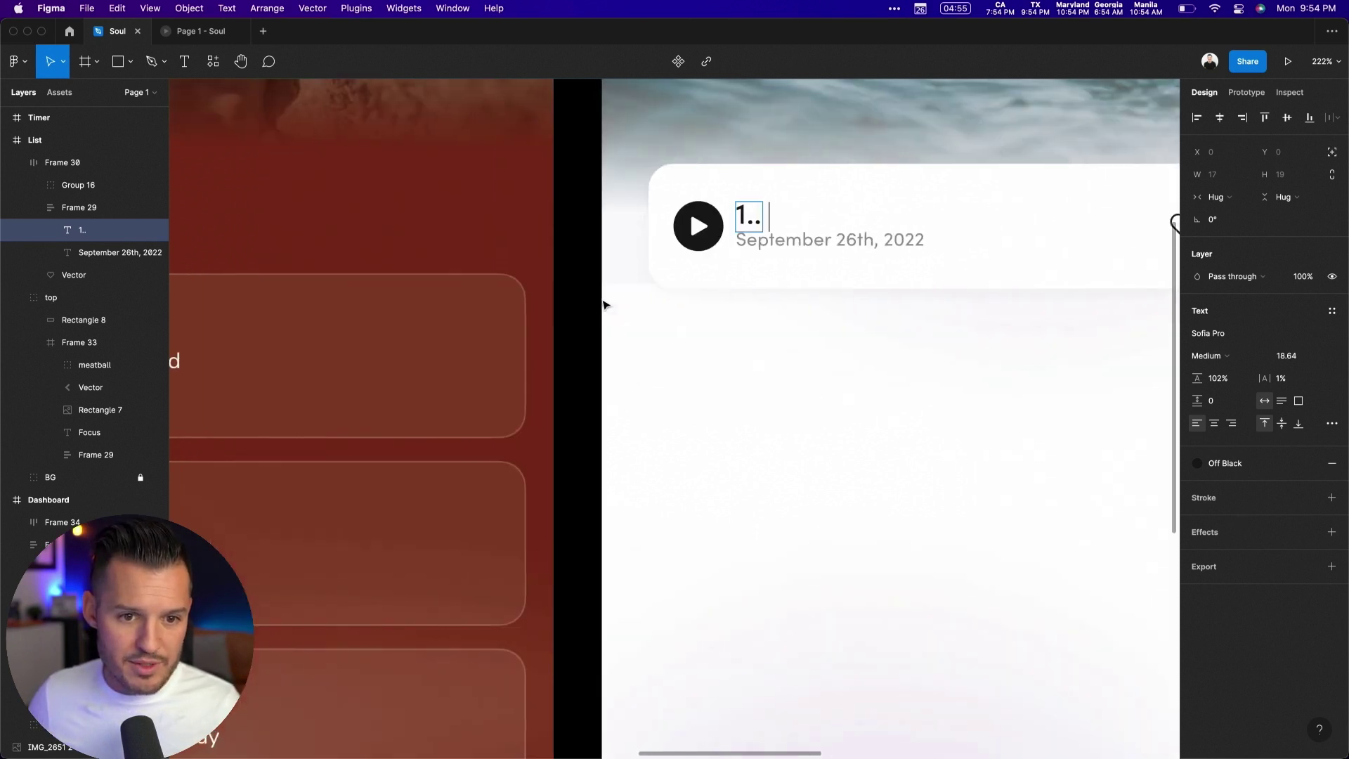
scroll(605, 304, "left", 5)
key("shift+0")
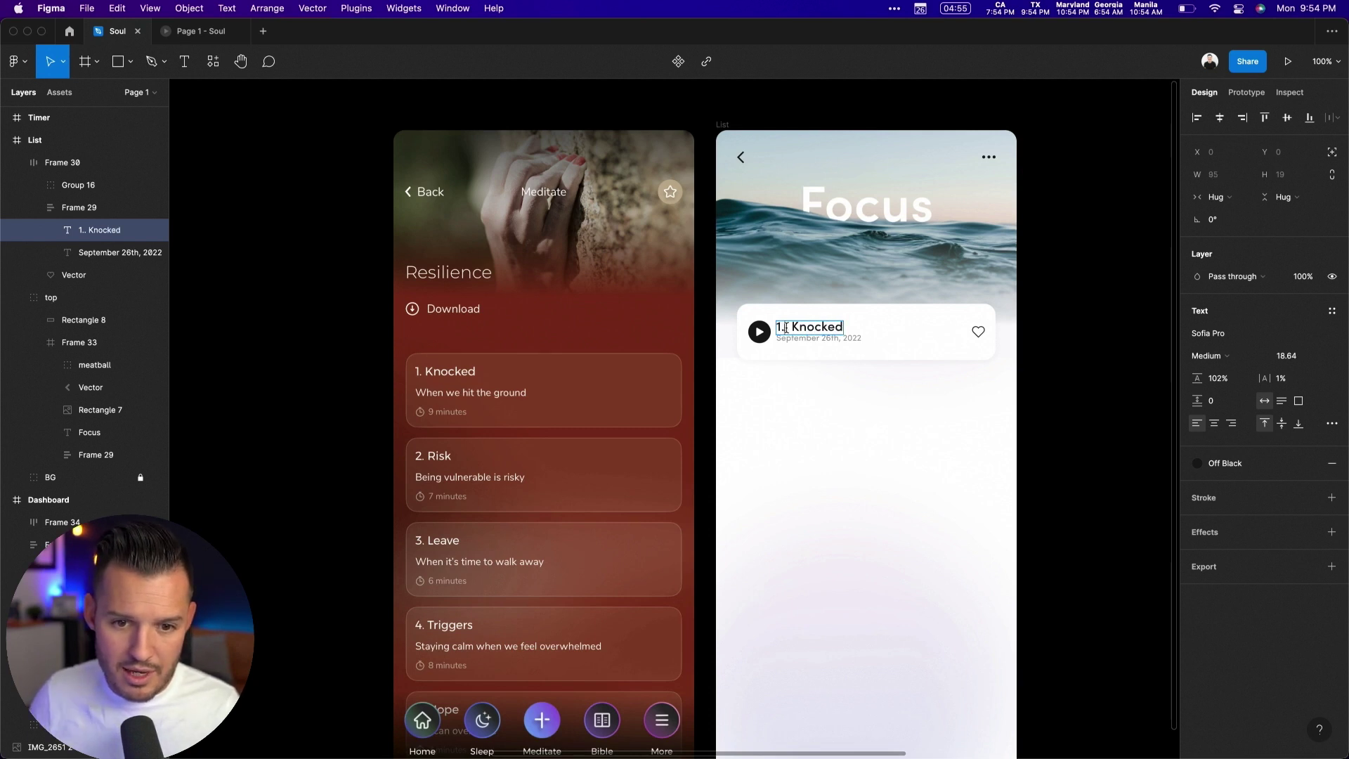
key("BackSpace")
left_click(1075, 380)
left_click(1078, 379)
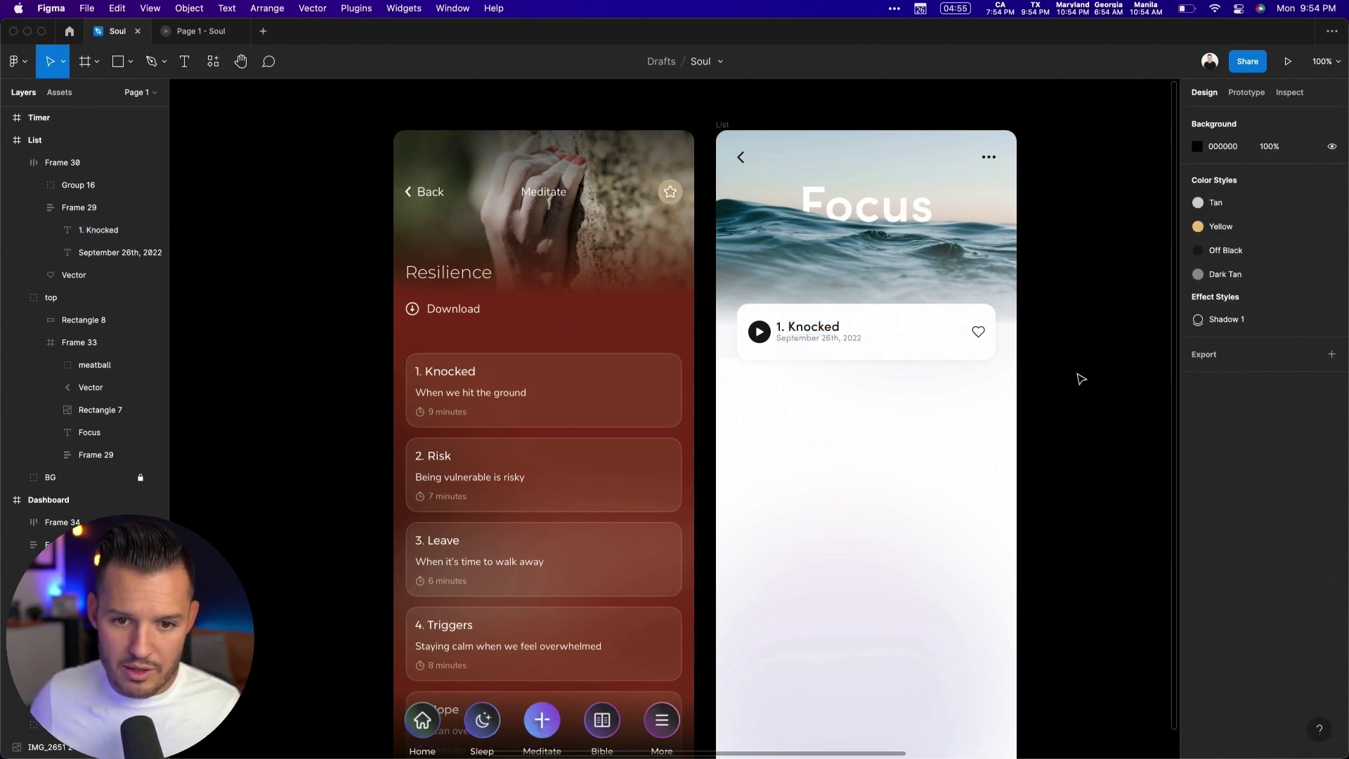
Step: Duplicate the play button's 32 × 32 black circle and put the copy inside the play button group, between the triangle and the original
key("z")
left_click_drag(1080, 226, 658, 490)
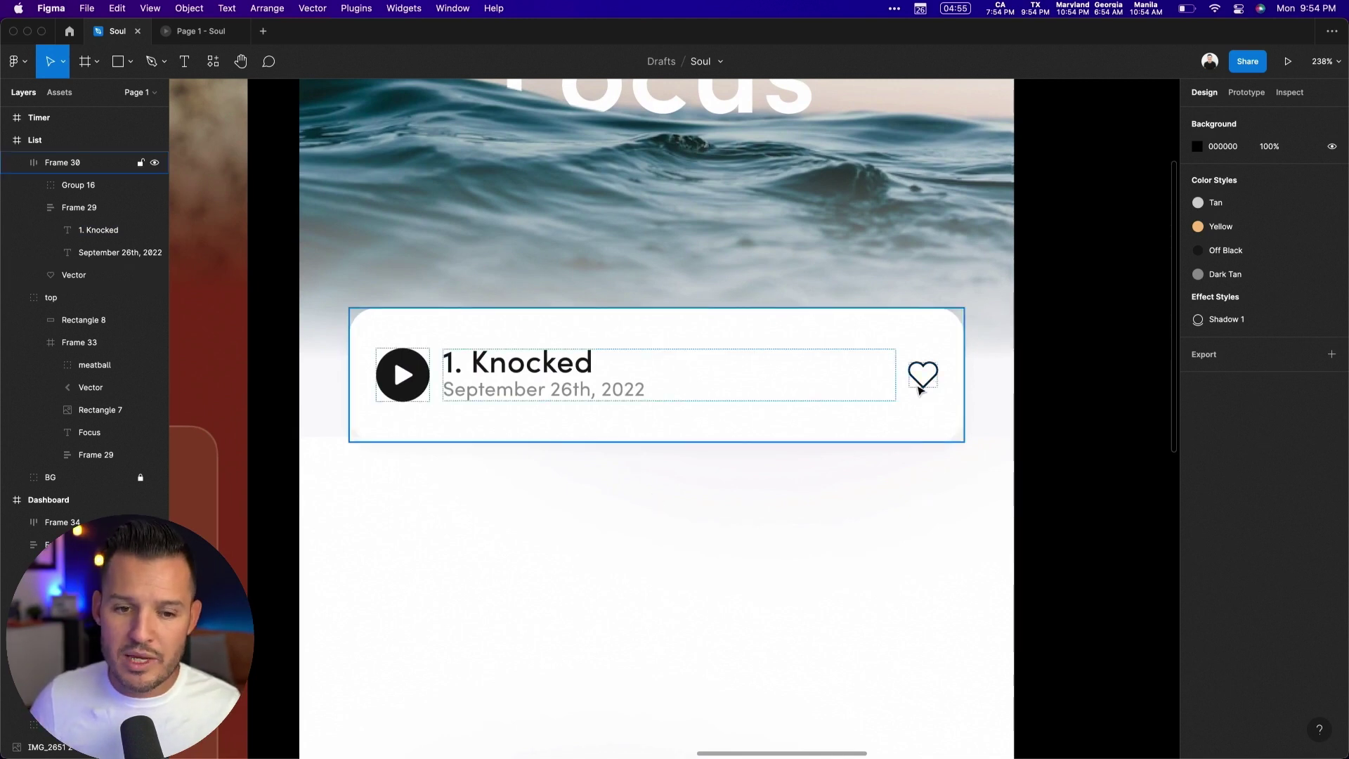
left_click(921, 391)
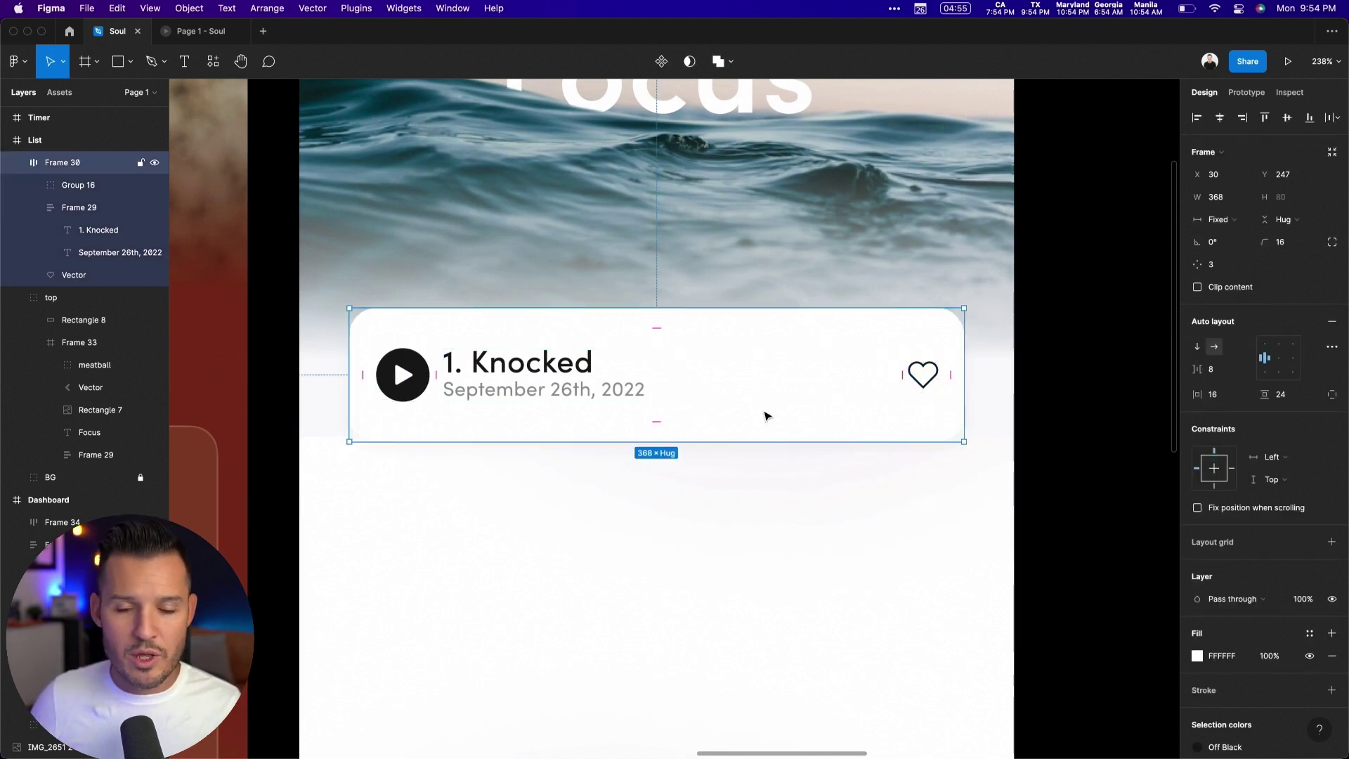
left_click_drag(324, 484, 541, 243)
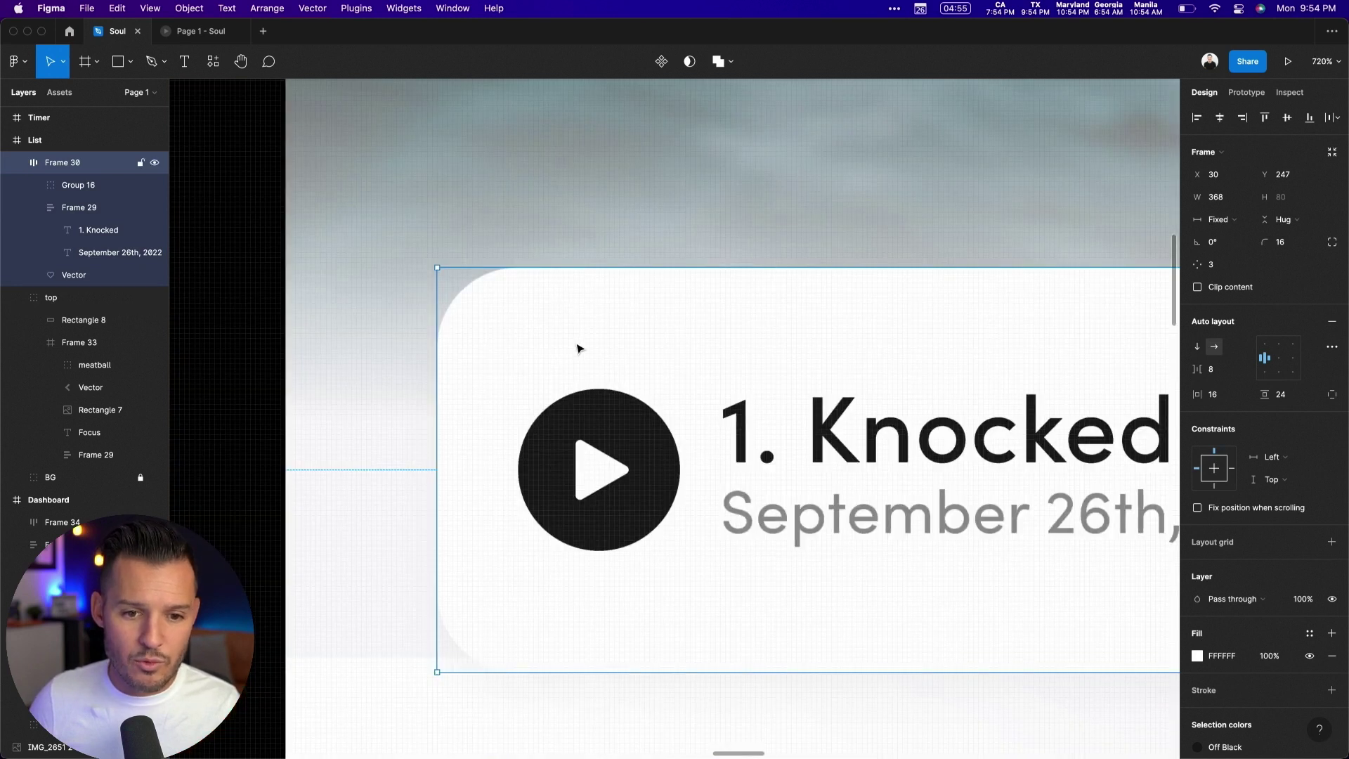
left_click(605, 412)
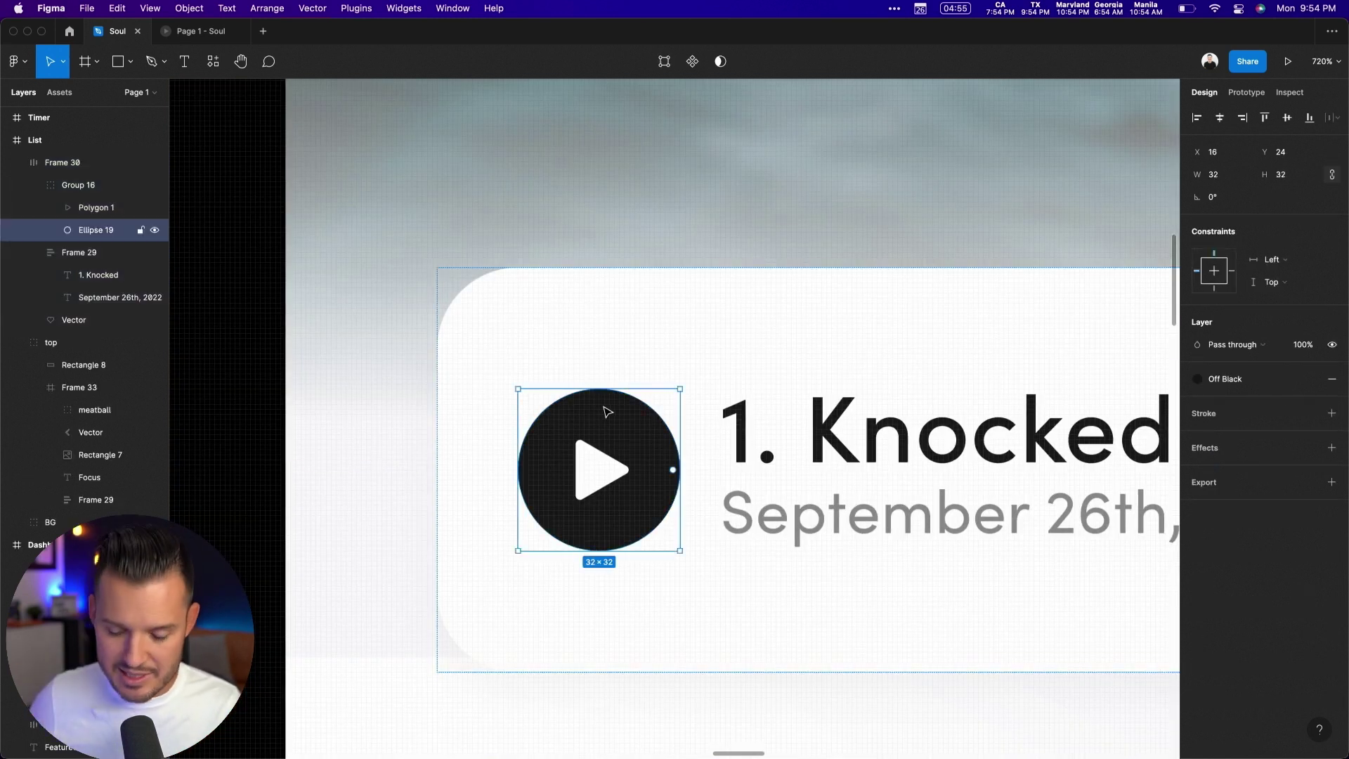
key("super+v")
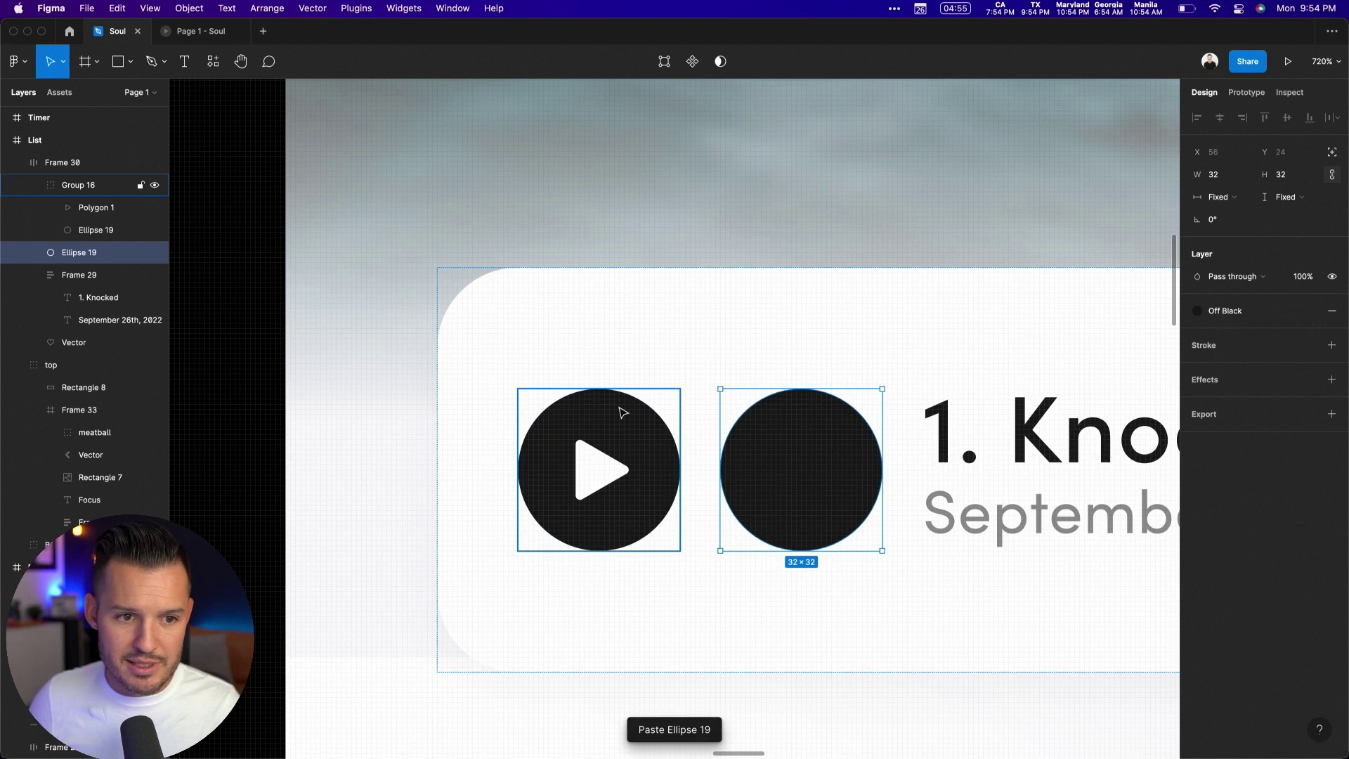
left_click_drag(64, 253, 111, 226)
Step: Align the play triangle and both circles by their horizontal centers so the copy sits over the original
left_click_drag(788, 474, 560, 478)
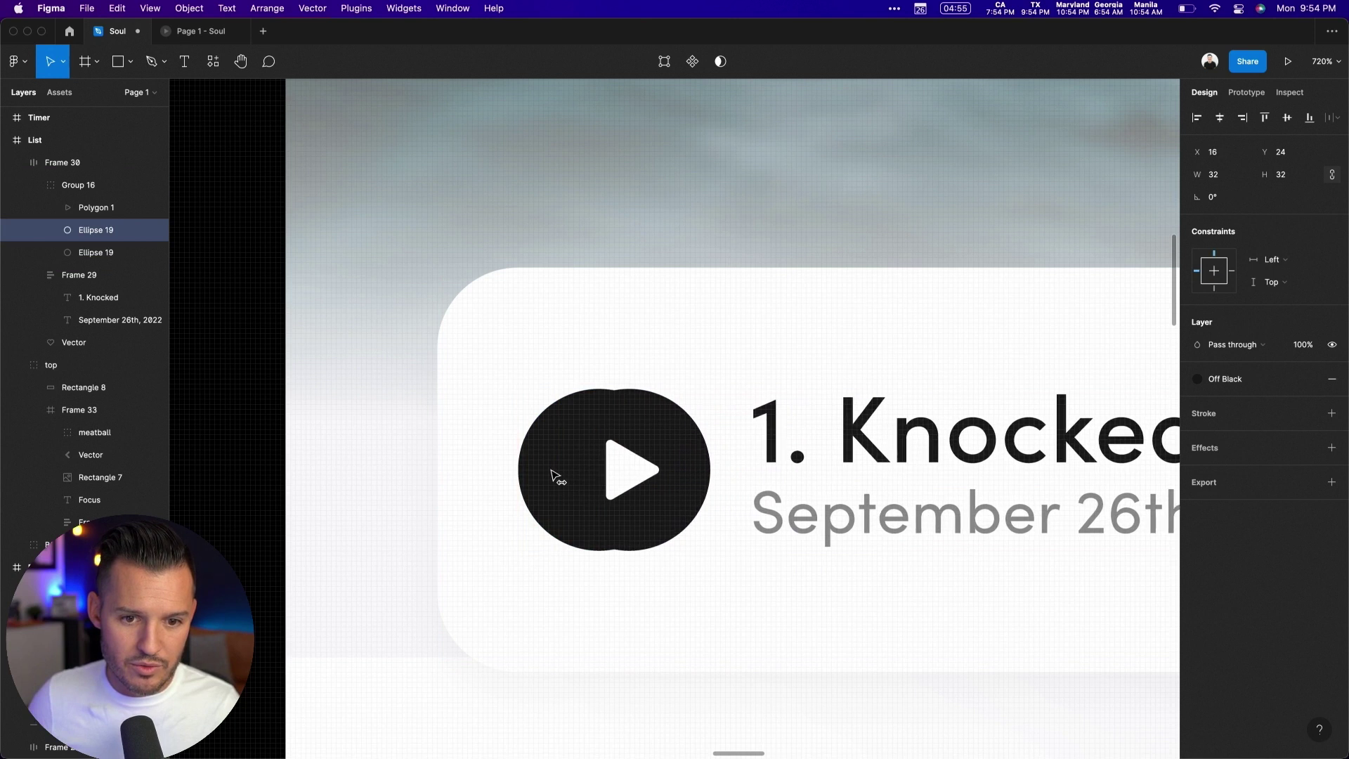
key("super+z")
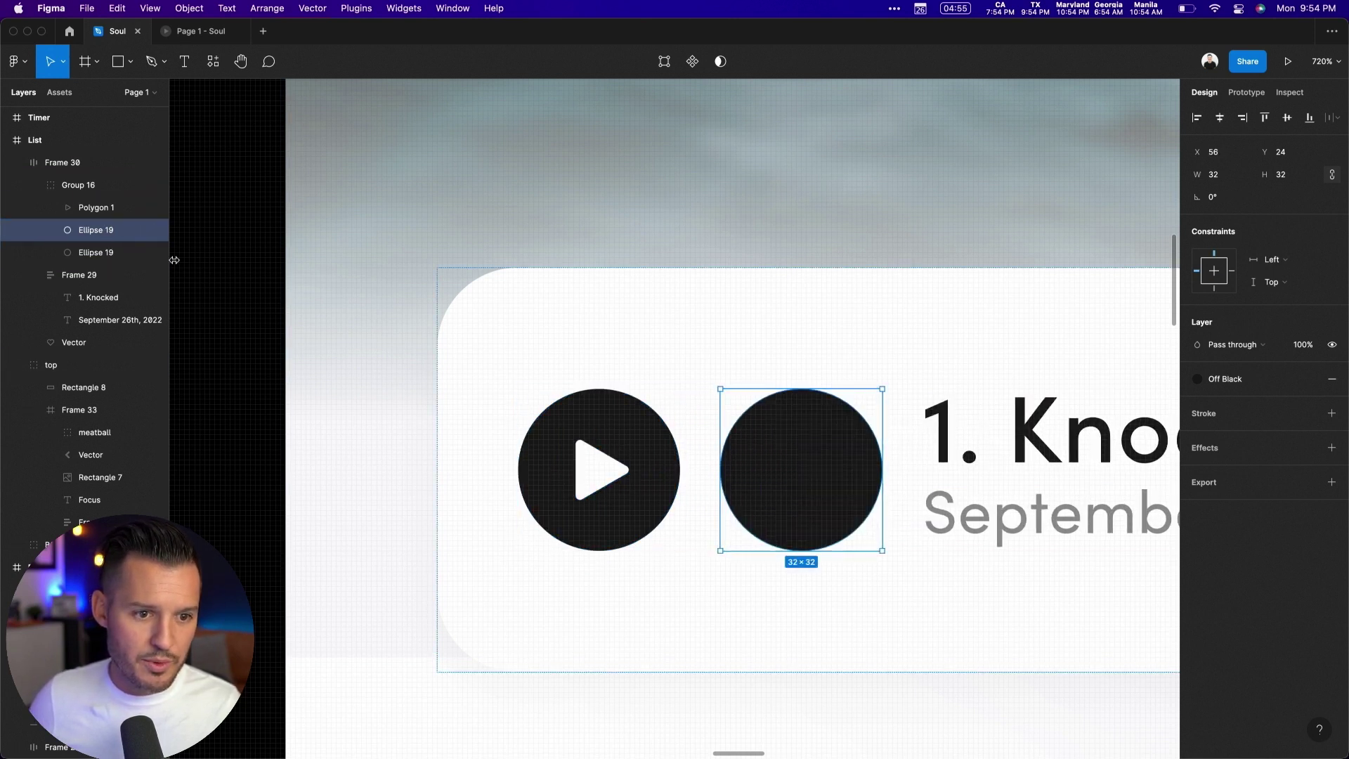
left_click(96, 207)
left_click(96, 252, "shift")
left_click(1220, 118)
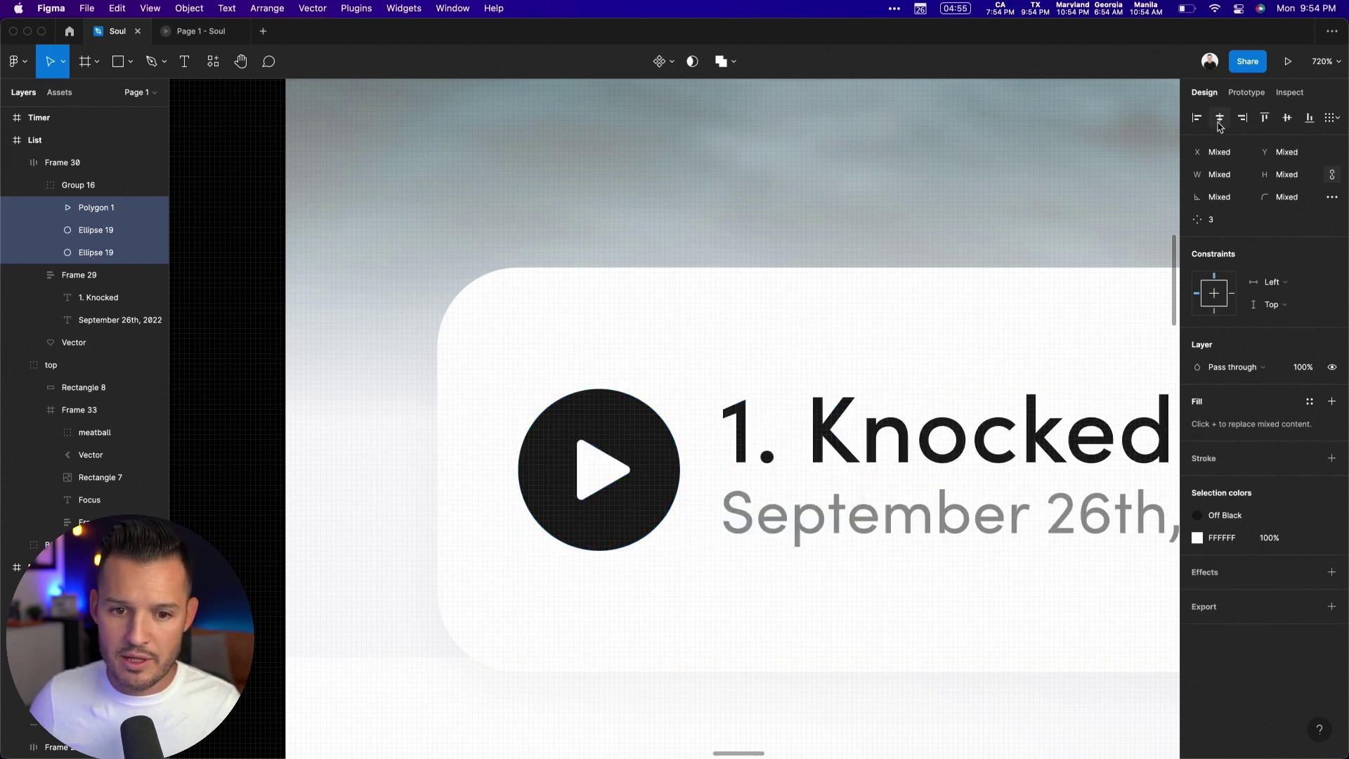
Step: Rename the upper of the play button's two circle layers as "timer"
left_click(77, 274)
left_click(94, 231)
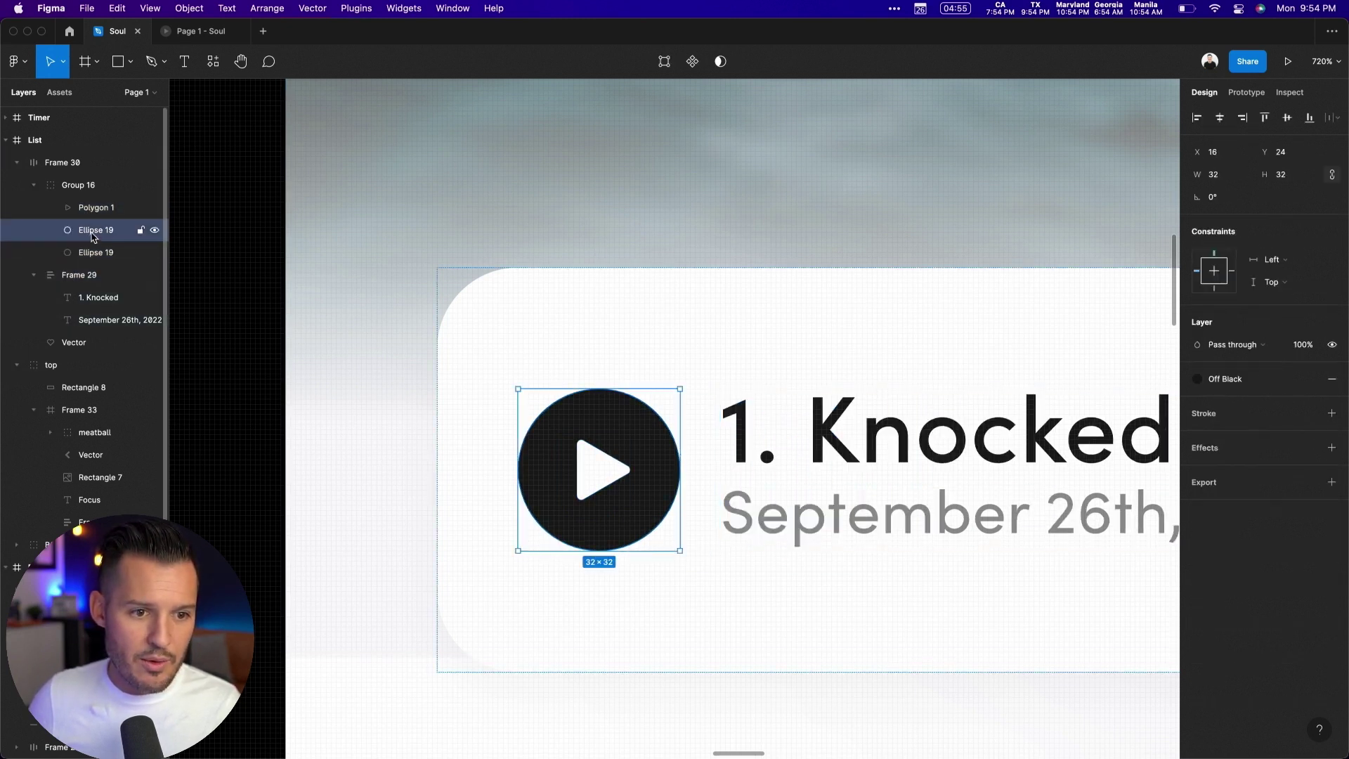
double_click(94, 230)
type("timer")
key("Return")
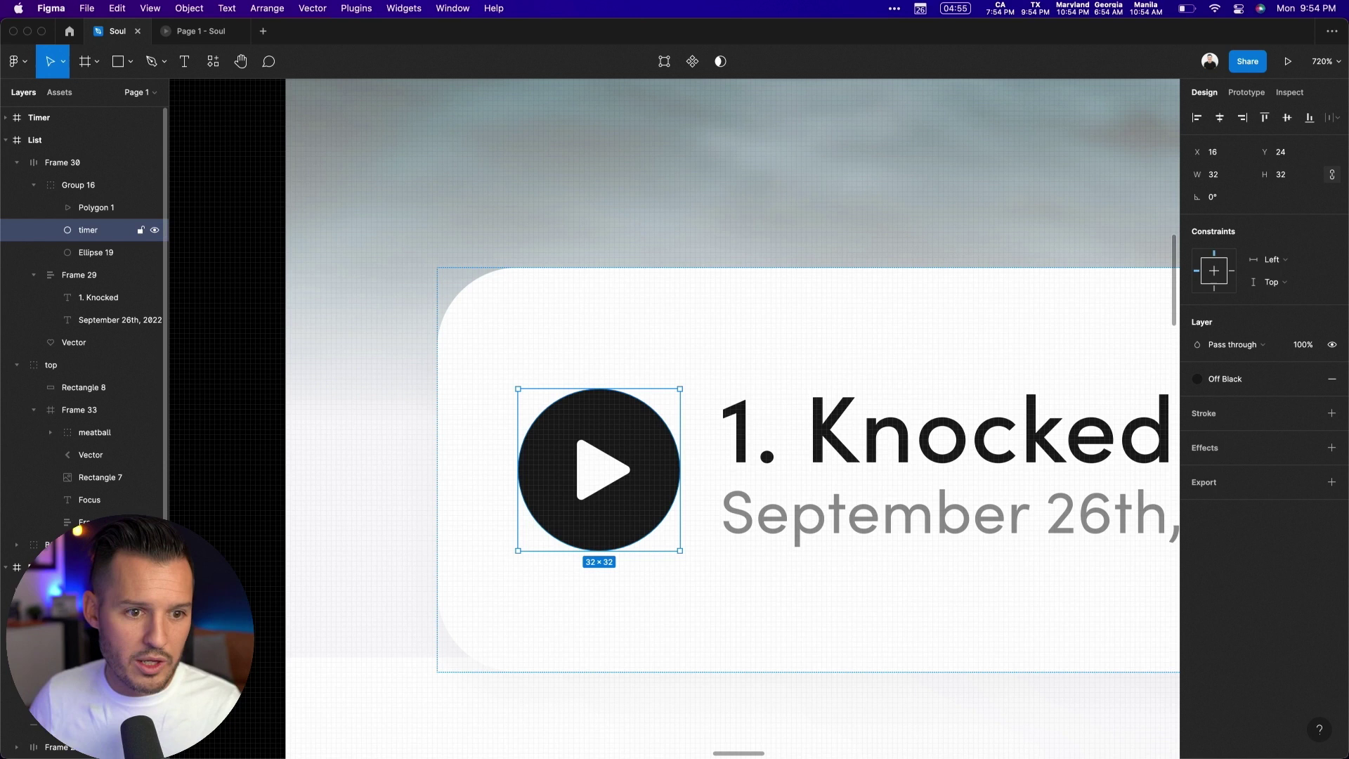
Step: Give the timer circle an inside stroke of 1 in the Yellow color style and remove its fill
left_click(1223, 419)
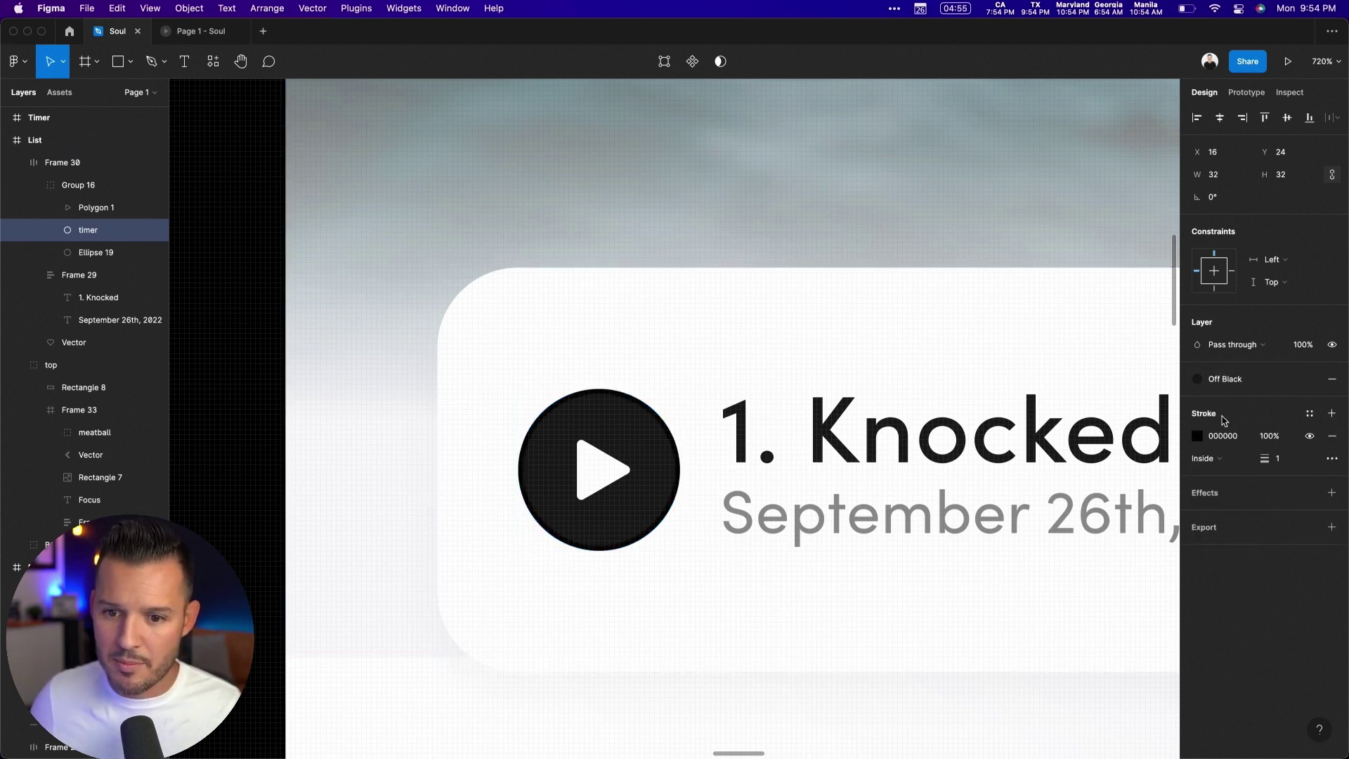
left_click(1308, 413)
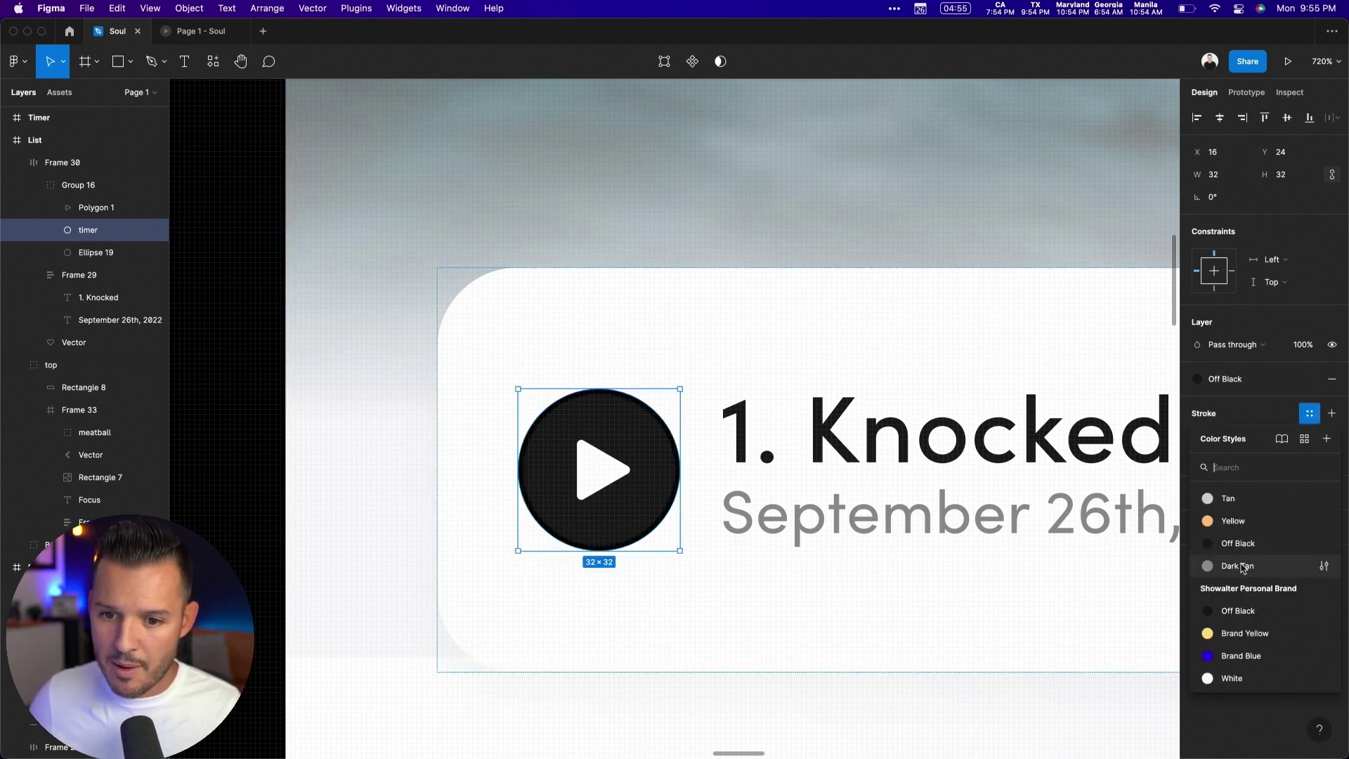
left_click(1230, 521)
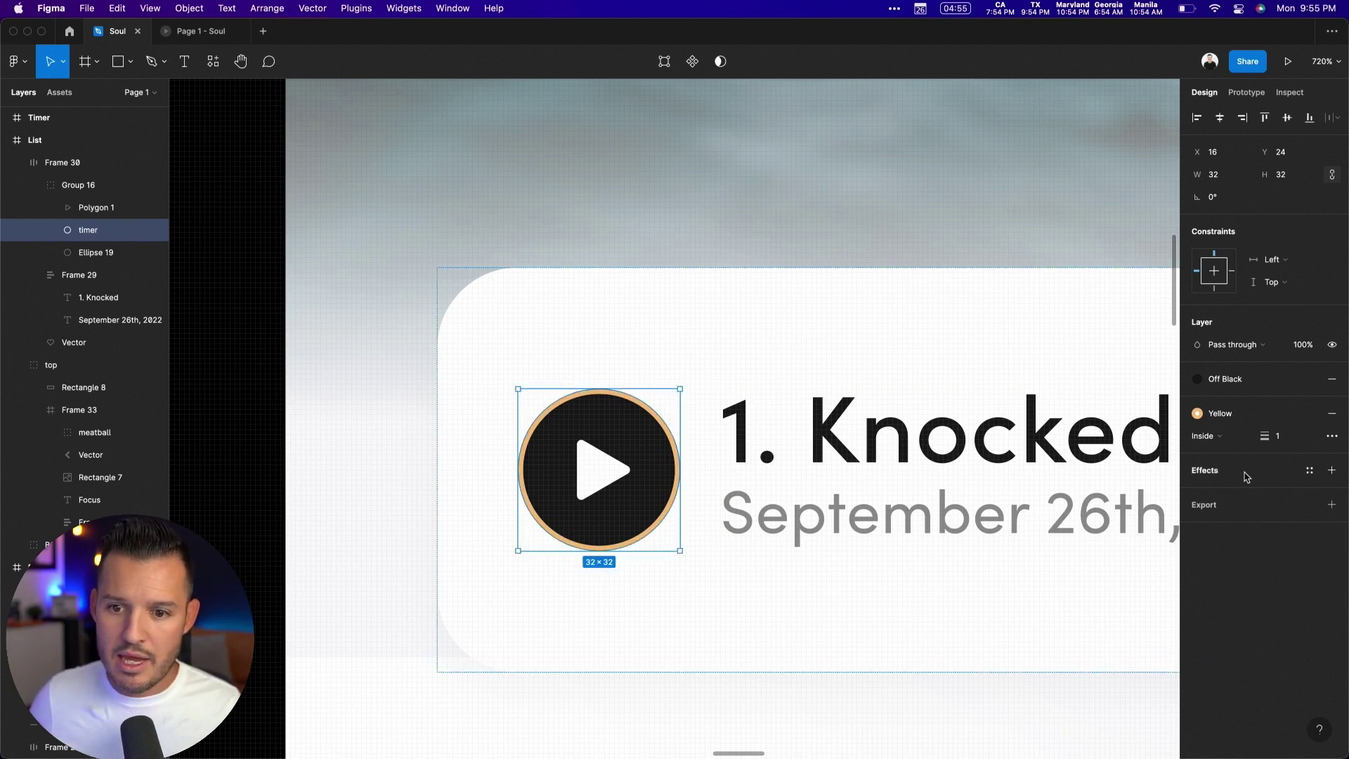
left_click(1332, 381)
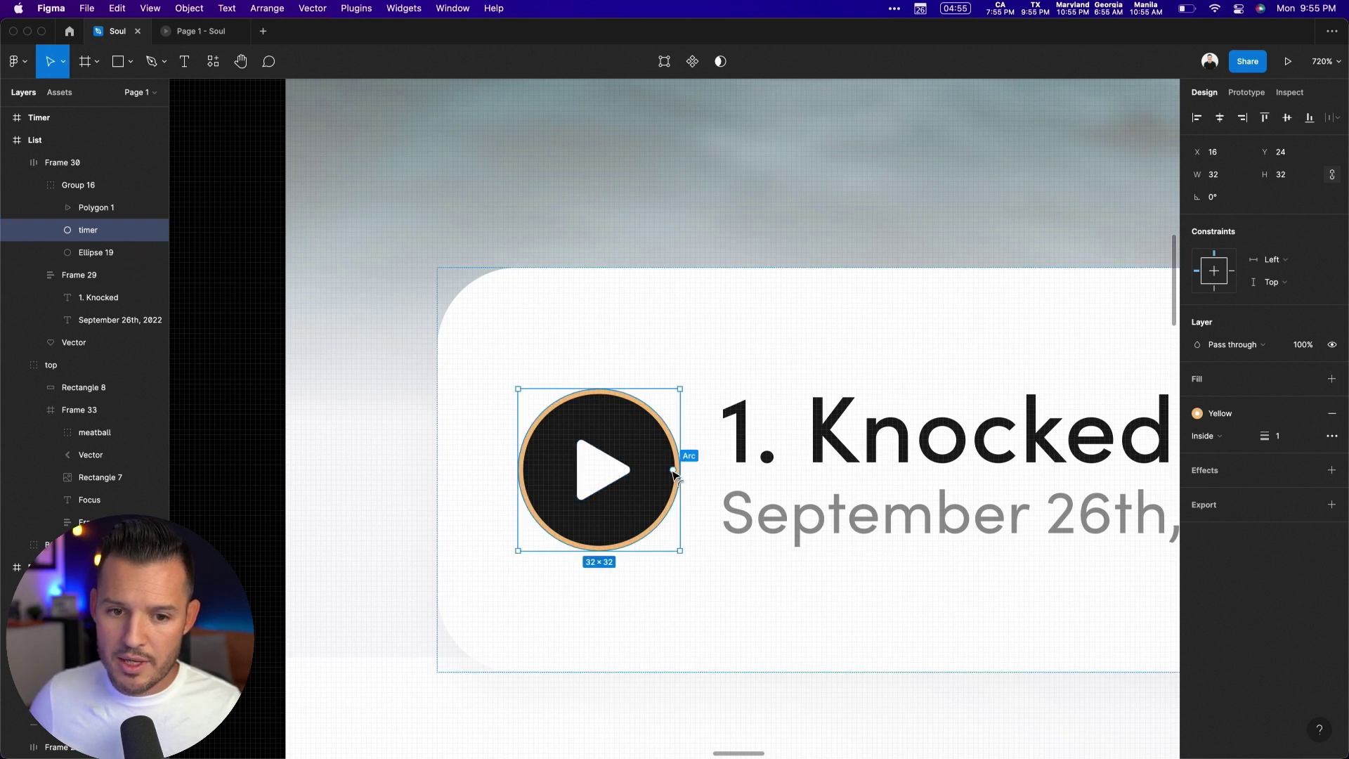
Step: Shape the timer circle into a thin progress arc starting at about 53° with a sweep of about -39% and a ratio of about 93%
left_click_drag(673, 470, 663, 505)
left_click_drag(601, 471, 527, 468)
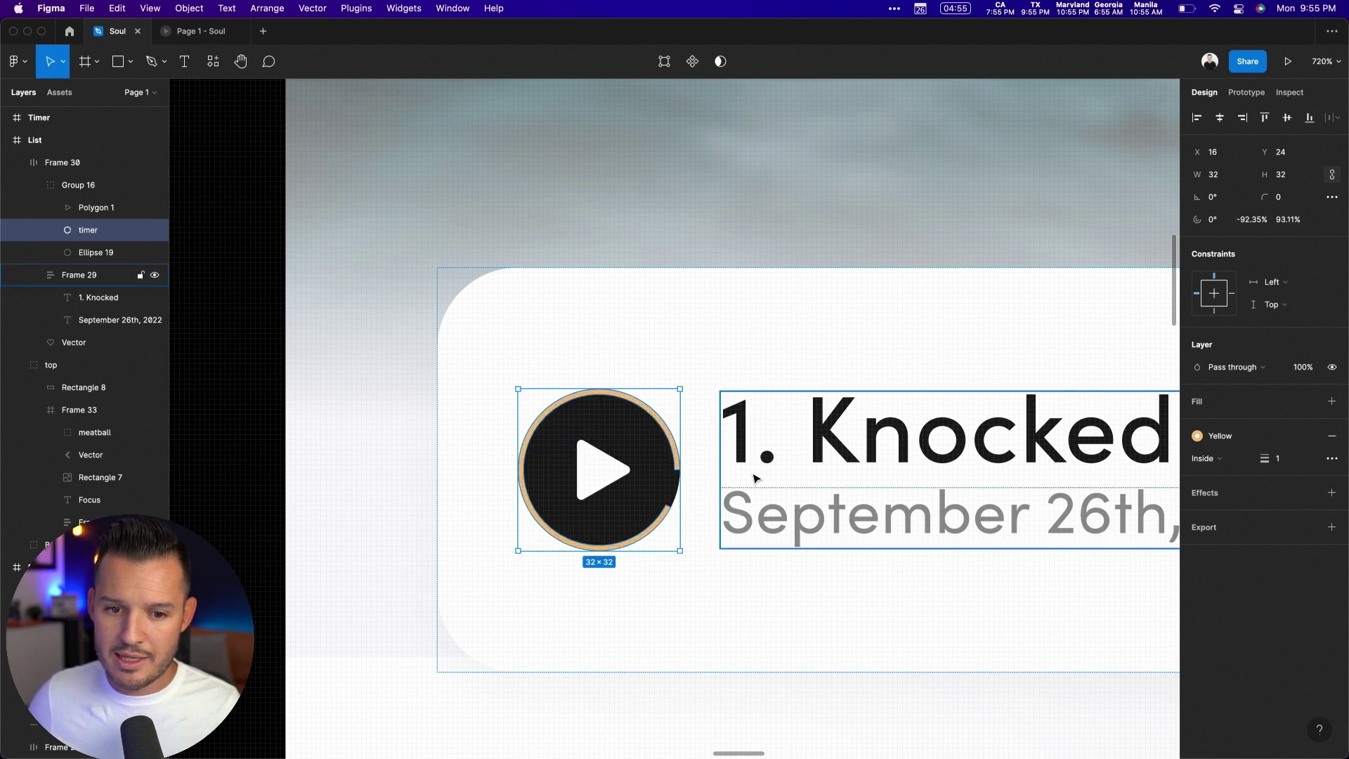
mouse_move(678, 472)
left_mouse_down()
mouse_move(599, 392)
mouse_move(657, 432)
mouse_move(618, 544)
mouse_move(525, 485)
mouse_move(542, 421)
mouse_move(604, 394)
mouse_move(639, 483)
mouse_move(675, 490)
left_mouse_up()
left_click_drag(609, 393, 555, 405)
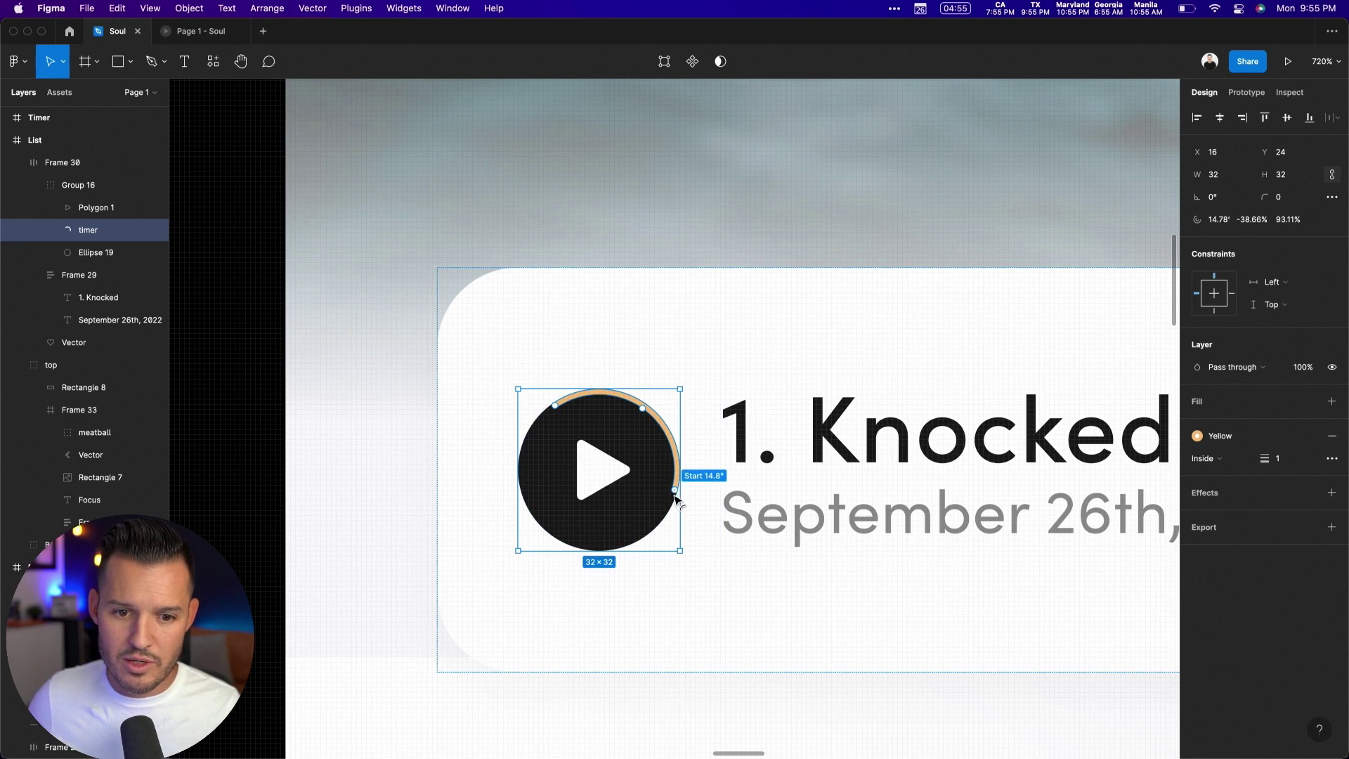
left_click_drag(675, 493, 641, 524)
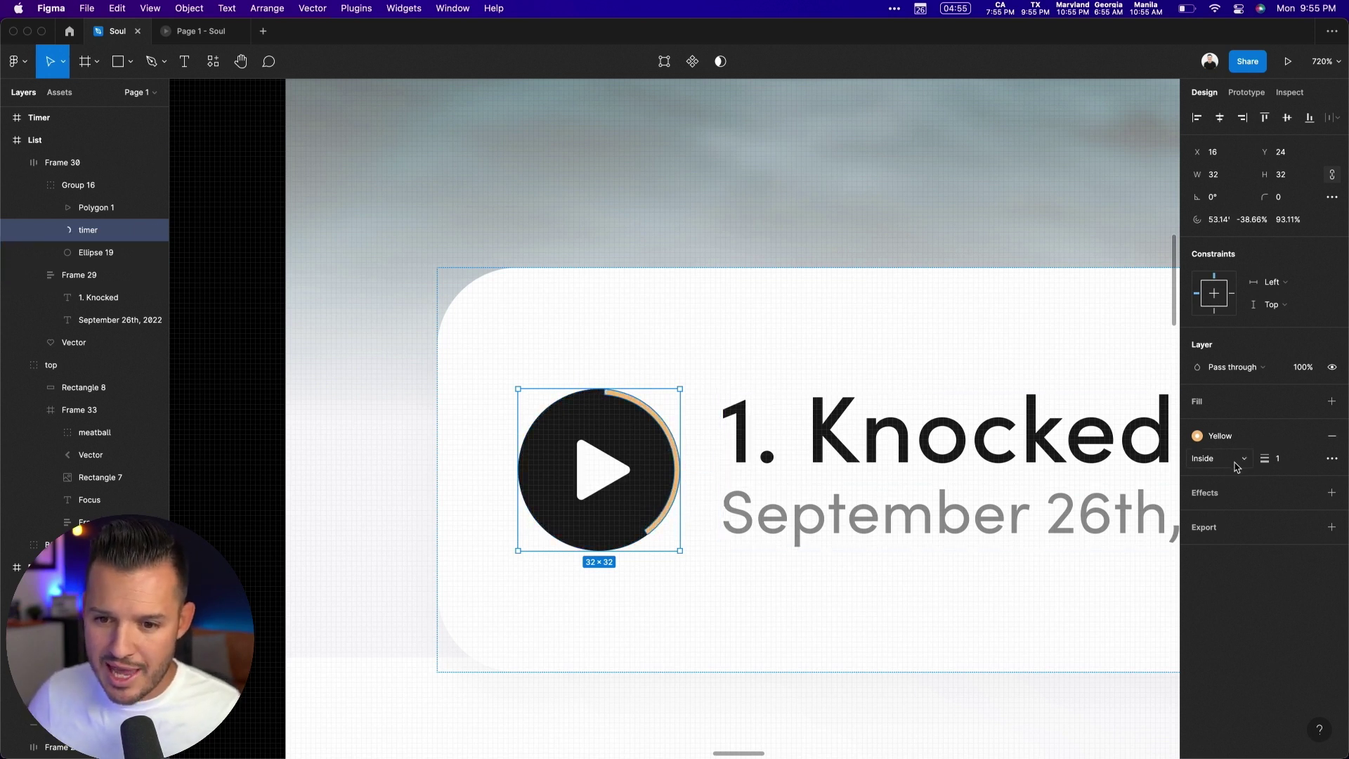
Step: Try the bevel and round joins on the timer arc's stroke and return it to the miter join
left_click(1330, 460)
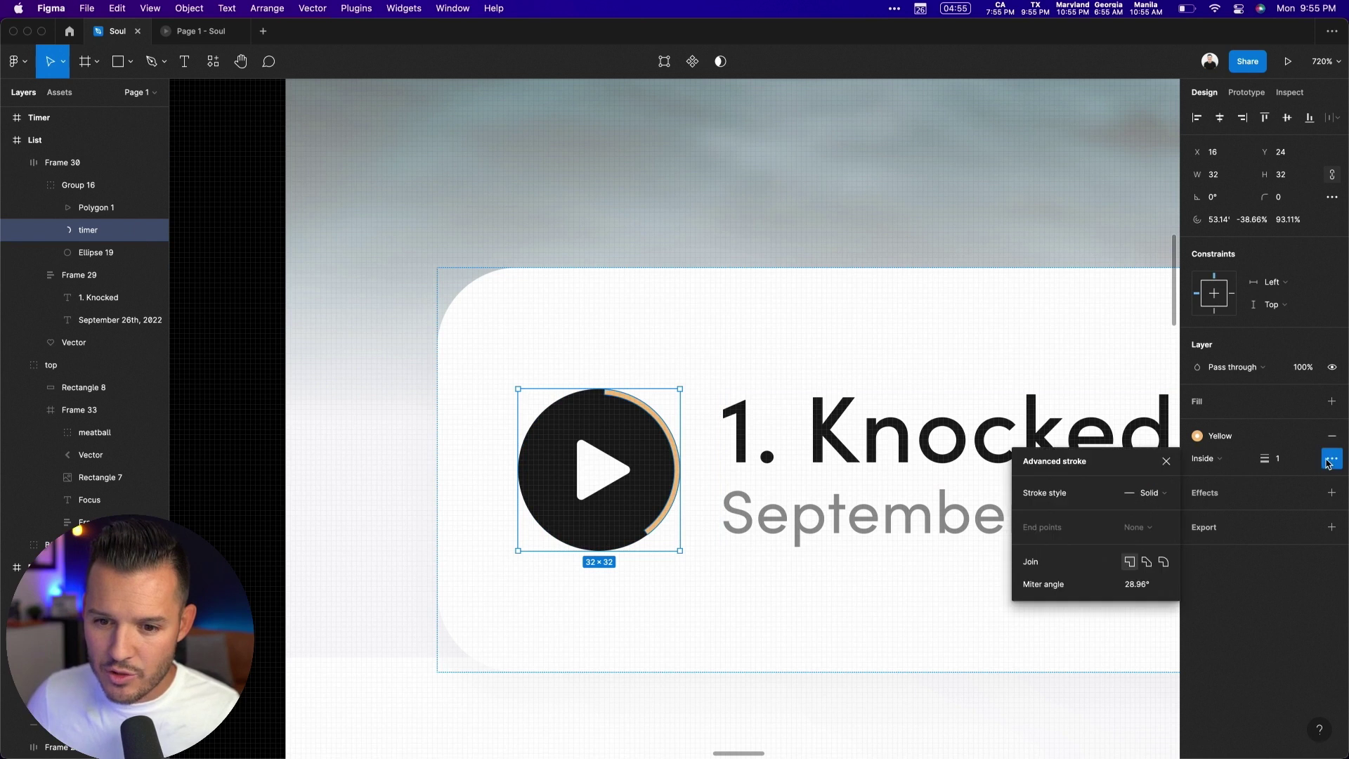
left_click(1148, 495)
left_click(1149, 498)
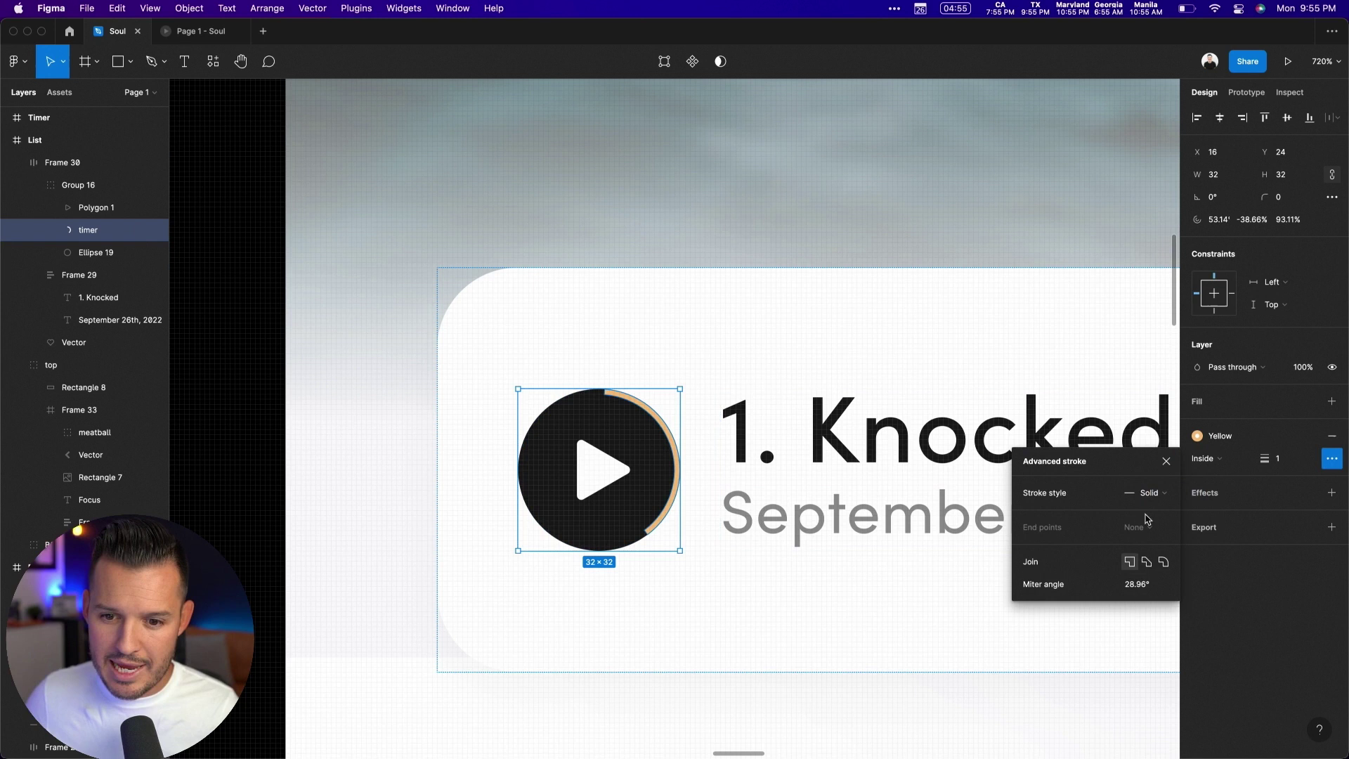
left_click(1148, 564)
left_click(1164, 564)
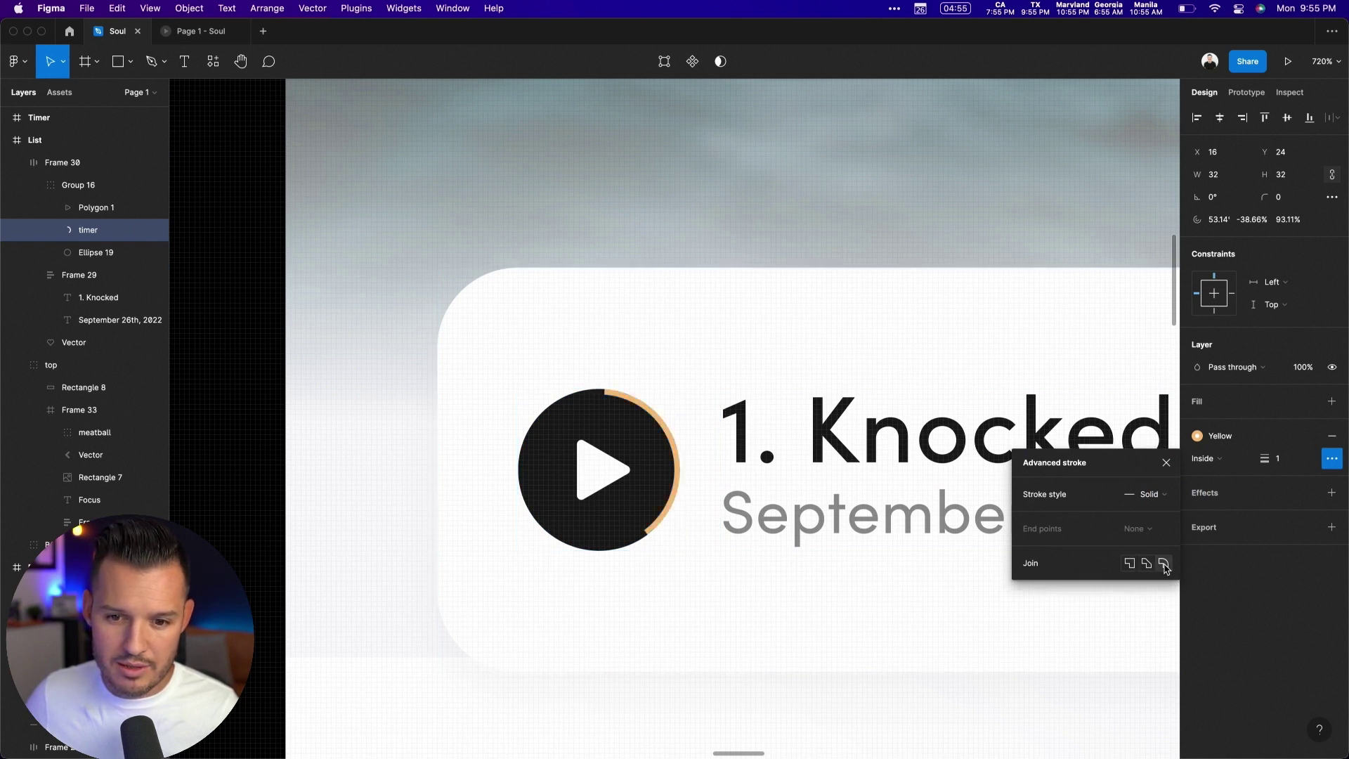
left_click(1129, 564)
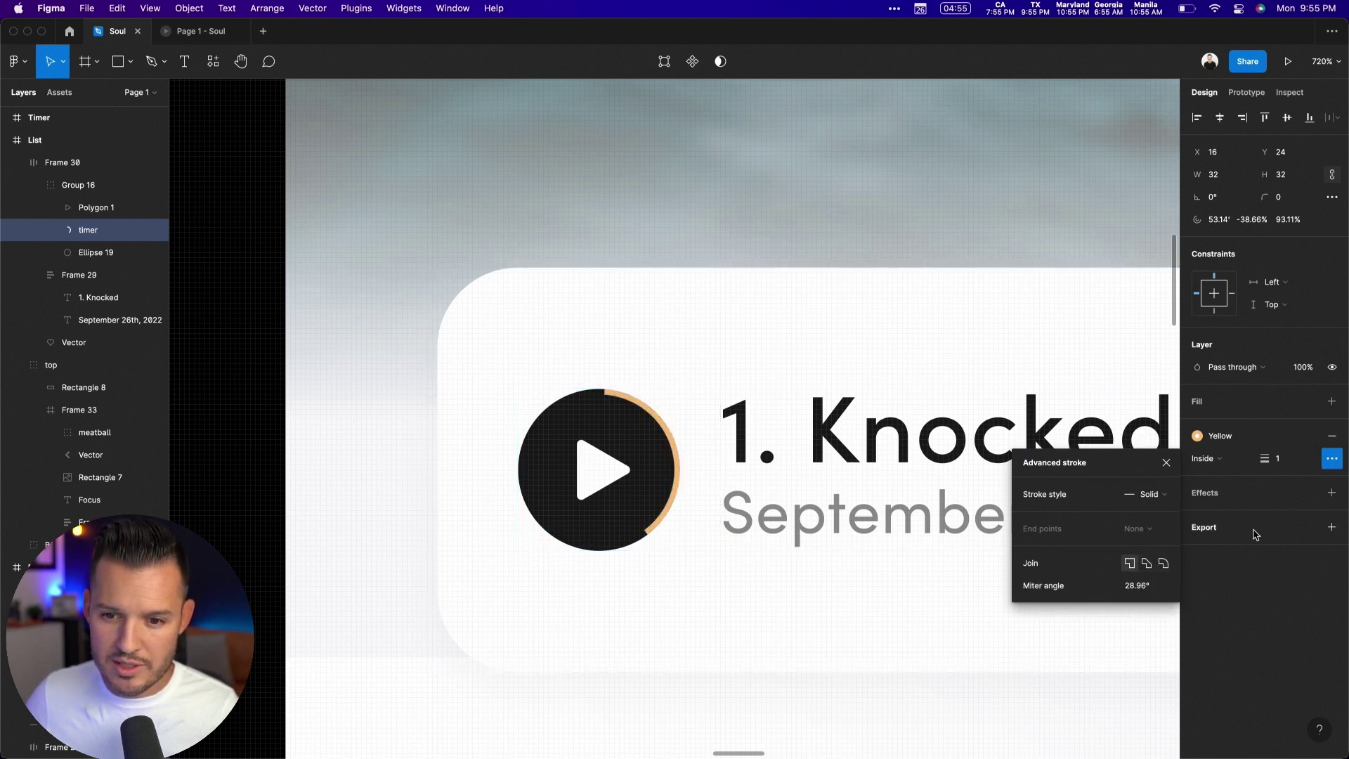
Step: Shrink the timer arc around its center to 28 × 28 so it sits inside the play button's black circle
left_click(1279, 590)
left_click(777, 200)
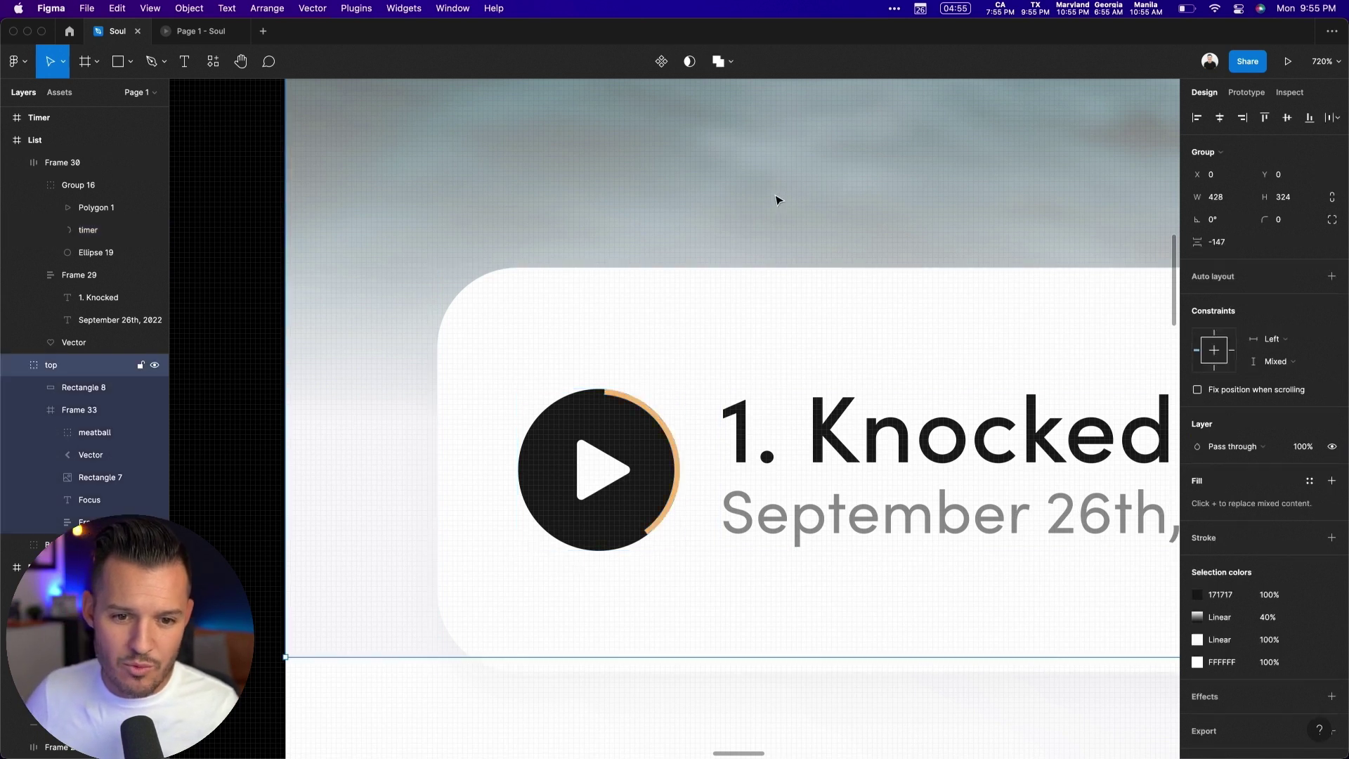
key("z")
left_click_drag(443, 316, 738, 596)
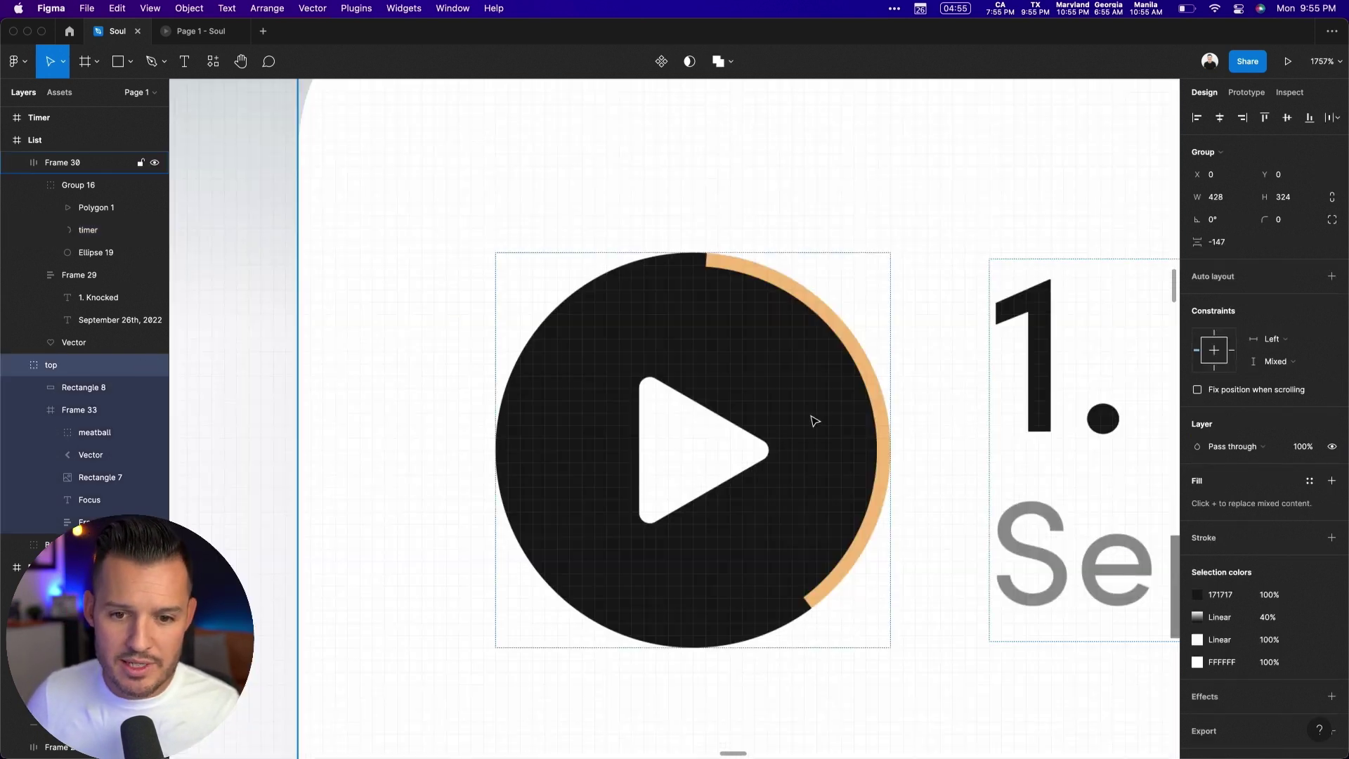
left_click(863, 377)
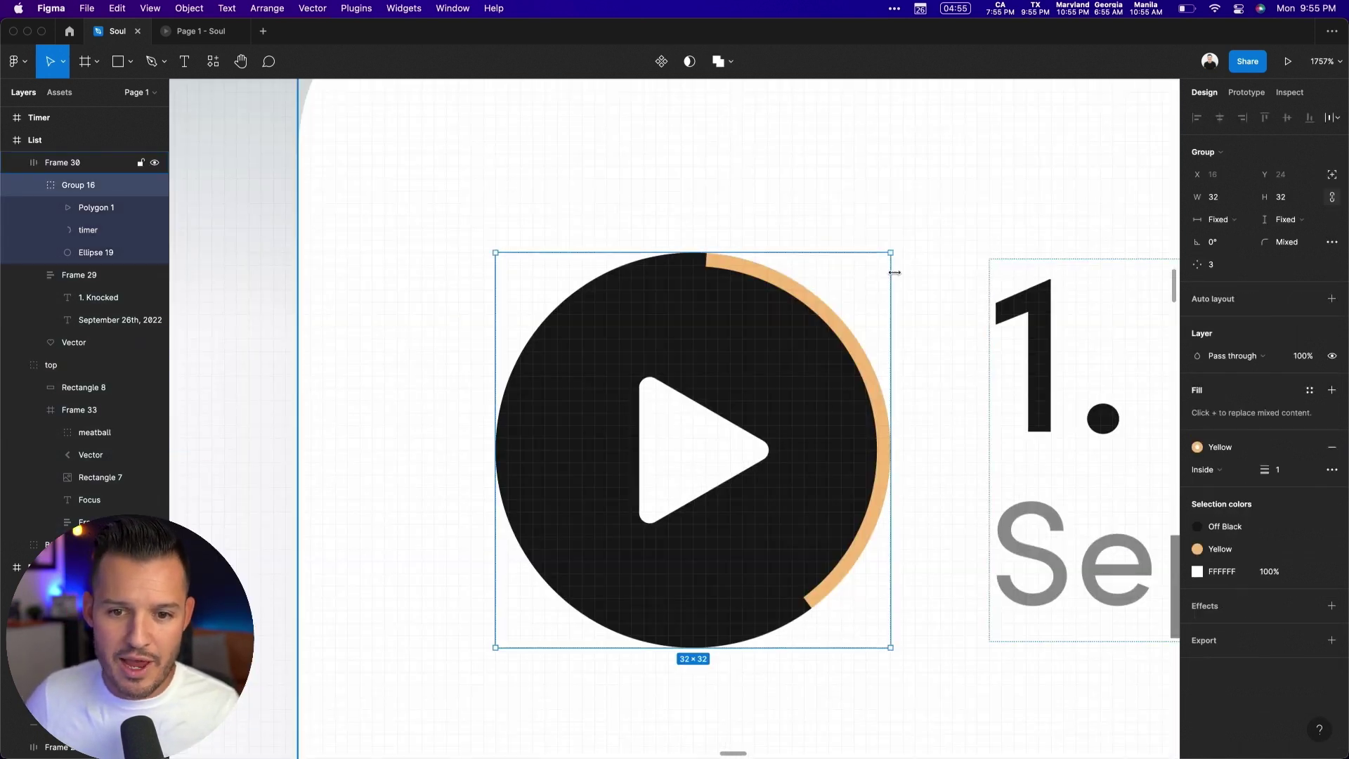
double_click(810, 304)
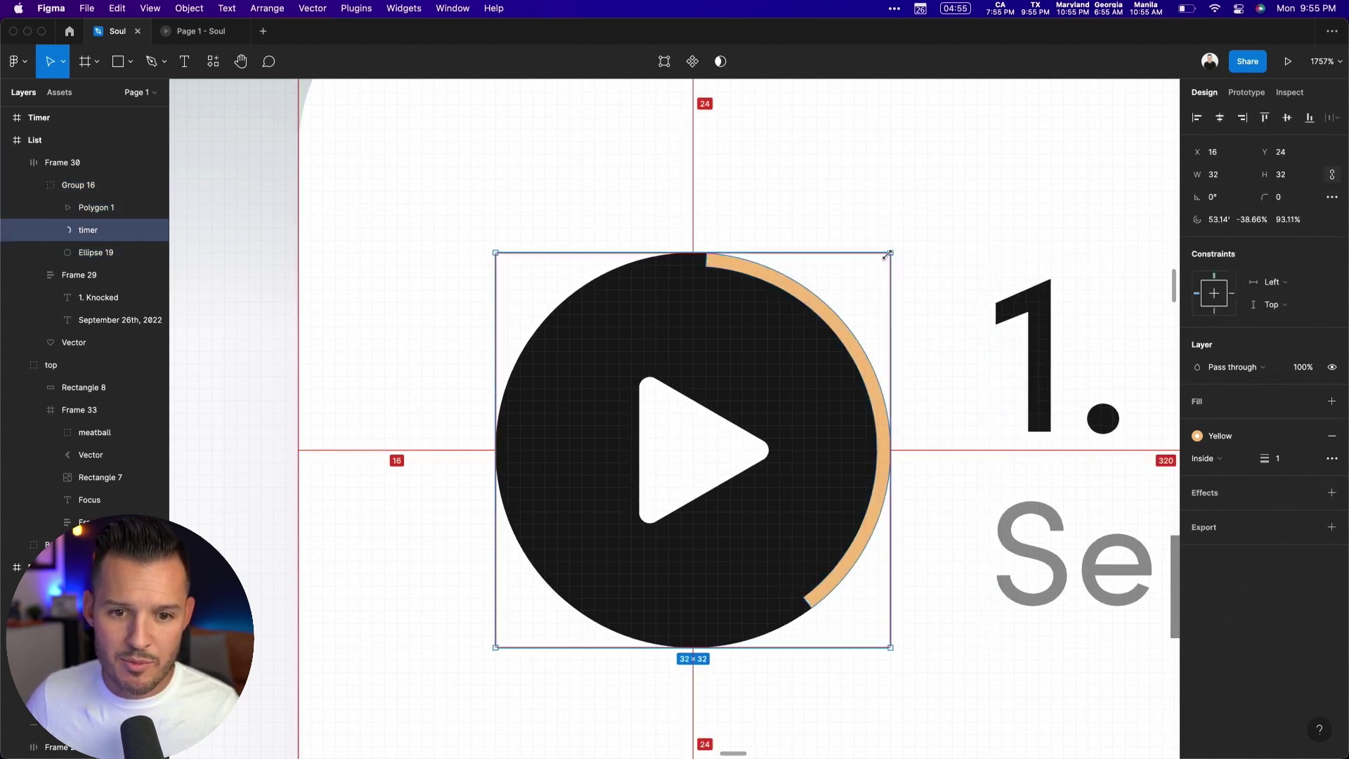
left_click_drag(890, 253, 865, 276)
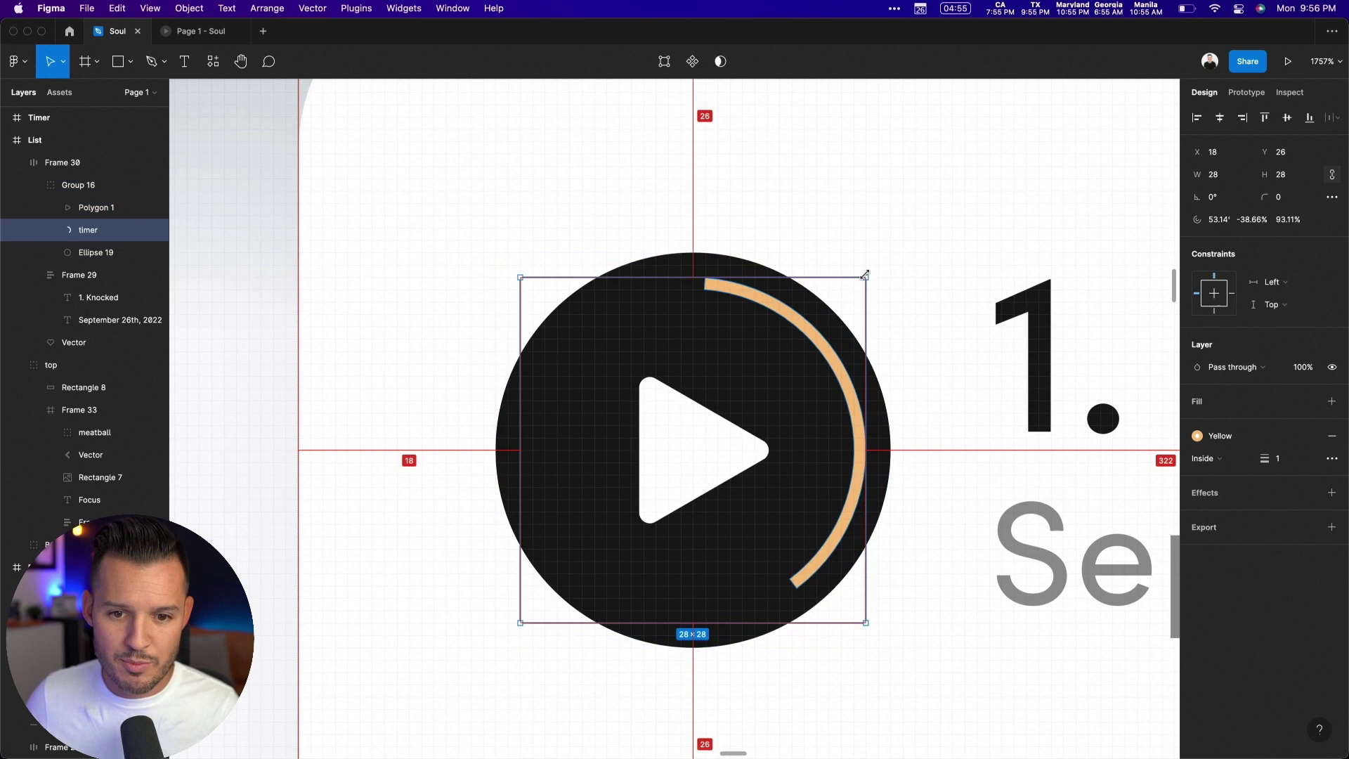
left_click(890, 196)
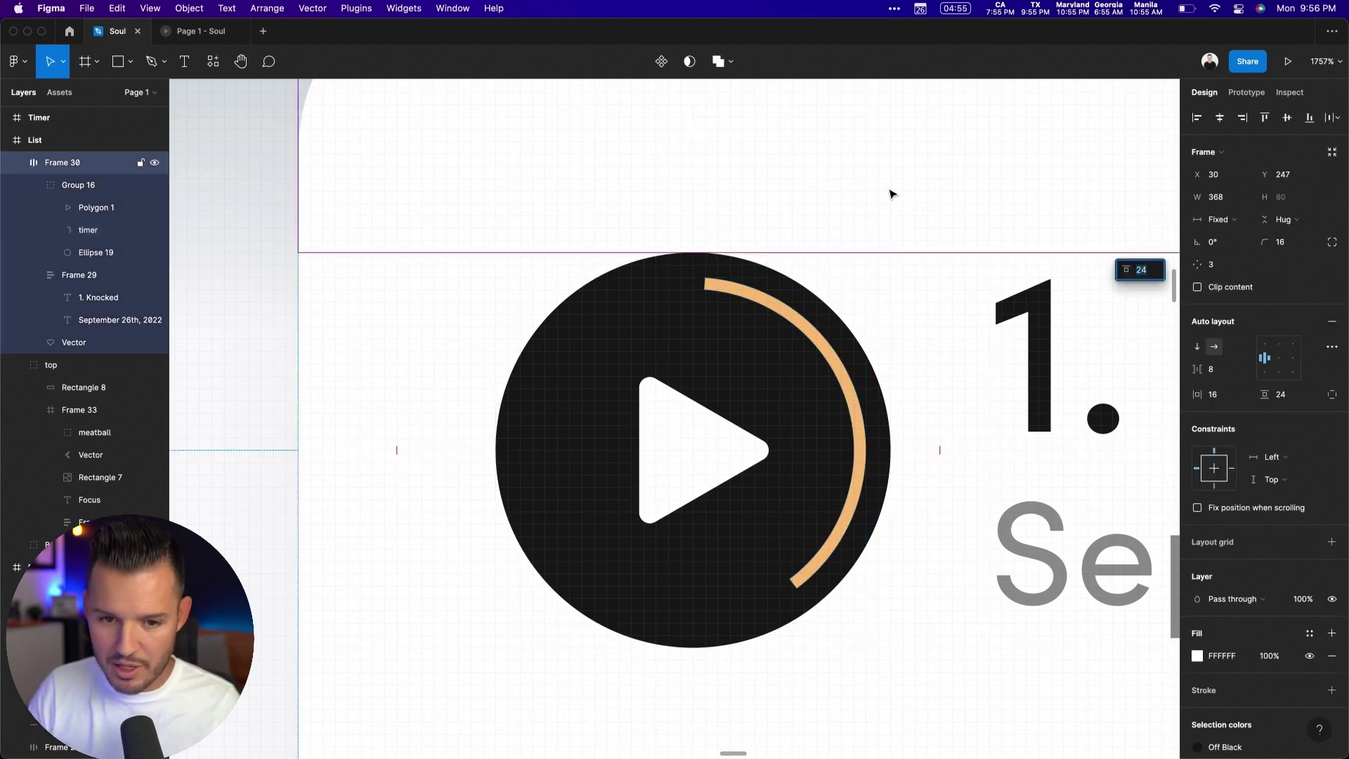
key("super+minus")
key("super+minus")
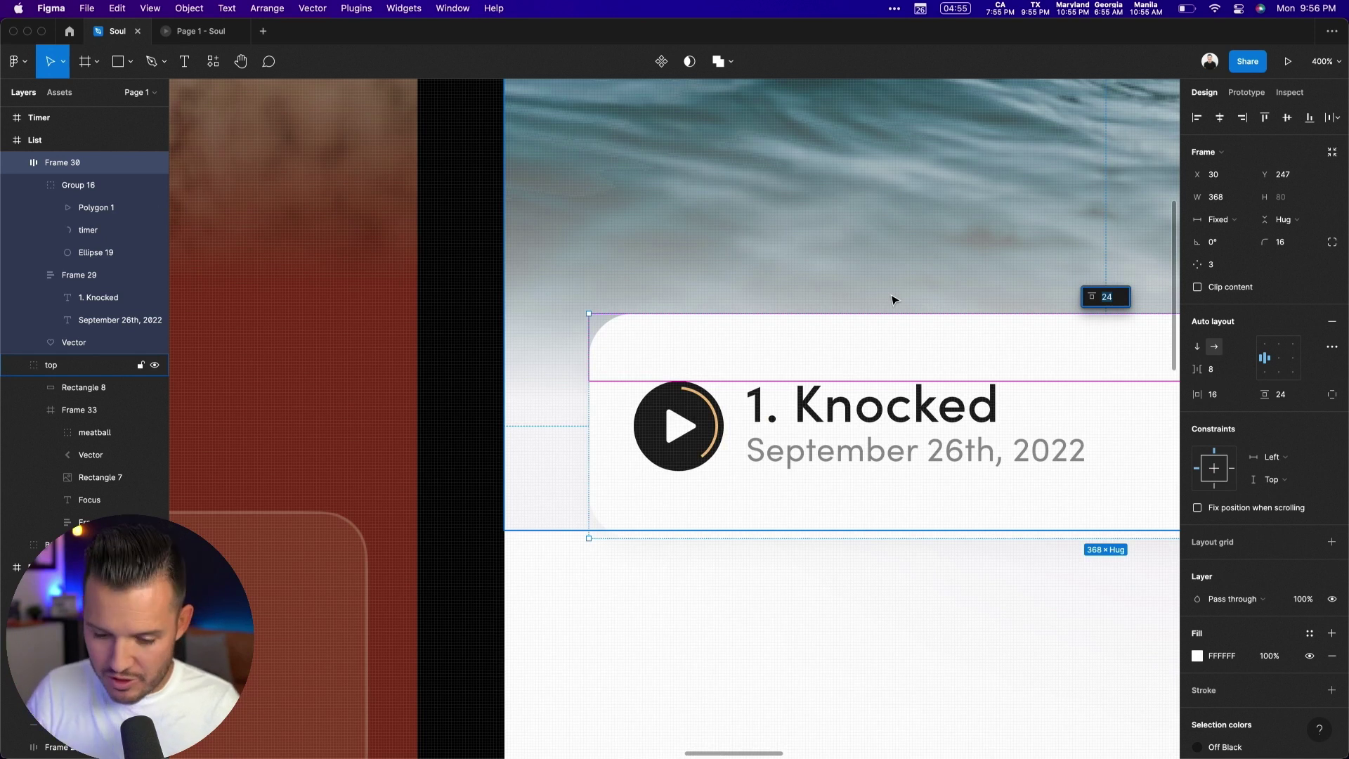
key("minus")
left_click_drag(778, 428, 520, 405)
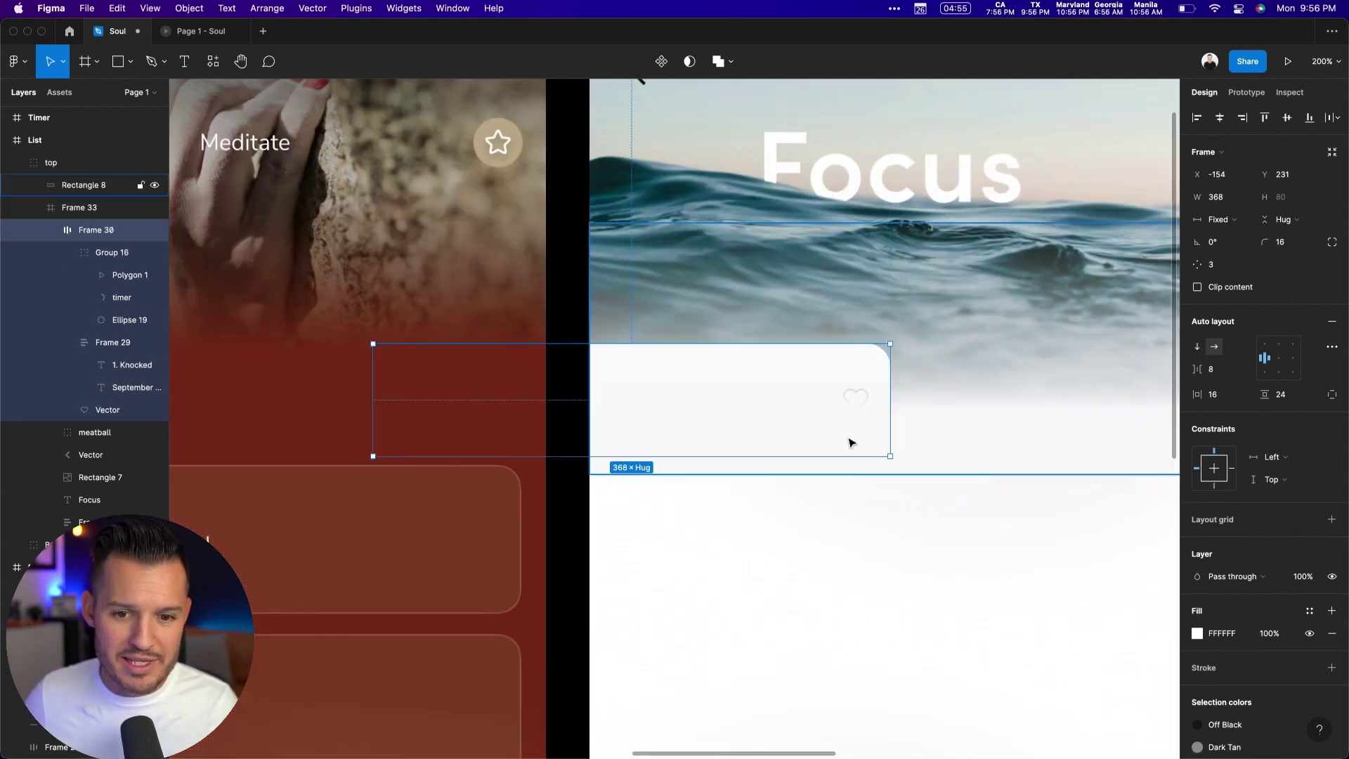
key("super+z")
Step: Change the card's date subtitle to "12 Minutes"
scroll(945, 566, "right", 4)
left_click(945, 567)
left_click(467, 430)
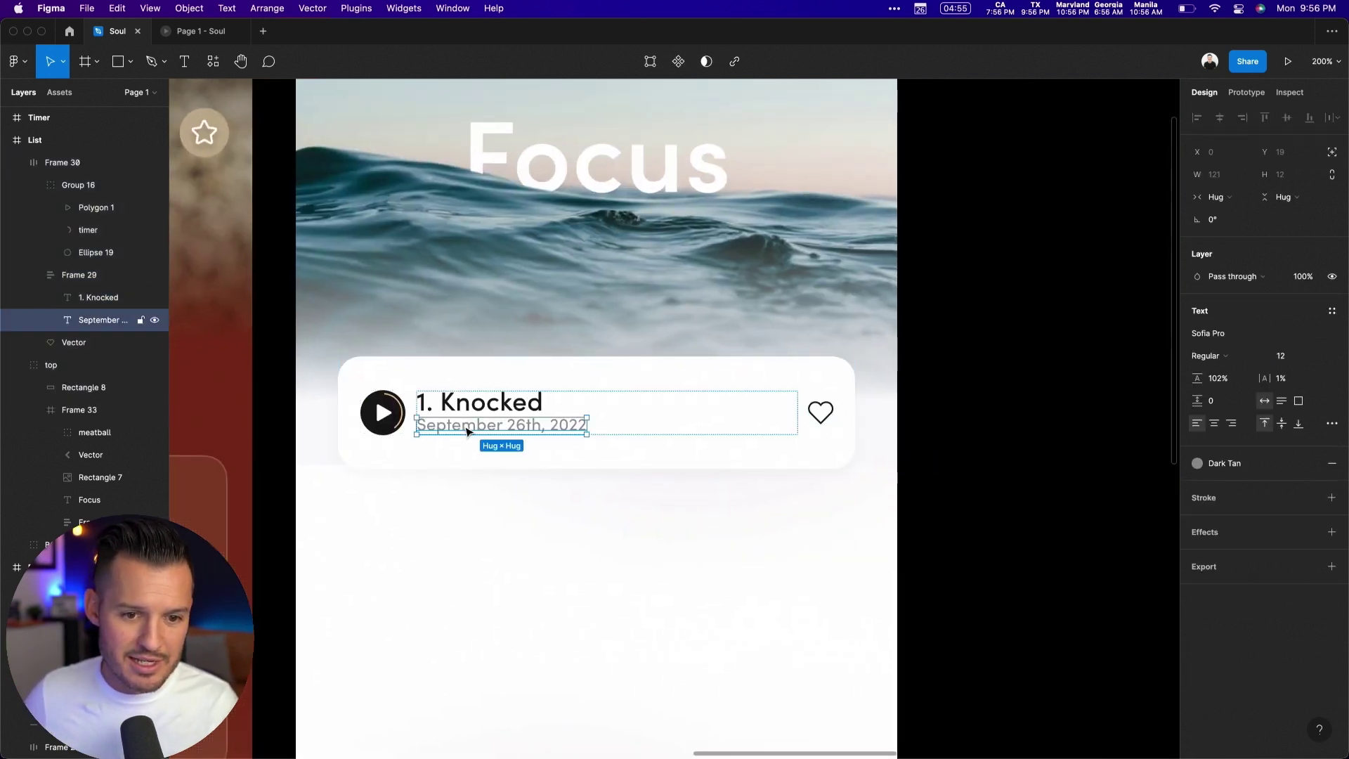
key("Return")
type("12")
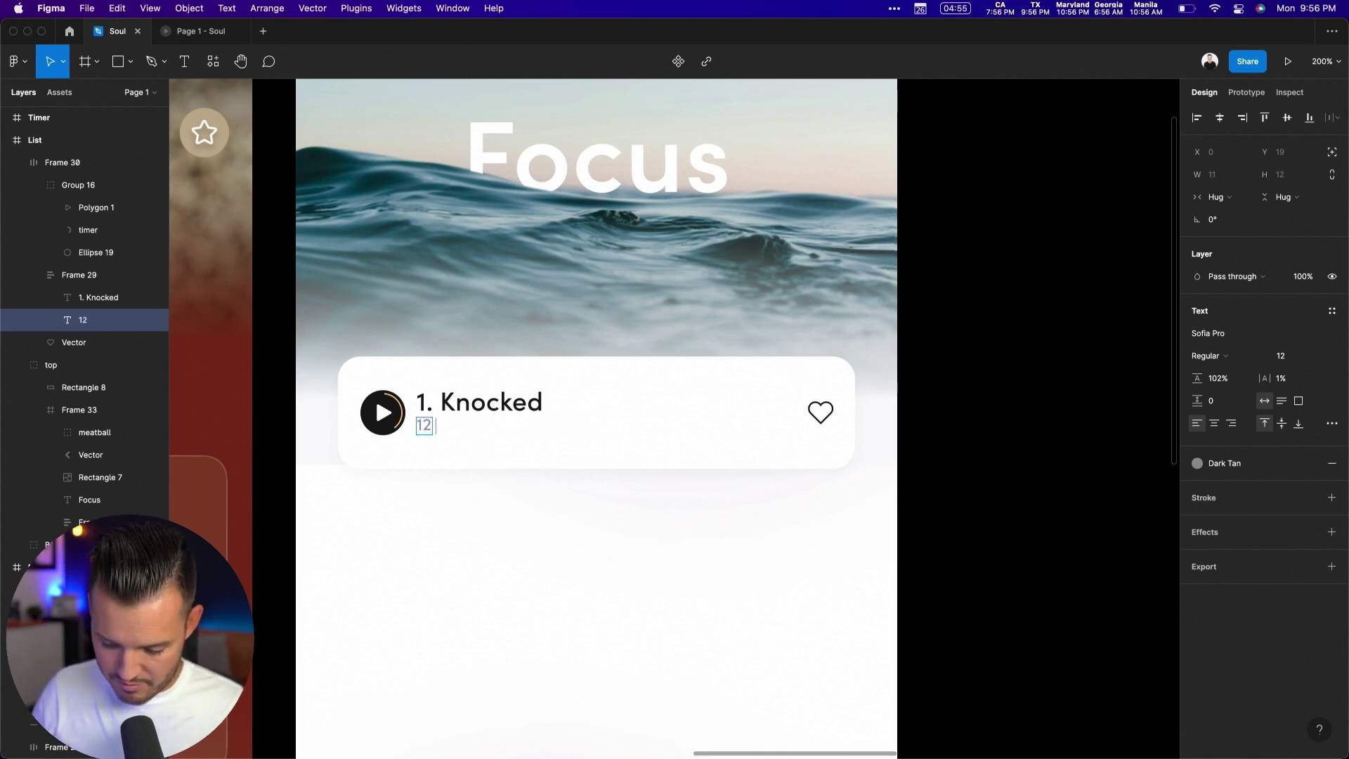
type(" Minutes")
left_click(977, 472)
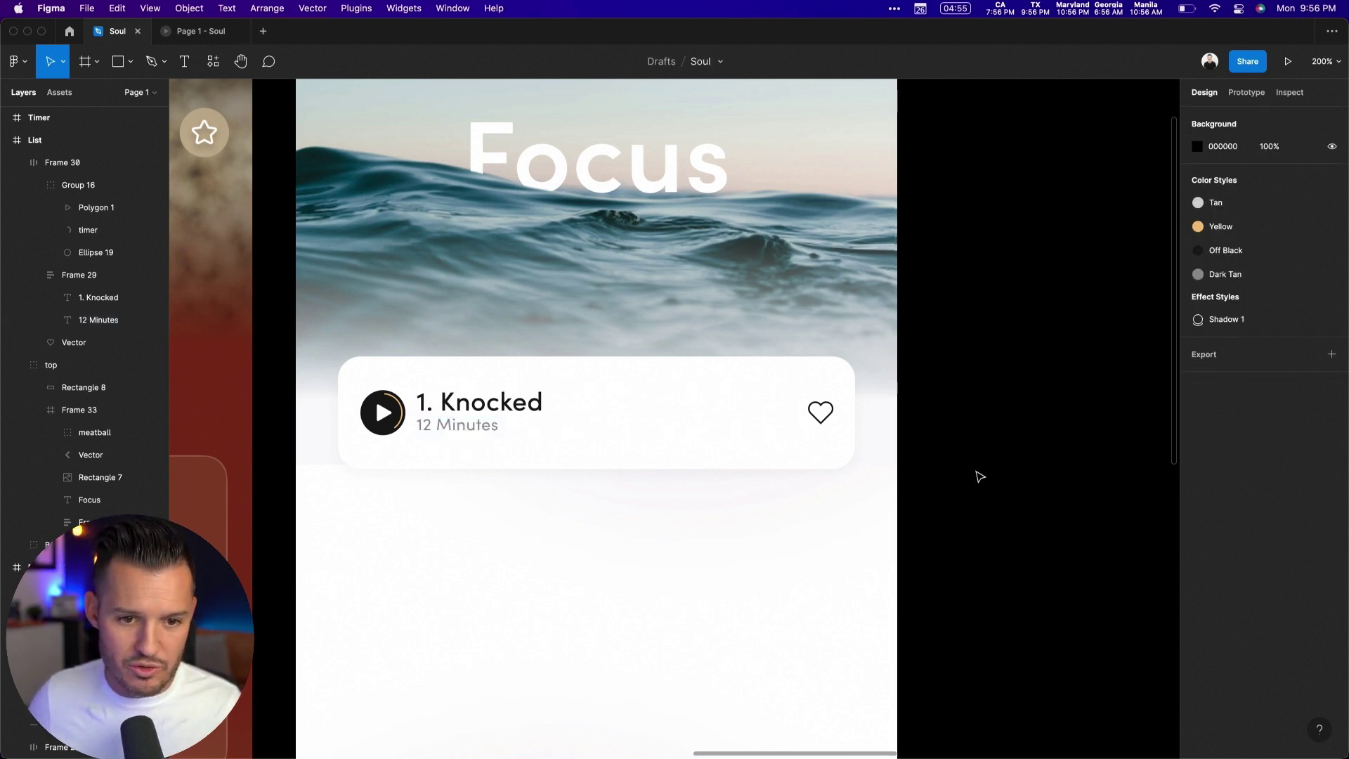
Step: Duplicate the "1. Knocked" card below itself with a 16 gap and wrap both cards in a vertical auto layout
scroll(923, 474, "left", 4)
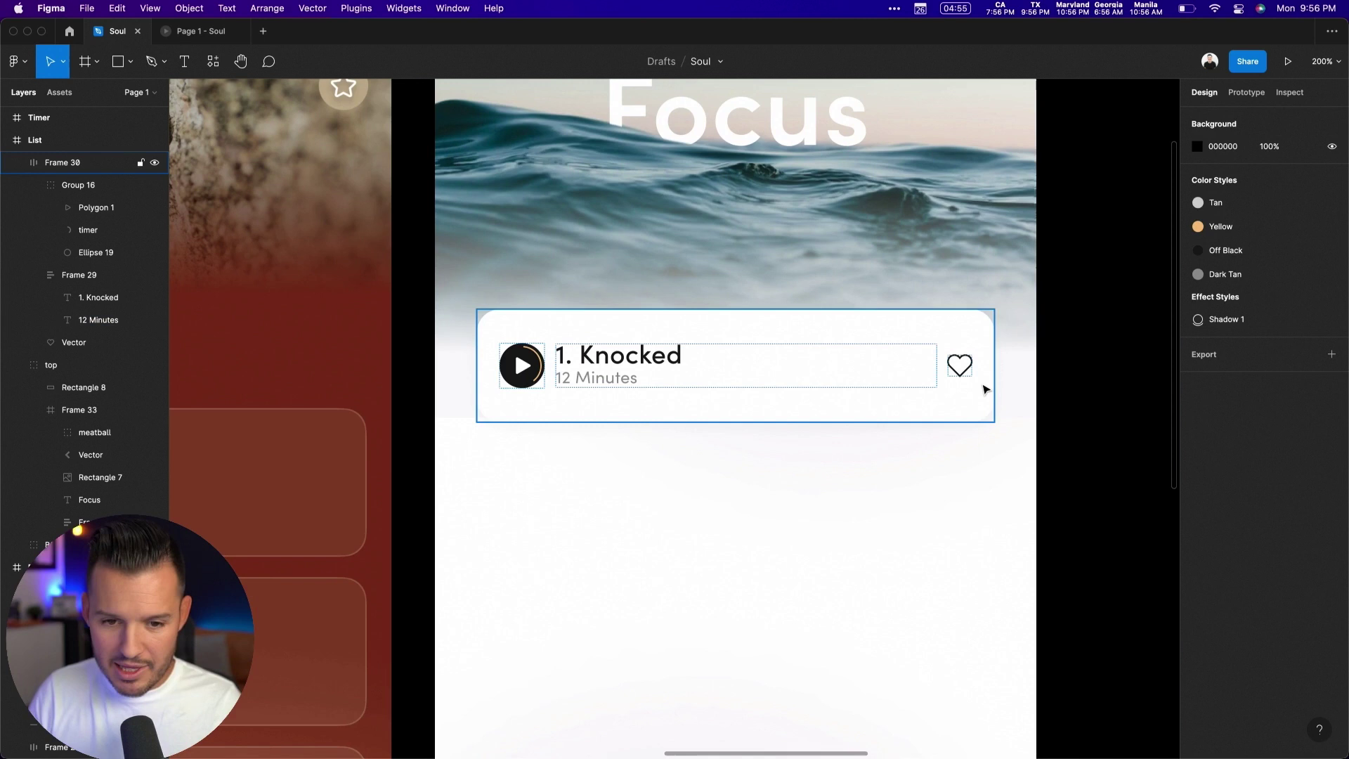
key("super+minus")
key("z")
left_click_drag(932, 265, 516, 555)
scroll(590, 565, "left", 1)
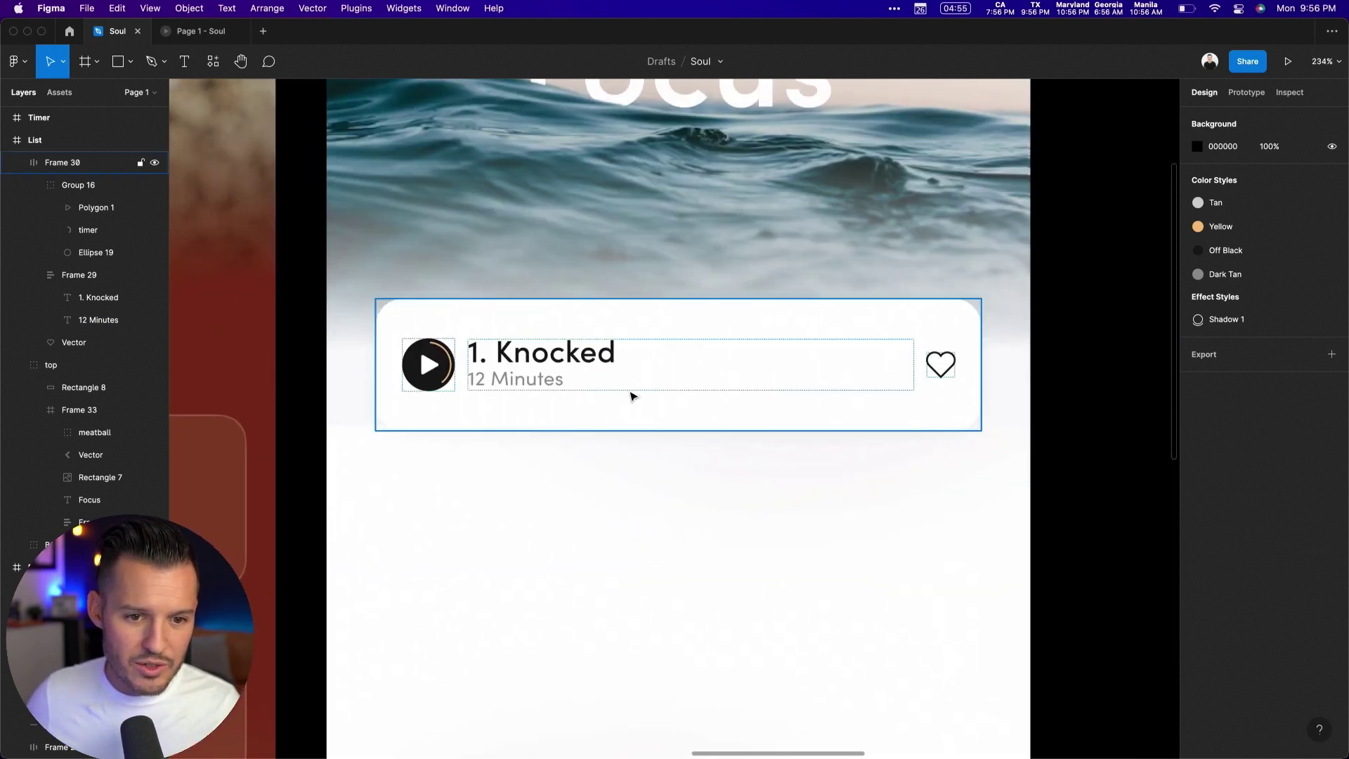
left_click(630, 392)
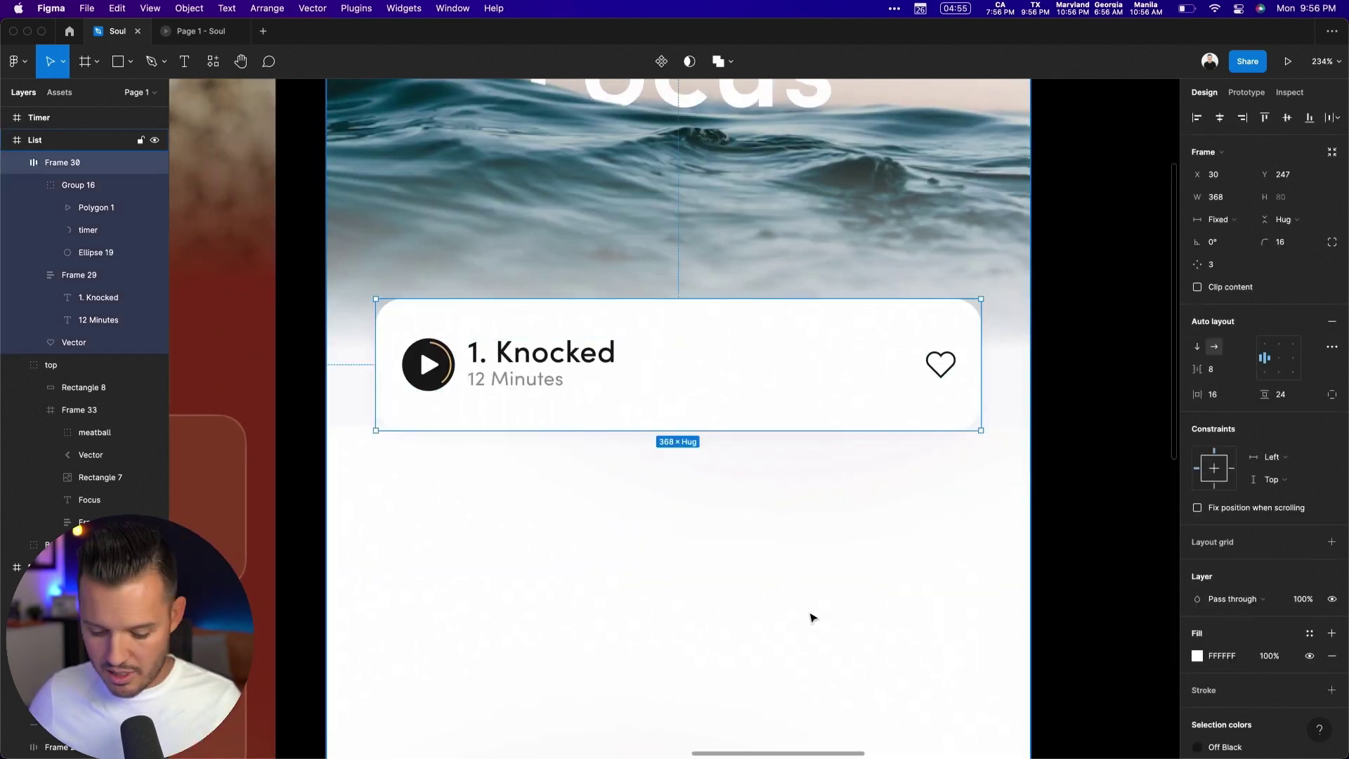
key("super+v")
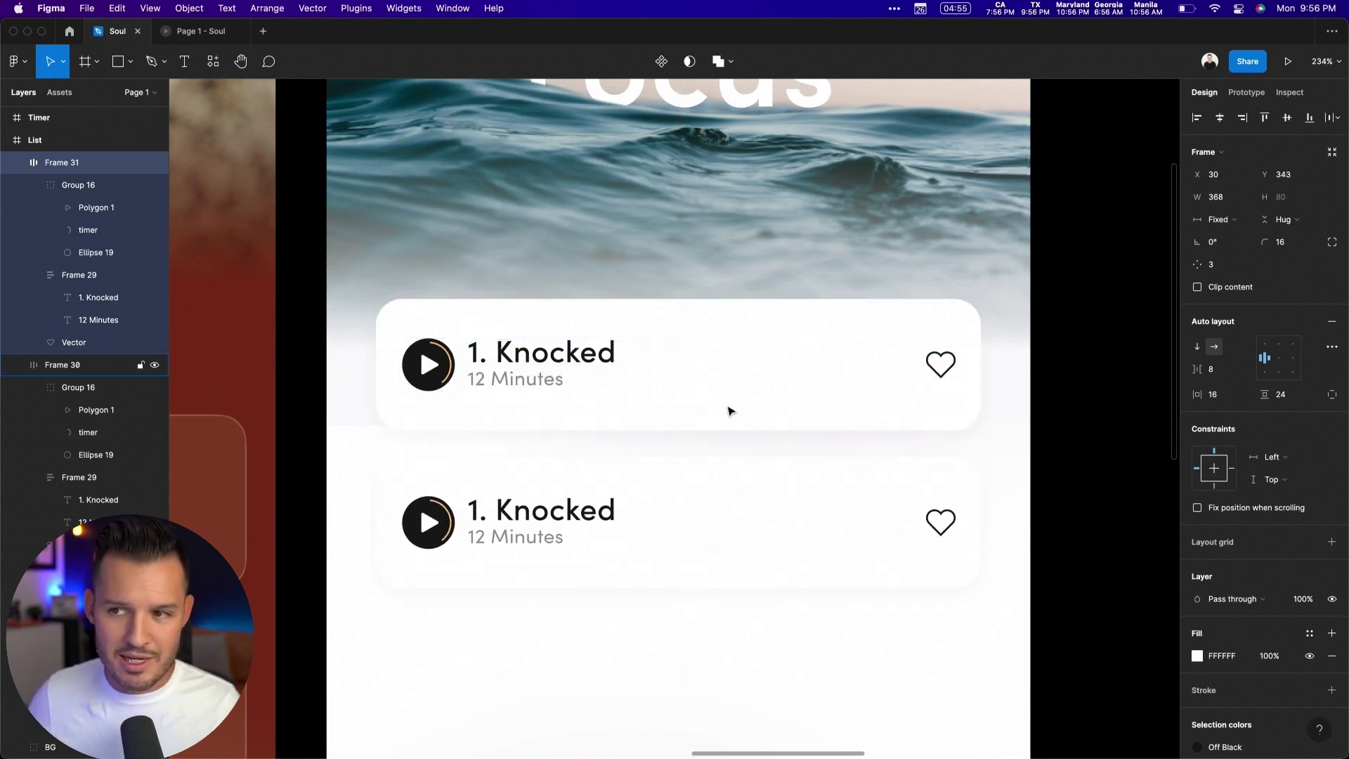
left_click(731, 411, "shift")
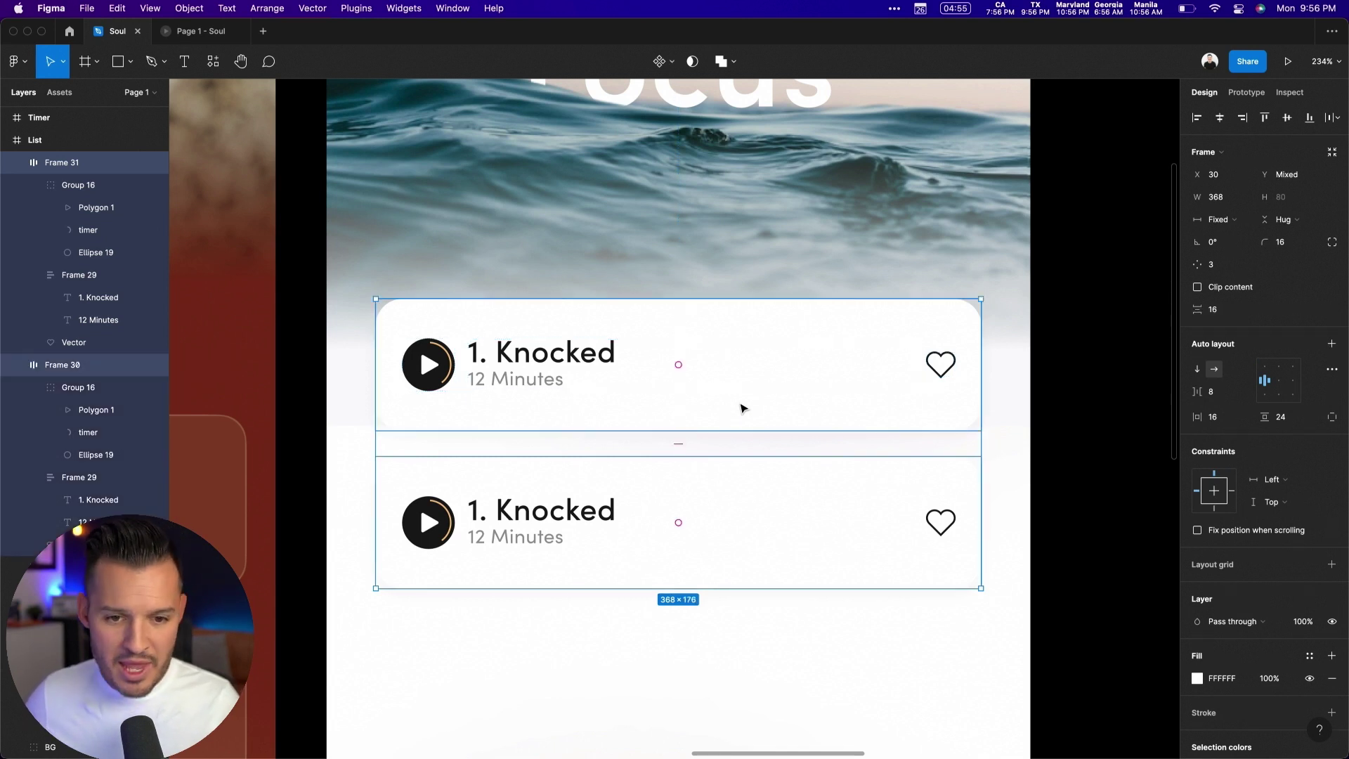
key("shift+a")
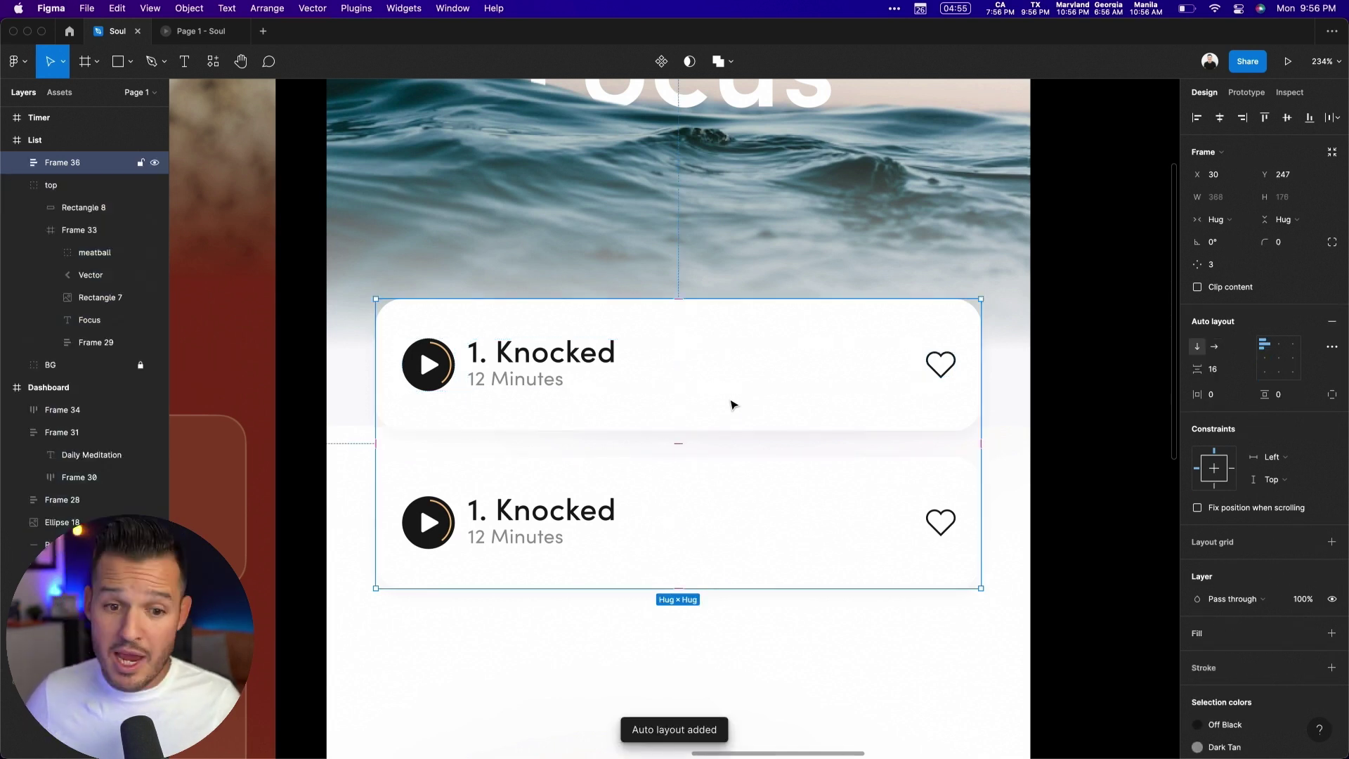
Step: Paste six more copies of the session card into the auto layout stack to fill the List screen
left_click(831, 563)
key("shift+0")
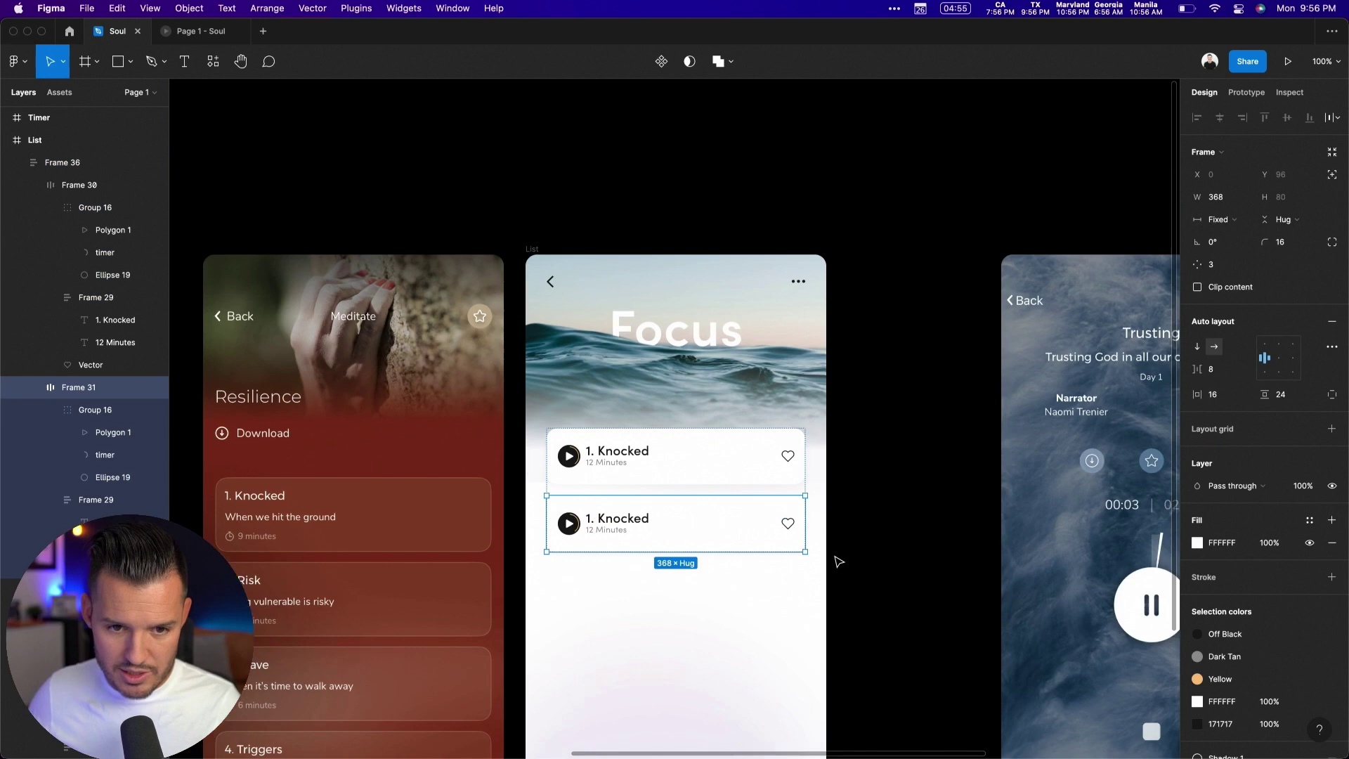
scroll(838, 562, "down", 5)
key("ctrl+v")
key("ctrl+v")
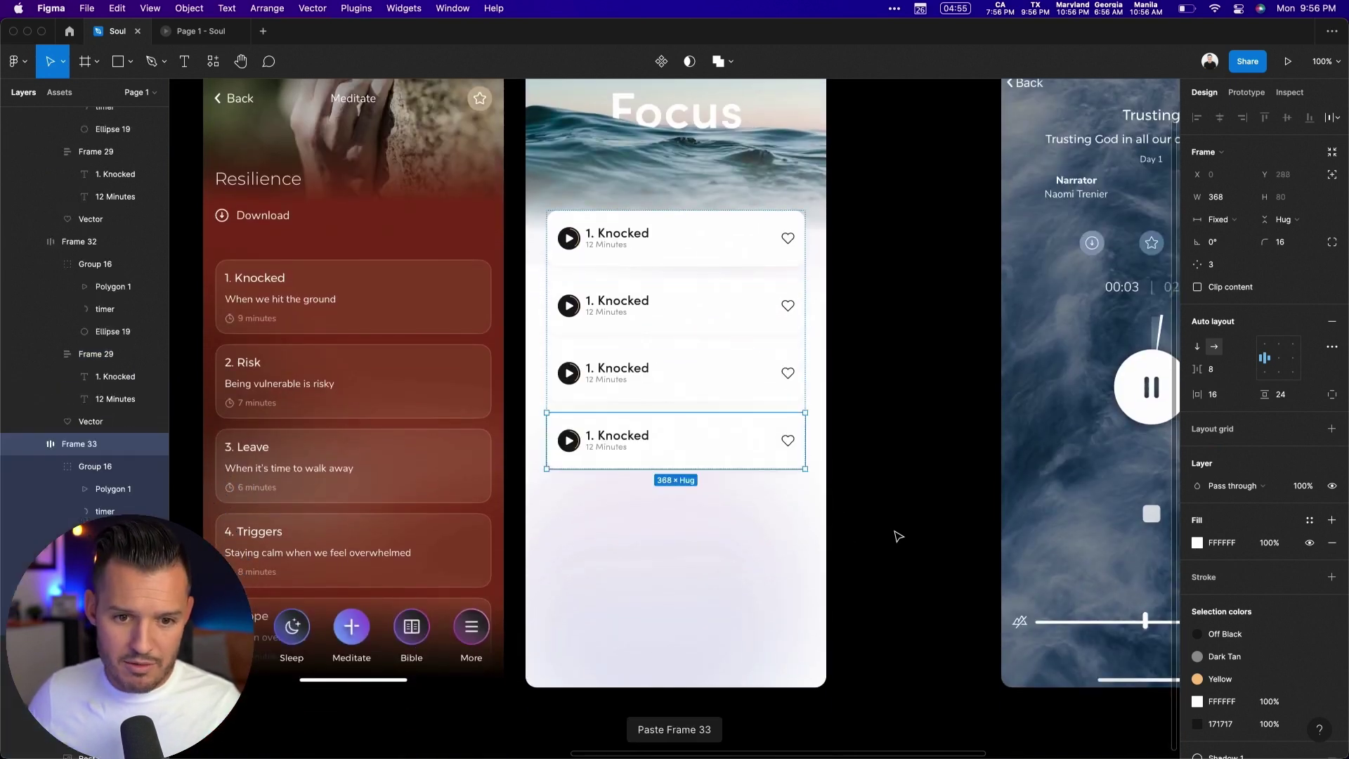
key("ctrl+v")
key("ctrl+v")
key("ctrl+v")
key("ctrl+v")
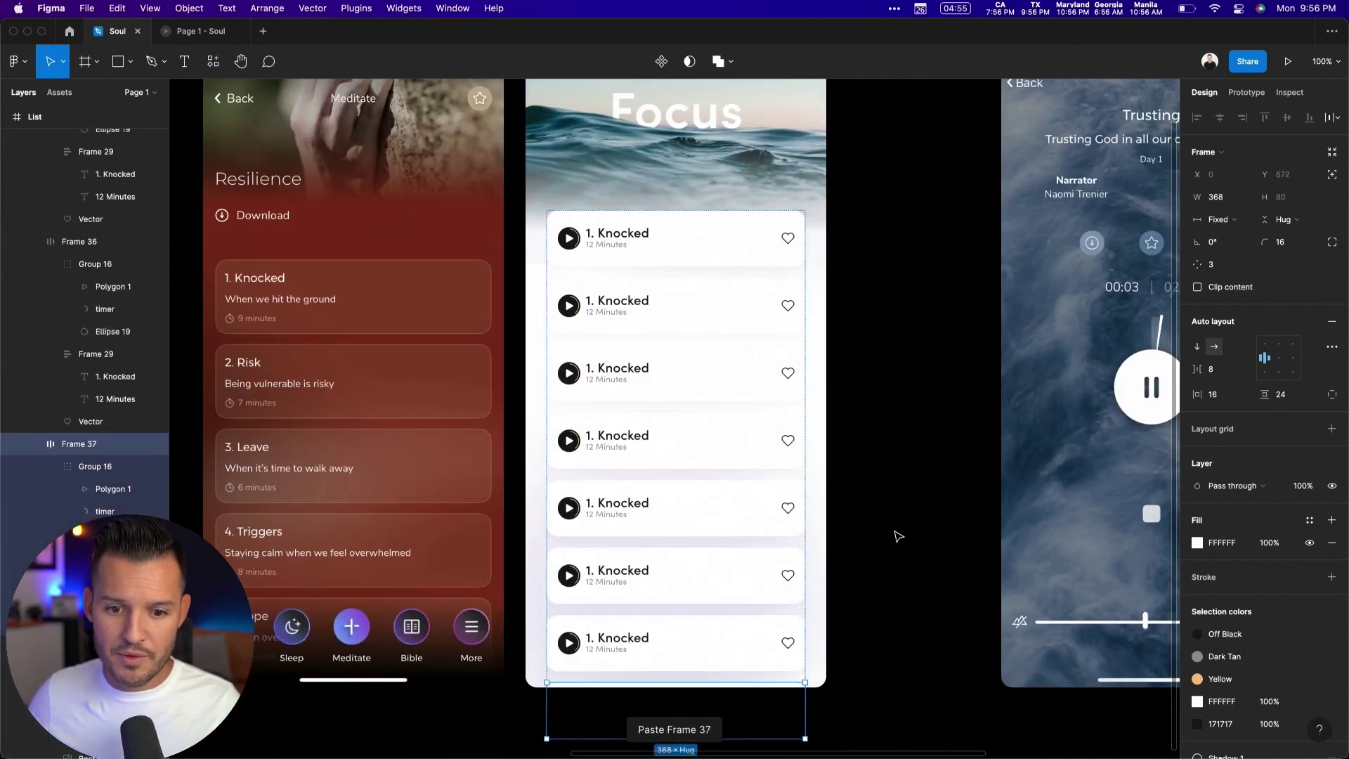
left_click(889, 534)
scroll(903, 202, "up", 3)
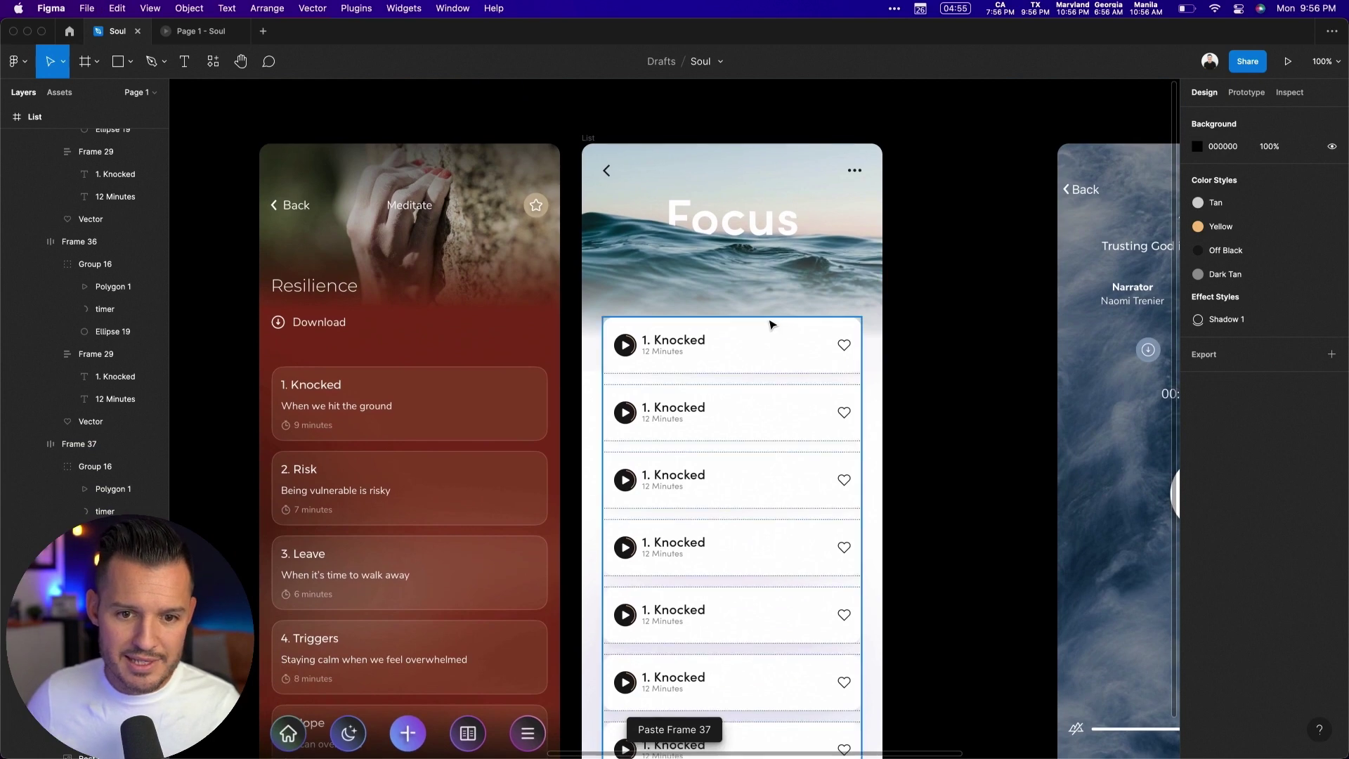
Step: Move the whole stack of session cards up over the hero image to about Y 184
left_click(782, 347)
key("shift+a")
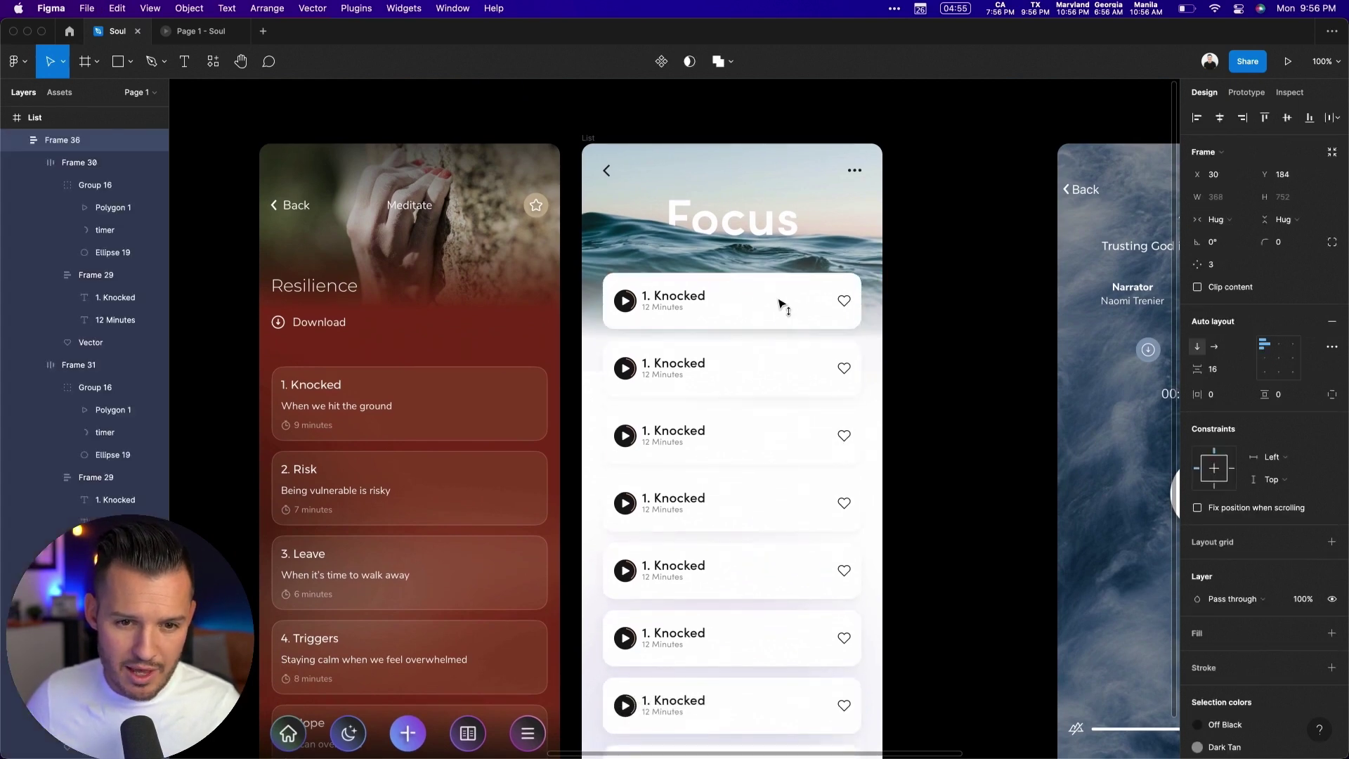
left_click_drag(780, 304, 780, 306)
Step: Add one more copy of the session card at the end of the stack
left_click_drag(970, 605, 951, 392)
double_click(766, 565)
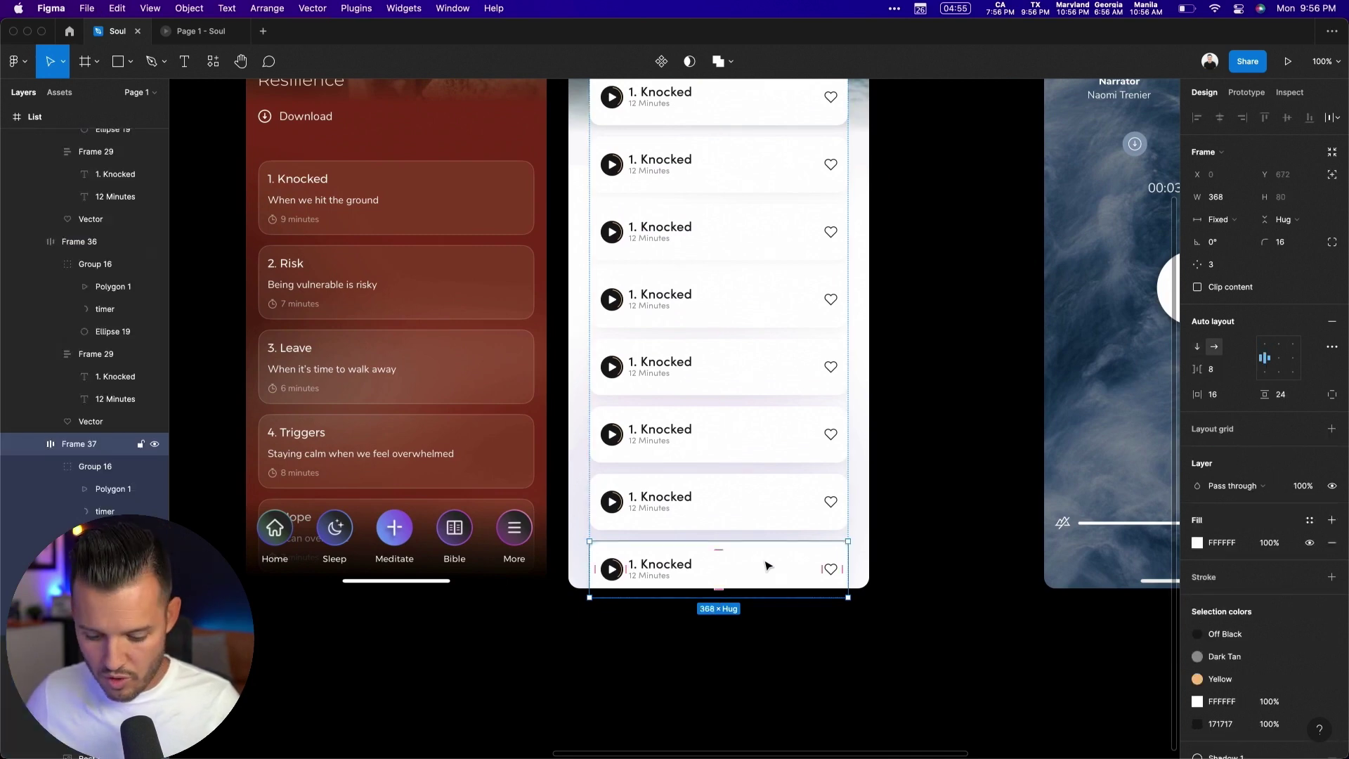
key("super+v")
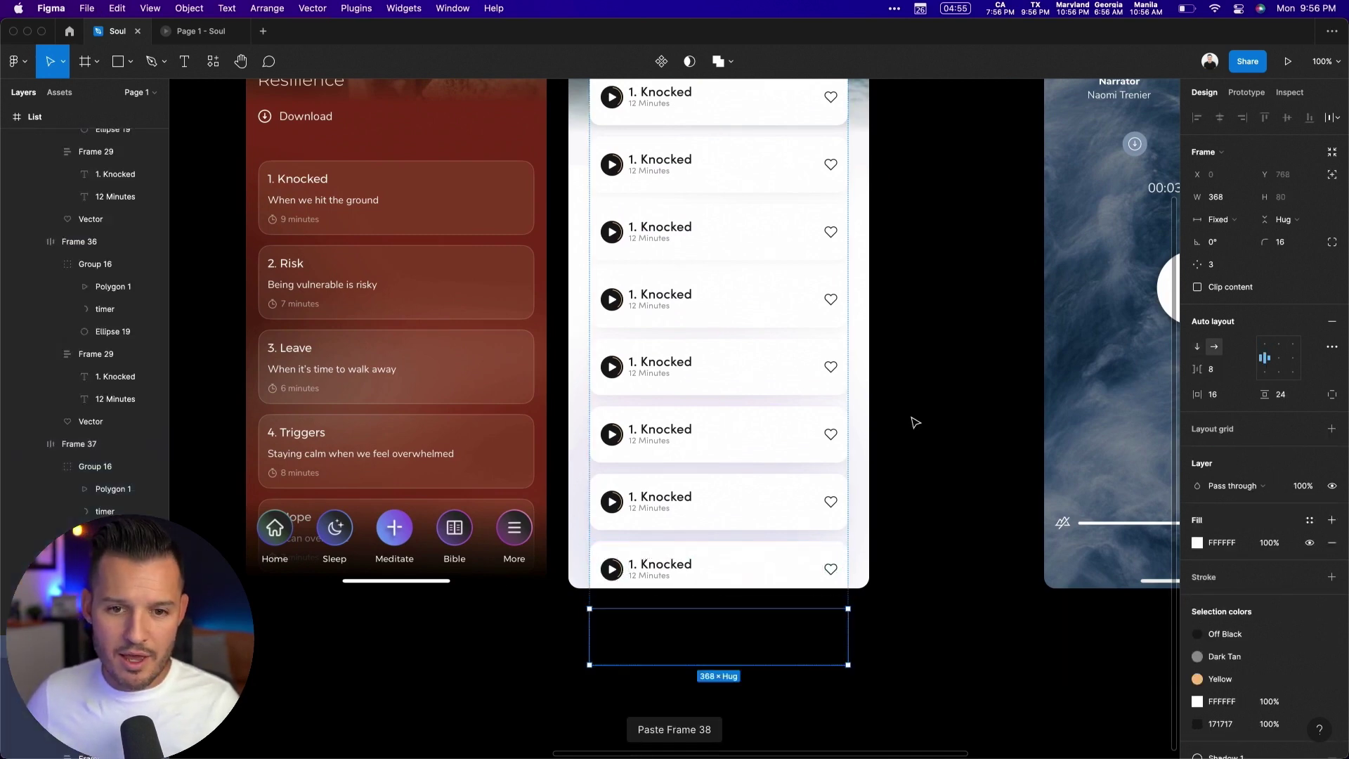
left_click(912, 379)
left_click_drag(911, 373, 912, 578)
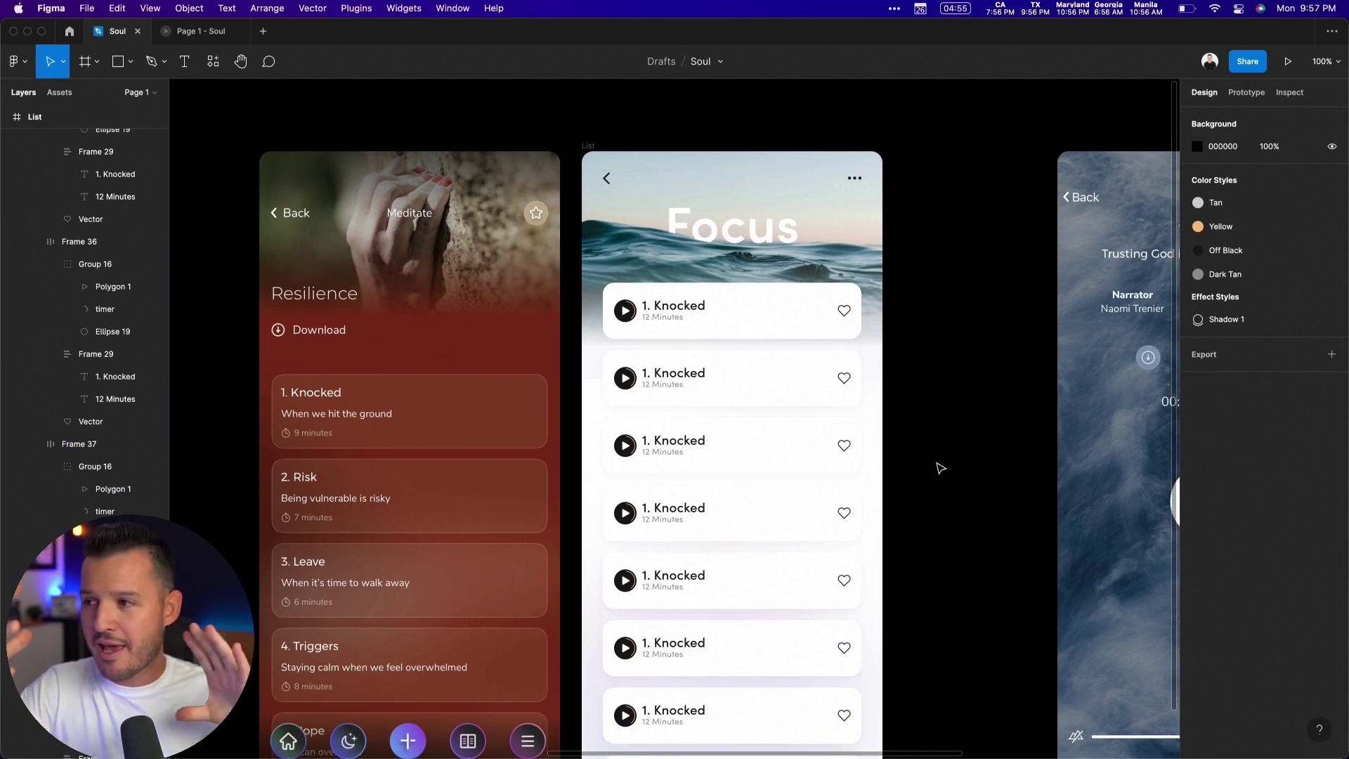
Step: Retitle the second, third and fourth session cards as "2. Risk", "3. Leave" and "4. Triggers"
left_click_drag(893, 471, 930, 361)
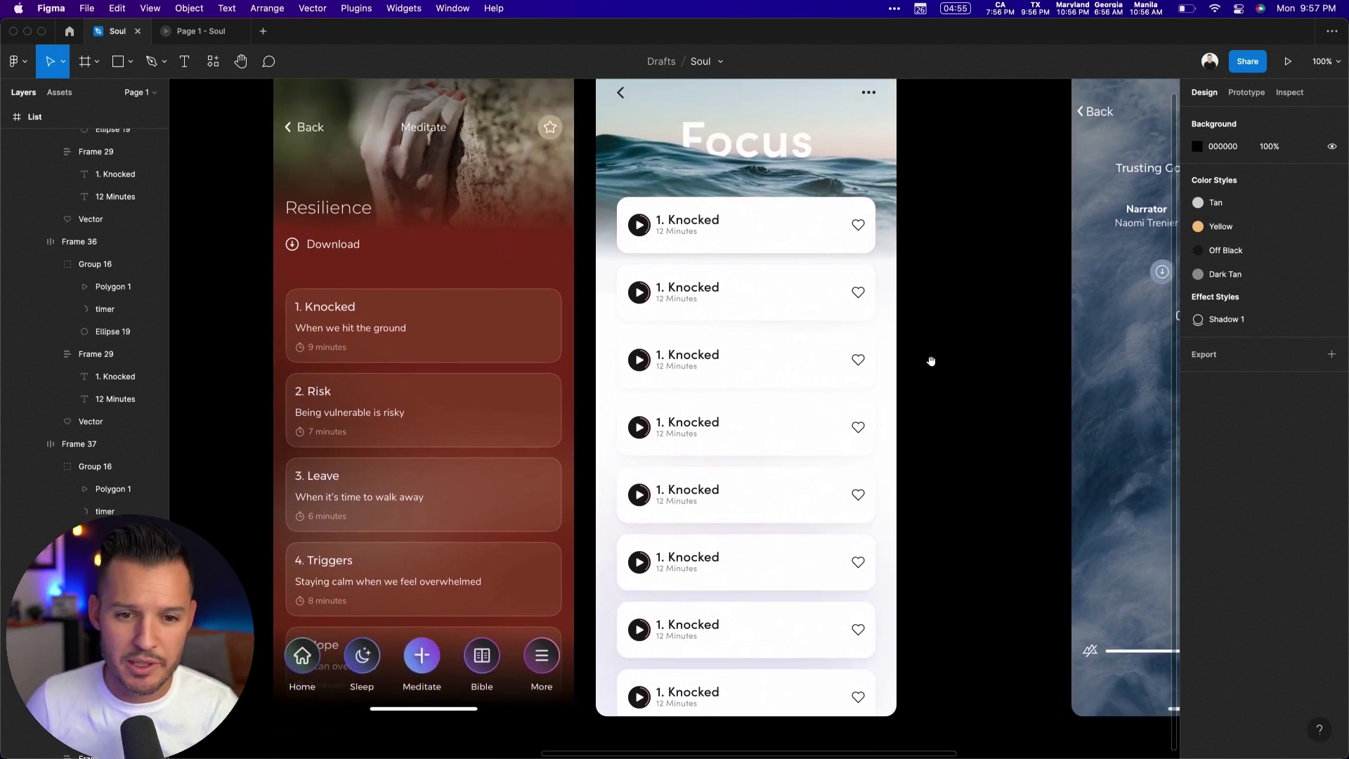
left_click(661, 292)
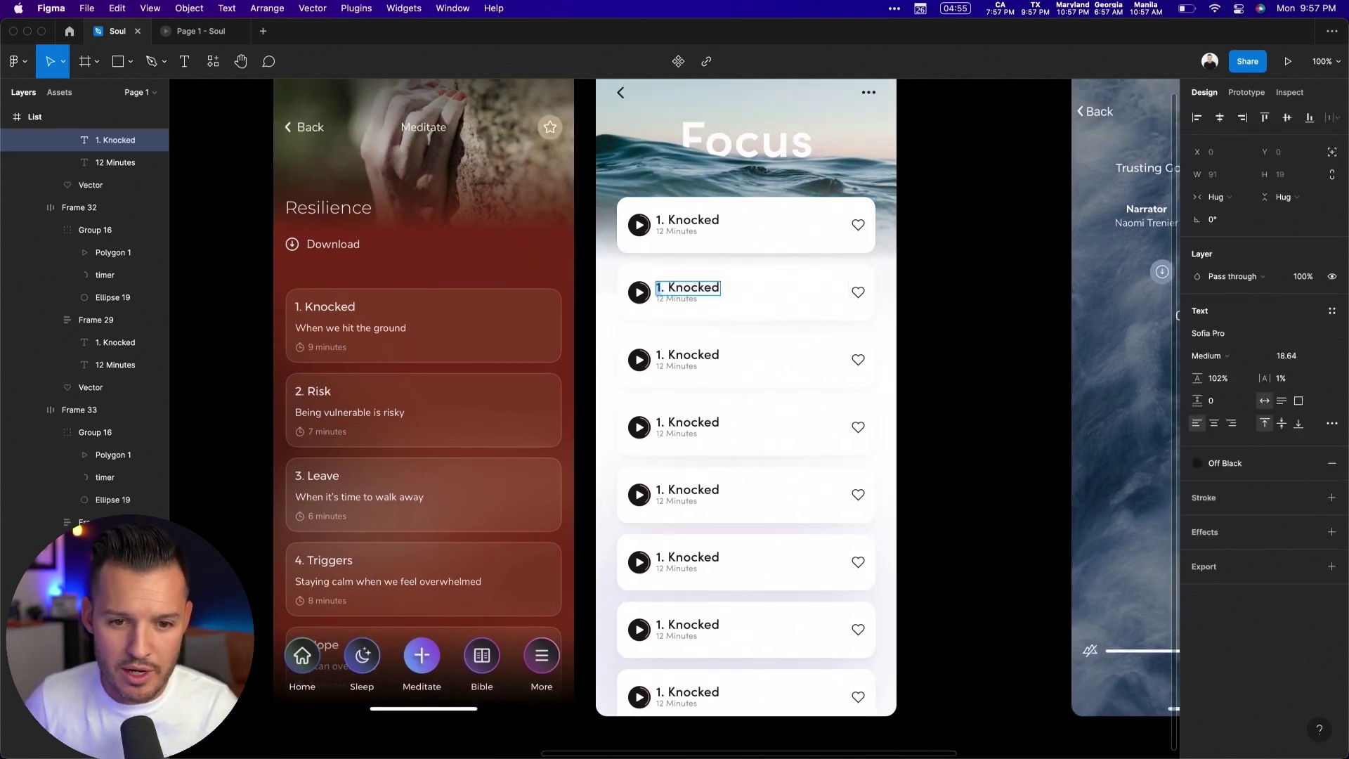
type("2")
double_click(689, 286)
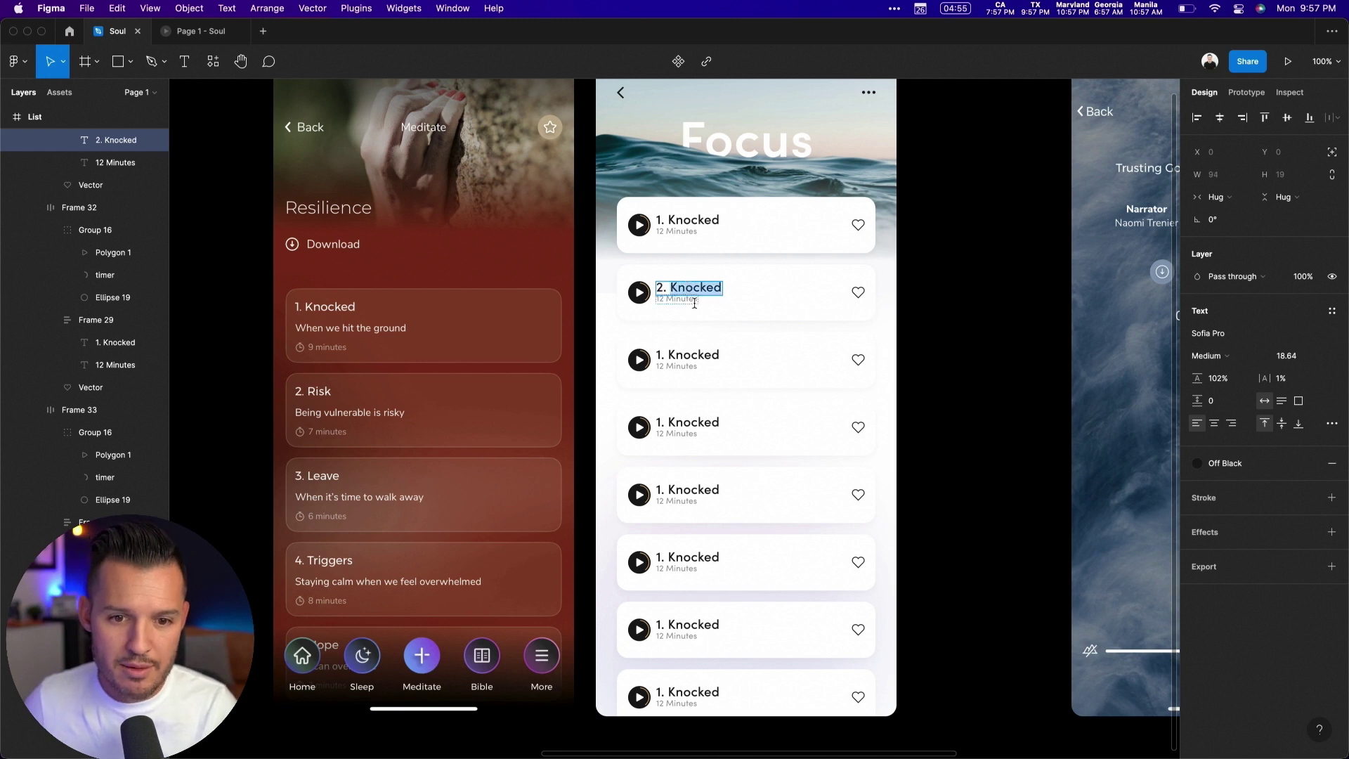
type("Risk")
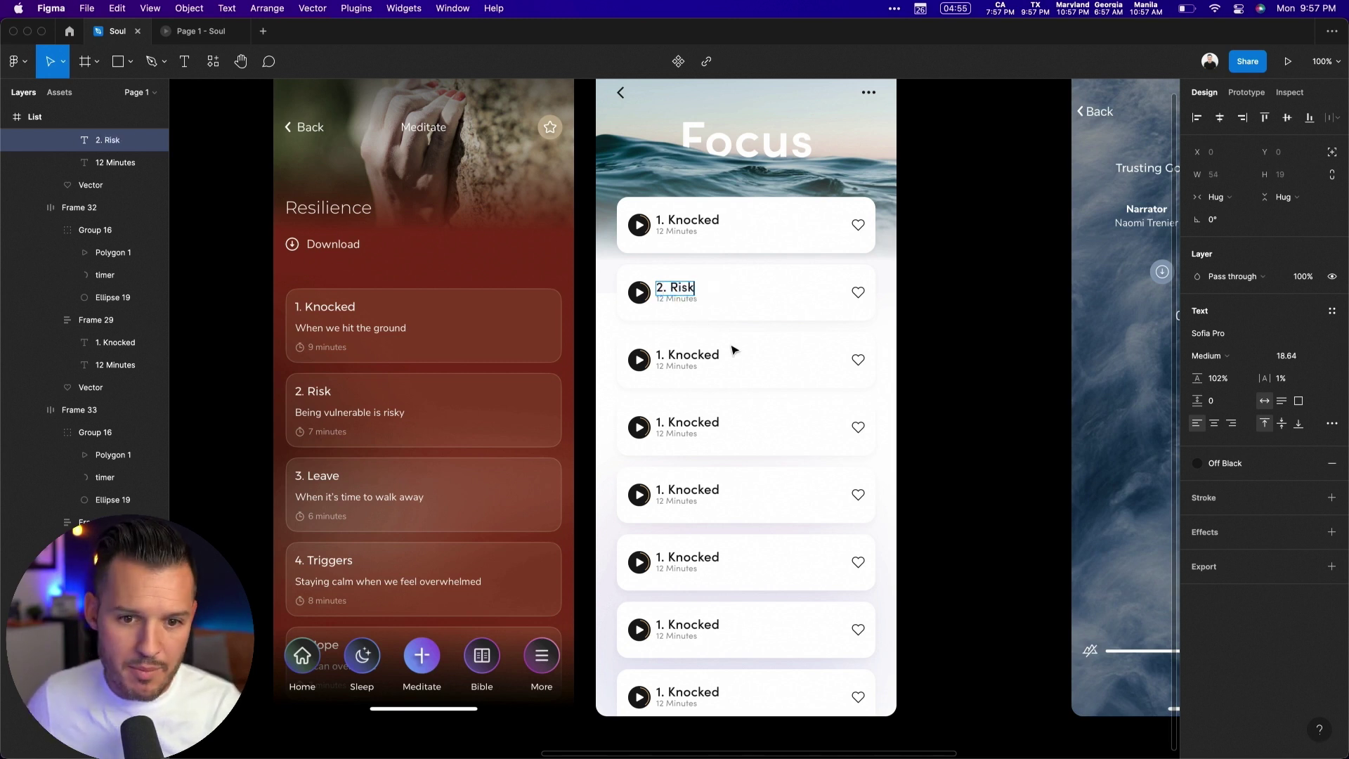
double_click(661, 355)
type("3. Leave")
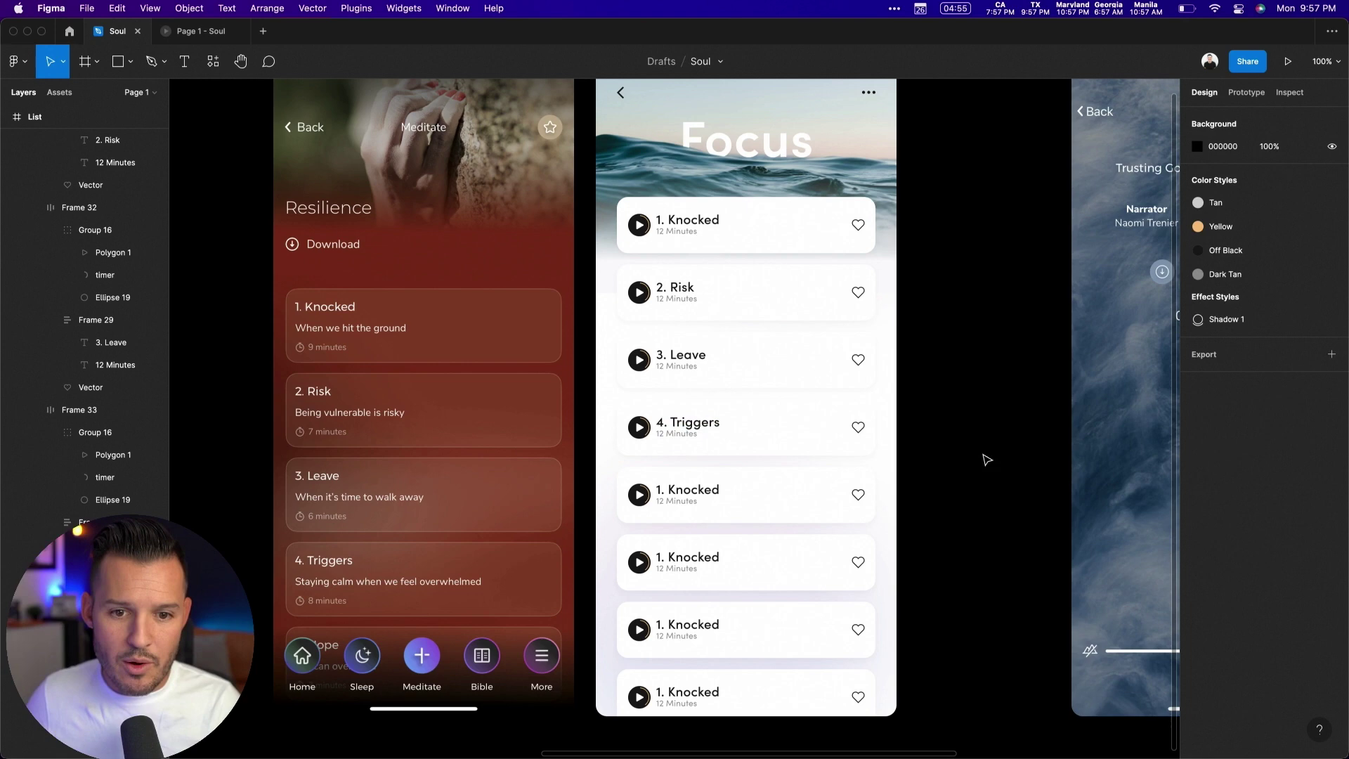
Step: Apply the Yellow color style as both fill and stroke to the hearts on the second, fourth and seventh cards
key("z")
left_click_drag(1033, 182, 729, 485)
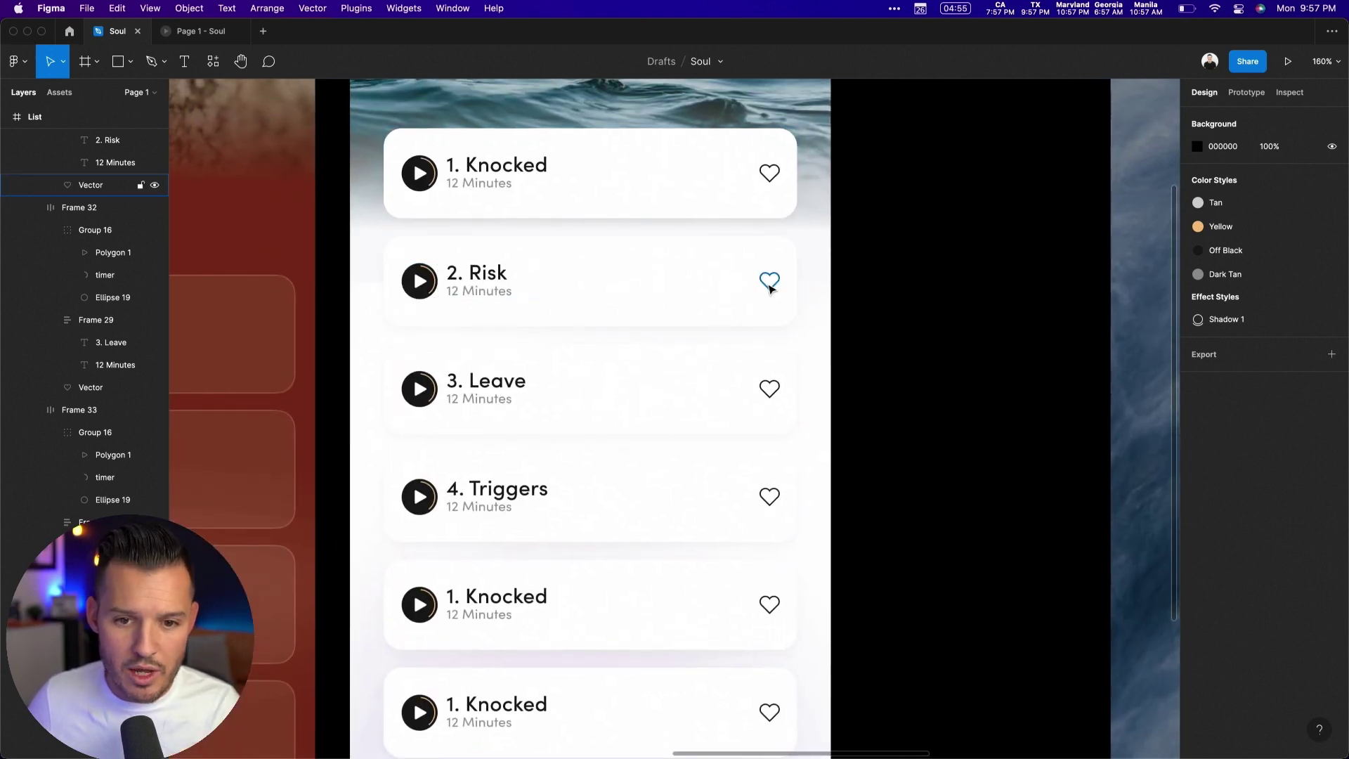
left_click(772, 286, "super")
left_click(770, 500, "shift+super")
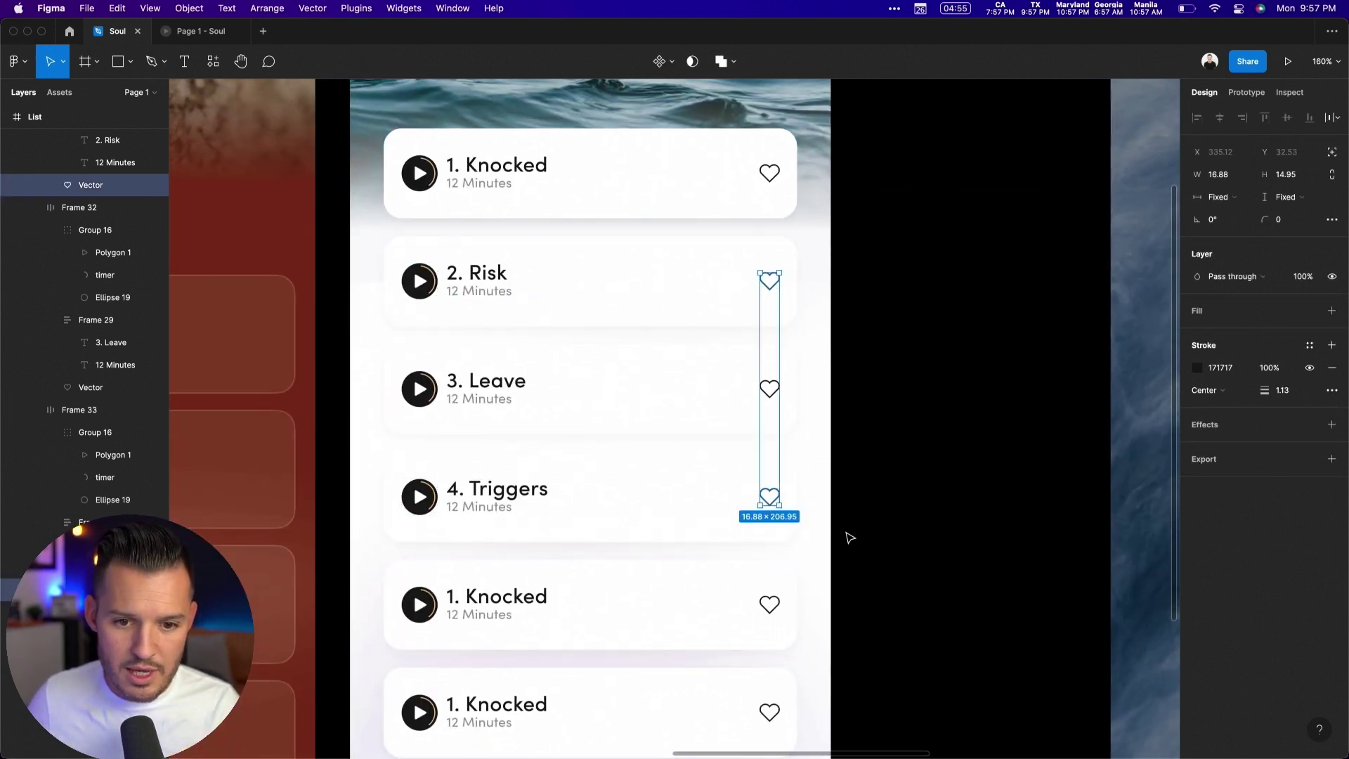
scroll(852, 538, "down", 5)
left_click(776, 496, "shift+super")
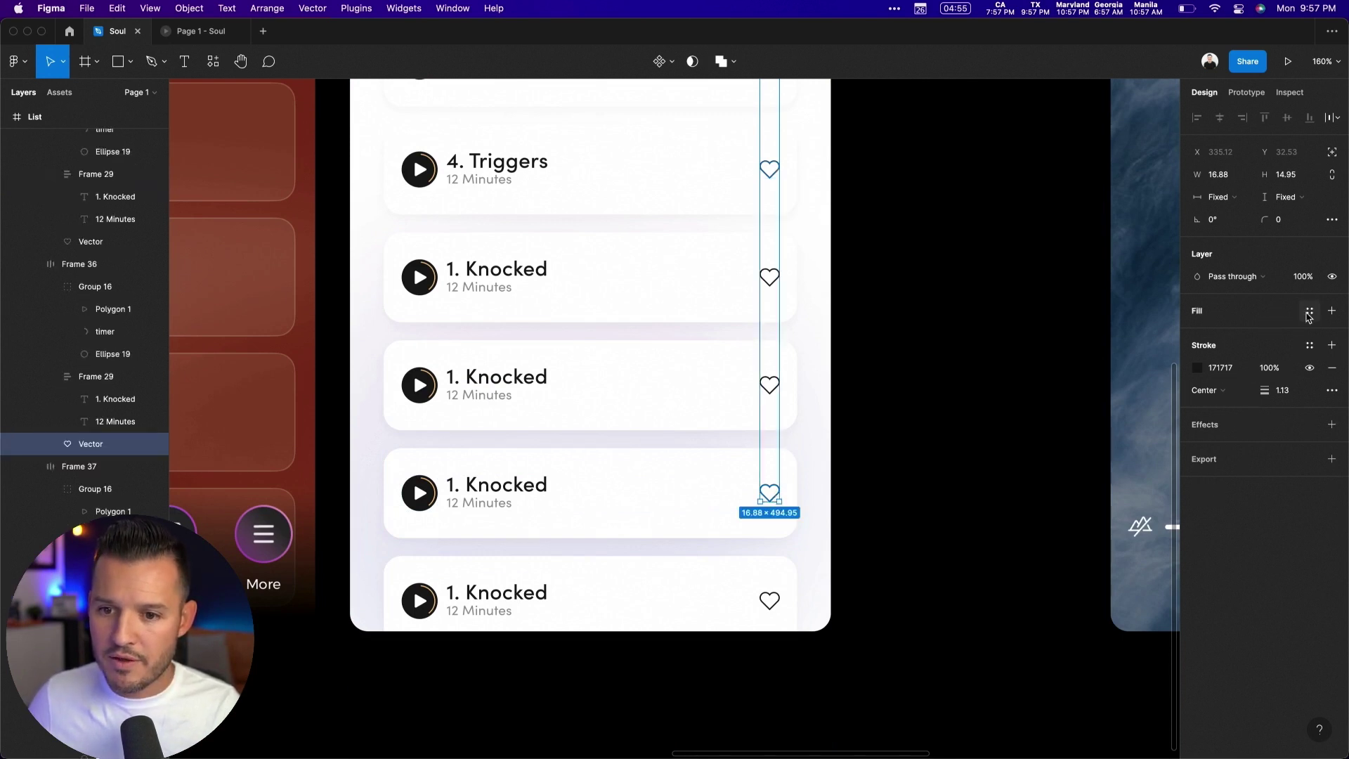
left_click(1309, 310)
left_click(1233, 418)
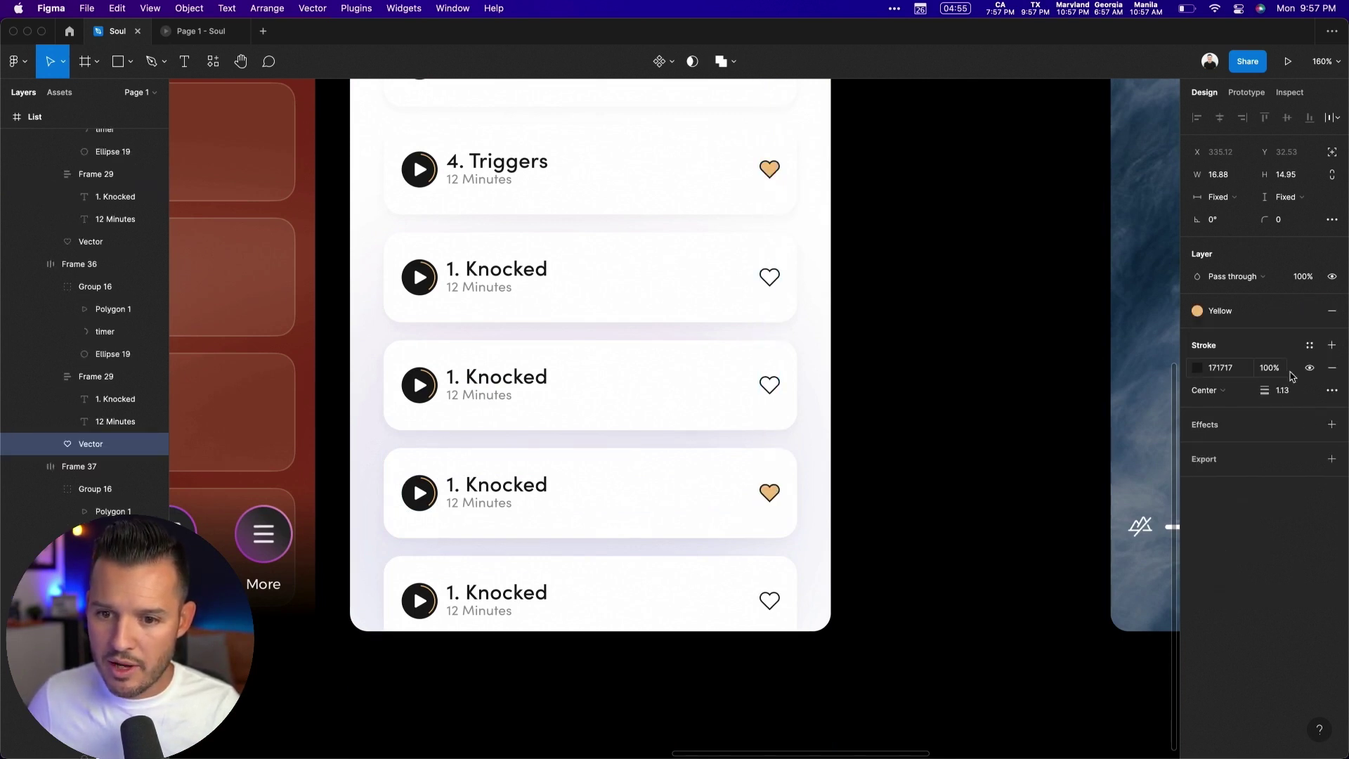
left_click(1308, 344)
left_click(1241, 451)
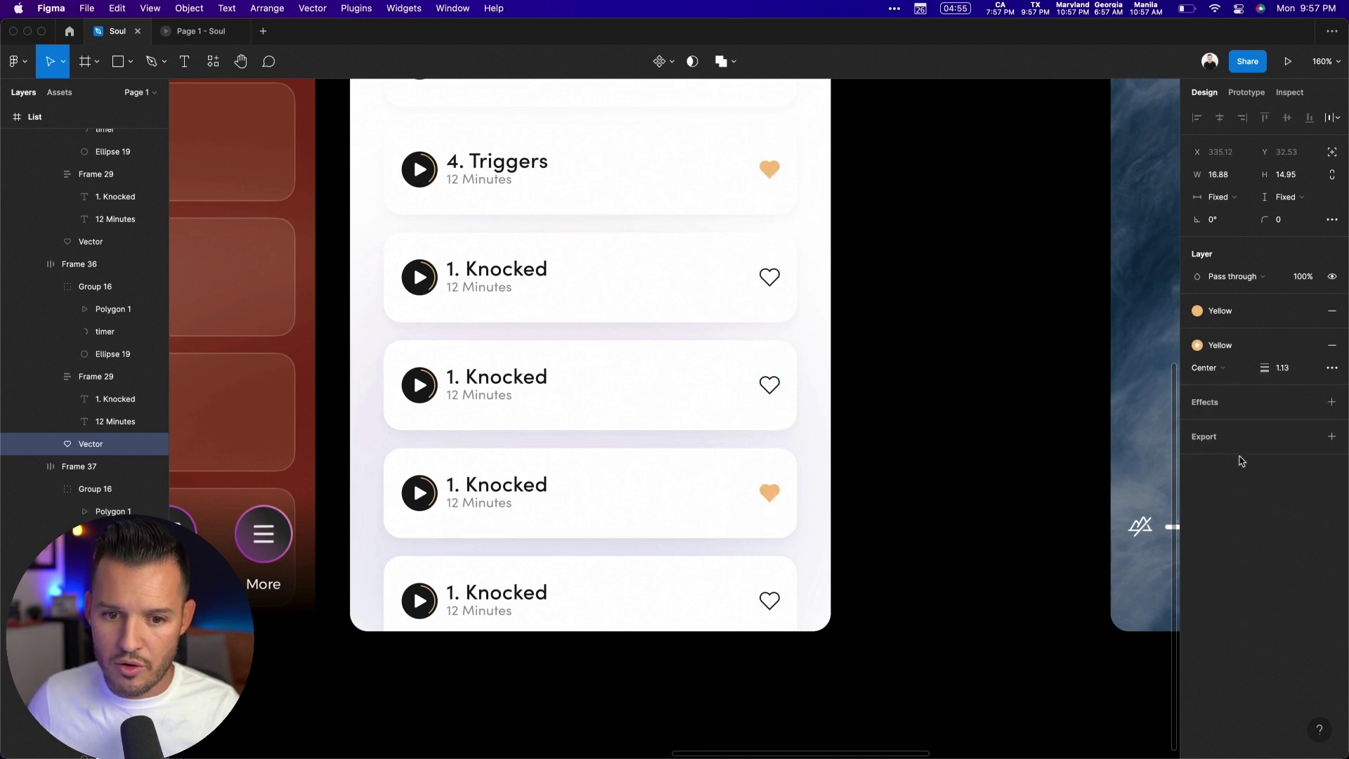
Step: Hide the yellow progress rings around the play buttons on the "3. Leave" and "4. Triggers" cards
left_click(933, 483)
key("shift+0")
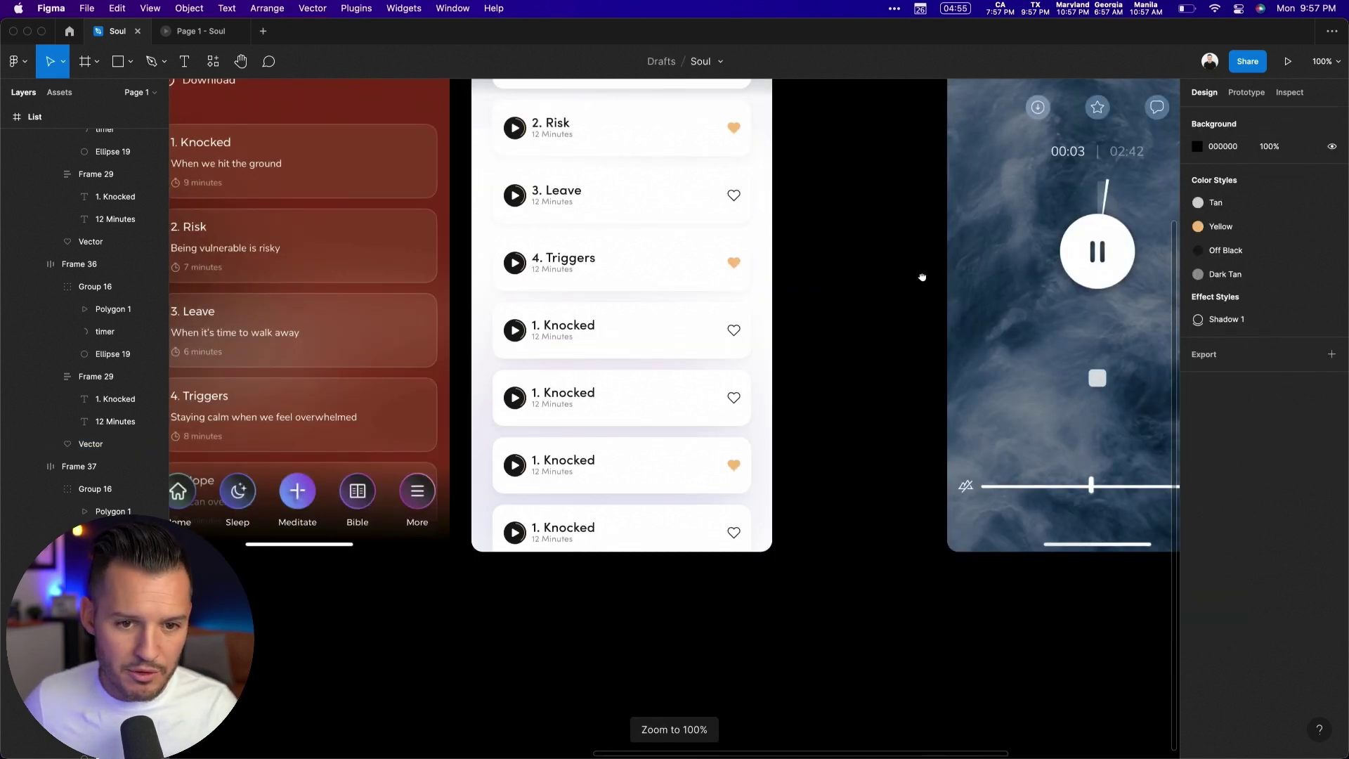
left_click_drag(922, 277, 983, 403)
scroll(642, 421, "up", 5)
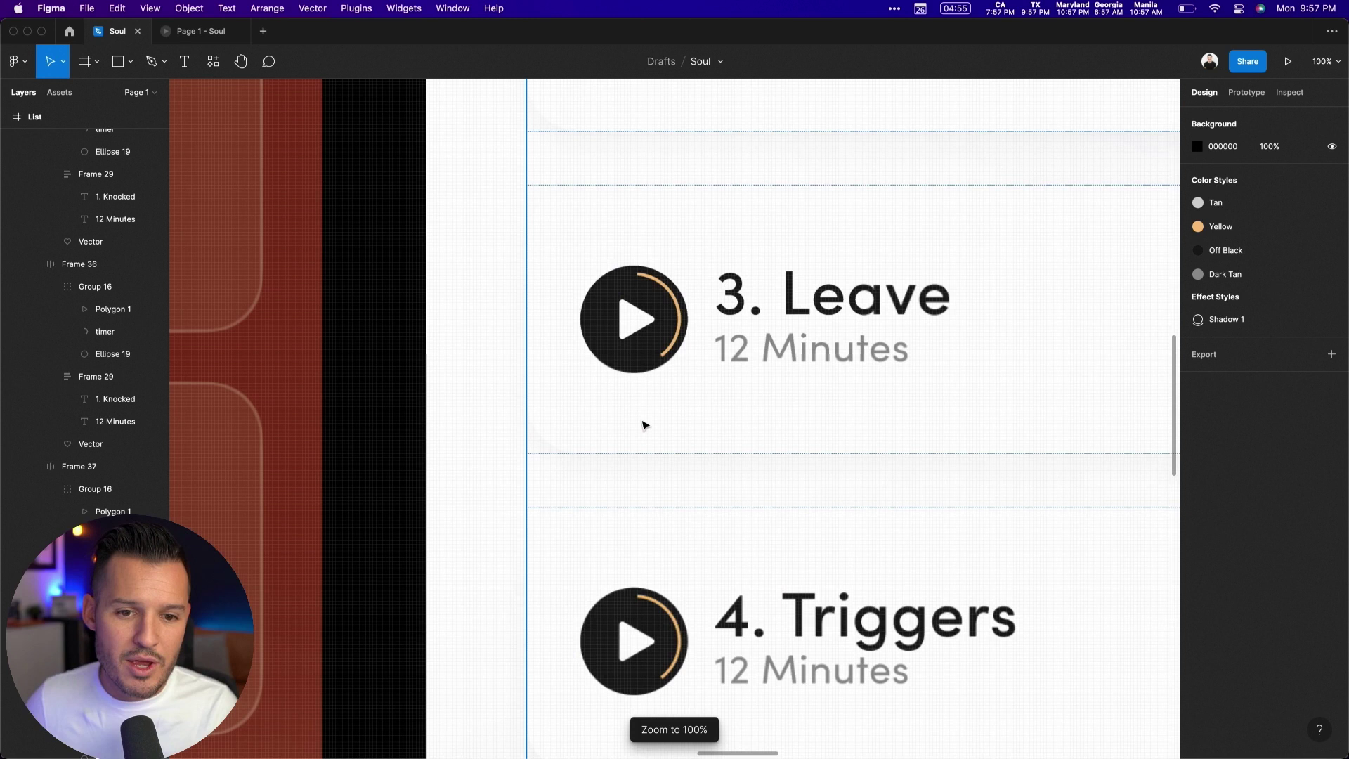
left_click(671, 349)
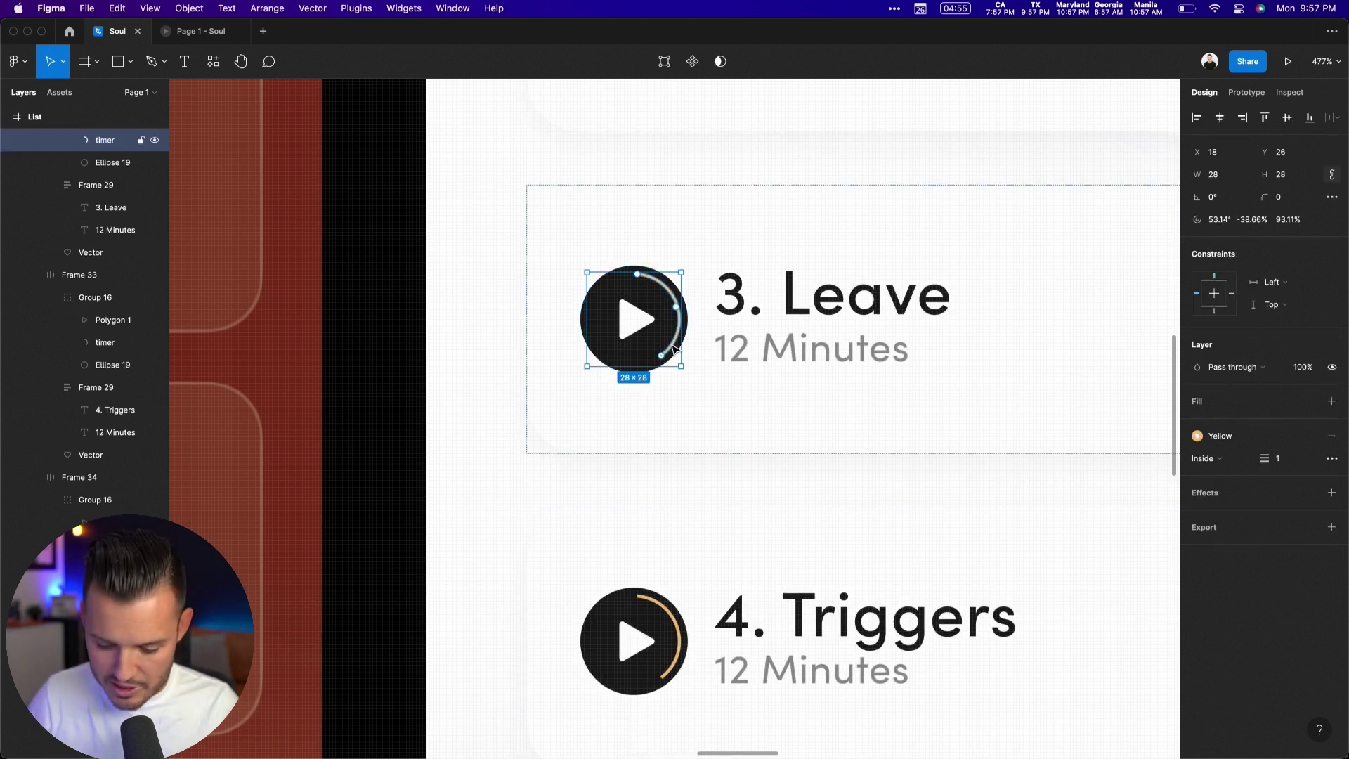
scroll(671, 352, "down", 5)
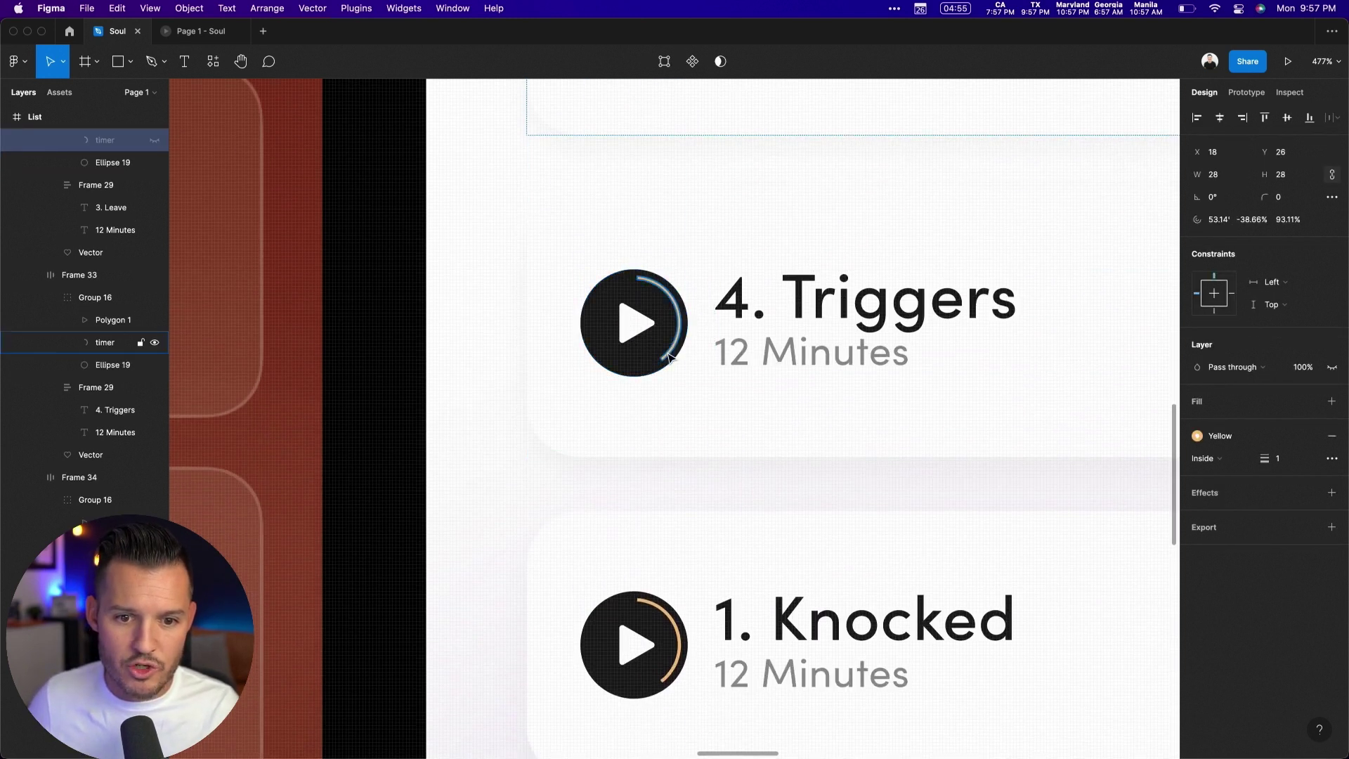
left_click(670, 356)
key("super+shift+h")
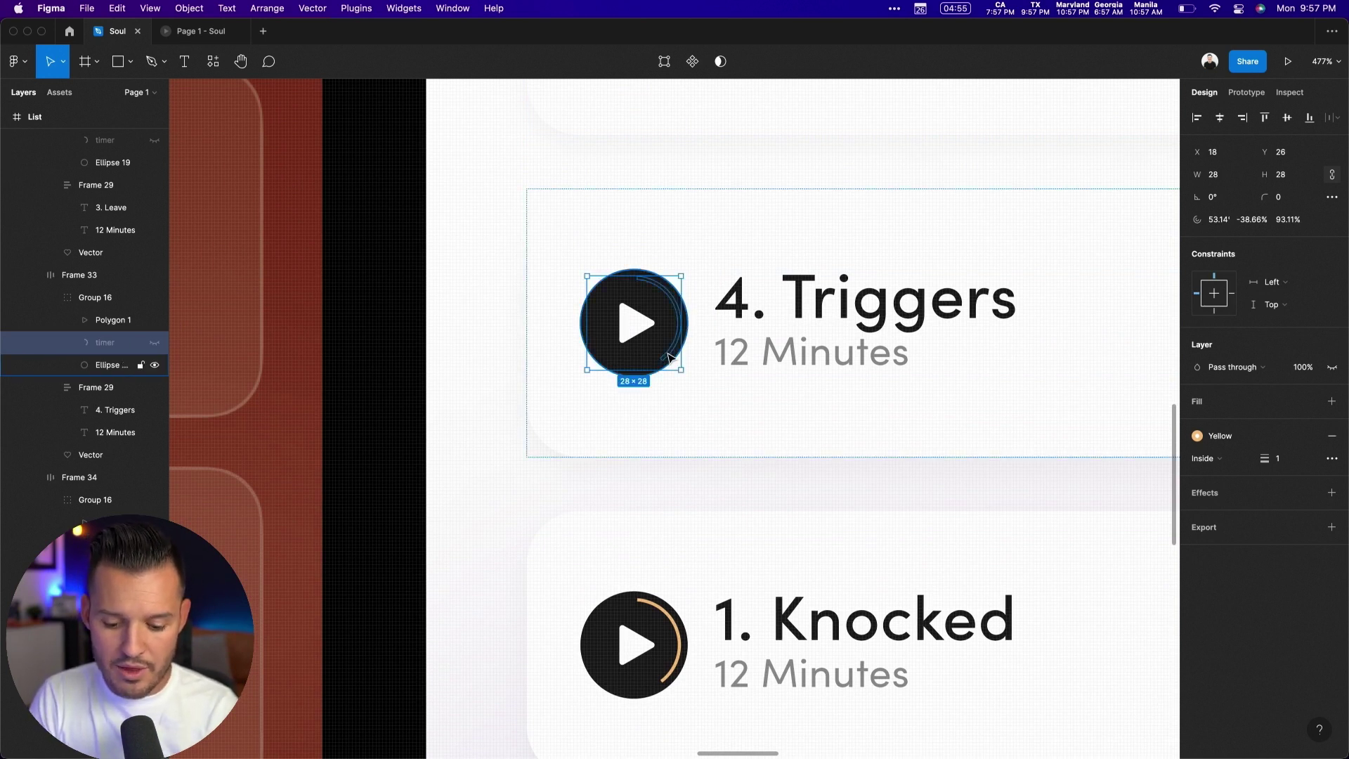
key("shift+0")
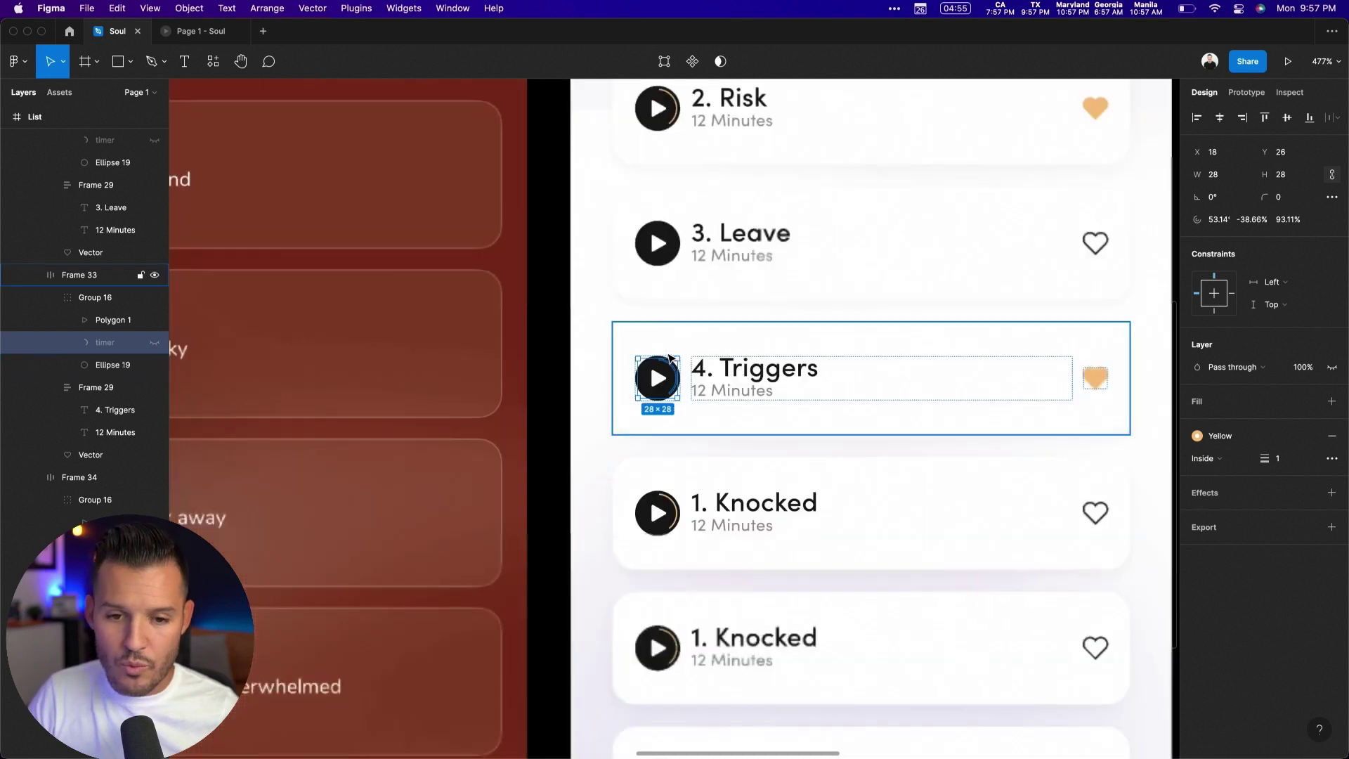
left_click(958, 276)
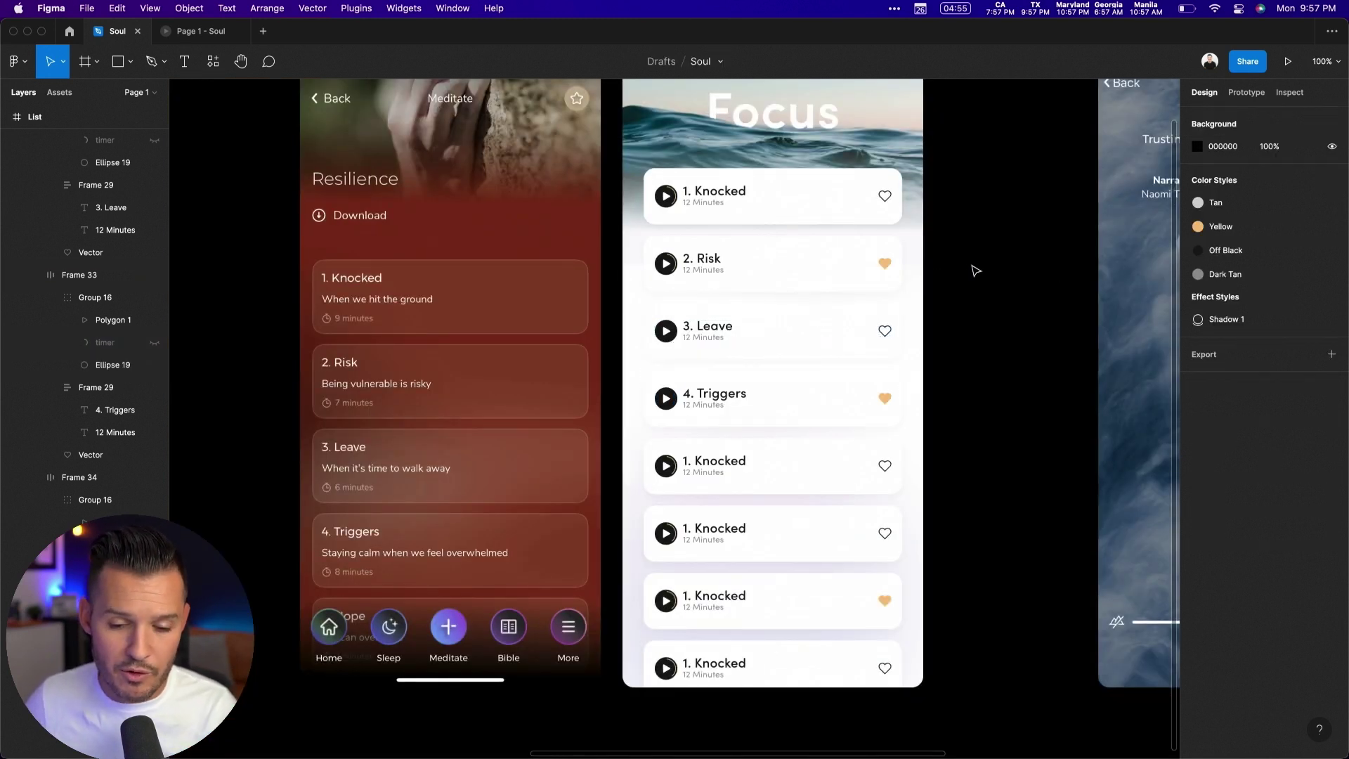
Step: Move the Timer screen and its blue reference screen closer to the List screen, placing Timer ahead of the reference
left_click_drag(973, 269, 882, 304)
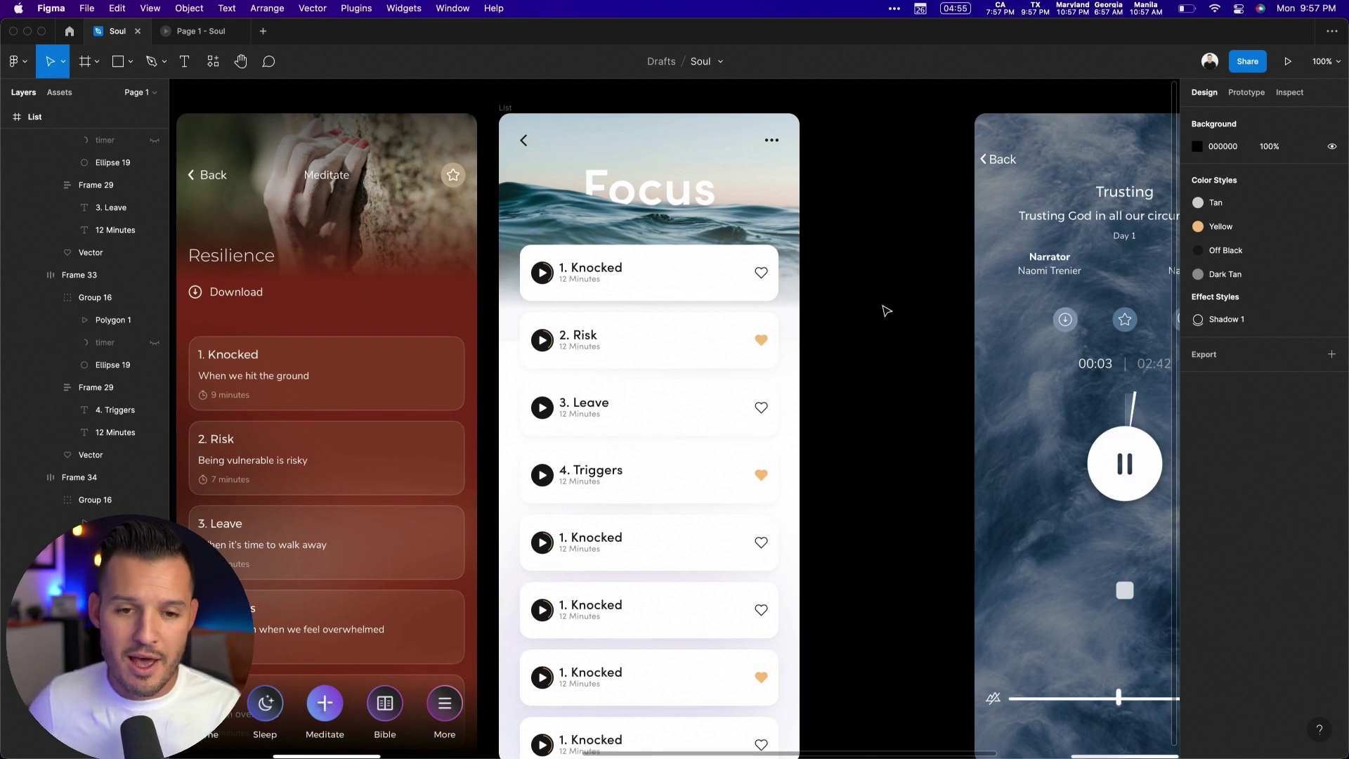
key("minus")
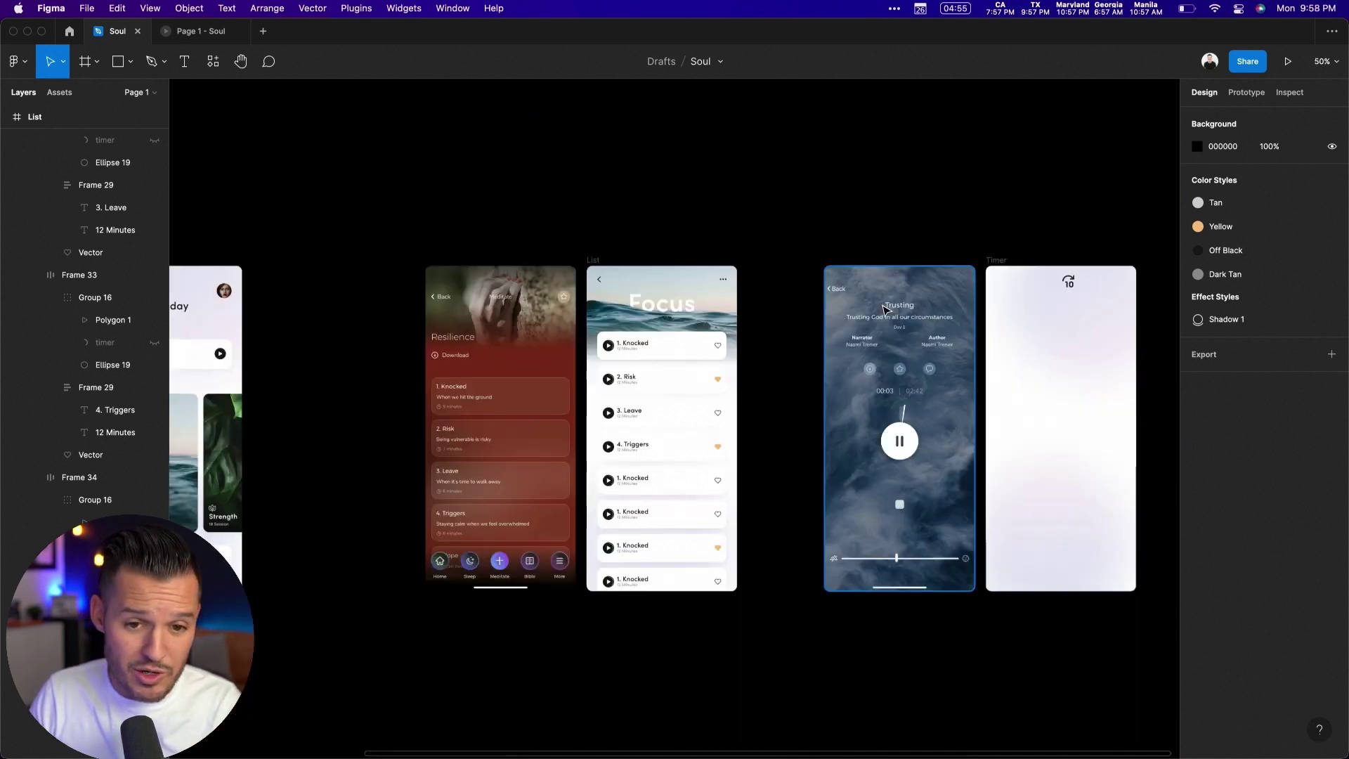
scroll(784, 372, "right", 4)
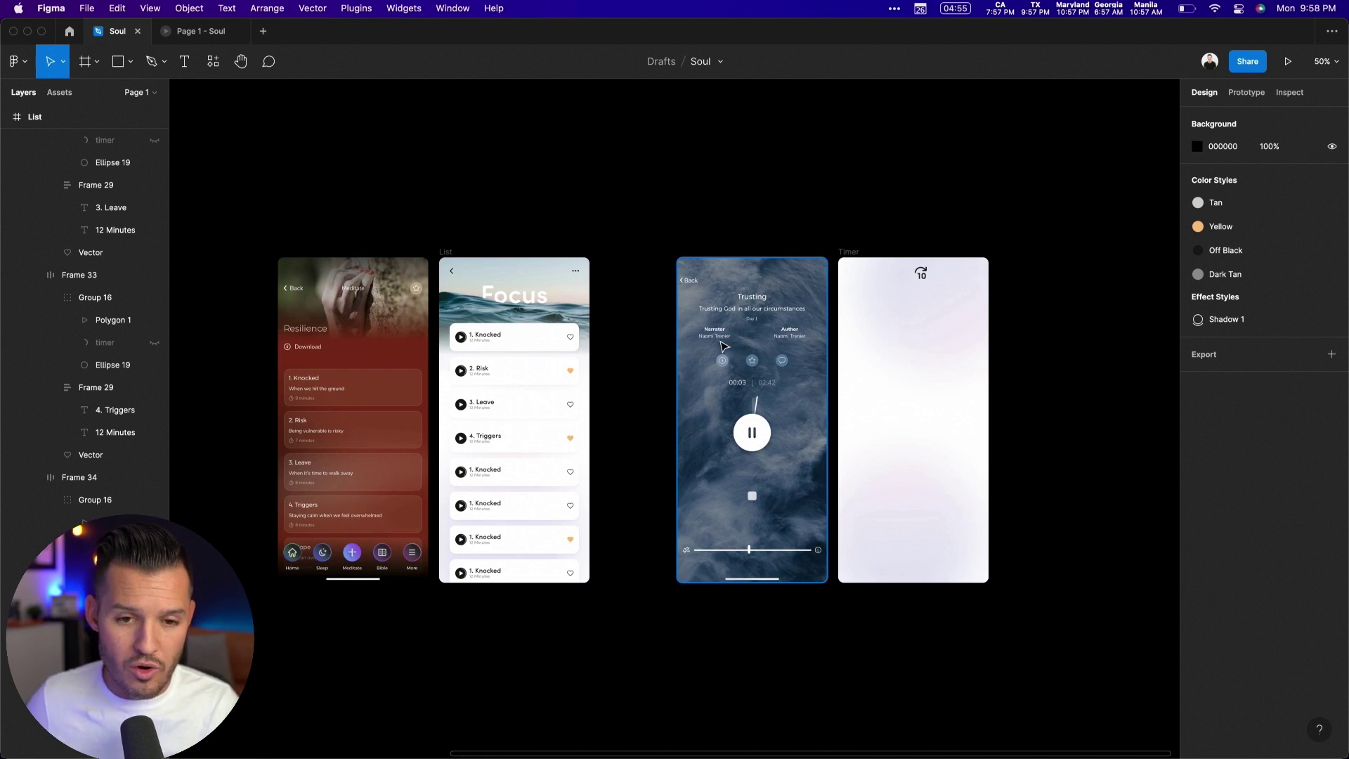
left_click_drag(984, 349, 1048, 349)
left_click_drag(848, 254, 622, 254)
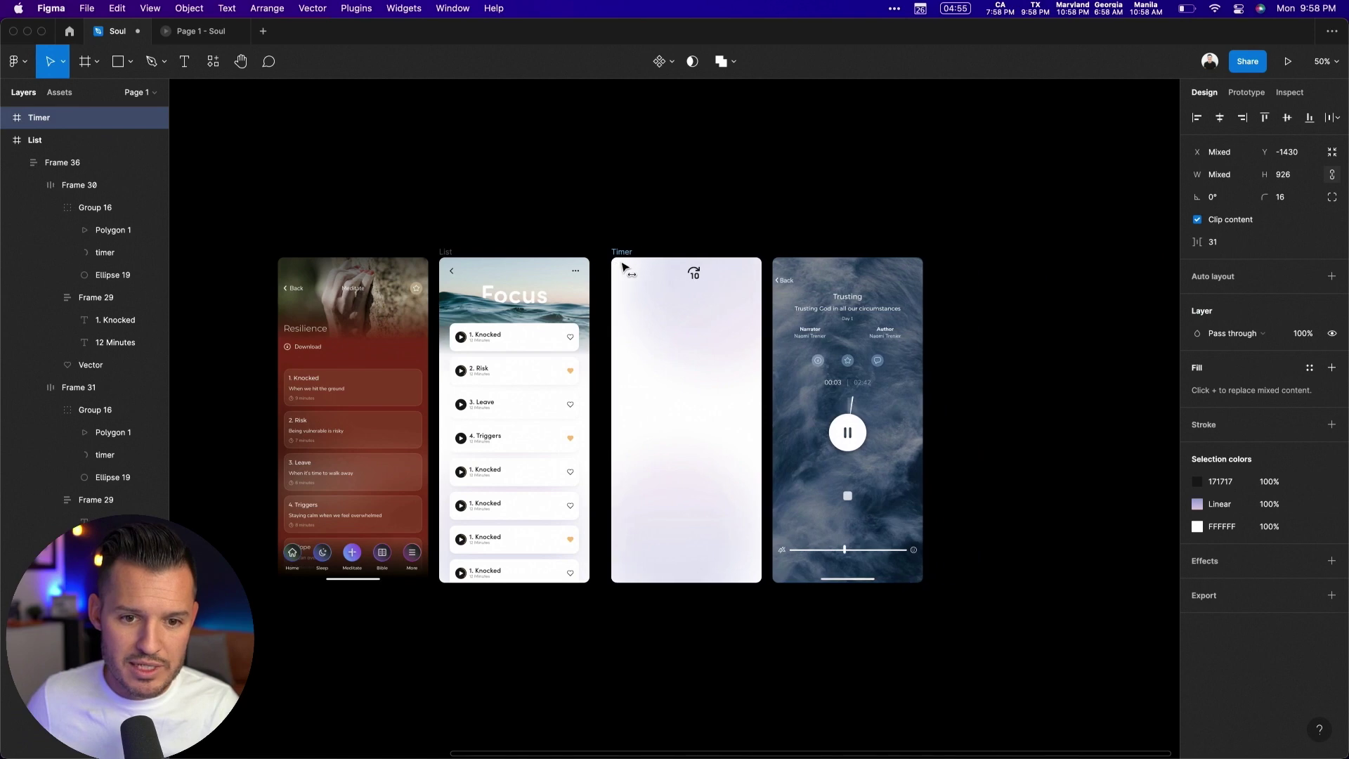
left_click_drag(973, 214, 366, 600)
left_click_drag(517, 626, 665, 560)
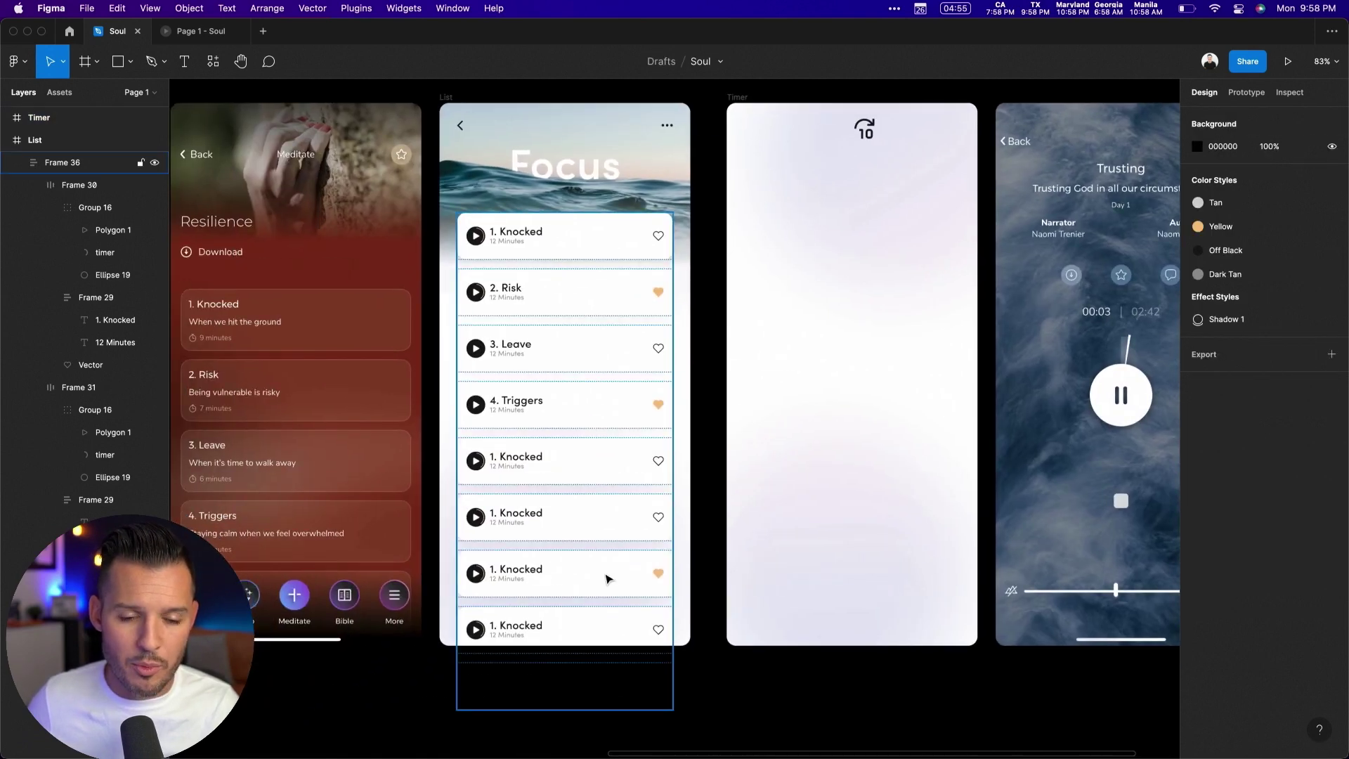
left_click_drag(446, 556, 707, 590)
scroll(773, 611, "right", 6)
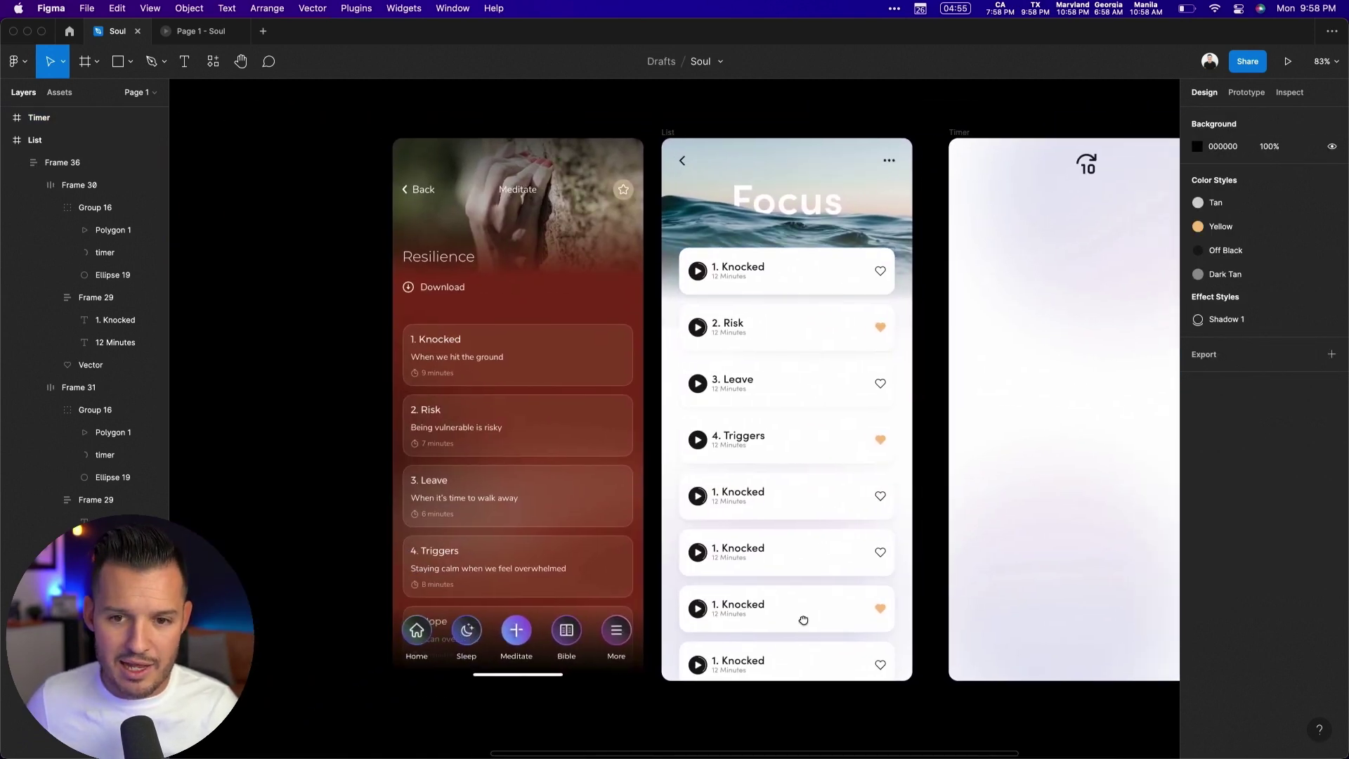
left_click(596, 635)
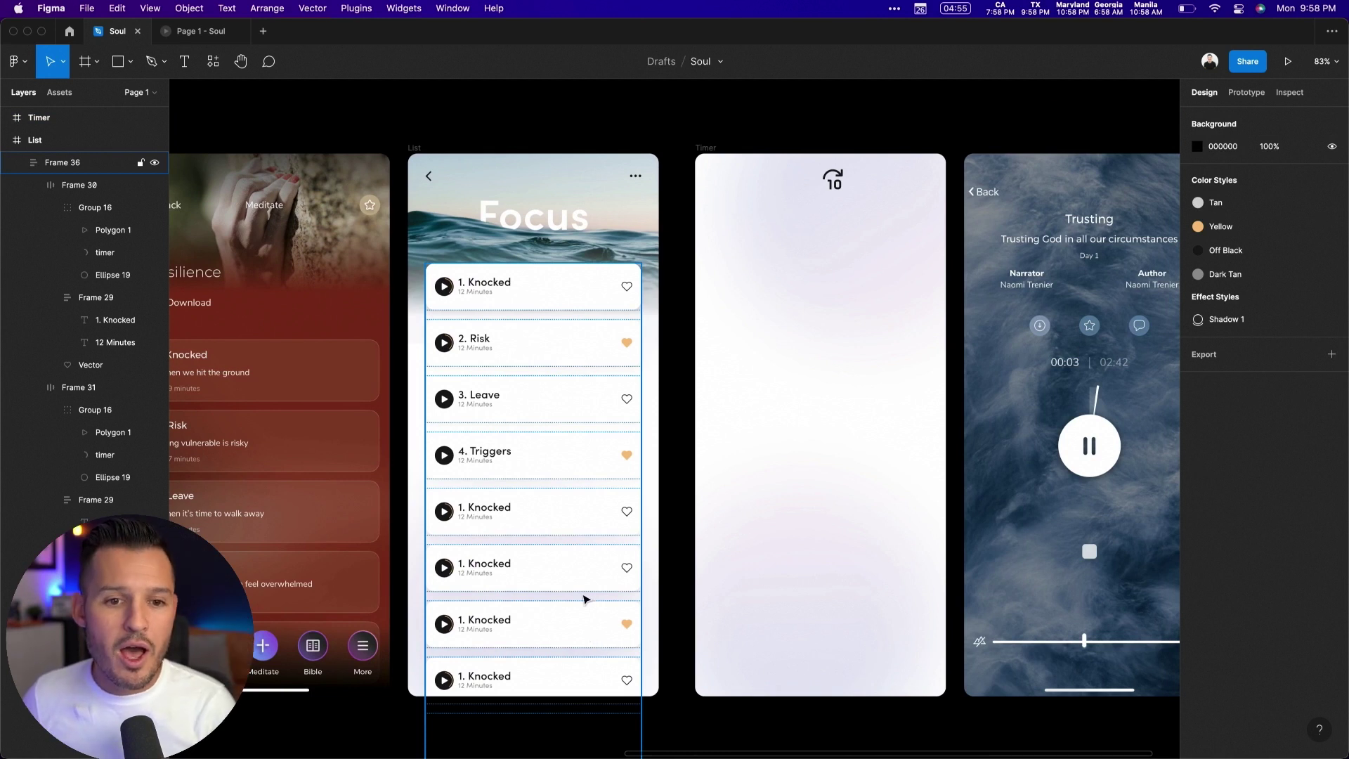
key("Escape")
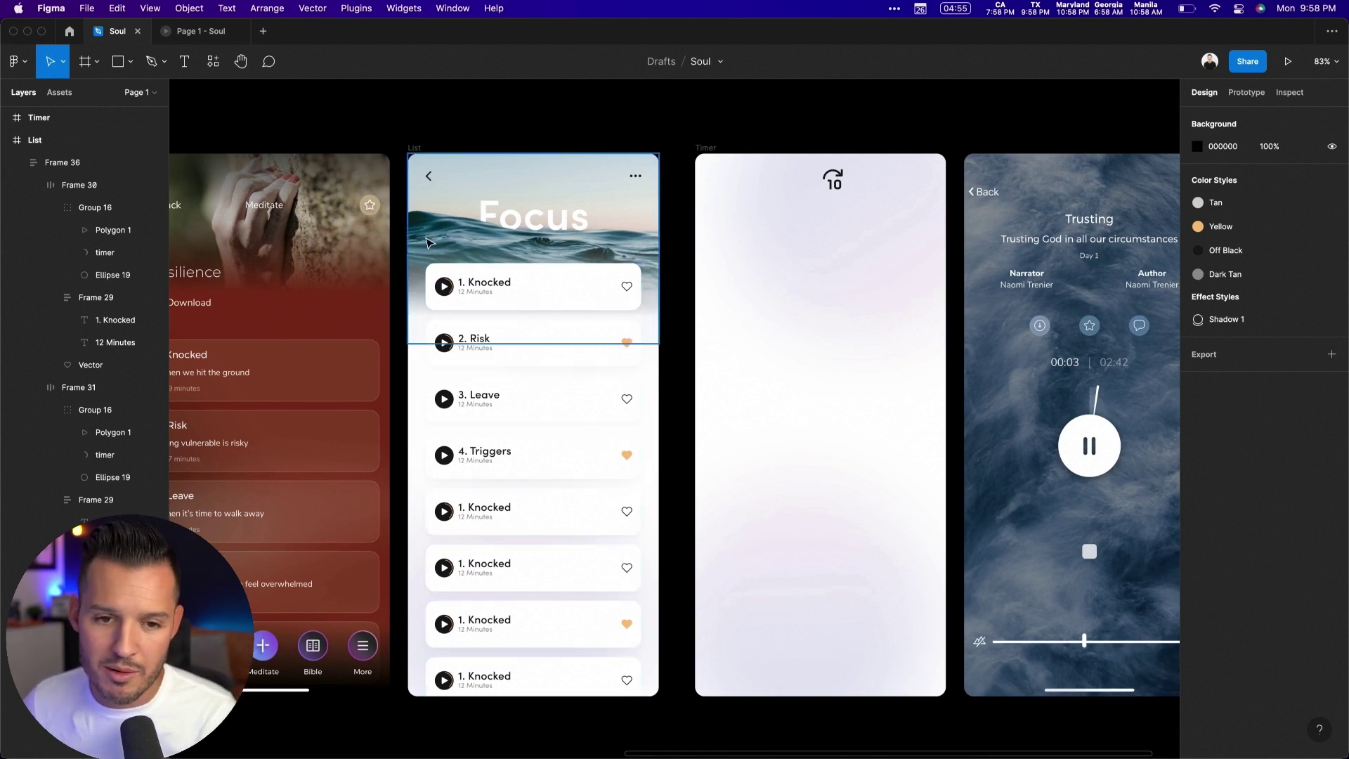
left_click(542, 268)
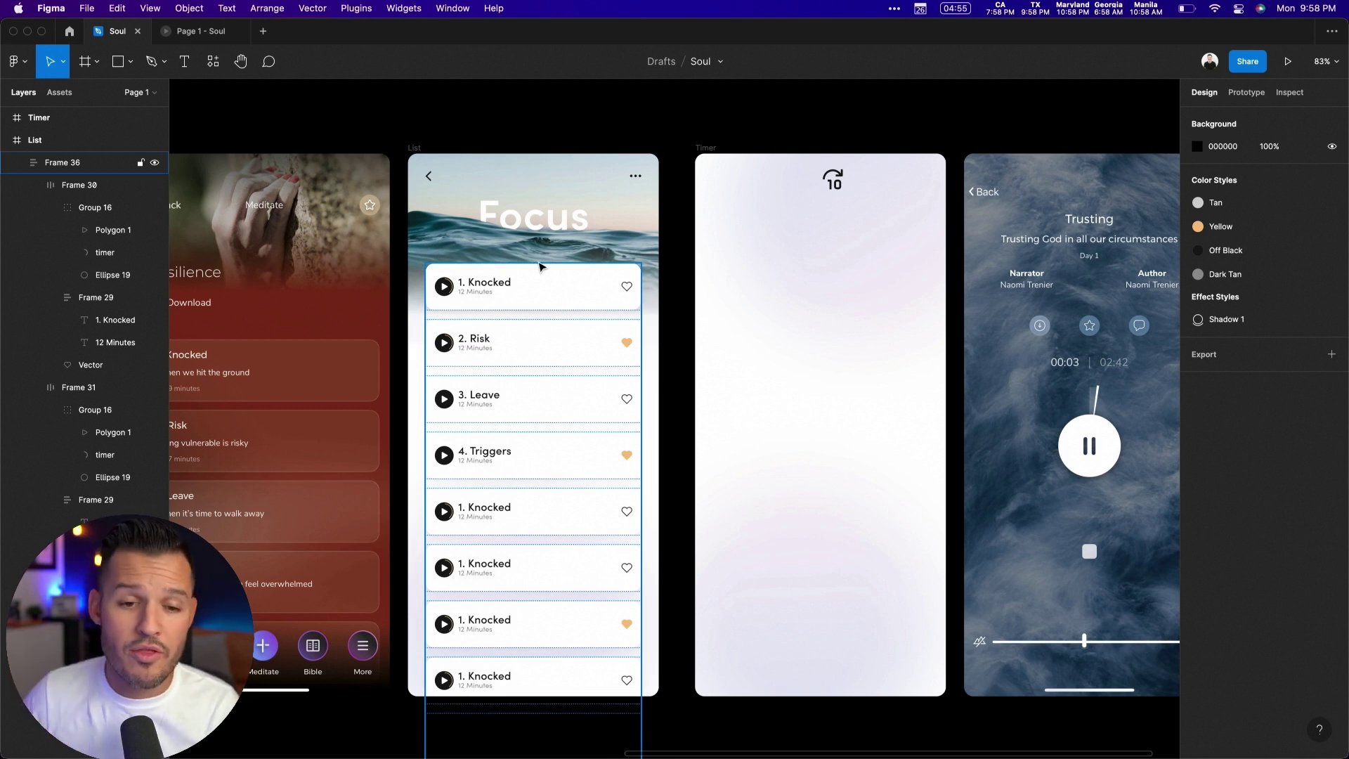
key("Escape")
Step: Identify the List header's layers by switching the ocean image and the text frame below it off and on
left_click(434, 224)
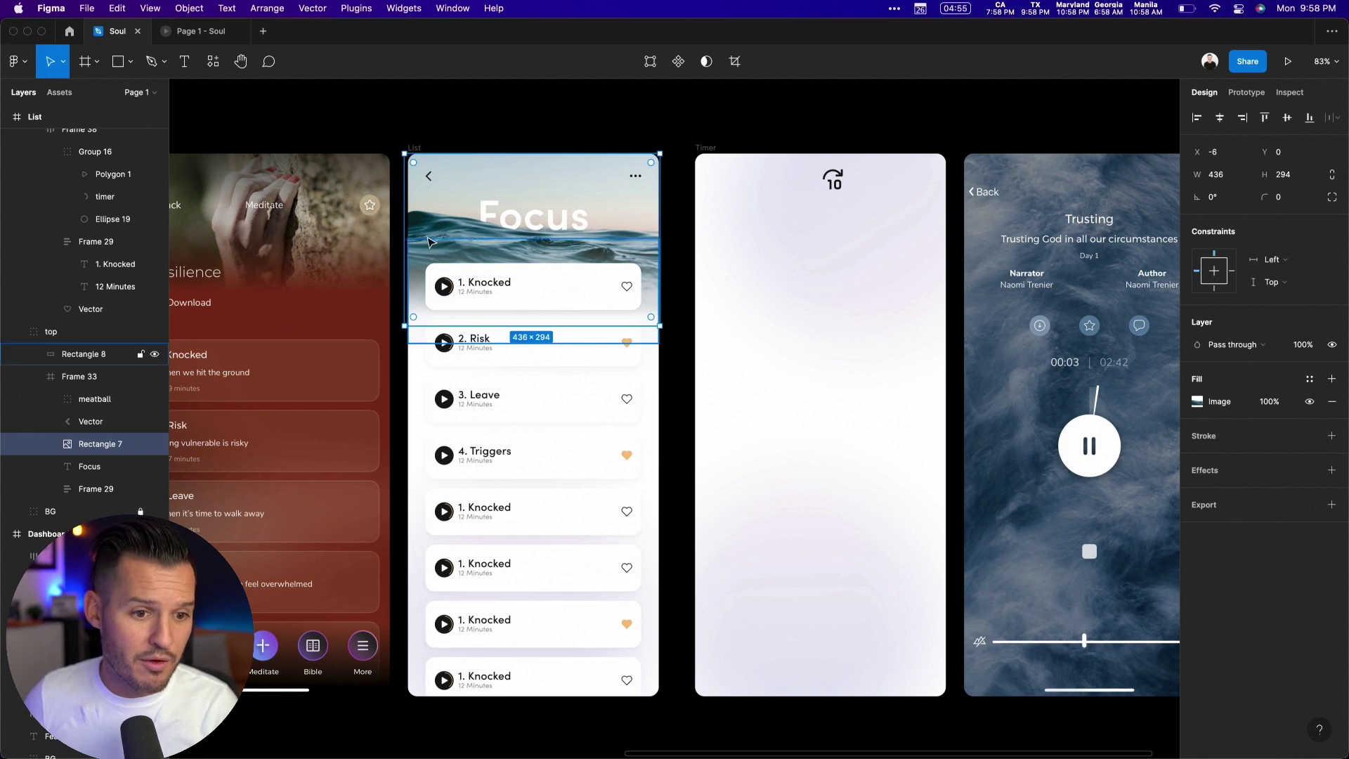
left_click(155, 445)
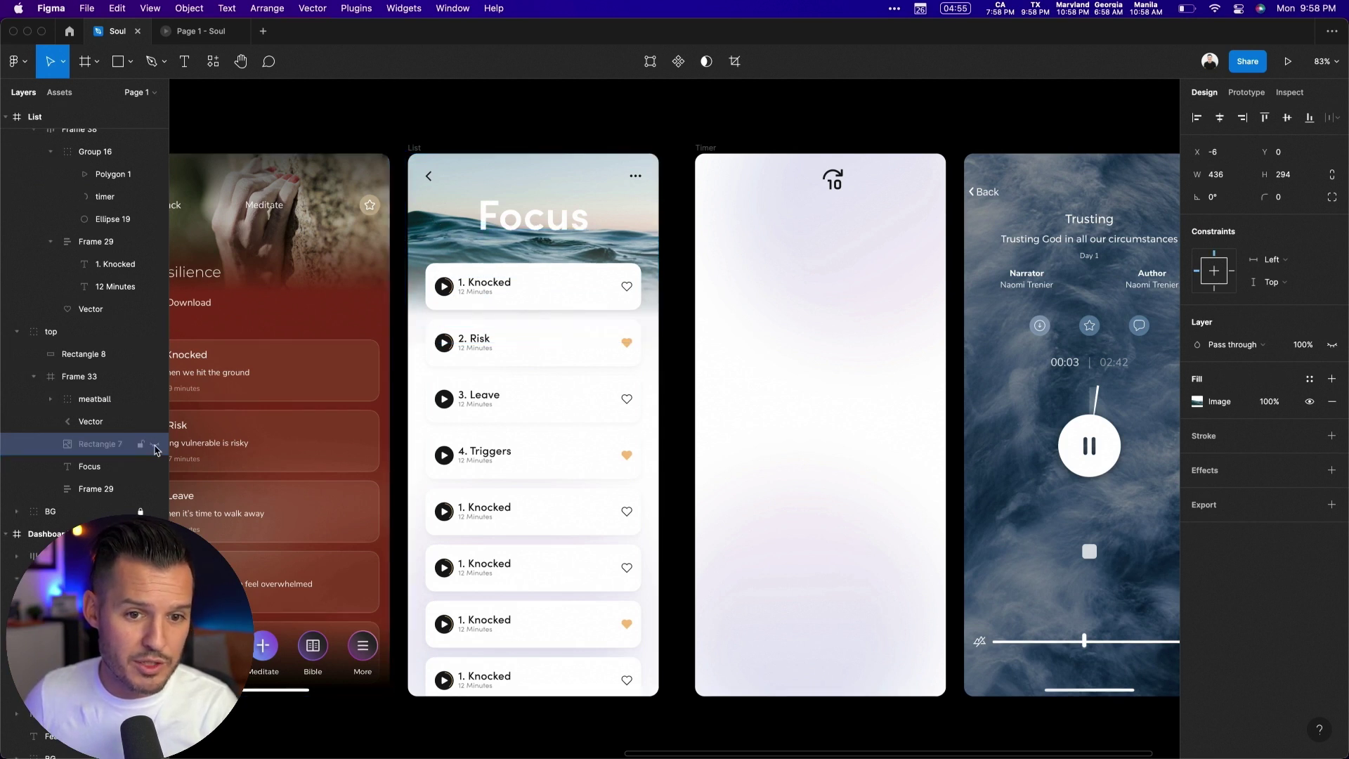
left_click(155, 445)
left_click(97, 454)
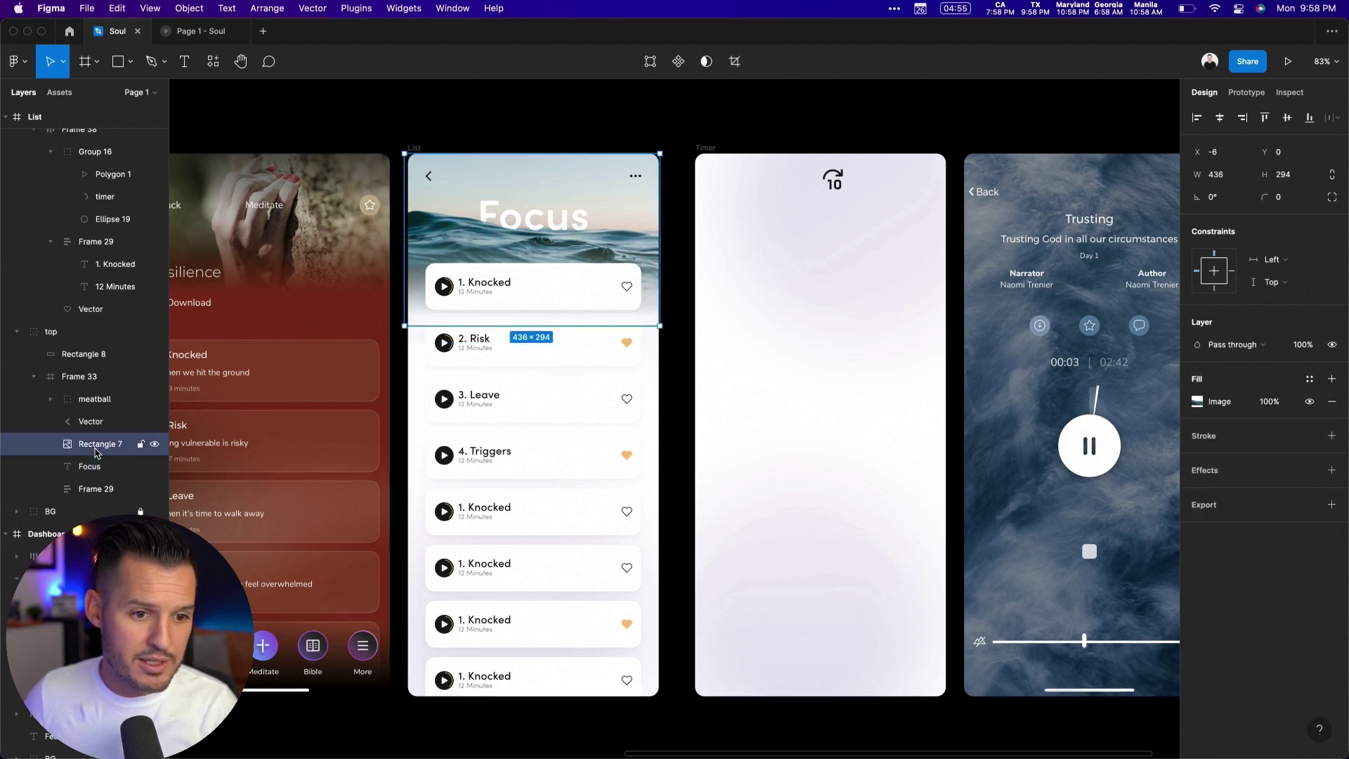
left_click(137, 485)
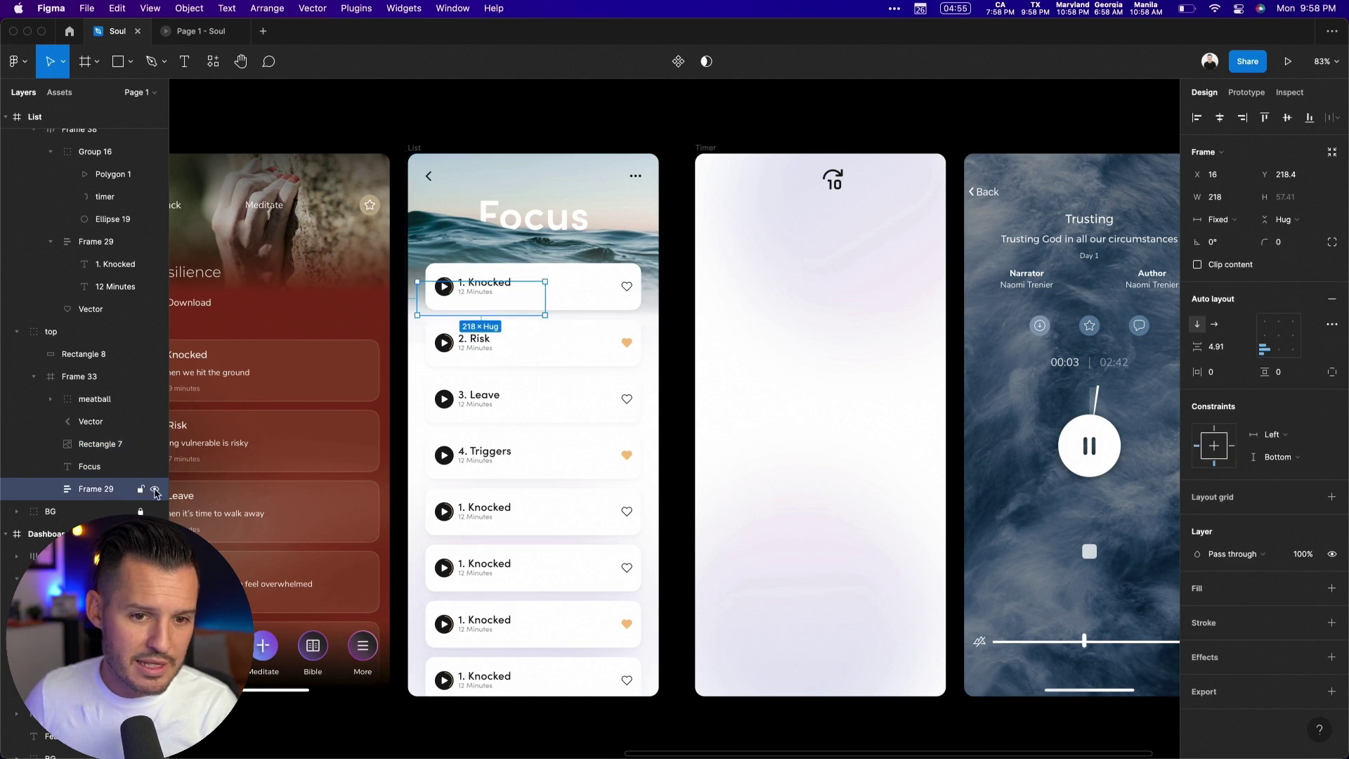
left_click(155, 490)
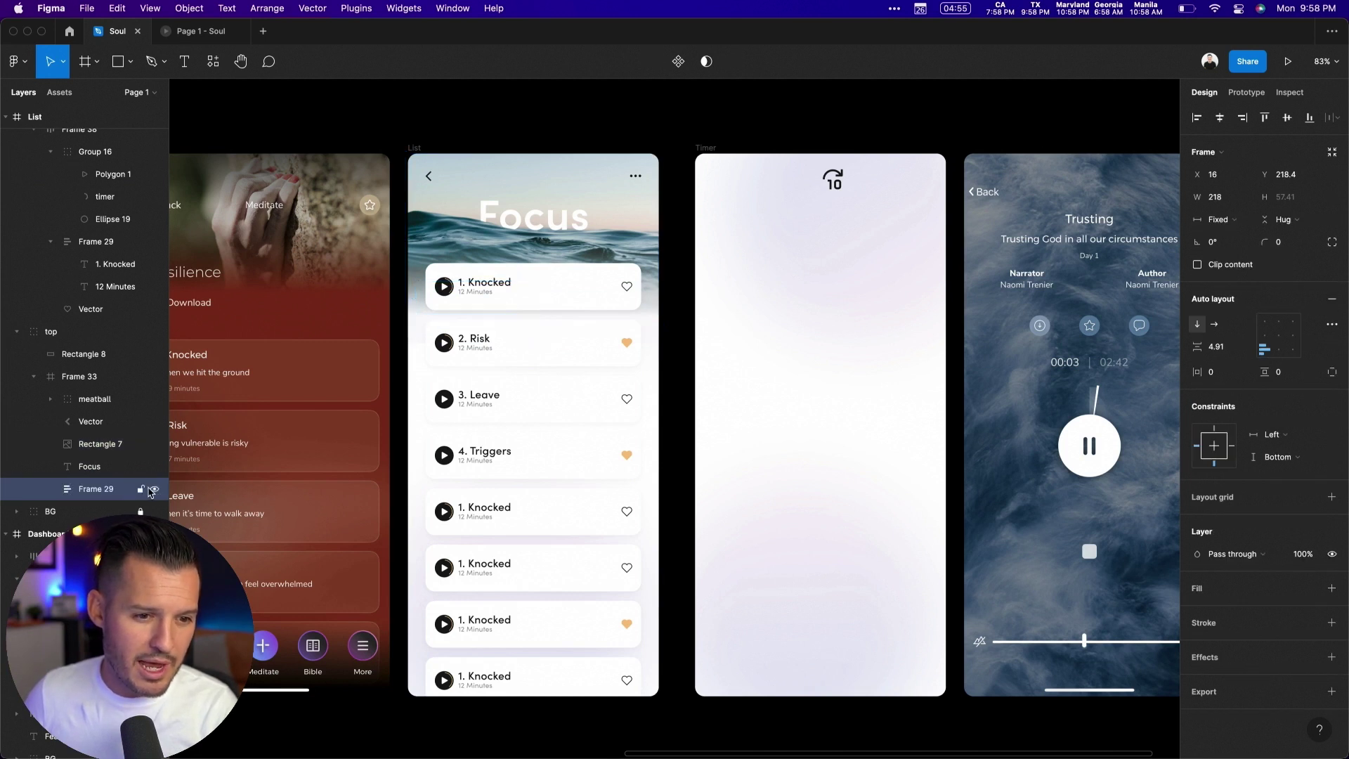
left_click(153, 490)
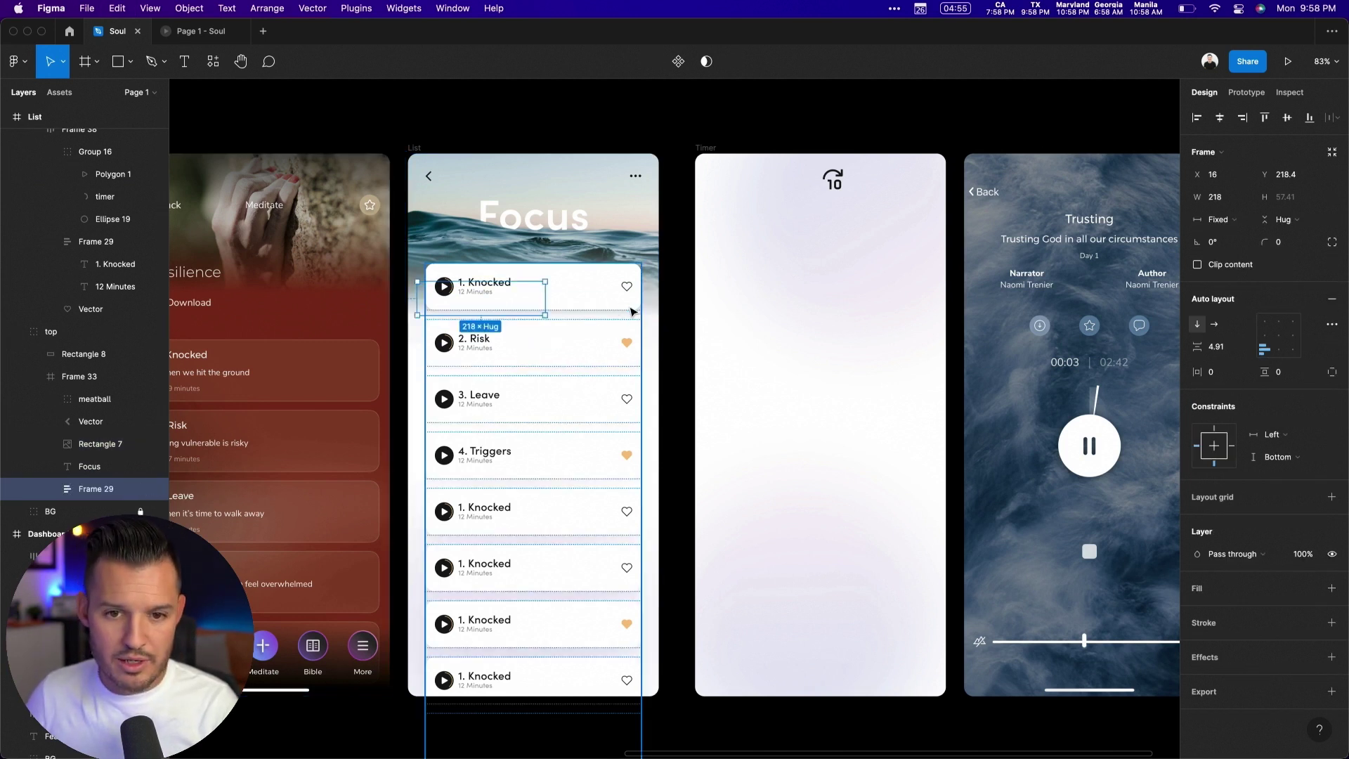
key("cmd+c")
left_click(731, 145)
left_click(701, 146)
key("cmd+v")
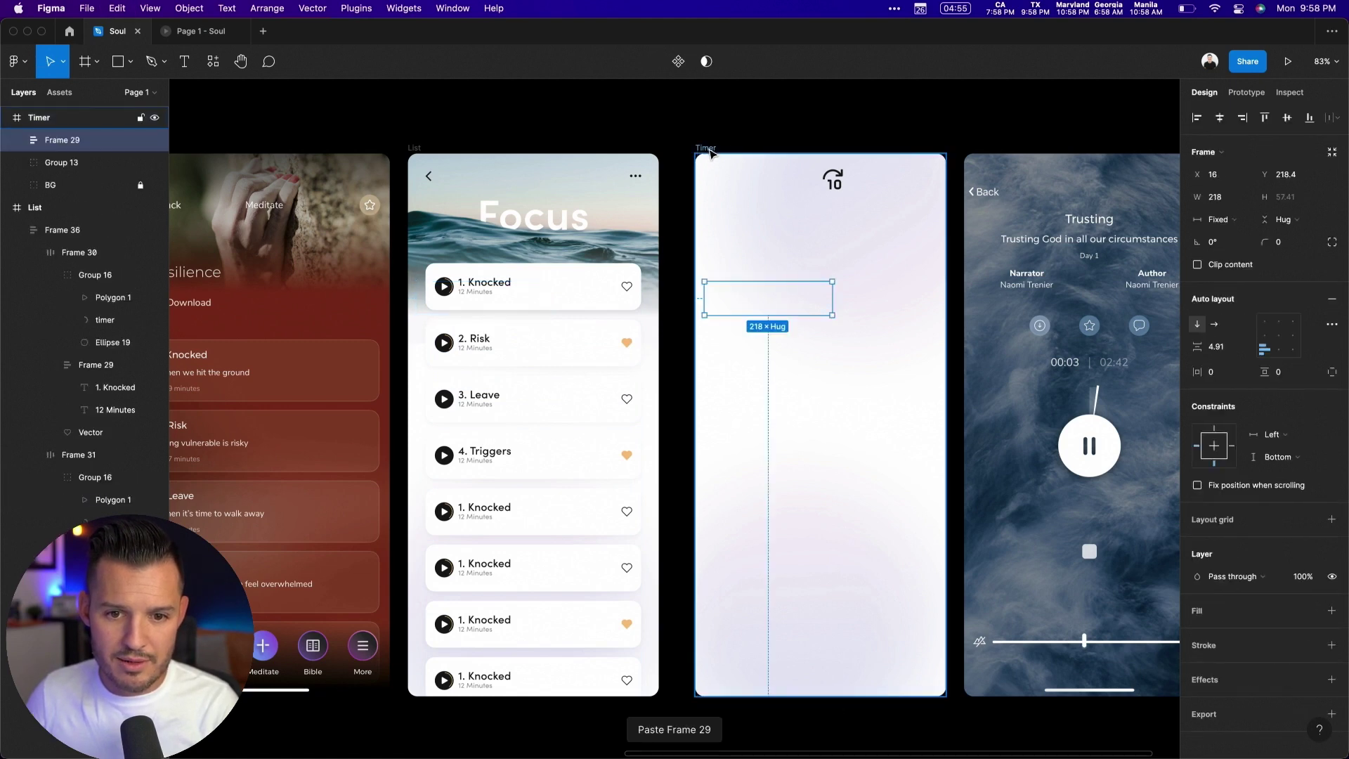
key("super+z")
left_click(461, 229, "super")
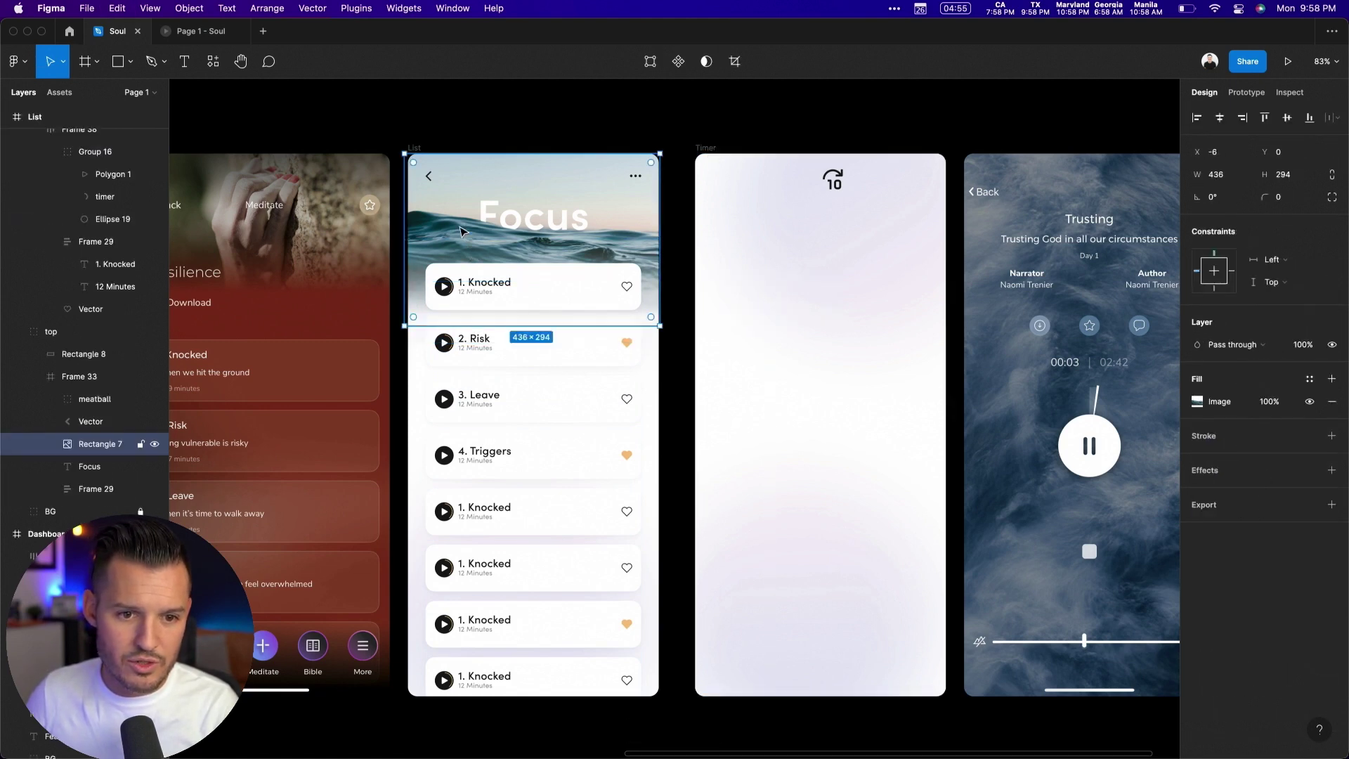
key("super+c")
left_click(706, 148)
key("super+v")
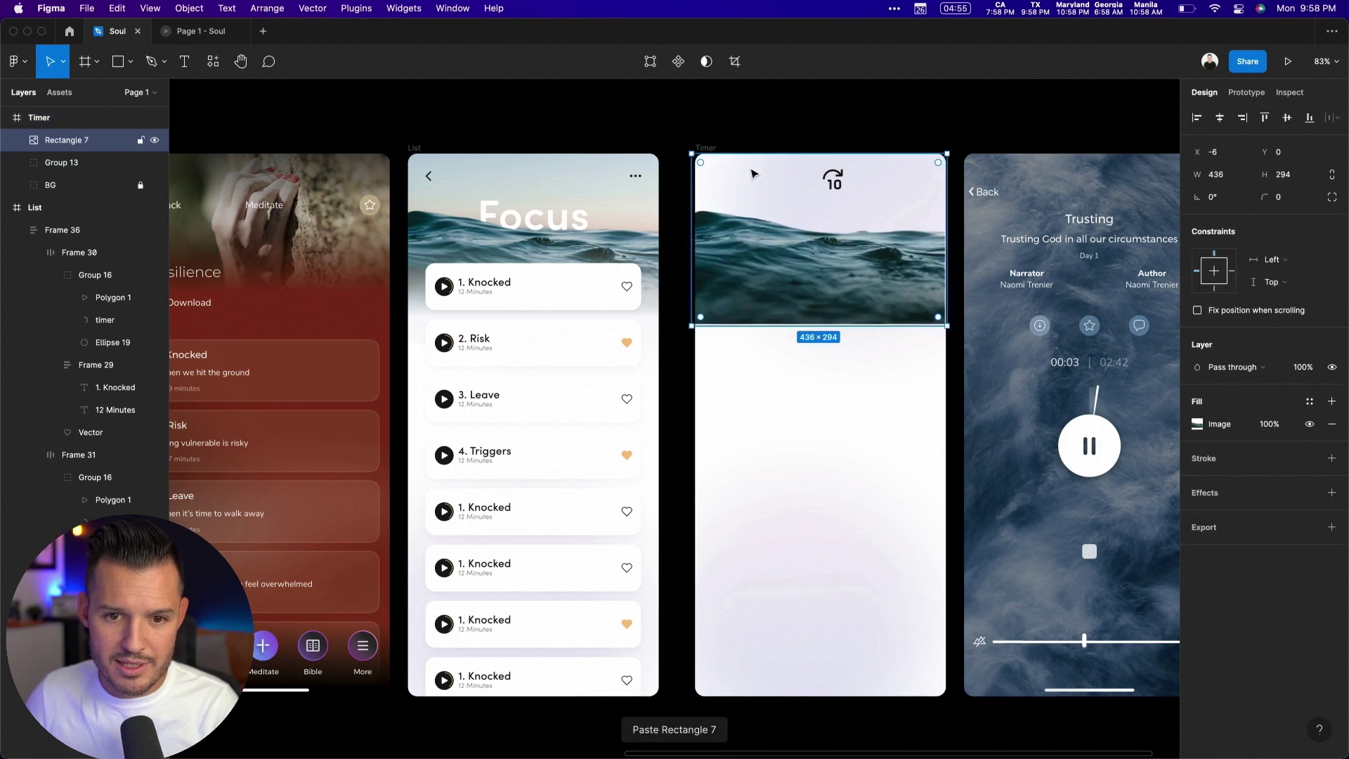
left_click_drag(828, 273, 823, 374)
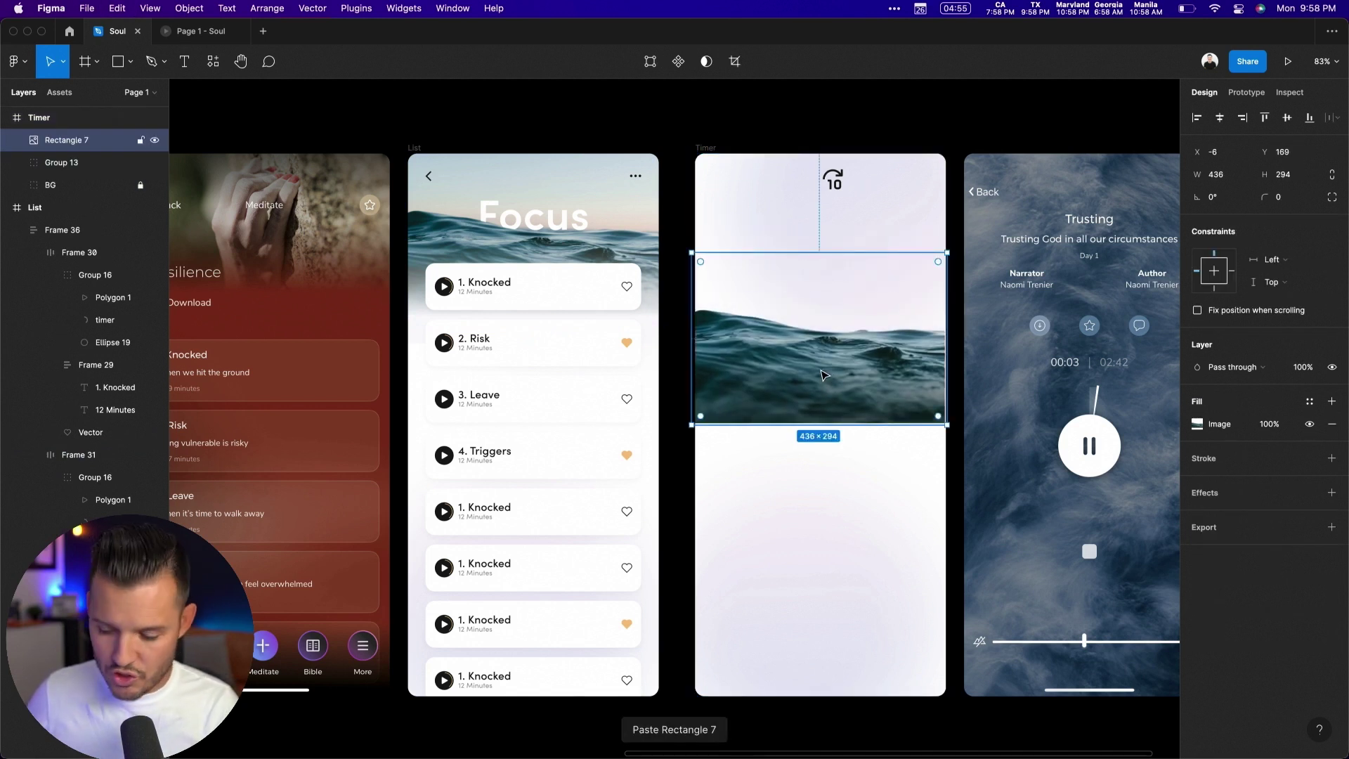
key("Delete")
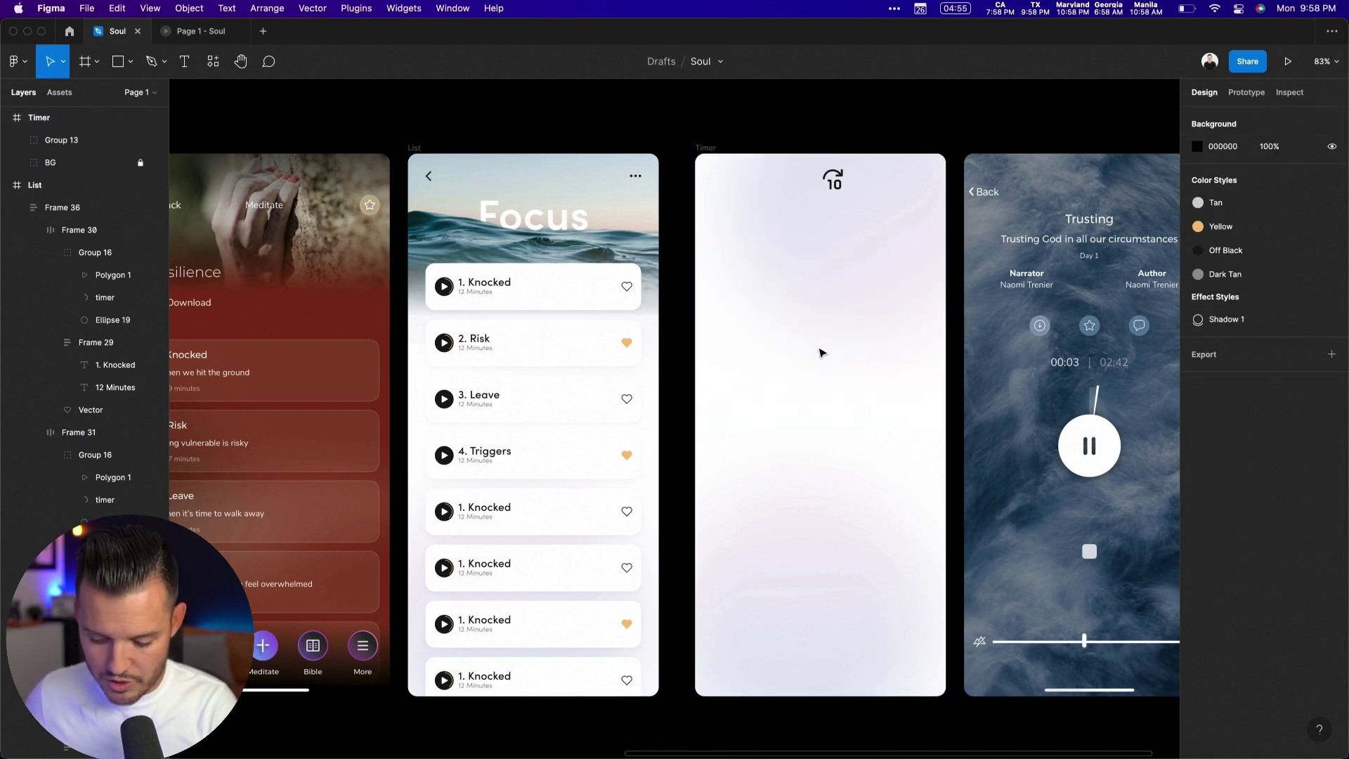
Step: Draw a 342 × 342 circle in the upper part of the Timer screen and centre it horizontally
key("o")
left_click_drag(724, 223, 928, 426)
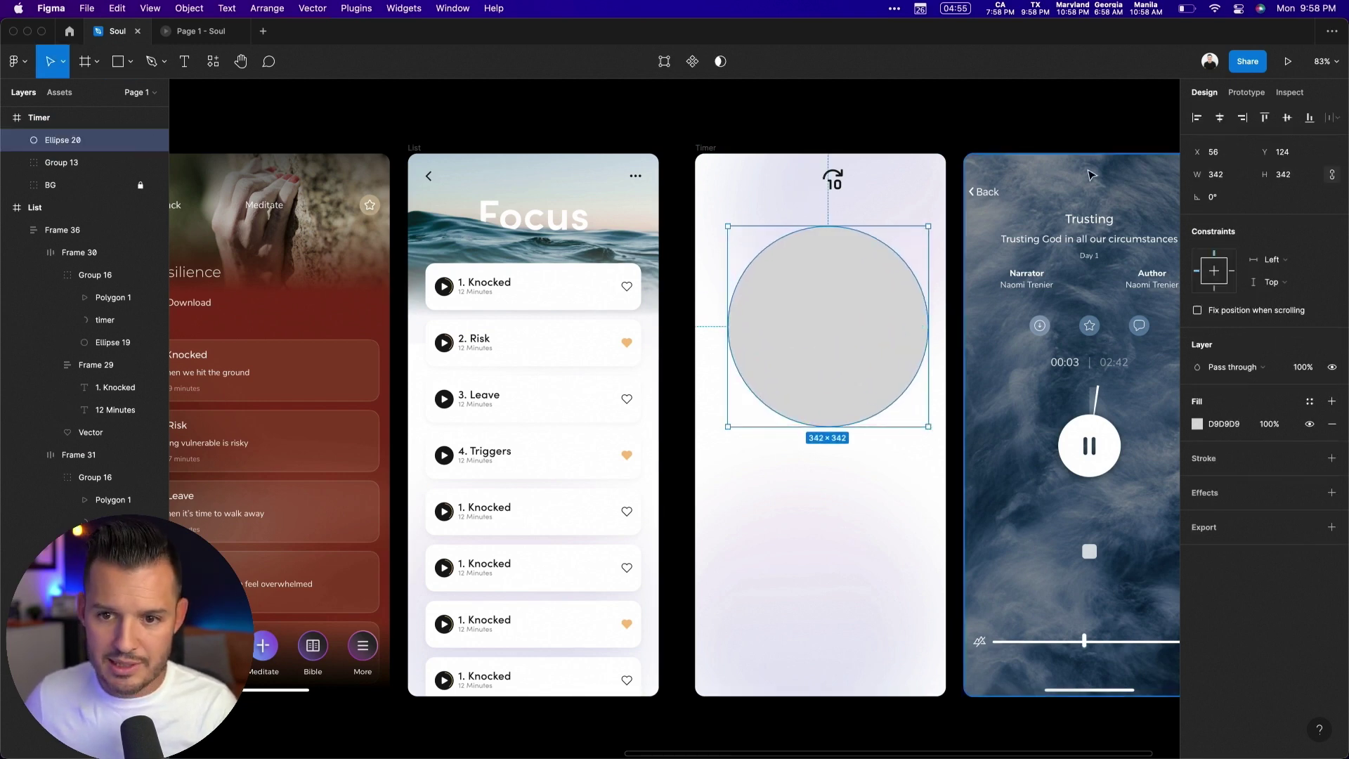
left_click(1224, 121)
left_click(745, 118)
left_click_drag(716, 120, 1072, 121)
Step: Place a copy of the Dashboard's Focus card on the empty canvas above the Timer screen, at about X 390, Y -2000
key("super+minus")
key("super+minus")
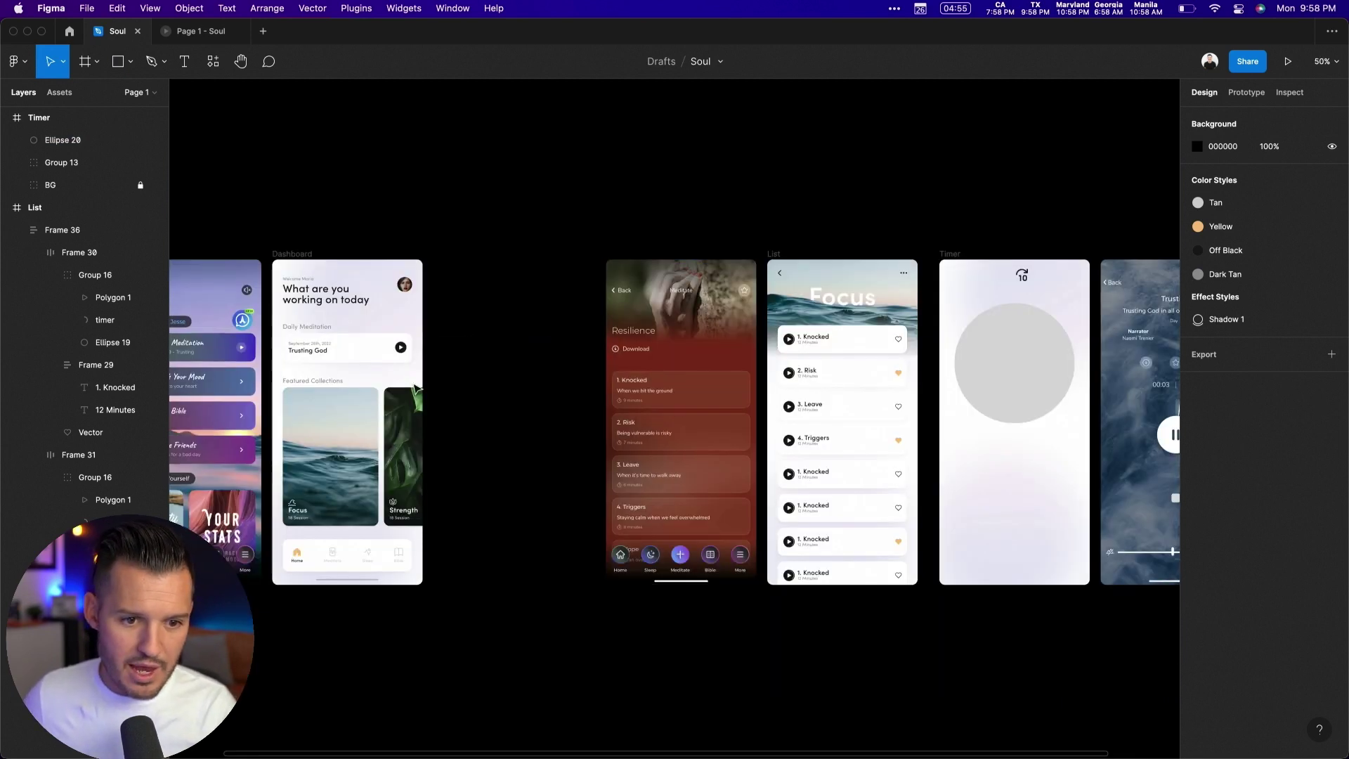
left_click(338, 439, "super")
key("super+c")
left_click(719, 217)
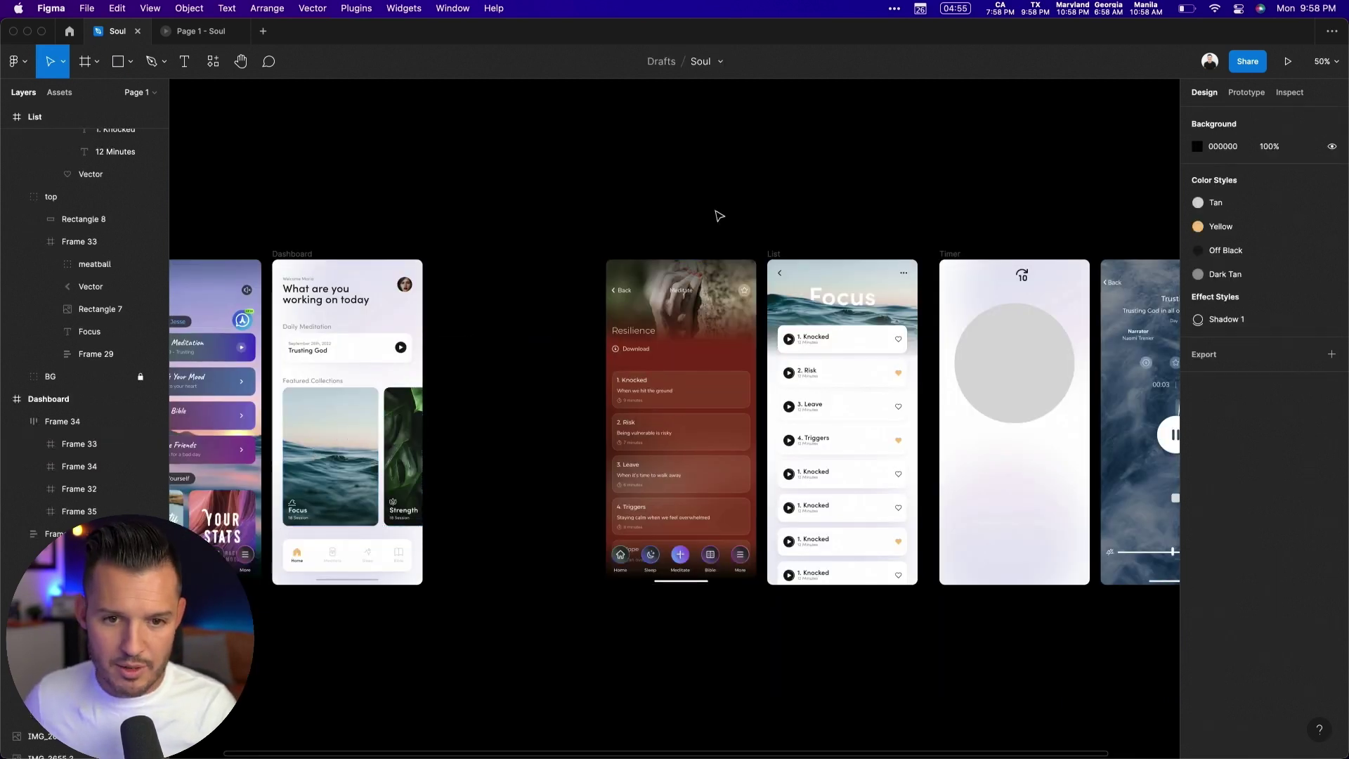
scroll(740, 156, "right", 5)
scroll(740, 156, "up", 2)
right_click(775, 136)
left_click(781, 138)
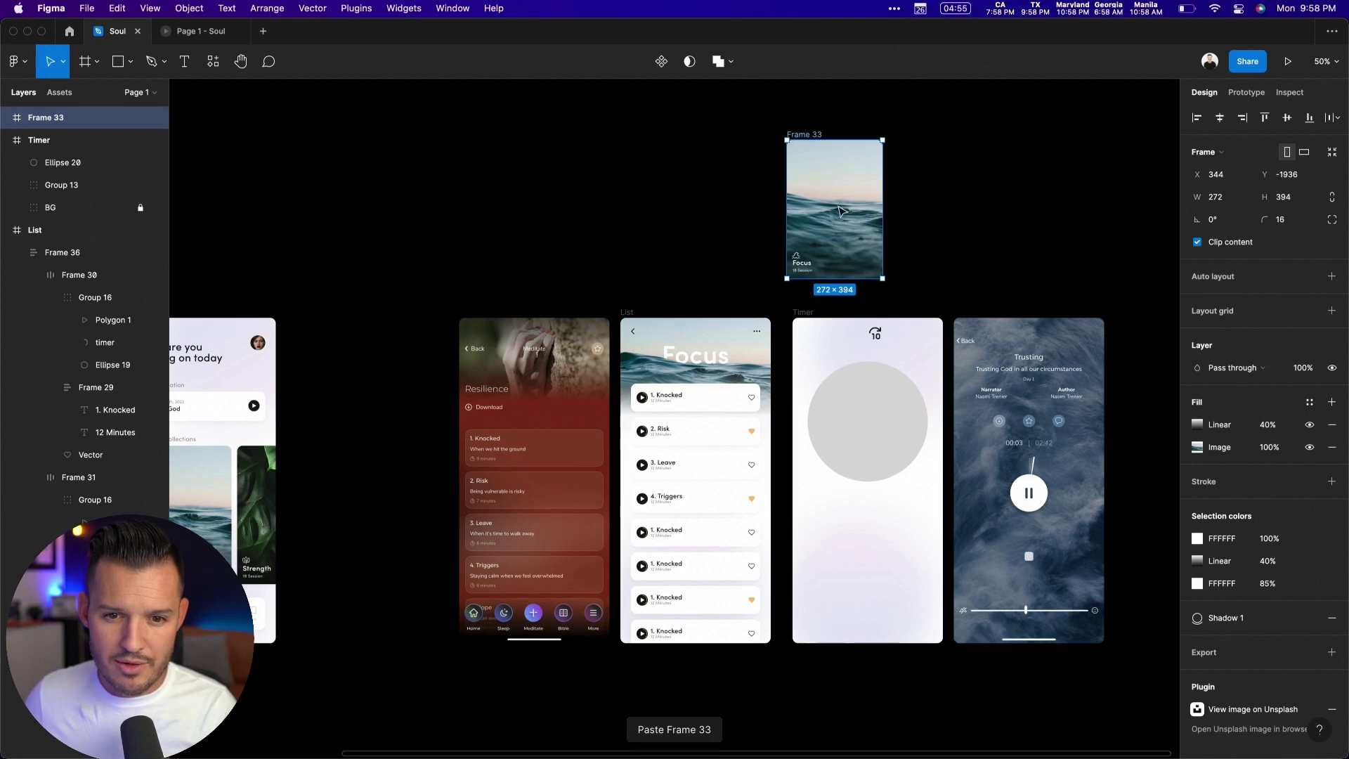
left_click_drag(780, 137, 796, 115)
Step: Delete the icon and caption from the copied Focus card and resize the card to about 358 × 340
left_click(817, 239)
key("Delete")
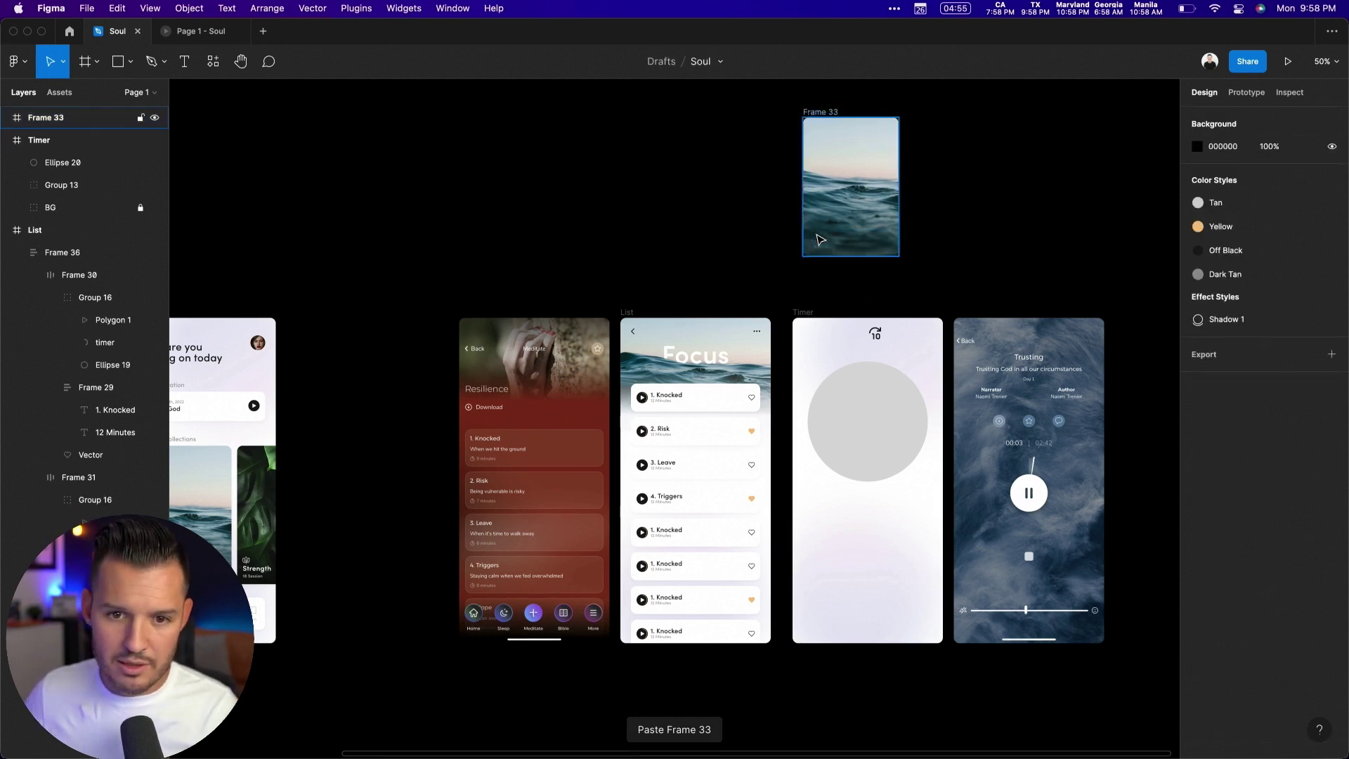
left_click(840, 110)
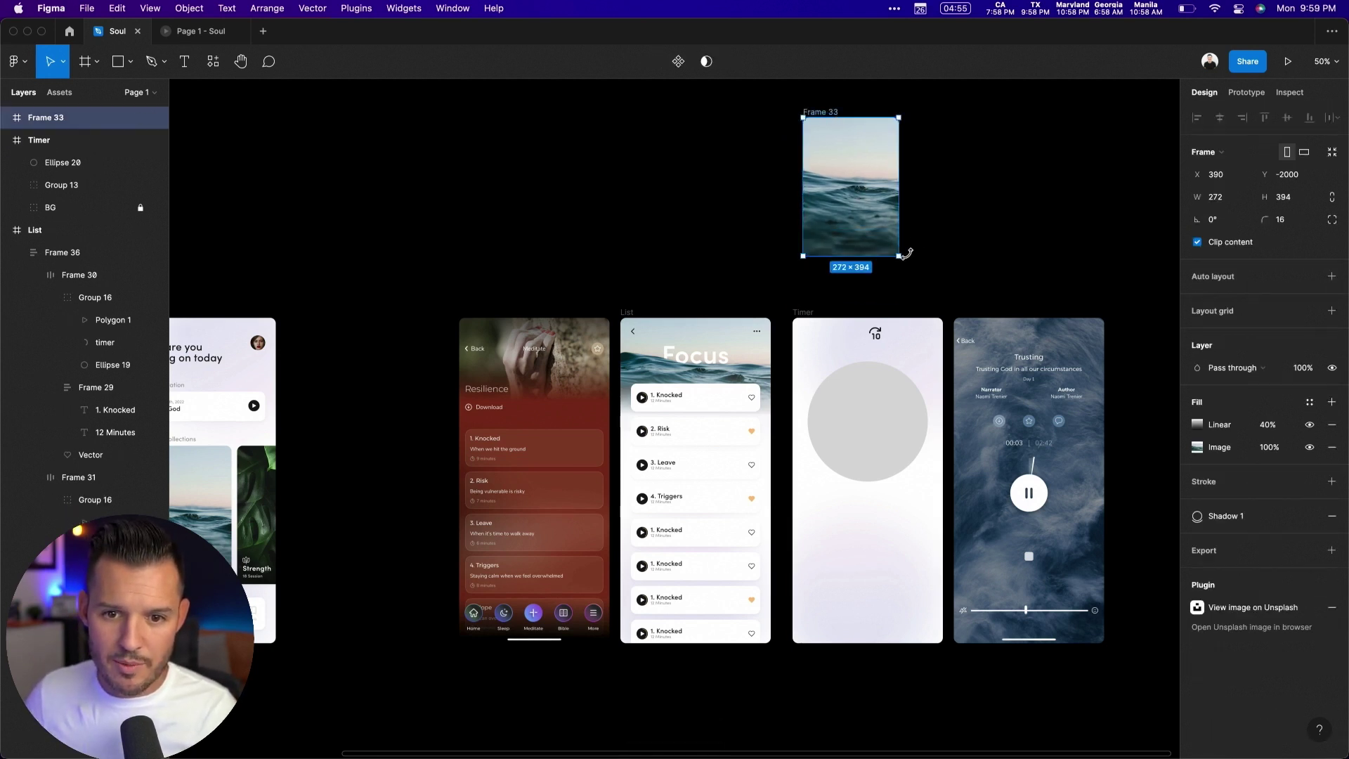
left_click_drag(899, 255, 928, 237)
left_click(1242, 196)
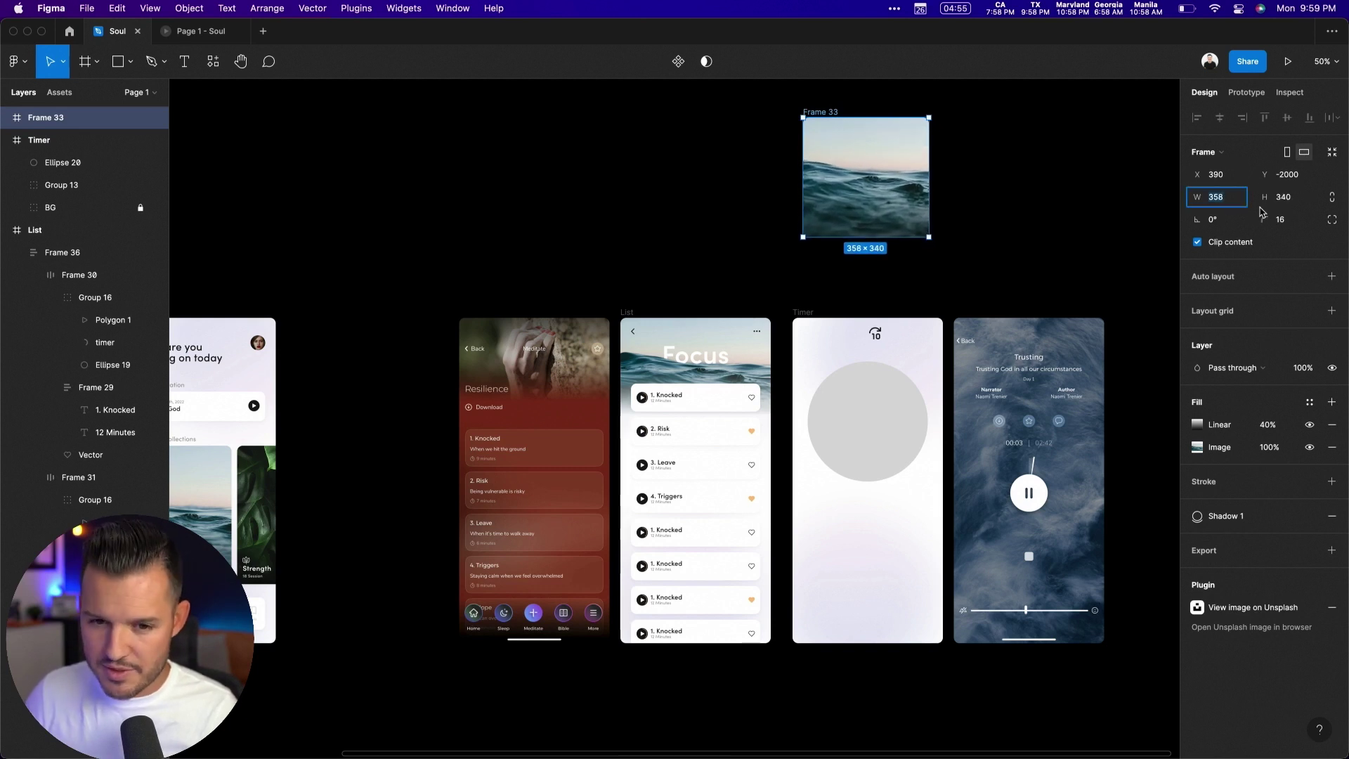
left_click(884, 445)
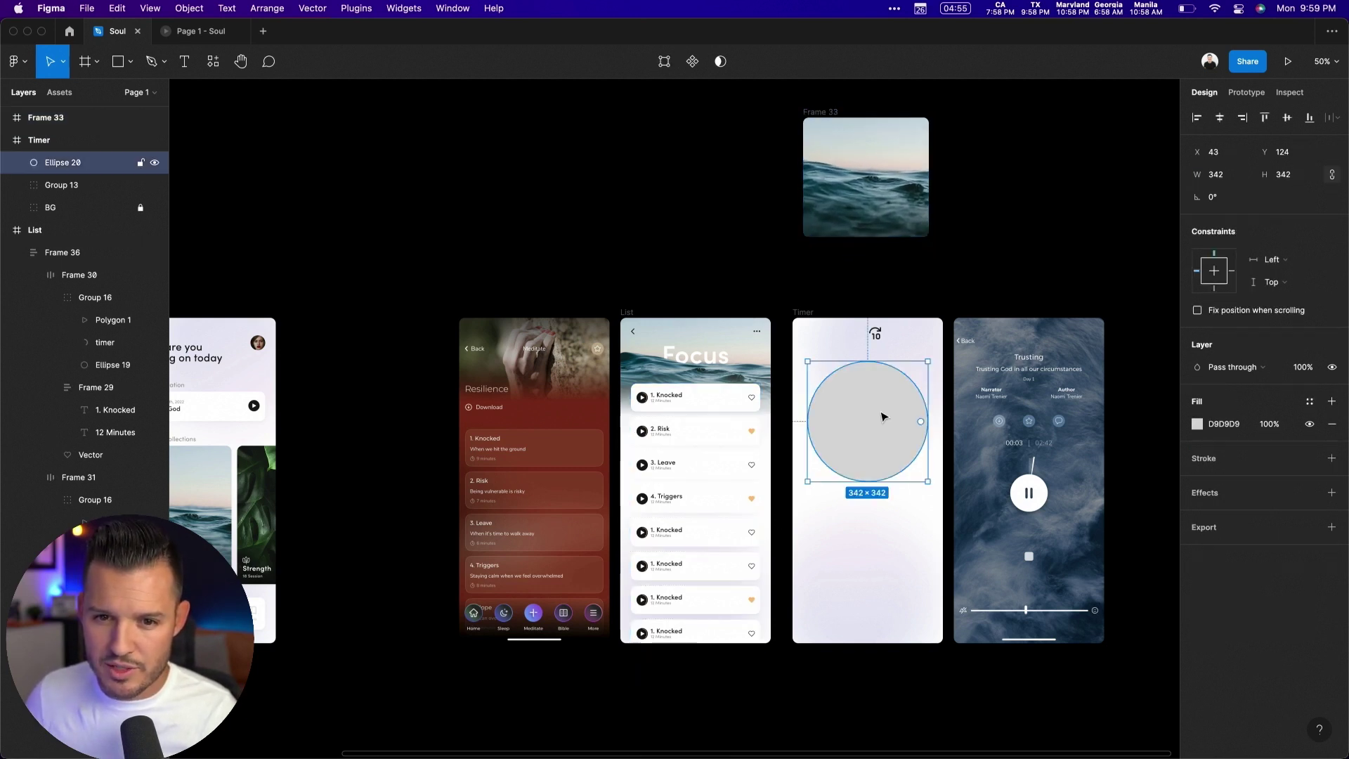
Step: Resize the ocean card above the Timer screen to 342 × 342 and round its corners to 283 so it forms a circle
left_click(883, 199)
left_click(1223, 204)
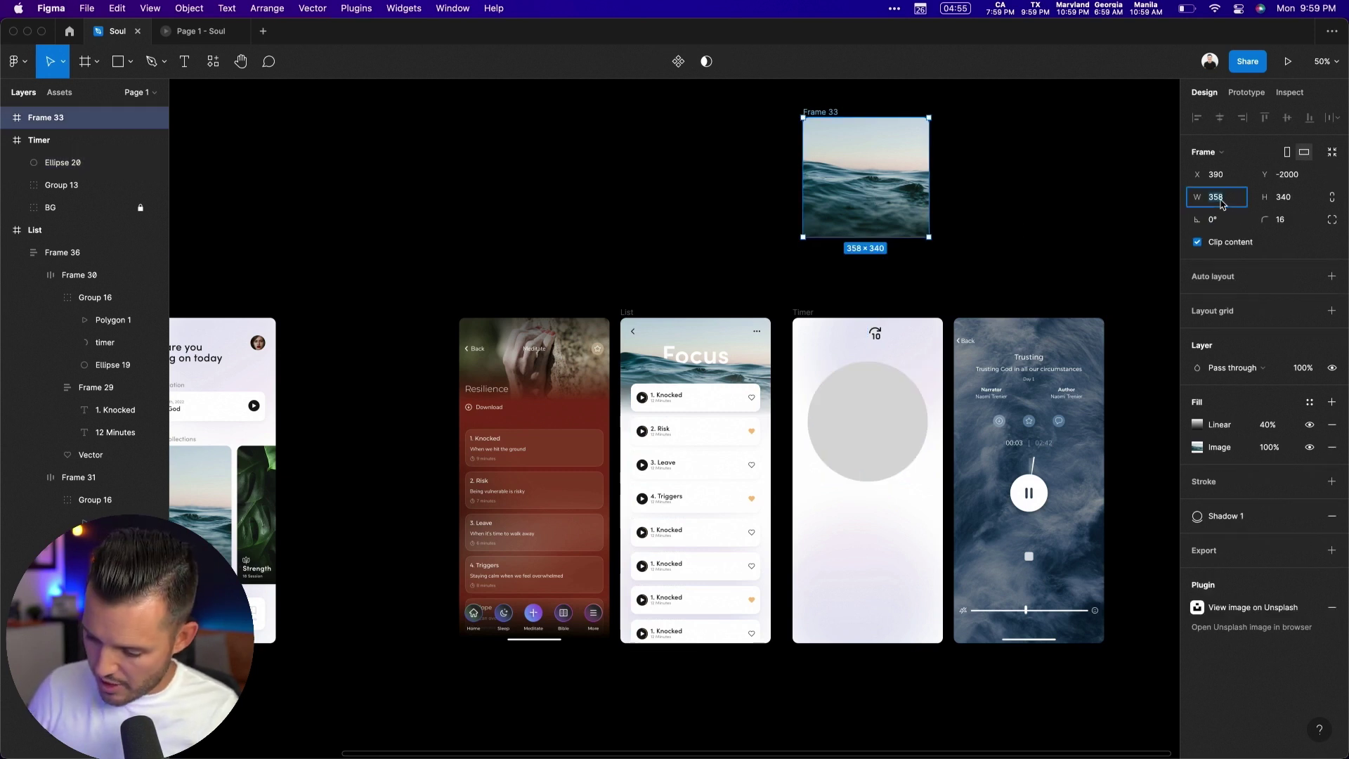
type("342")
key("Tab")
type("3")
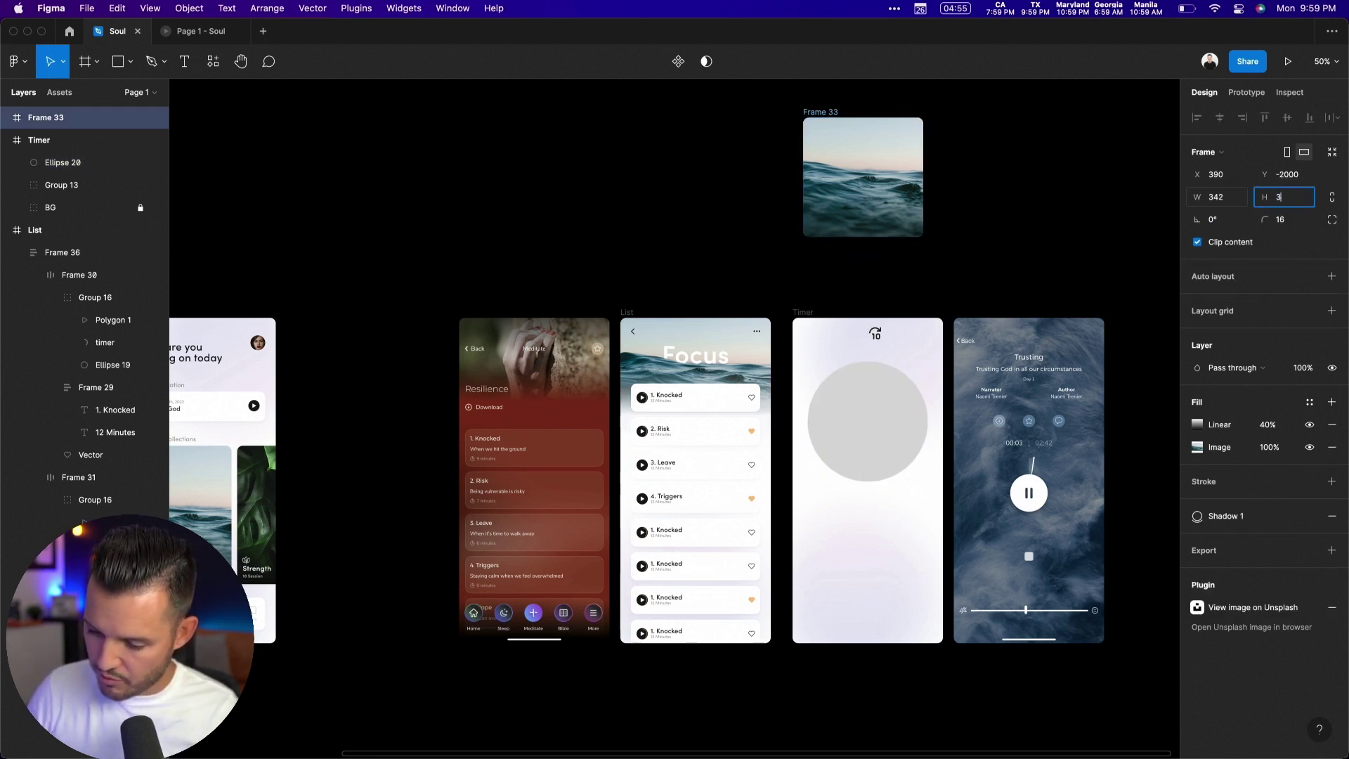
type("412")
key("Tab")
left_click(1284, 201)
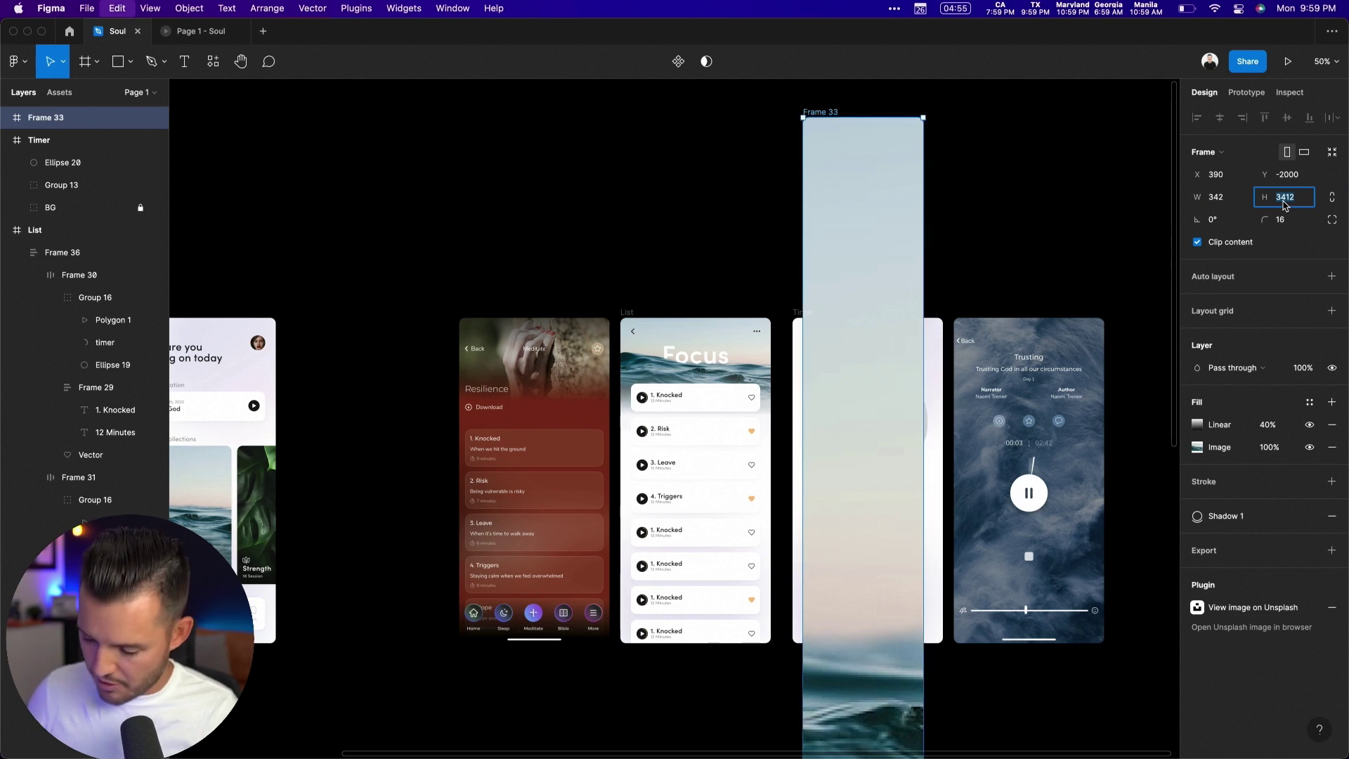
key("Tab")
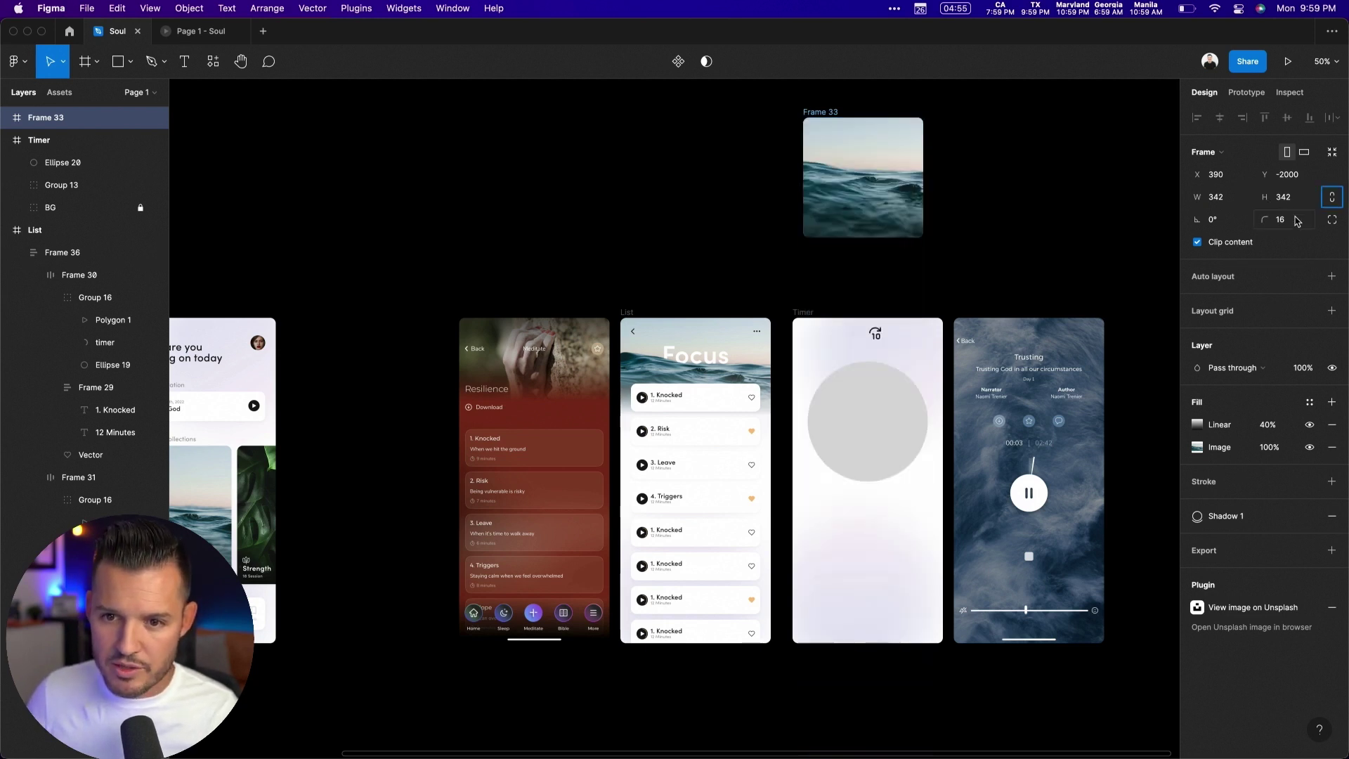
left_click_drag(1264, 219, 1311, 183)
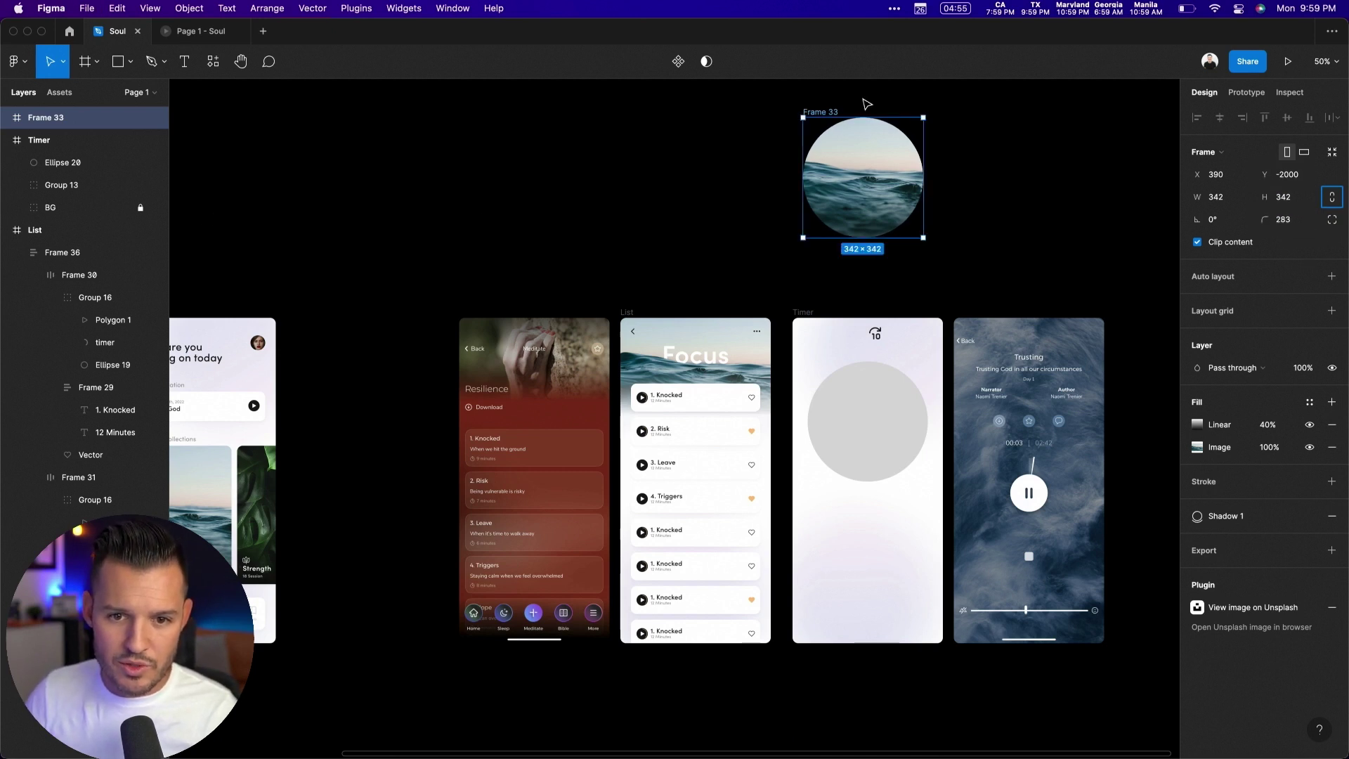
Step: Replace the grey circle on the Timer screen with the round ocean image, placed at about X 43, Y 121
key("Escape")
left_click(850, 367)
key("Delete")
left_click(816, 137)
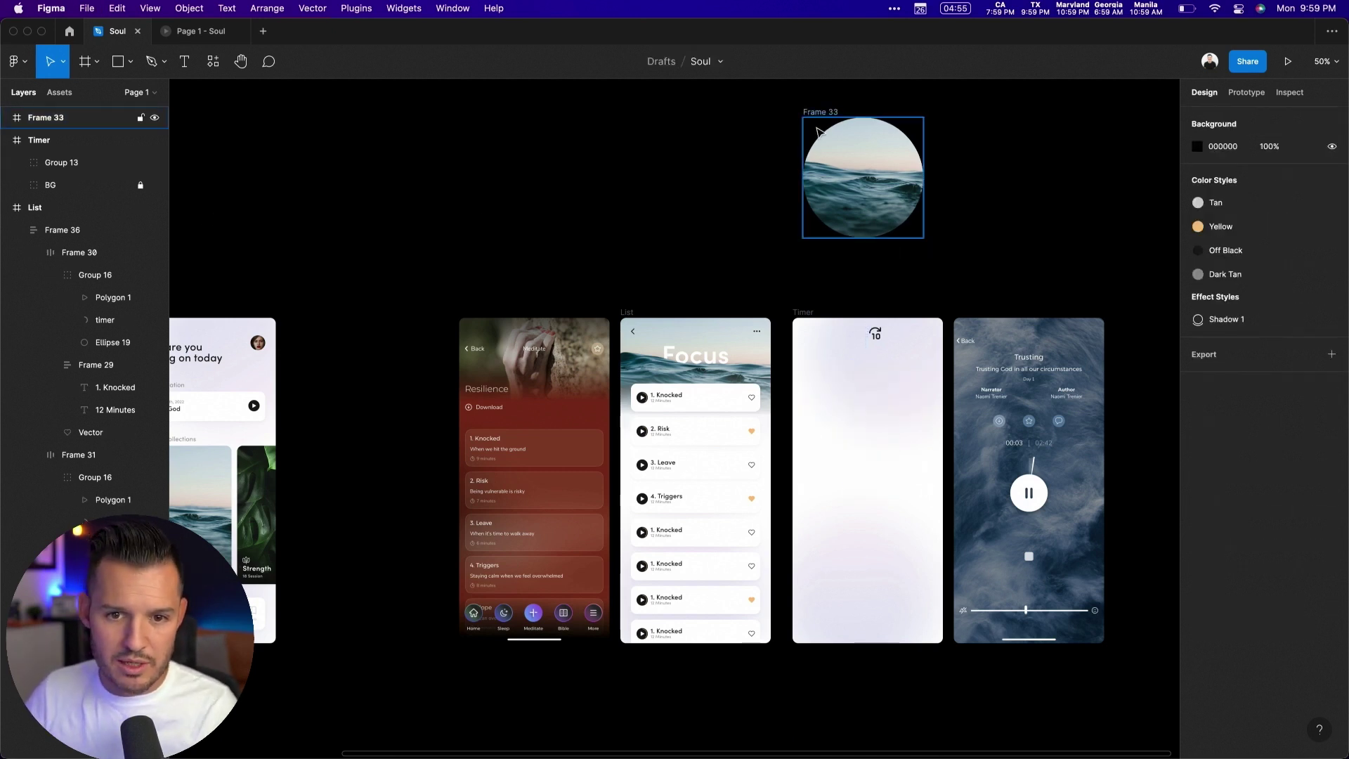
left_click_drag(817, 137, 820, 379)
key("z")
left_click_drag(1086, 244, 739, 582)
scroll(778, 618, "left", 1)
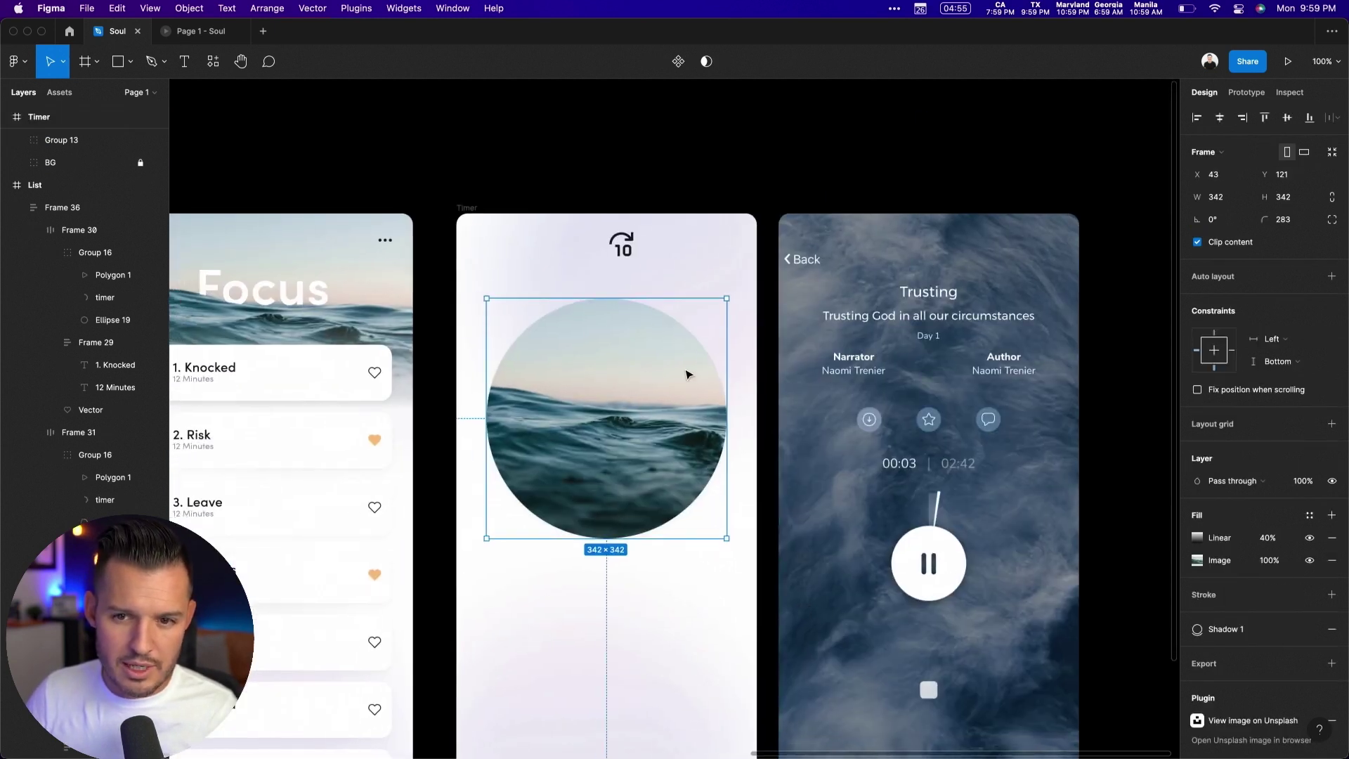
scroll(737, 548, "down", 3)
scroll(738, 548, "left", 2)
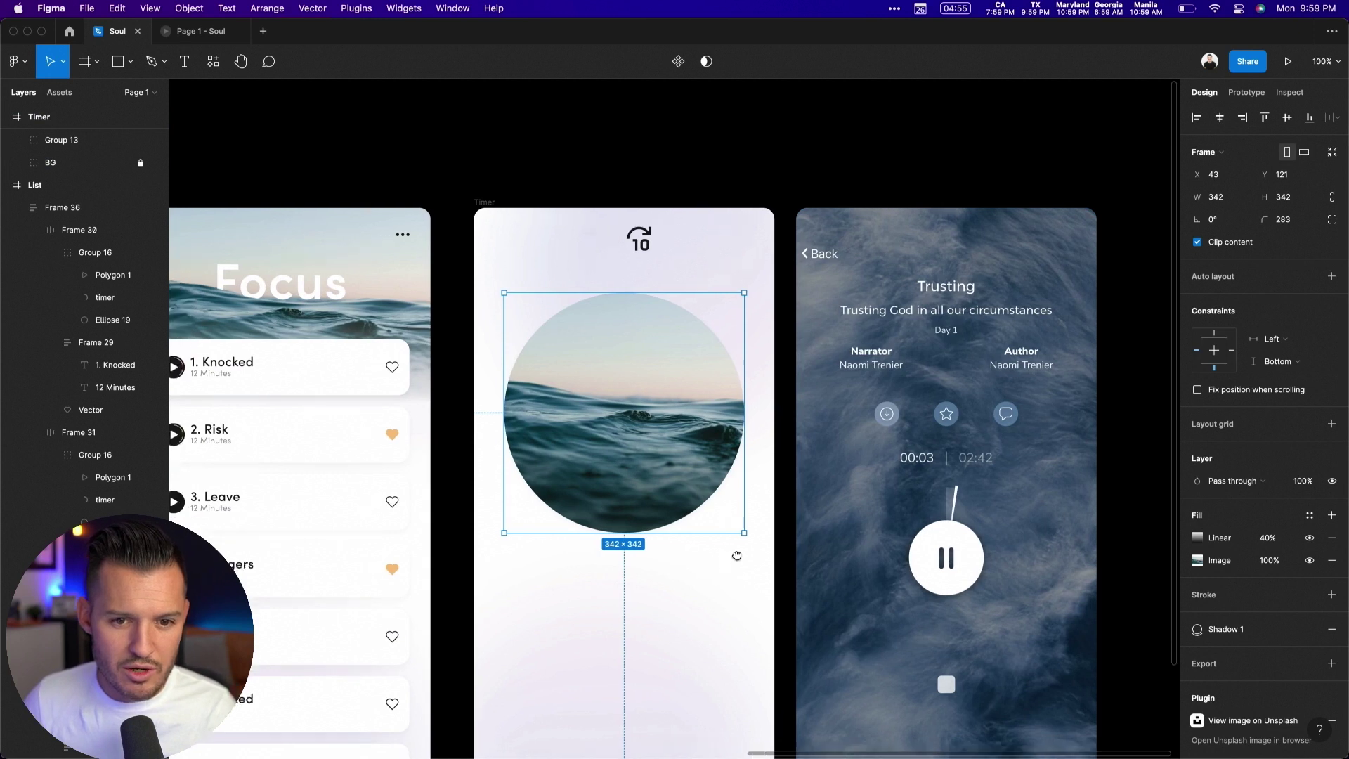
Step: Move the skip-10 icon on the Timer screen below the ocean image, to about X 197, Y 776
left_click_drag(690, 153, 712, 647)
scroll(712, 647, "down", 1)
scroll(711, 647, "left", 1)
scroll(712, 647, "up", 1)
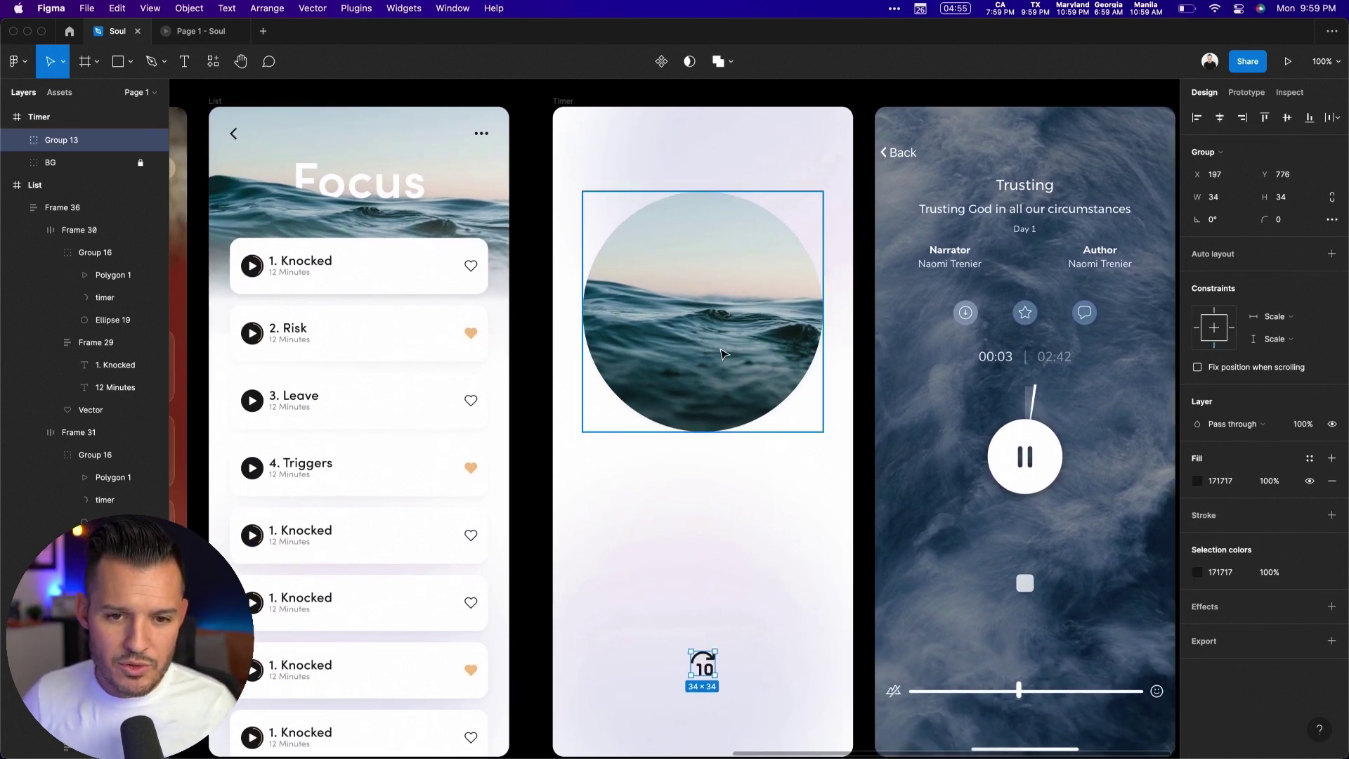
Step: Draw a circle over the round ocean image and enlarge it to about 399 × 399 so it surrounds the image
left_click(724, 354)
key("o")
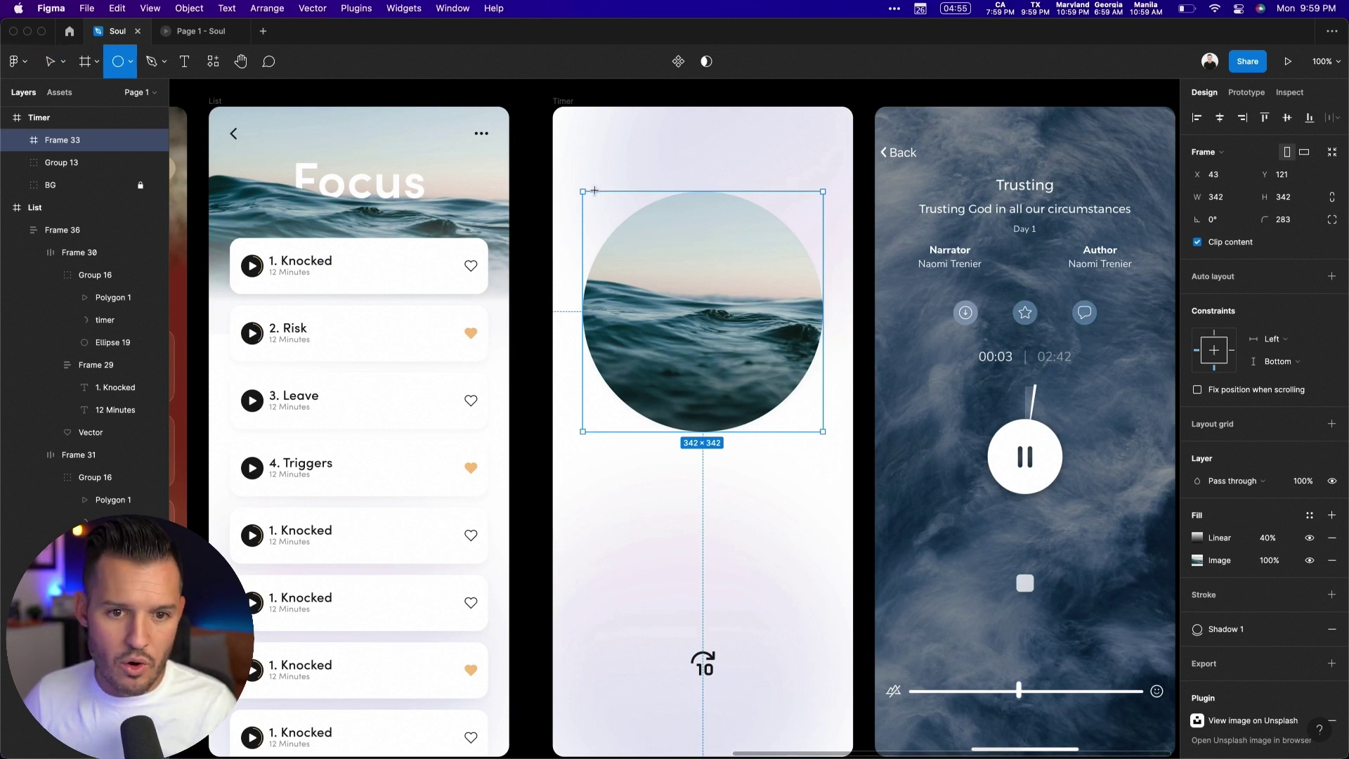
left_click_drag(593, 191, 843, 438)
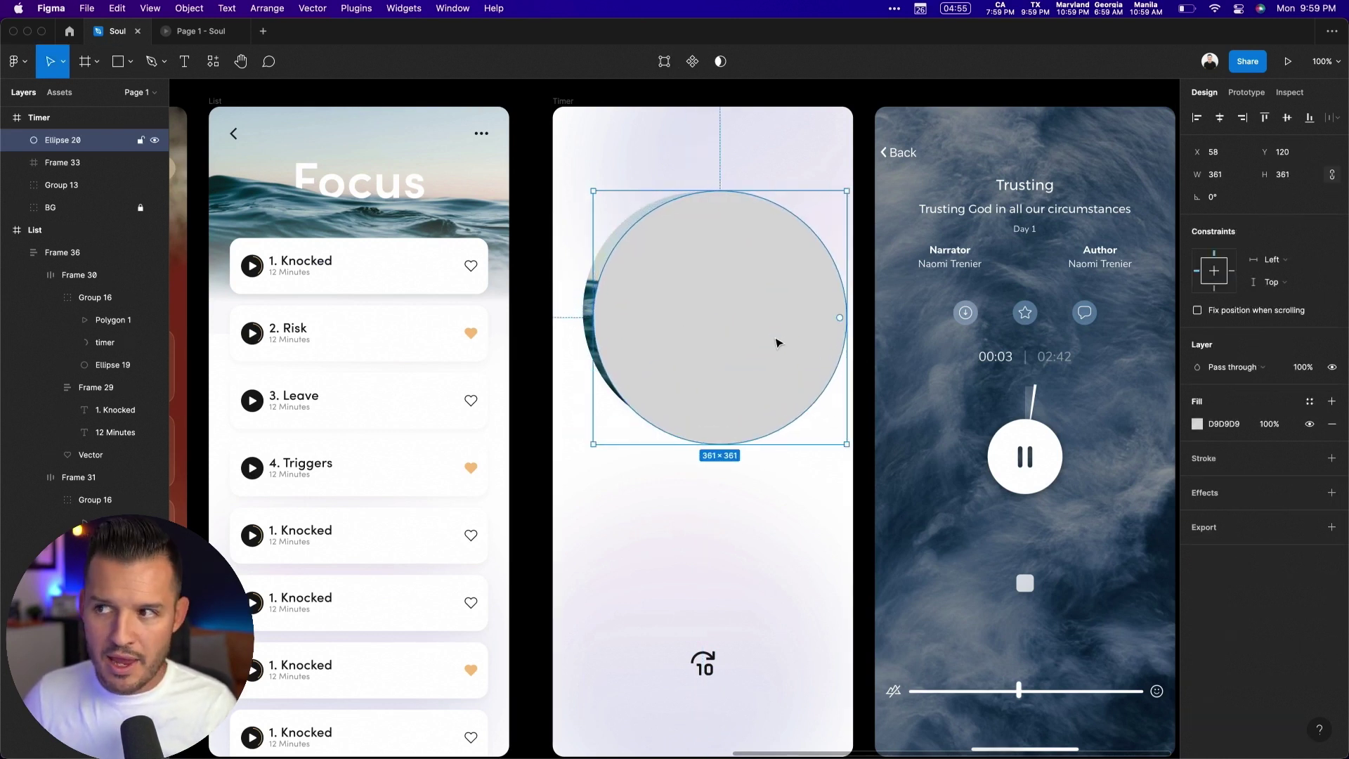
left_click_drag(775, 342, 766, 342)
left_click_drag(836, 191, 837, 182)
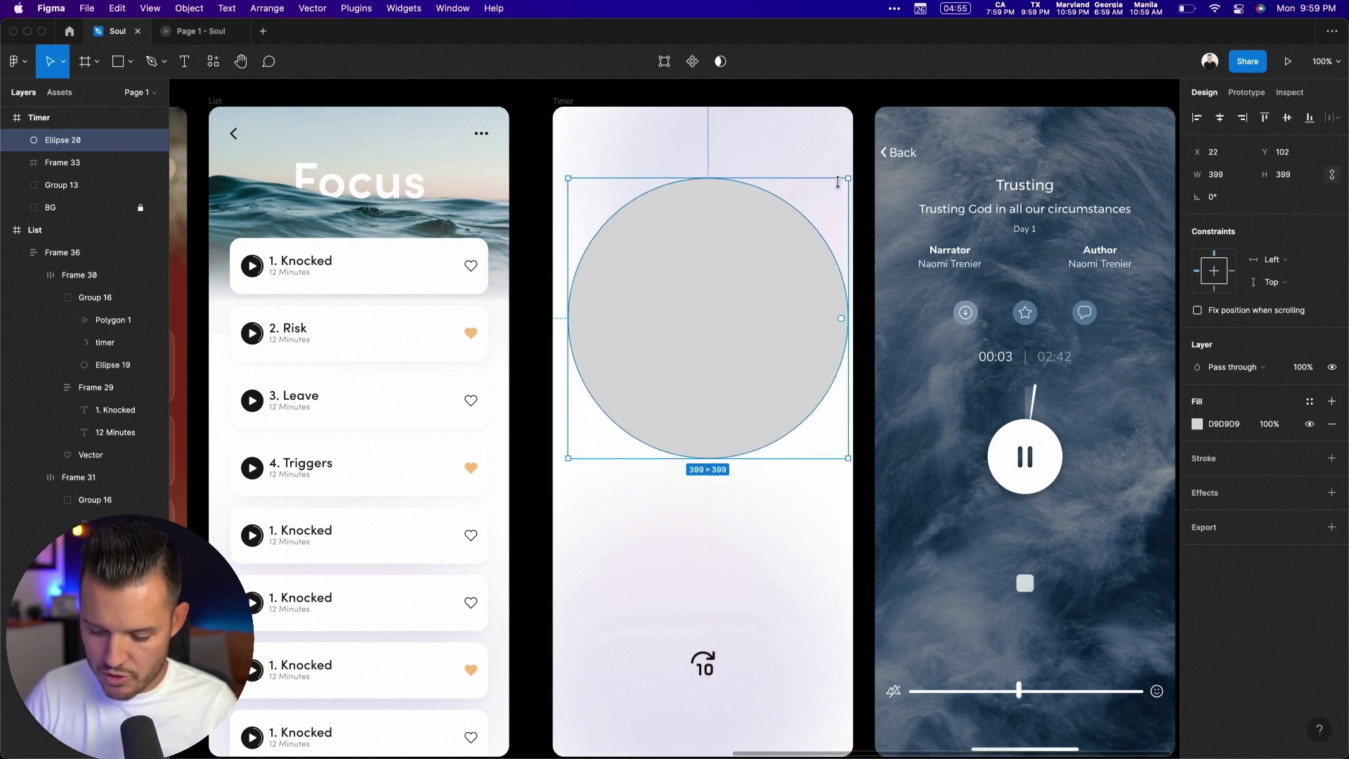
Step: Send the grey circle behind the ocean image at about 389 × 389 and centre the two on each other
key("super+bracketleft")
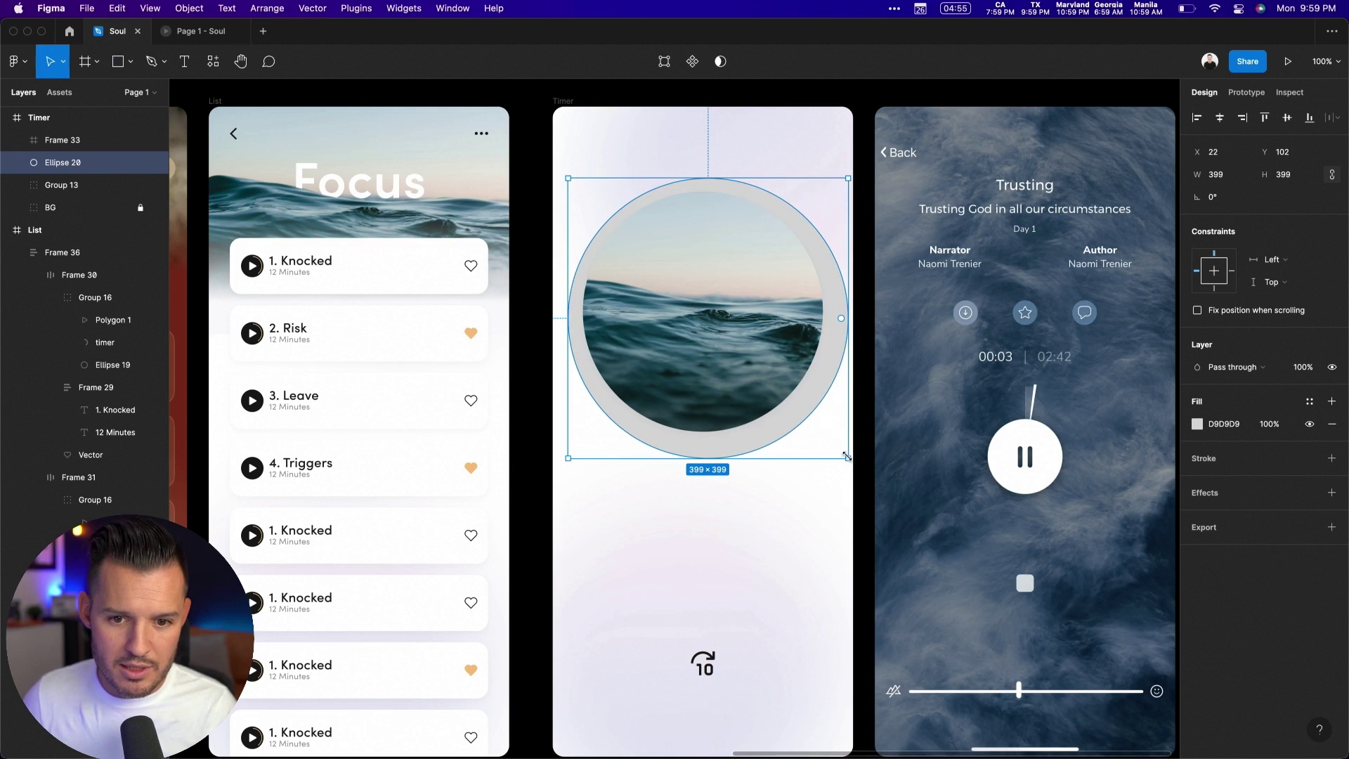
left_click_drag(848, 458, 840, 451)
left_click(756, 339, "shift")
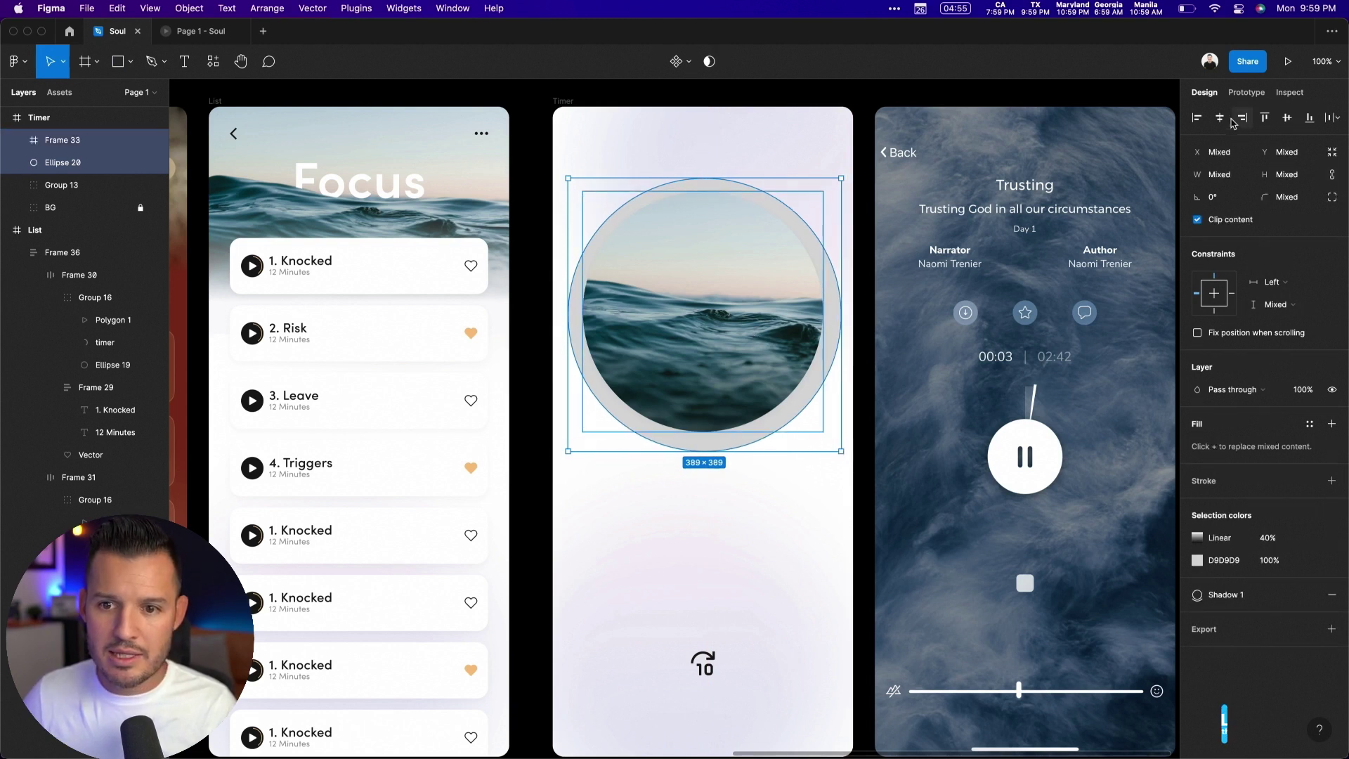
left_click(730, 197)
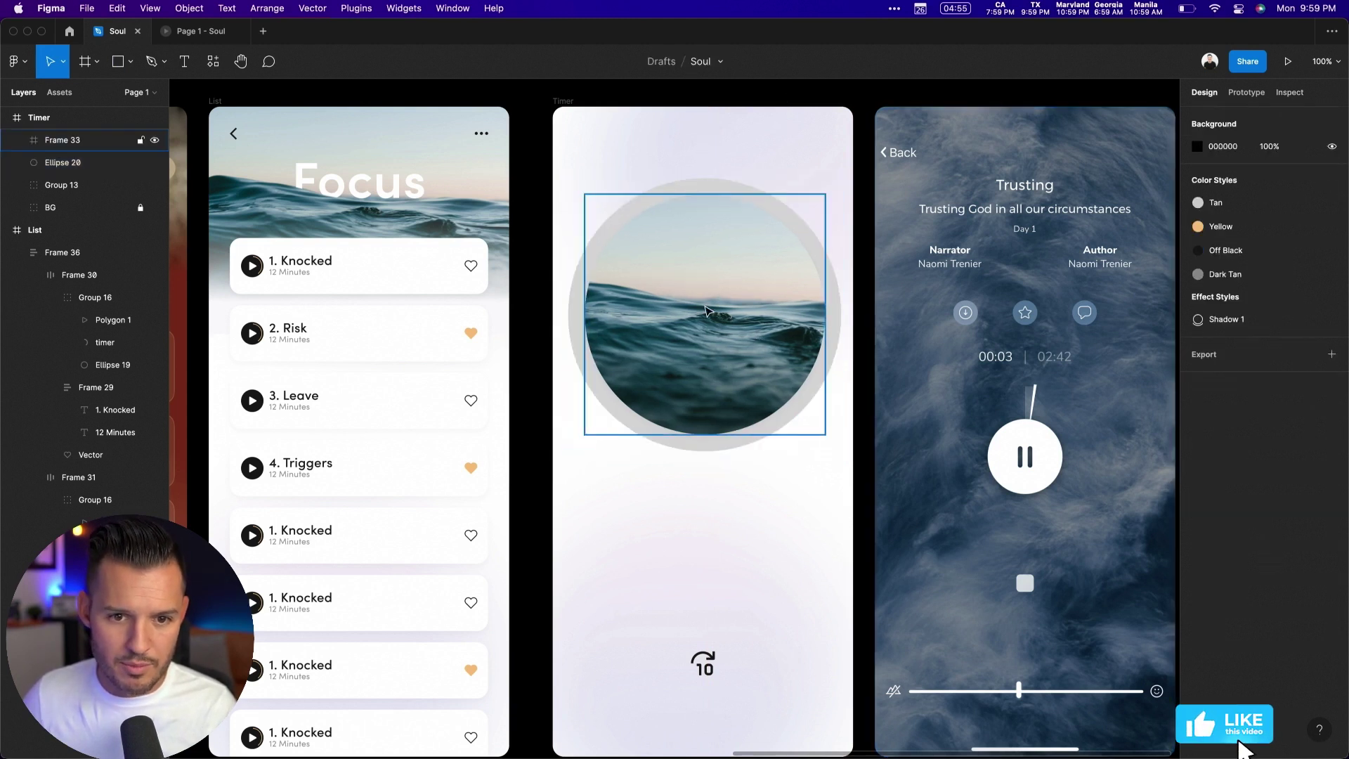
Step: Change the fill of the circle behind the ocean image to white, FFFFFF
left_click(731, 192)
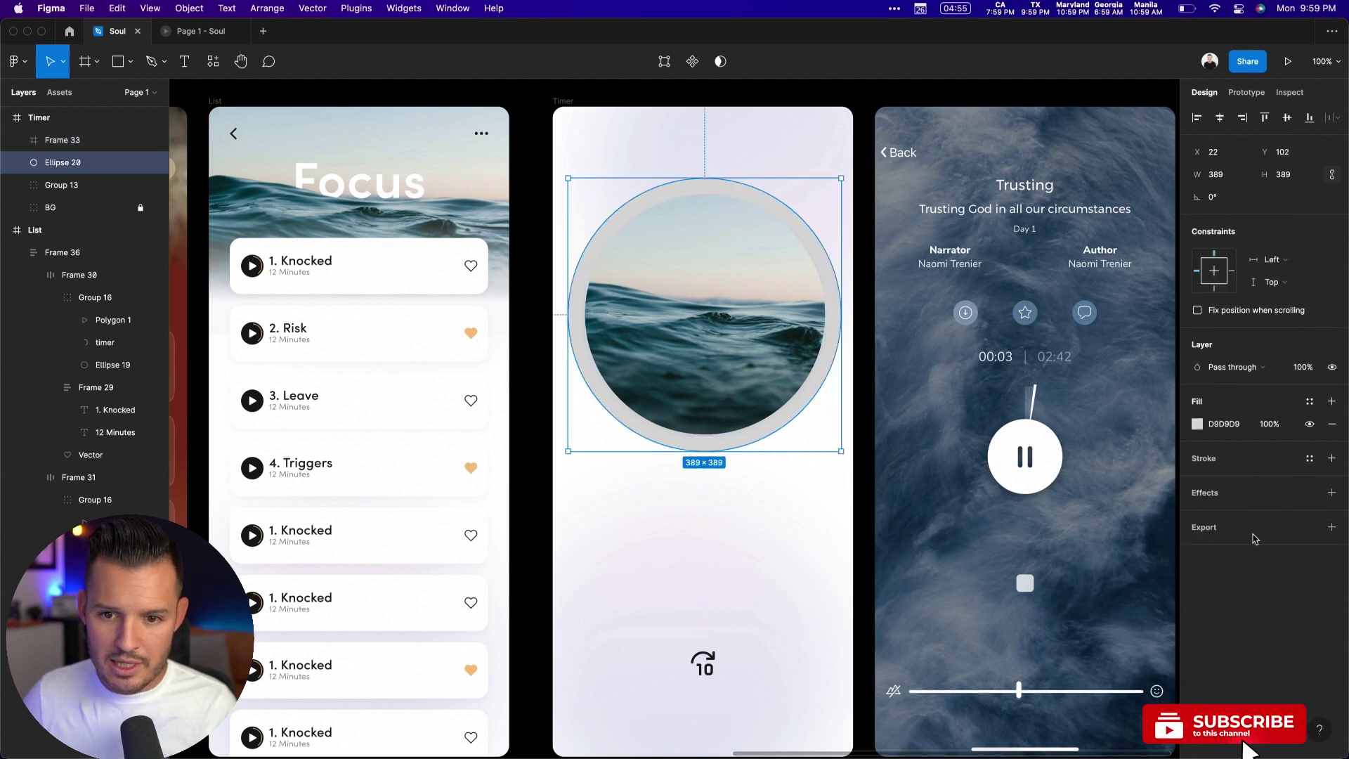
left_click(1197, 424)
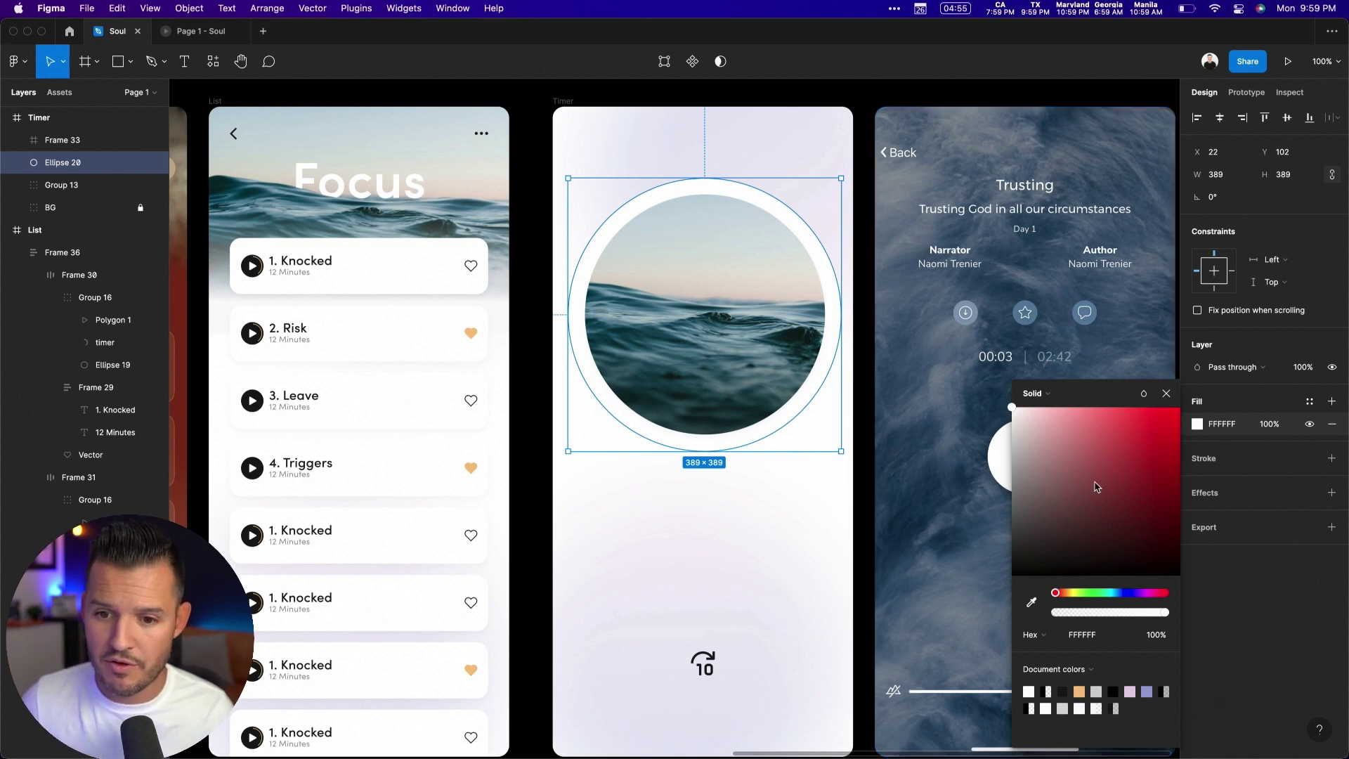
left_click(1226, 496)
Step: Add an effect to the white circle and set it to a Layer blur of 12
left_click(1331, 493)
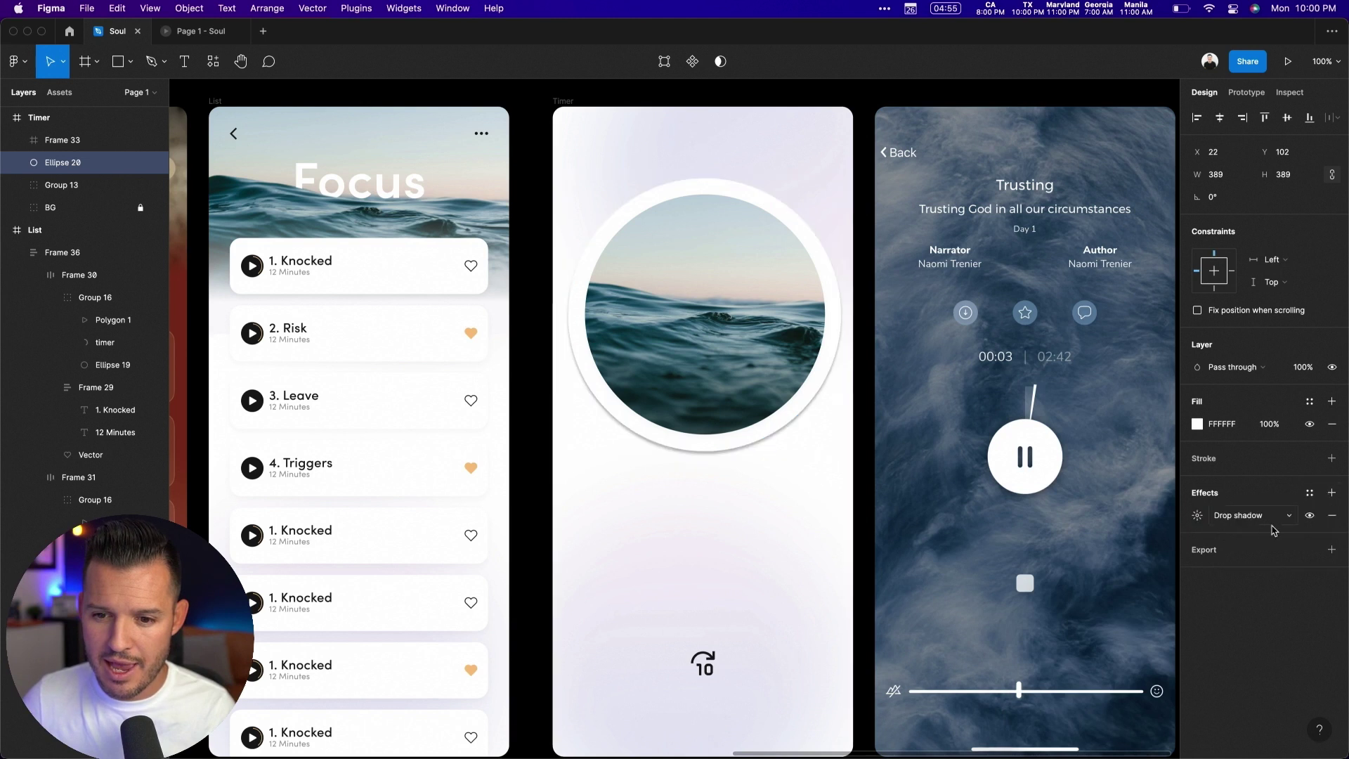
left_click(1231, 517)
left_click(1250, 532)
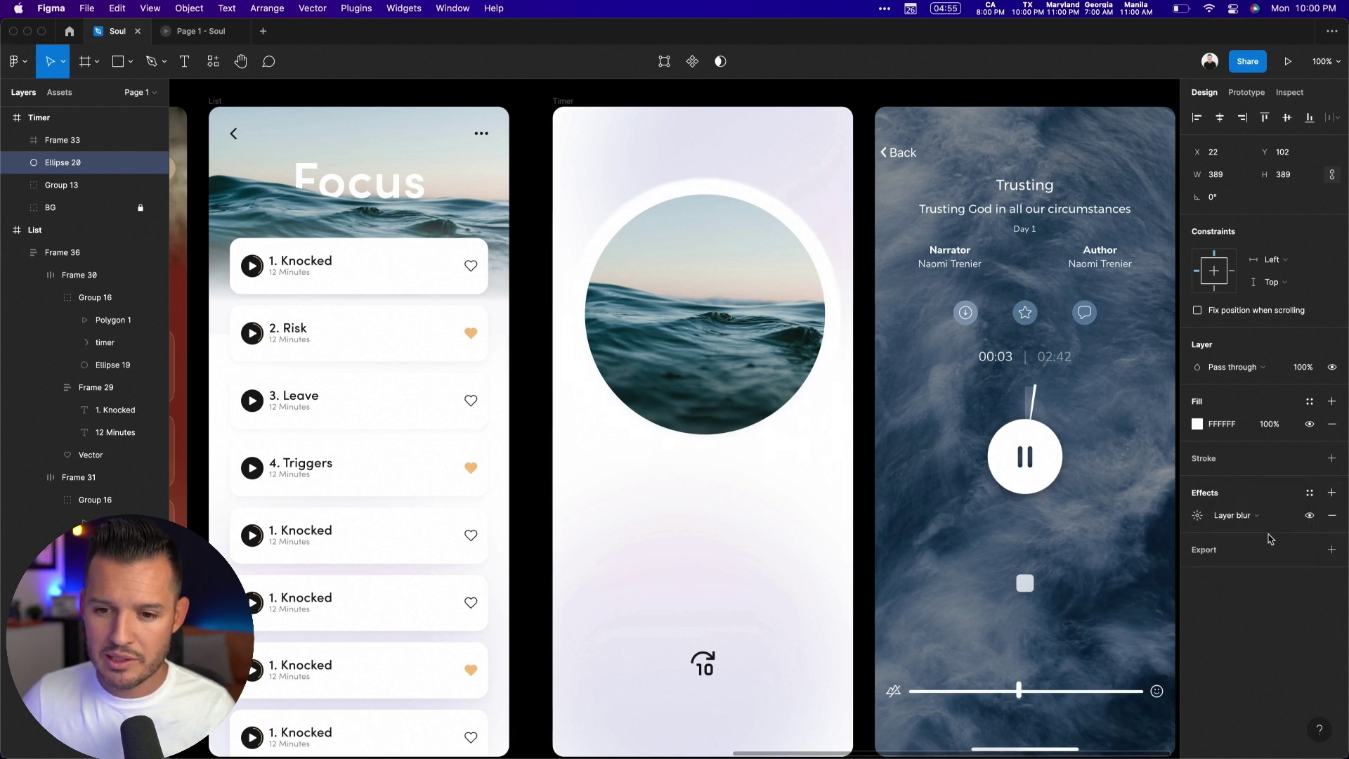
left_click(1196, 517)
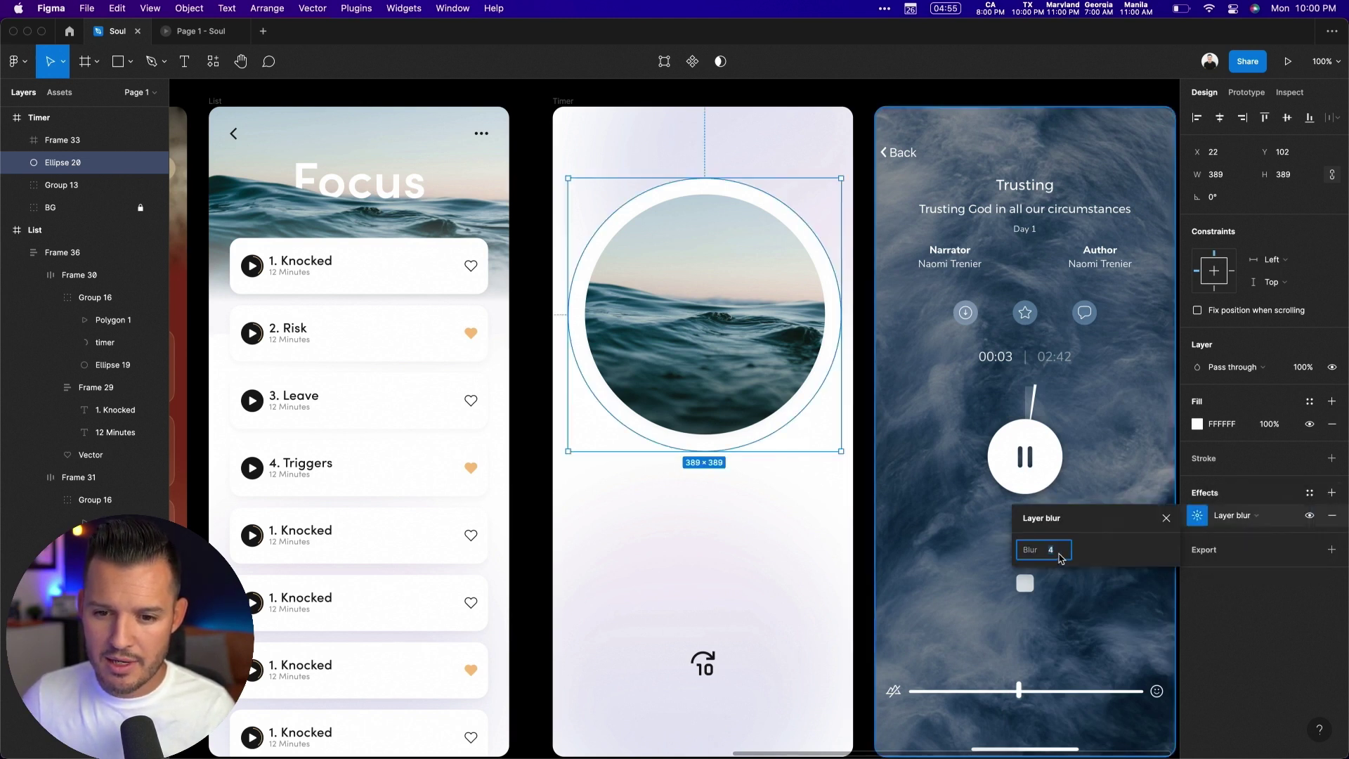
type("12")
key("Return")
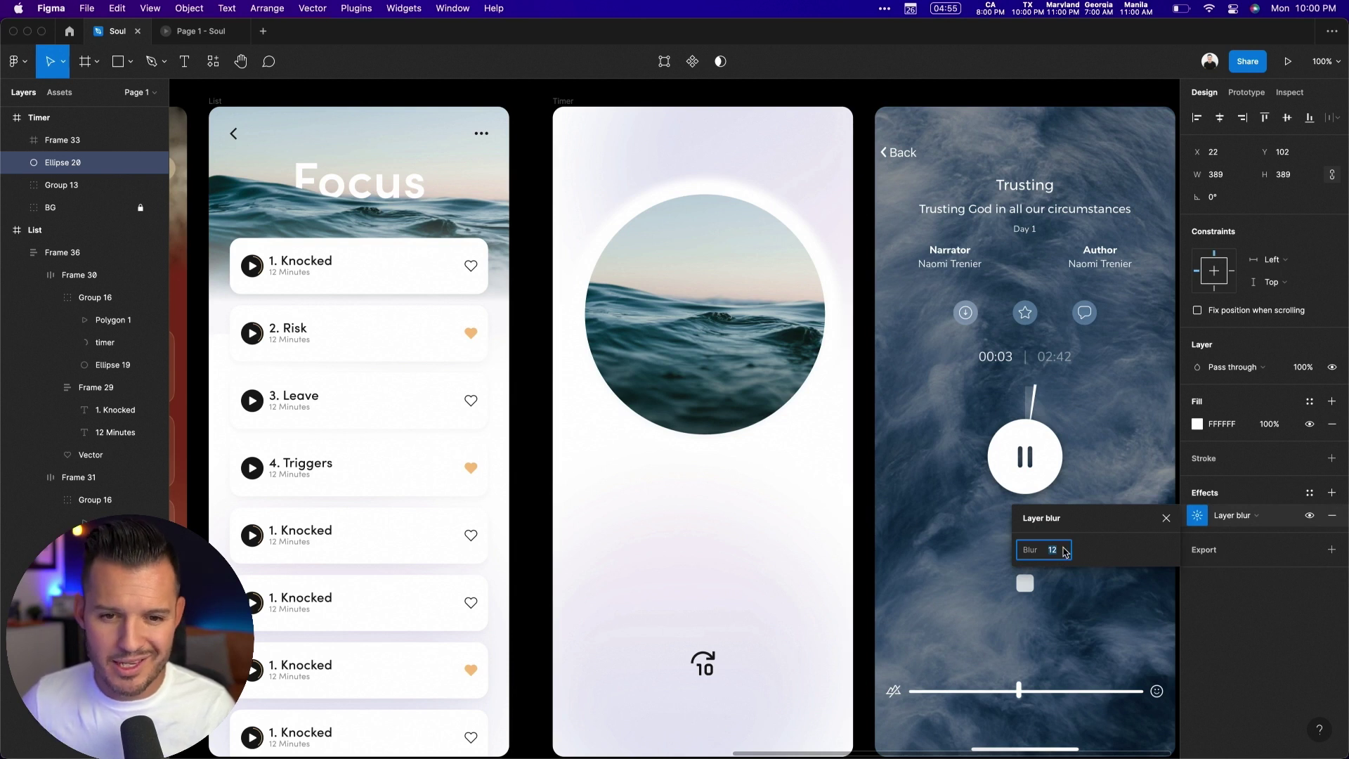
Step: Switch the white circle's effect to Background blur and set its fill opacity to 60%
left_click(1233, 516)
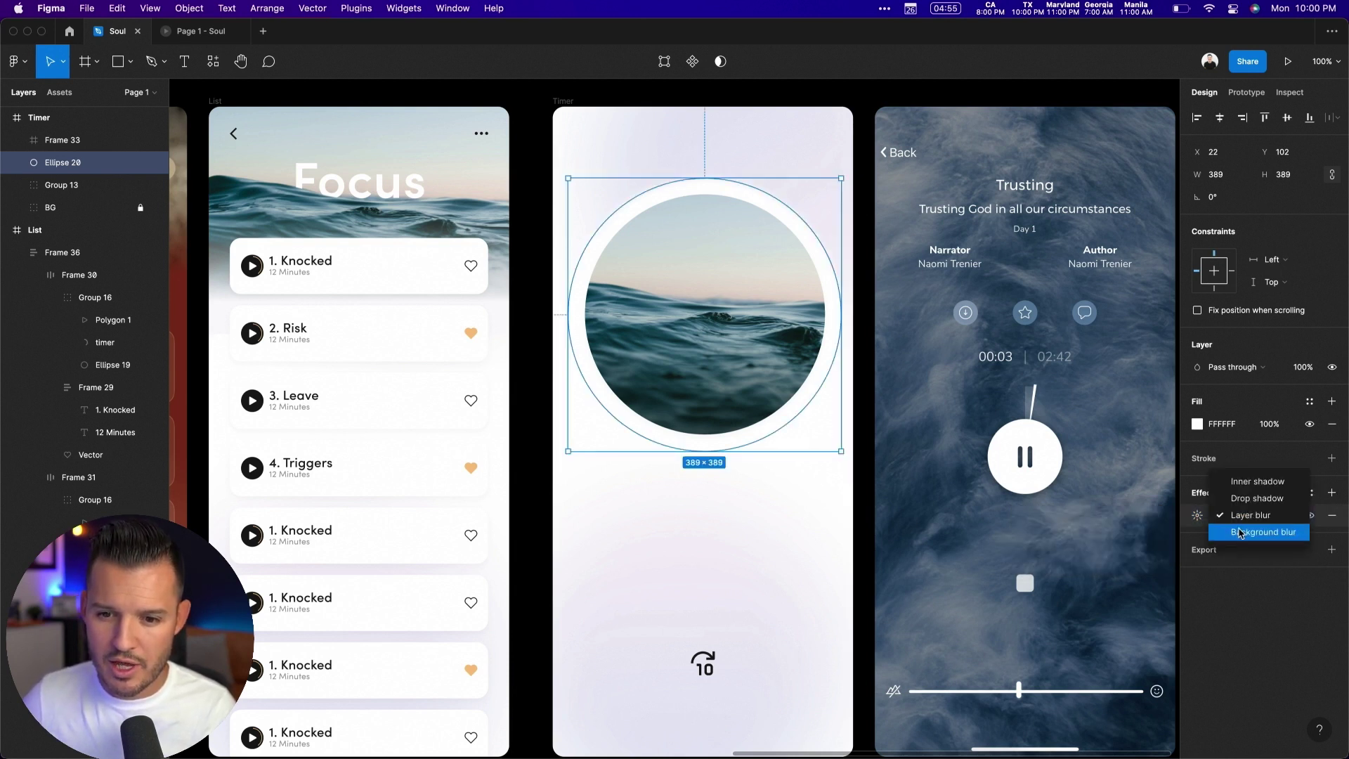
left_click(1240, 534)
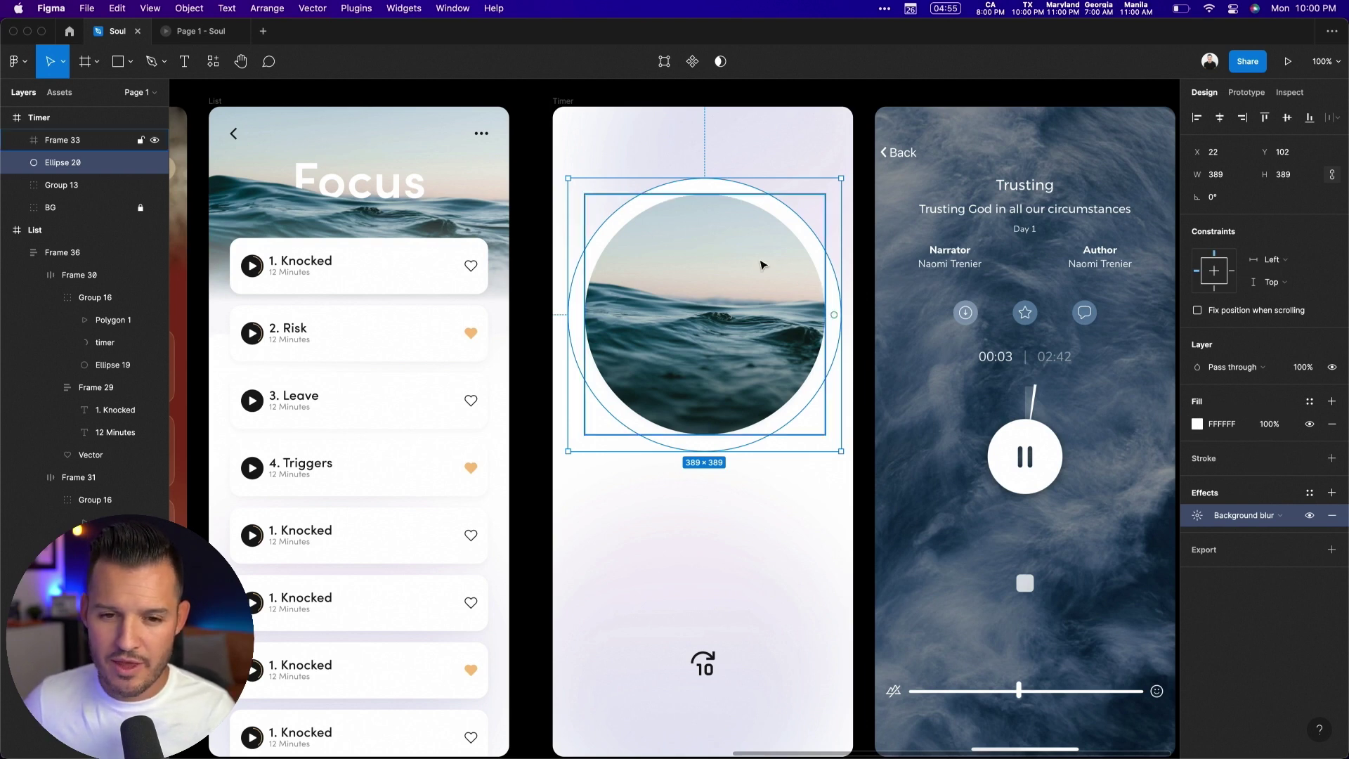
key("z")
left_click_drag(527, 147, 975, 480)
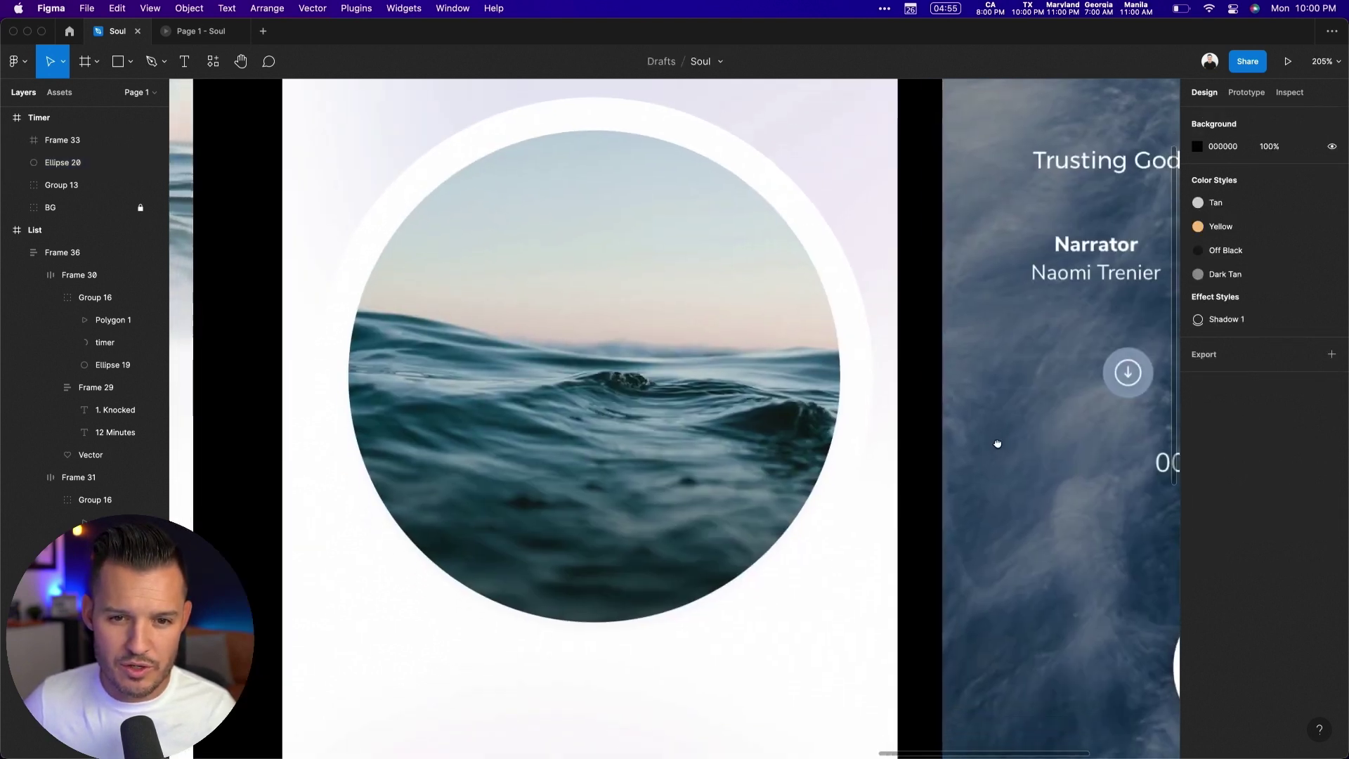
left_click(851, 276)
left_click(1268, 423)
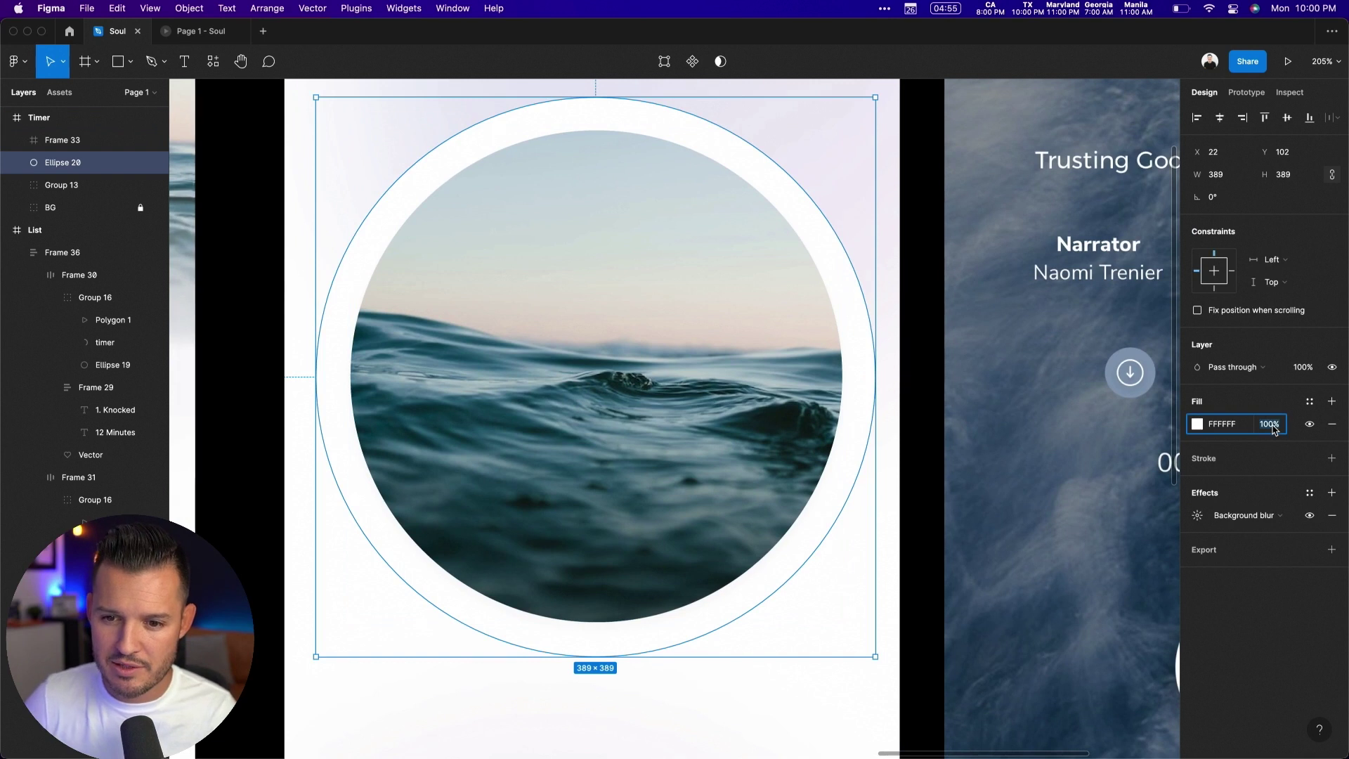
type("80")
key("Return")
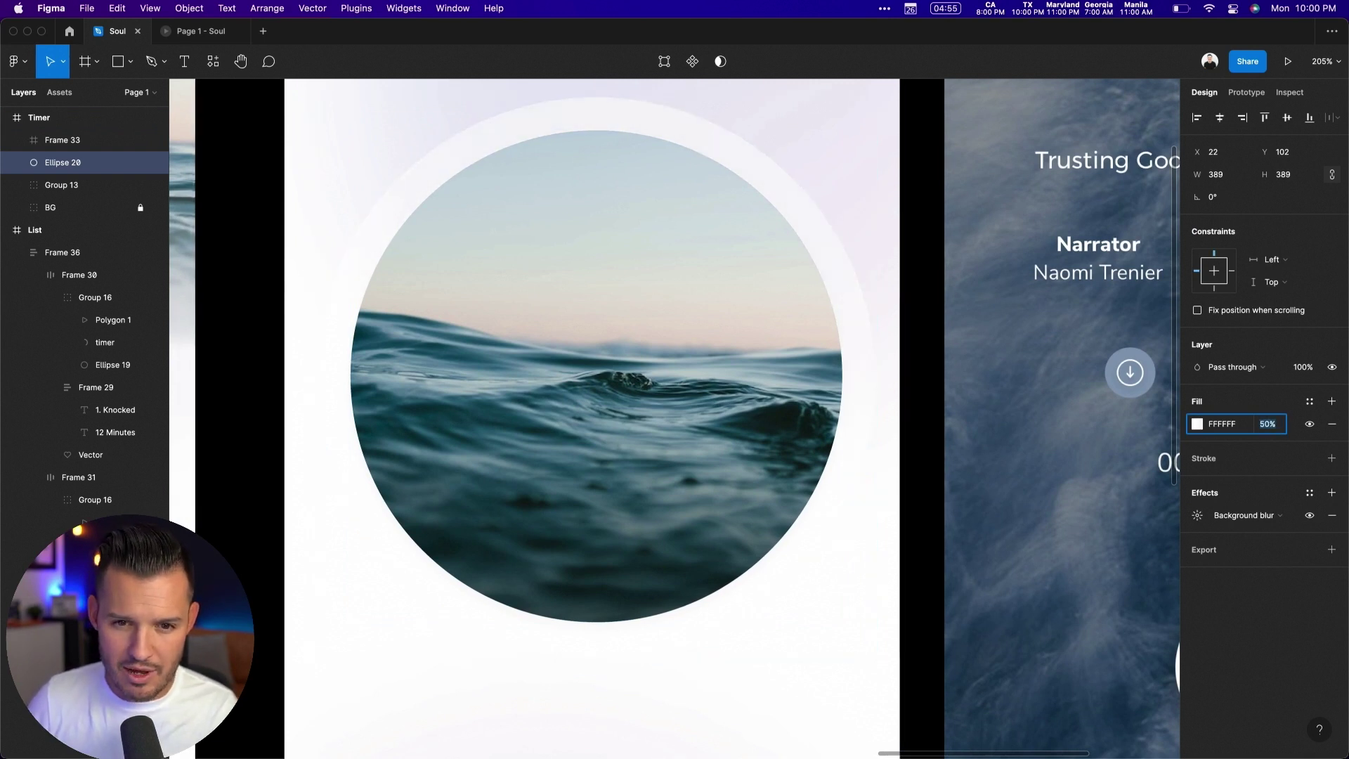
key("shift+Up")
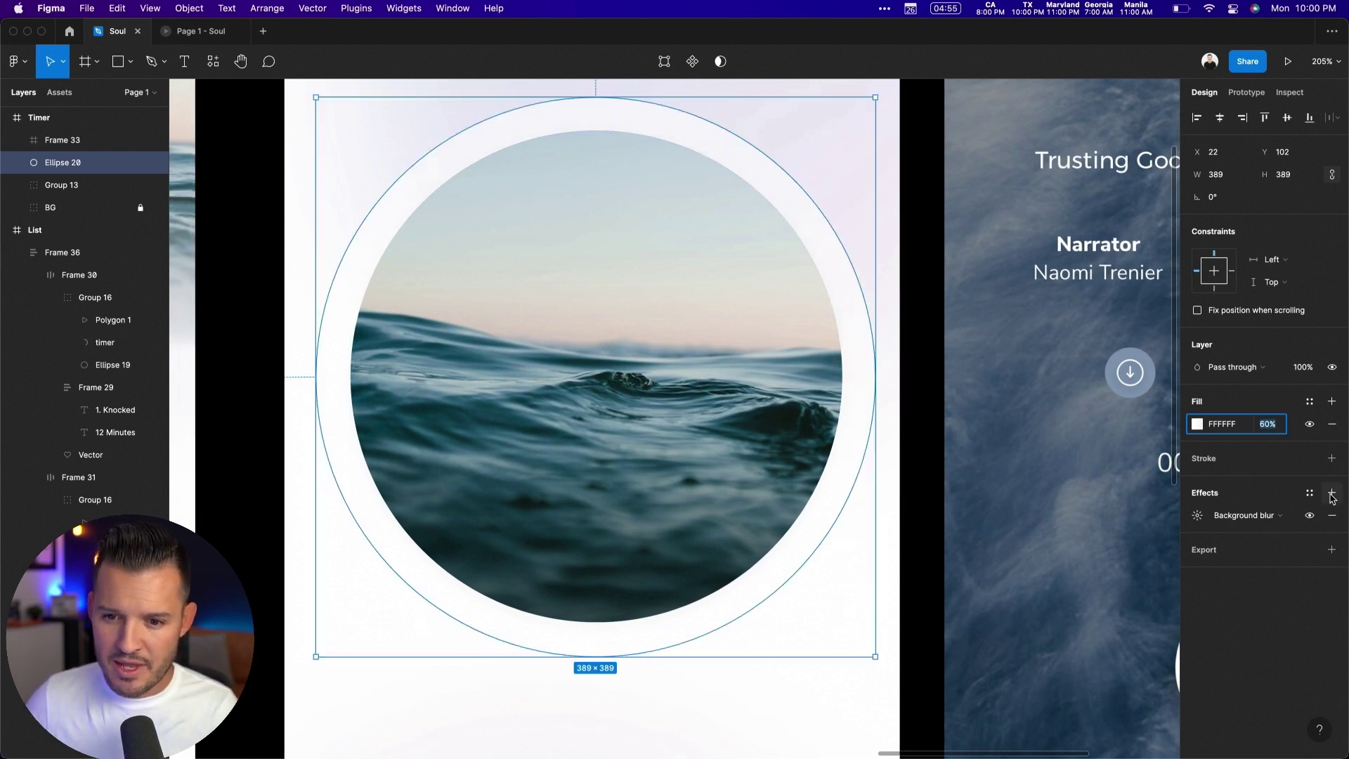
Step: Add a drop shadow to the white circle and set the shadow's opacity to 3%
left_click(1332, 494)
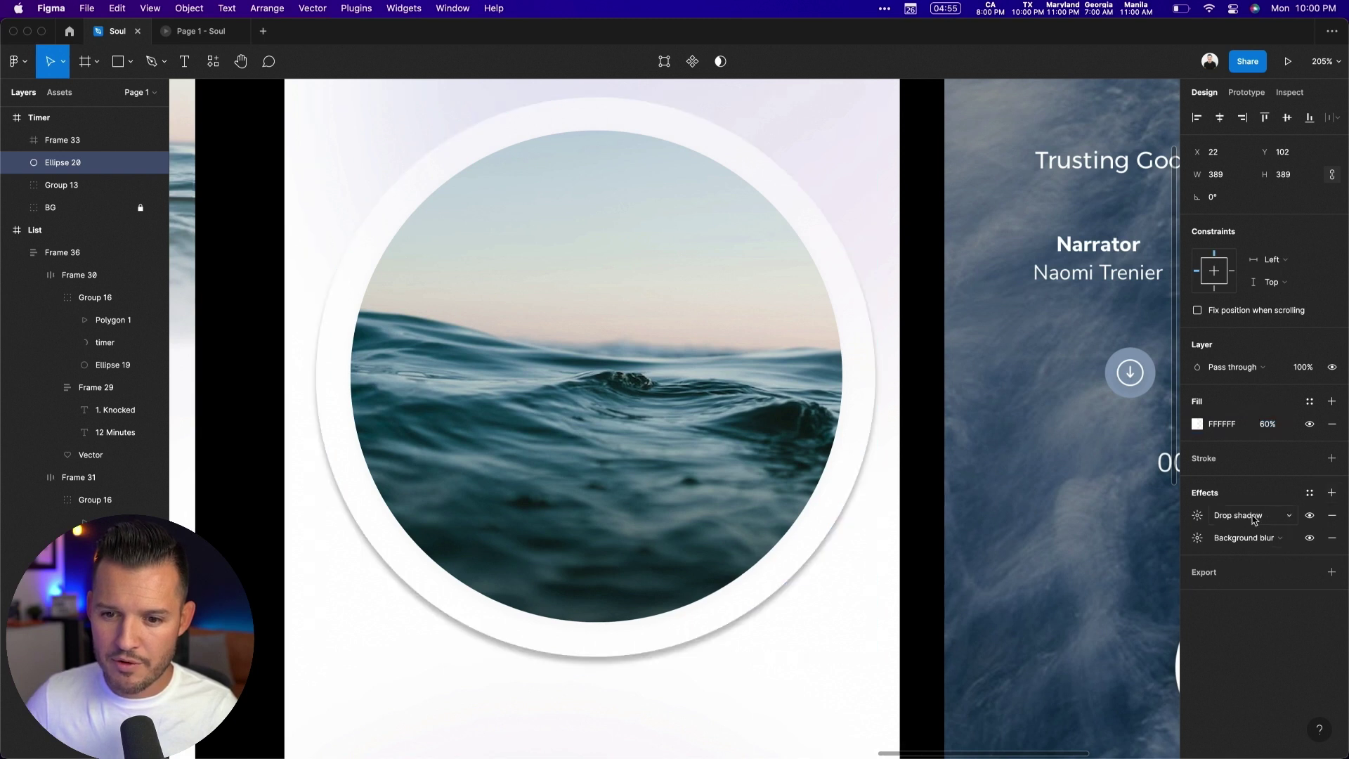
left_click(1197, 516)
left_click(1113, 596)
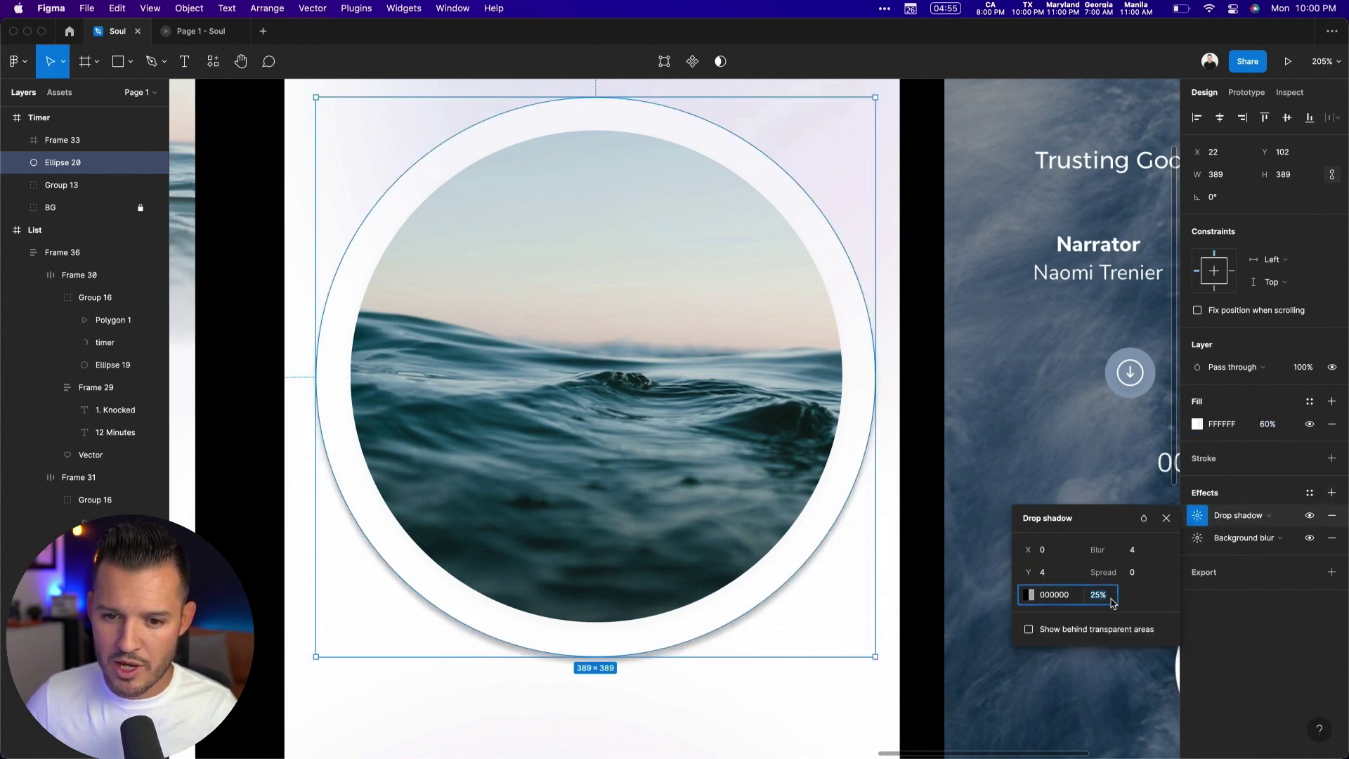
type("3")
key("Return")
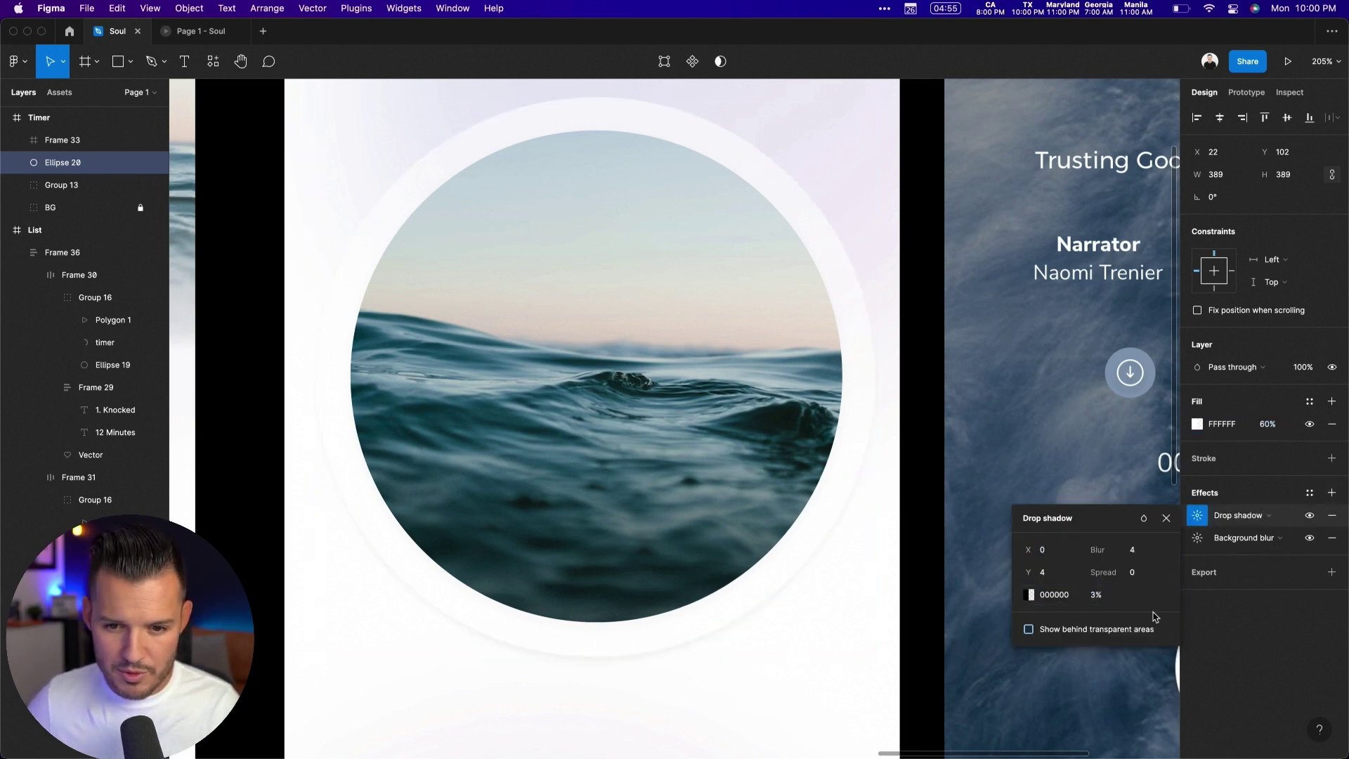
Step: Add an inner shadow to the white circle and set that shadow's opacity to 2%
left_click(1331, 493)
left_click(1230, 520)
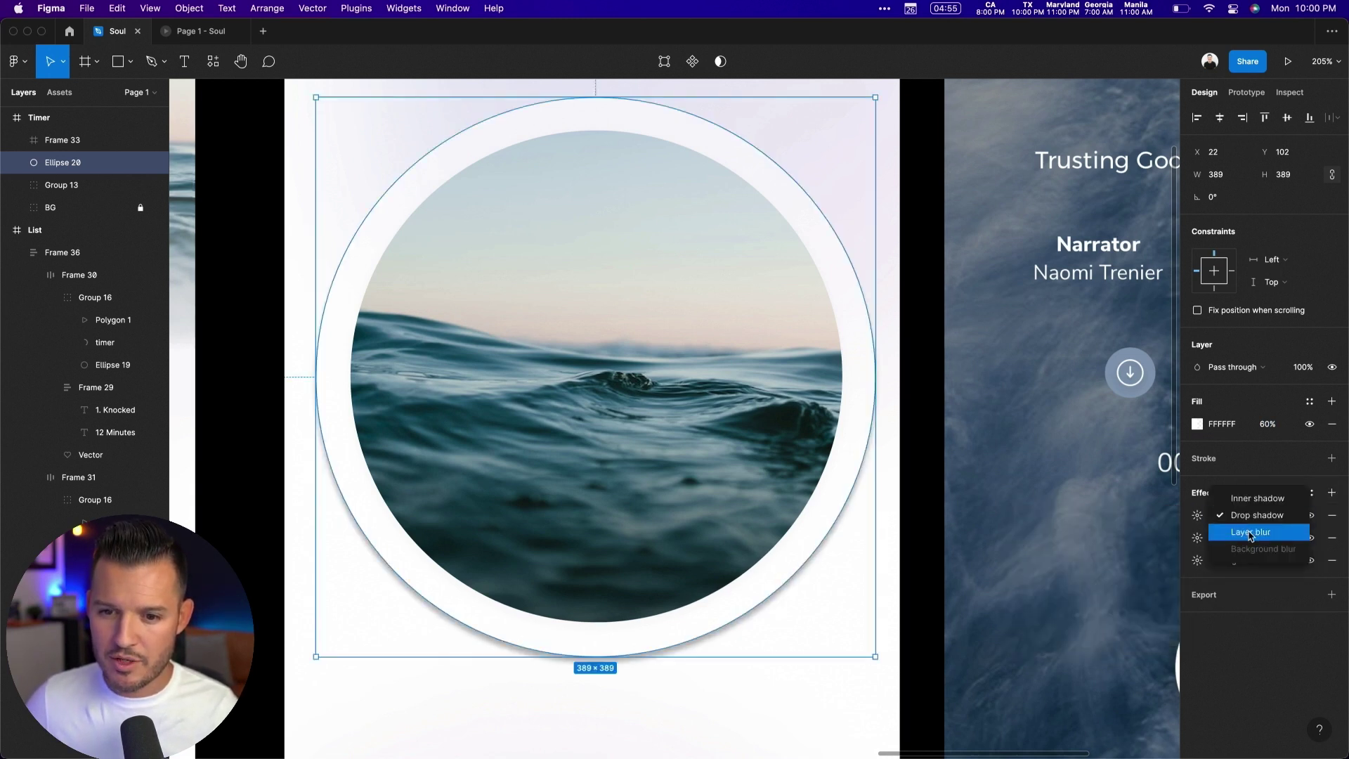
left_click(1254, 498)
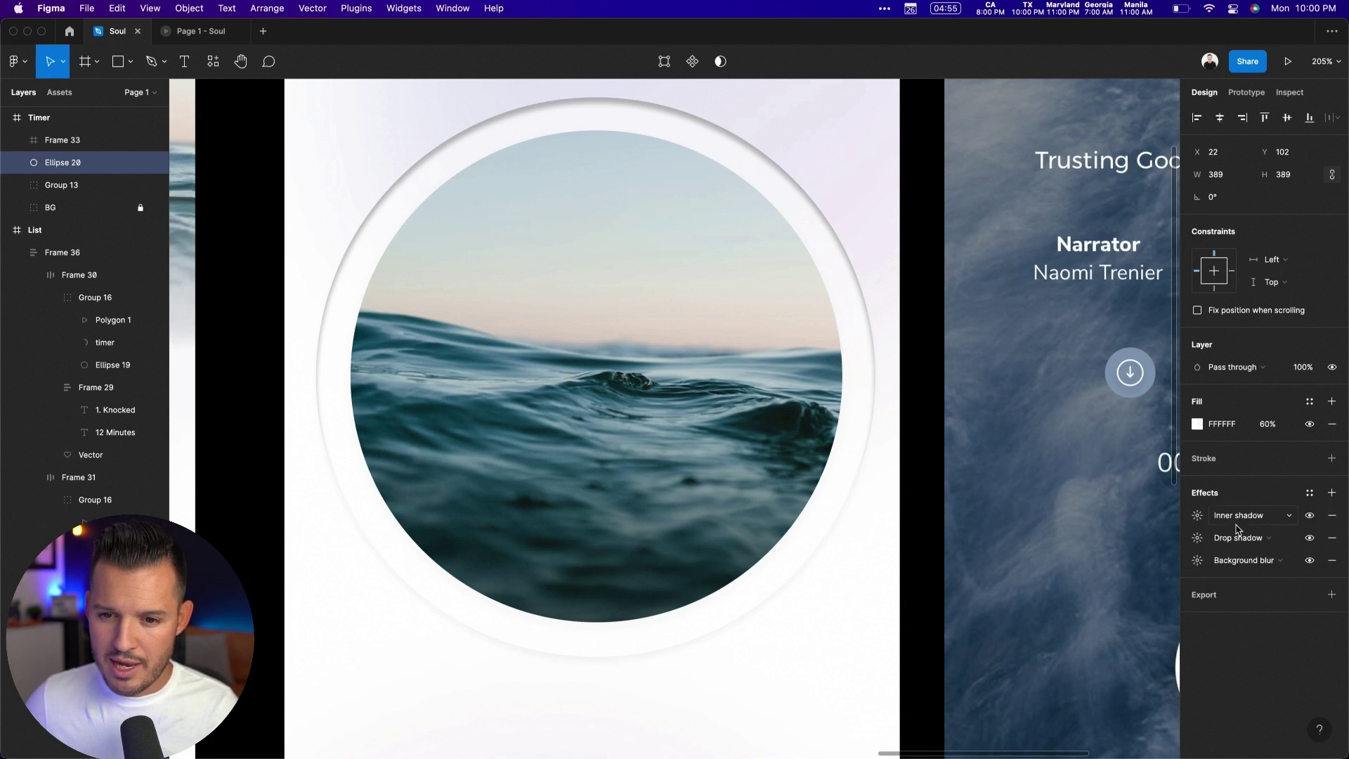
left_click(1197, 519)
left_click(1127, 599)
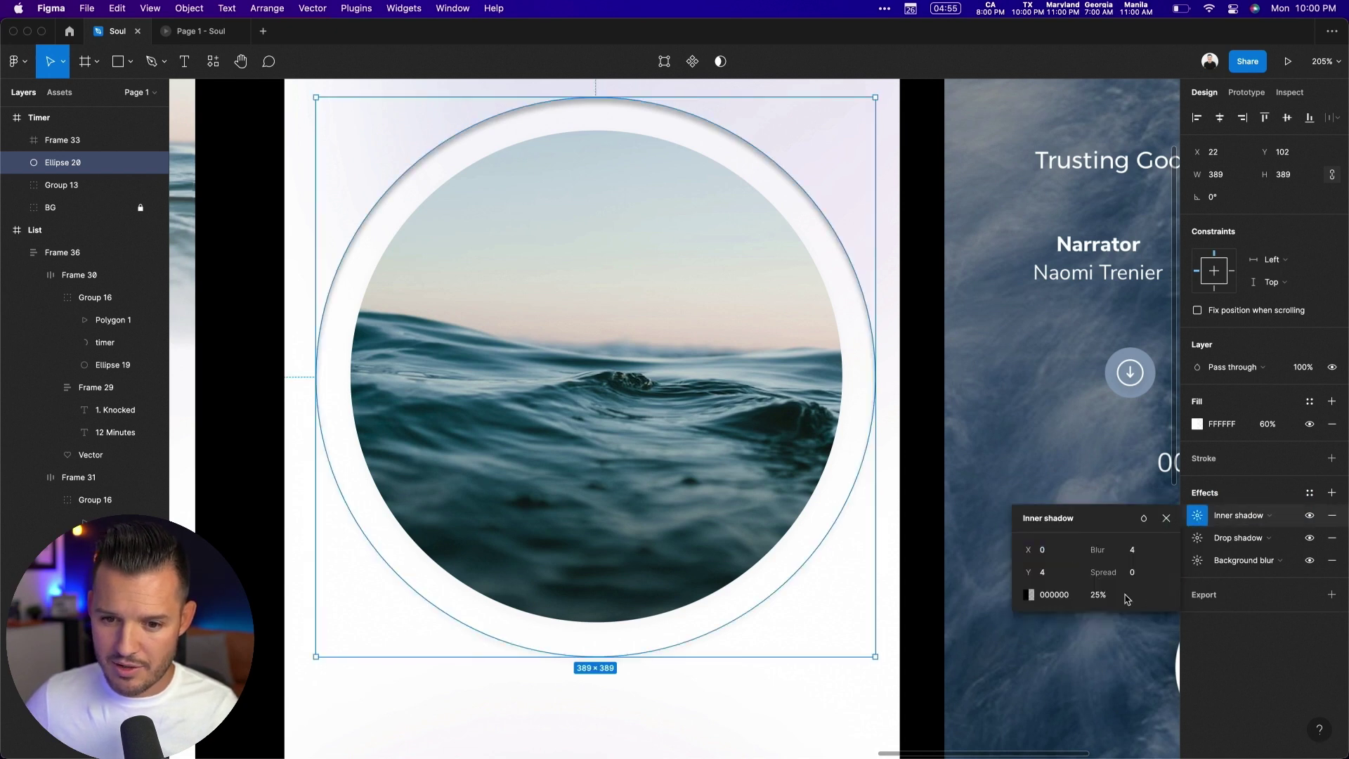
left_click(1108, 597)
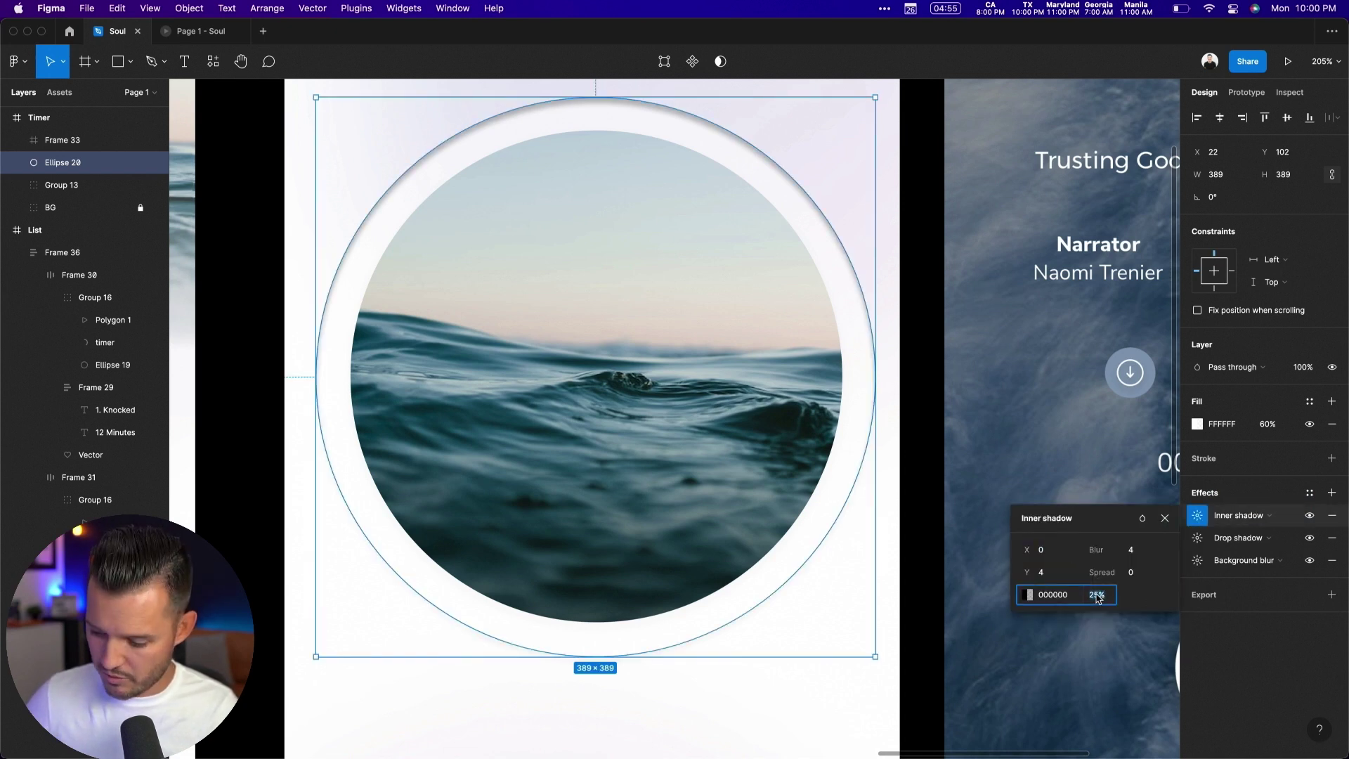
key("Return")
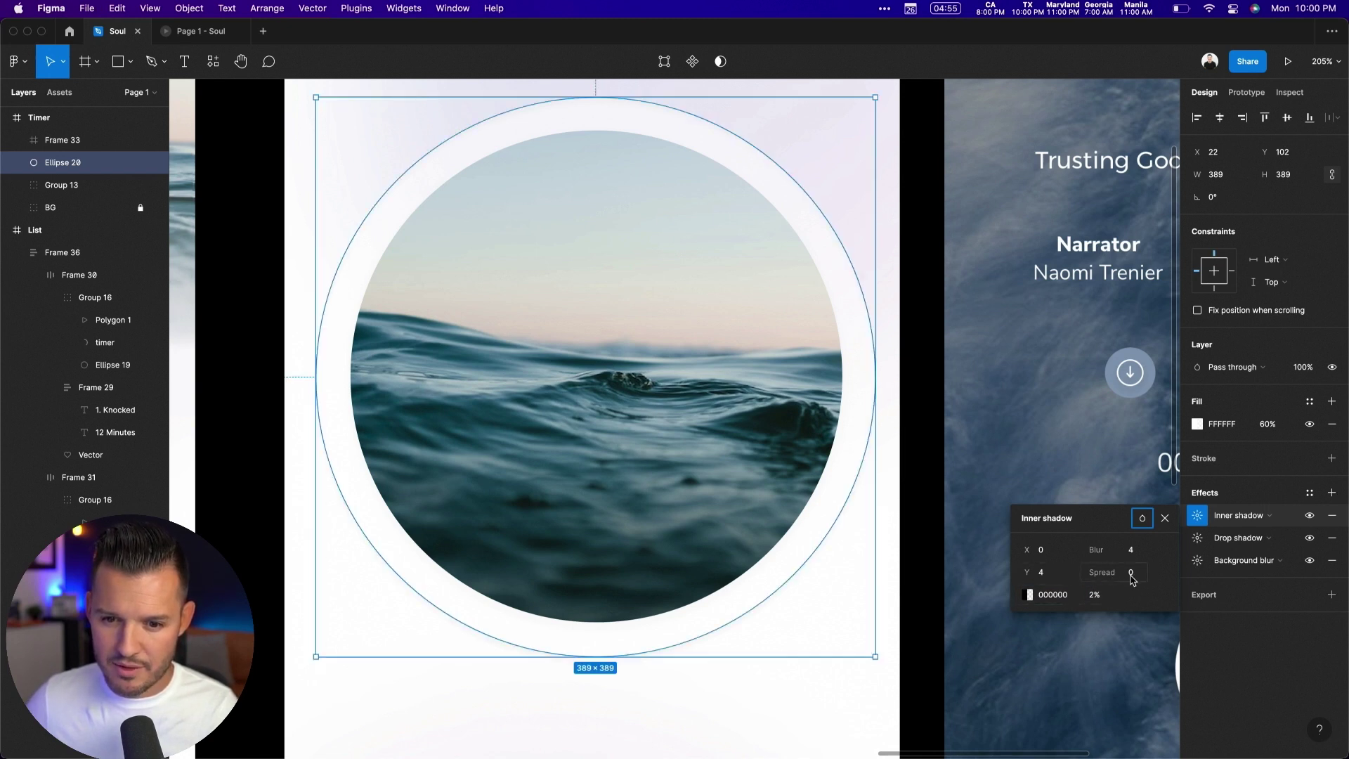
Step: Set the opacity of the white circle's inner shadow to 5%
left_click(1105, 594)
type("11")
key("Return")
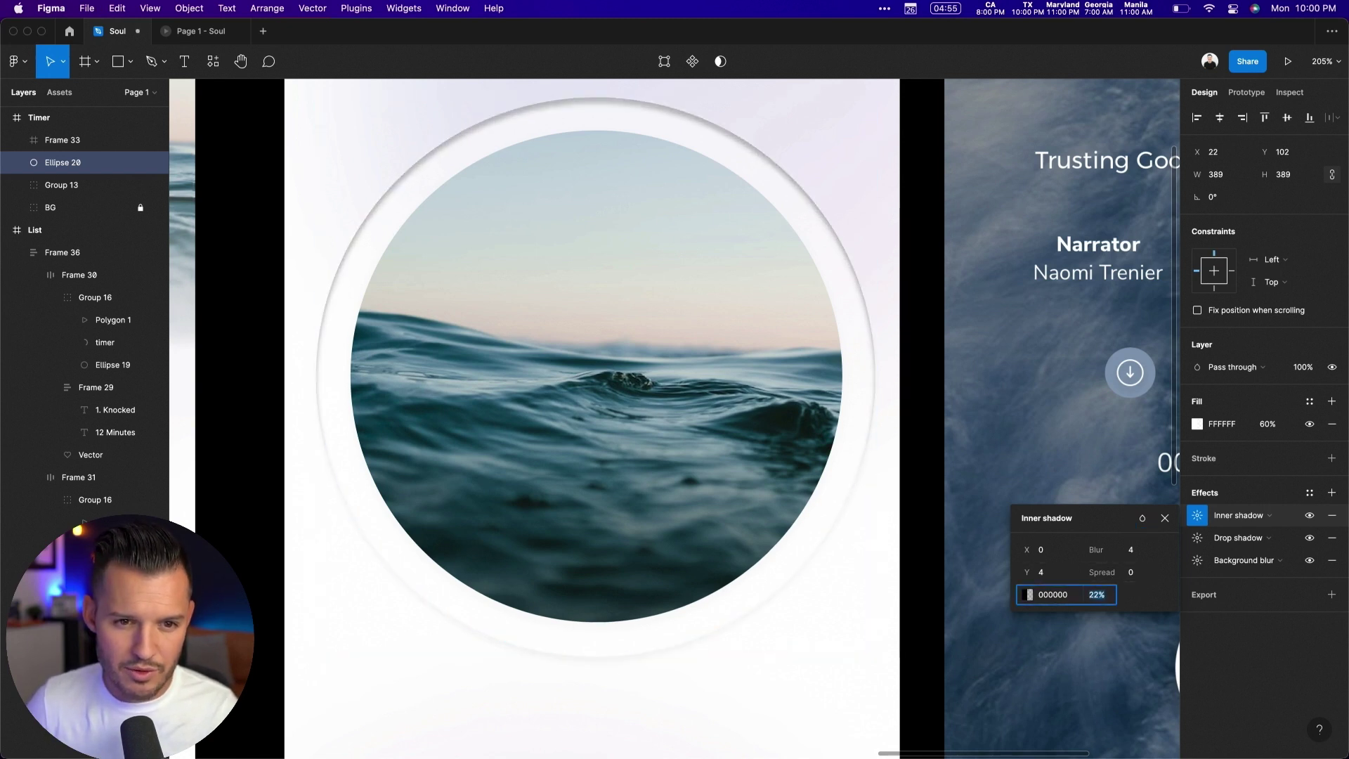
key("Down")
key("Down")
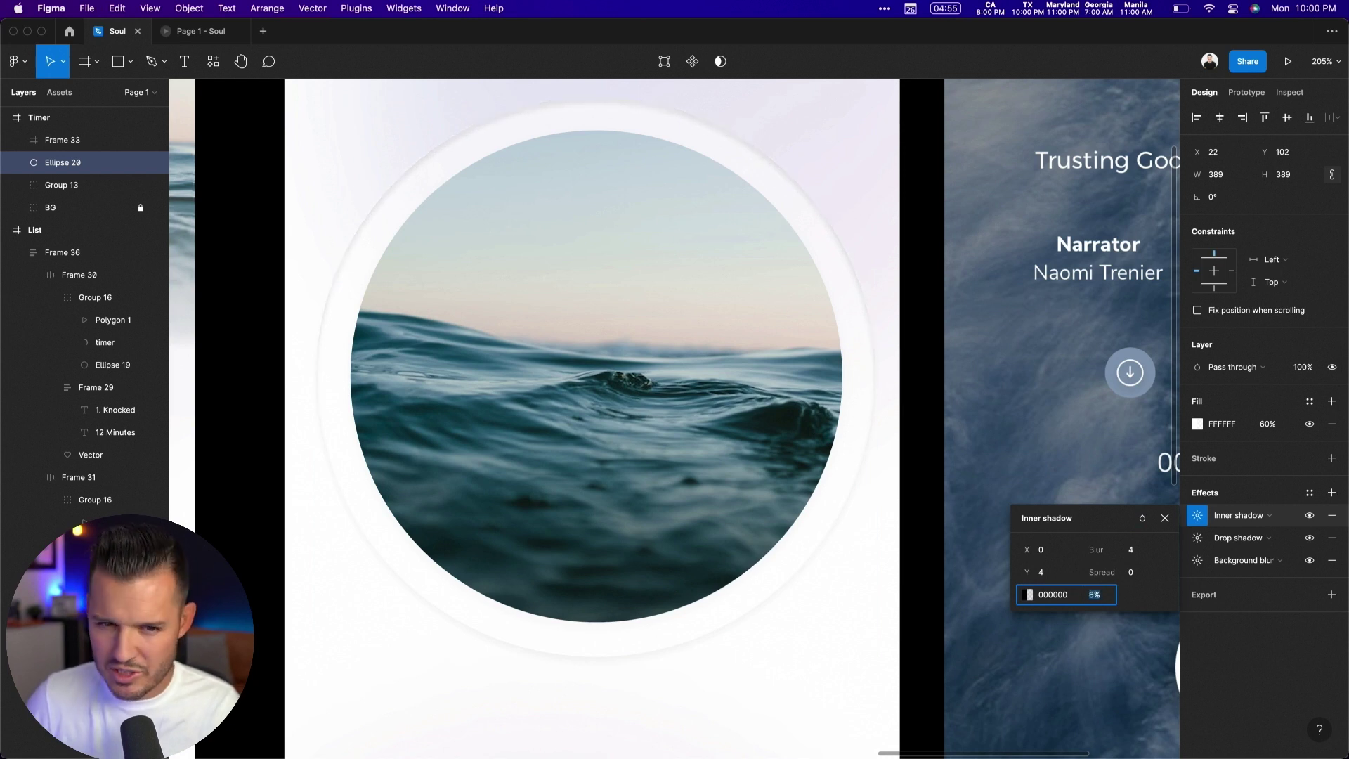
key("Down")
Step: Set the white circle's inner shadow to a blur of 2 and an opacity of 3%
left_click(1138, 559)
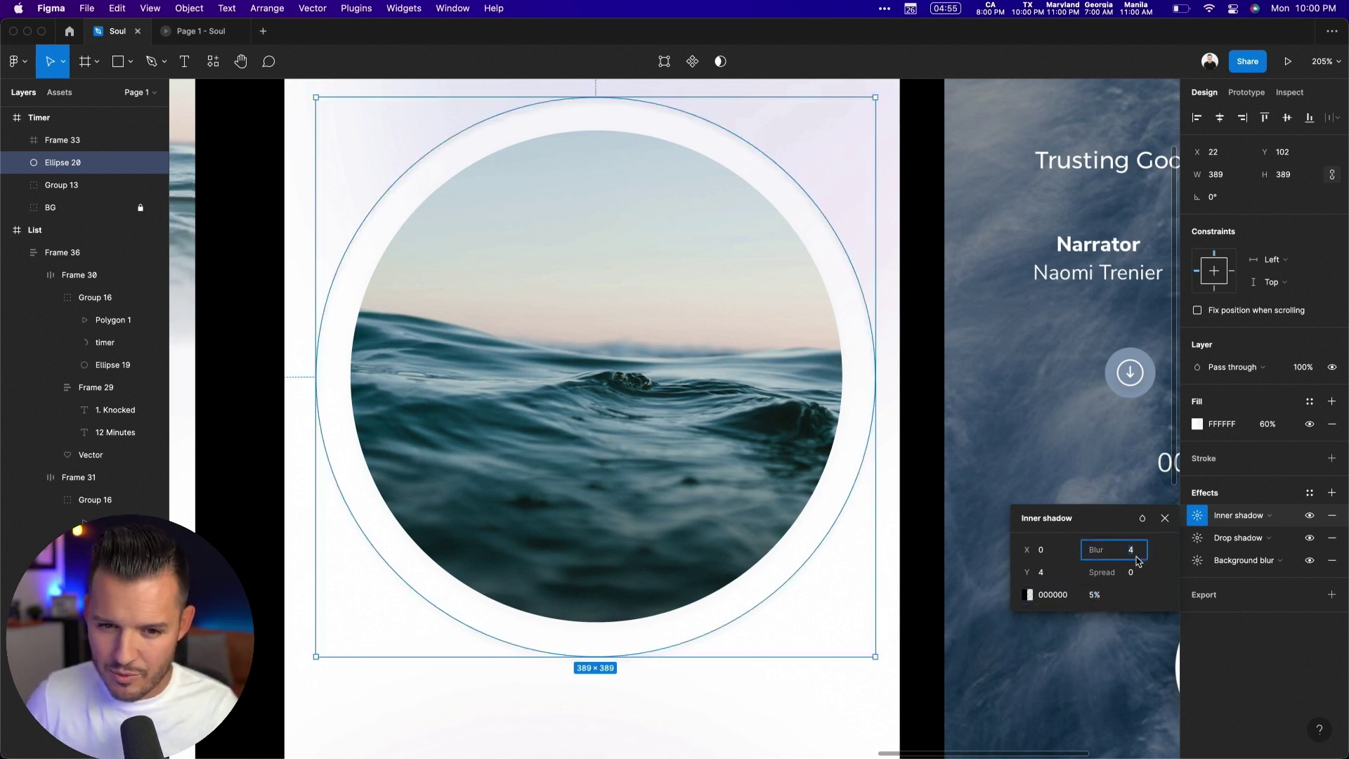
type("0")
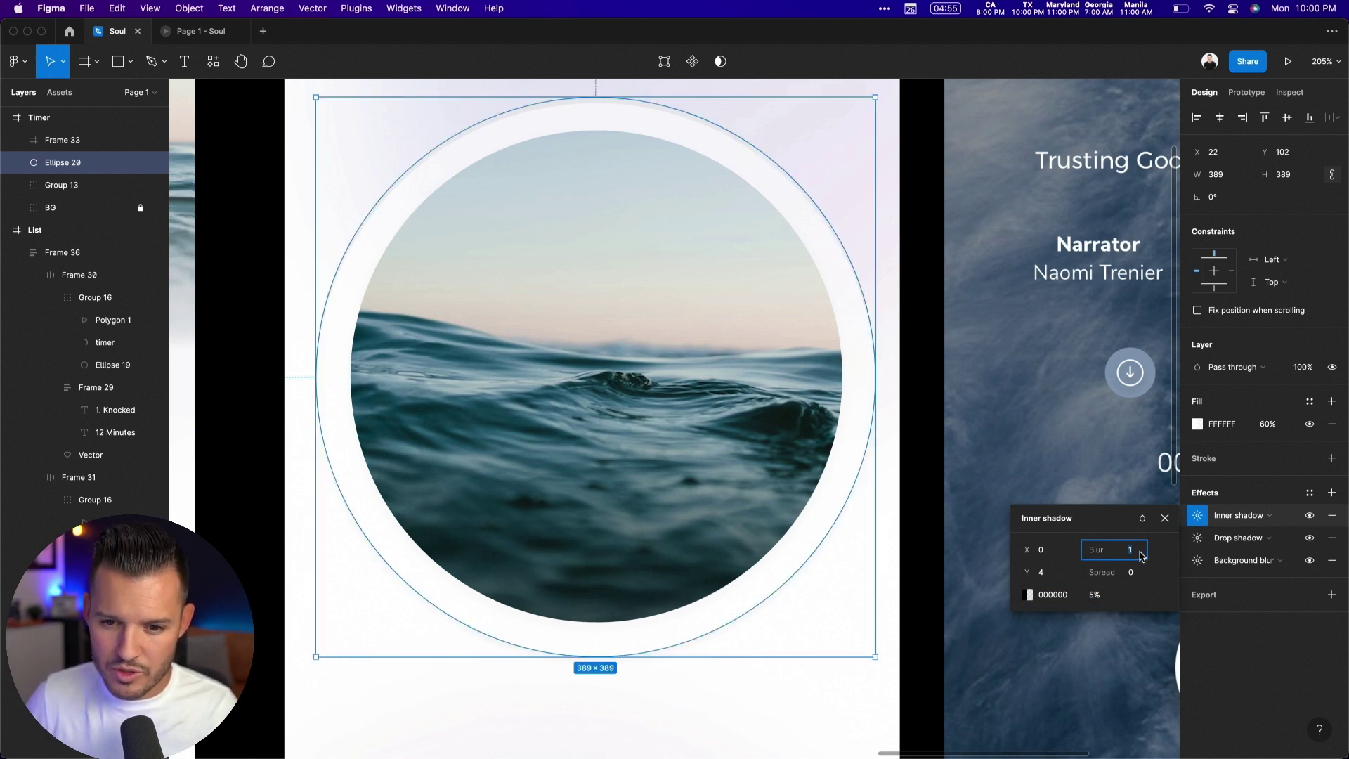
key("Up")
left_click(1104, 595)
key("Down")
key("Down")
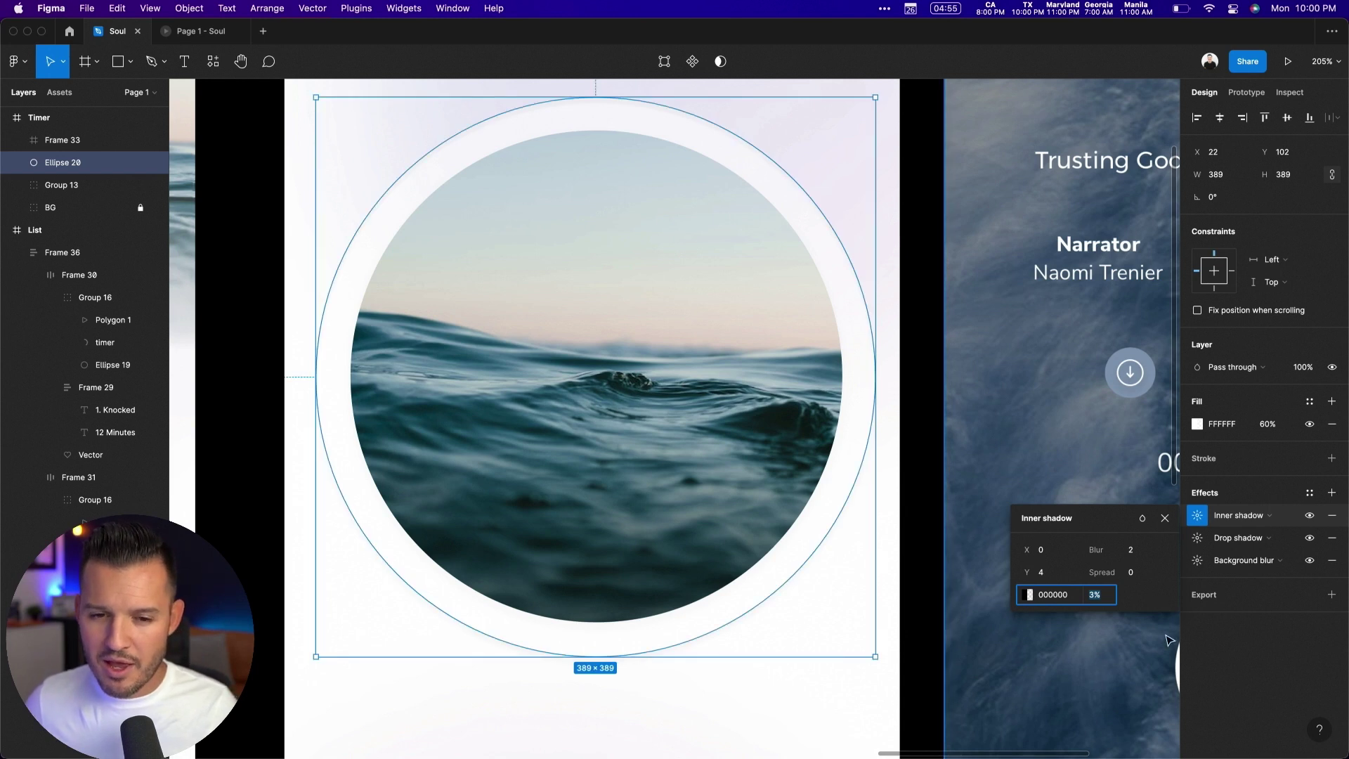
left_click(1217, 462)
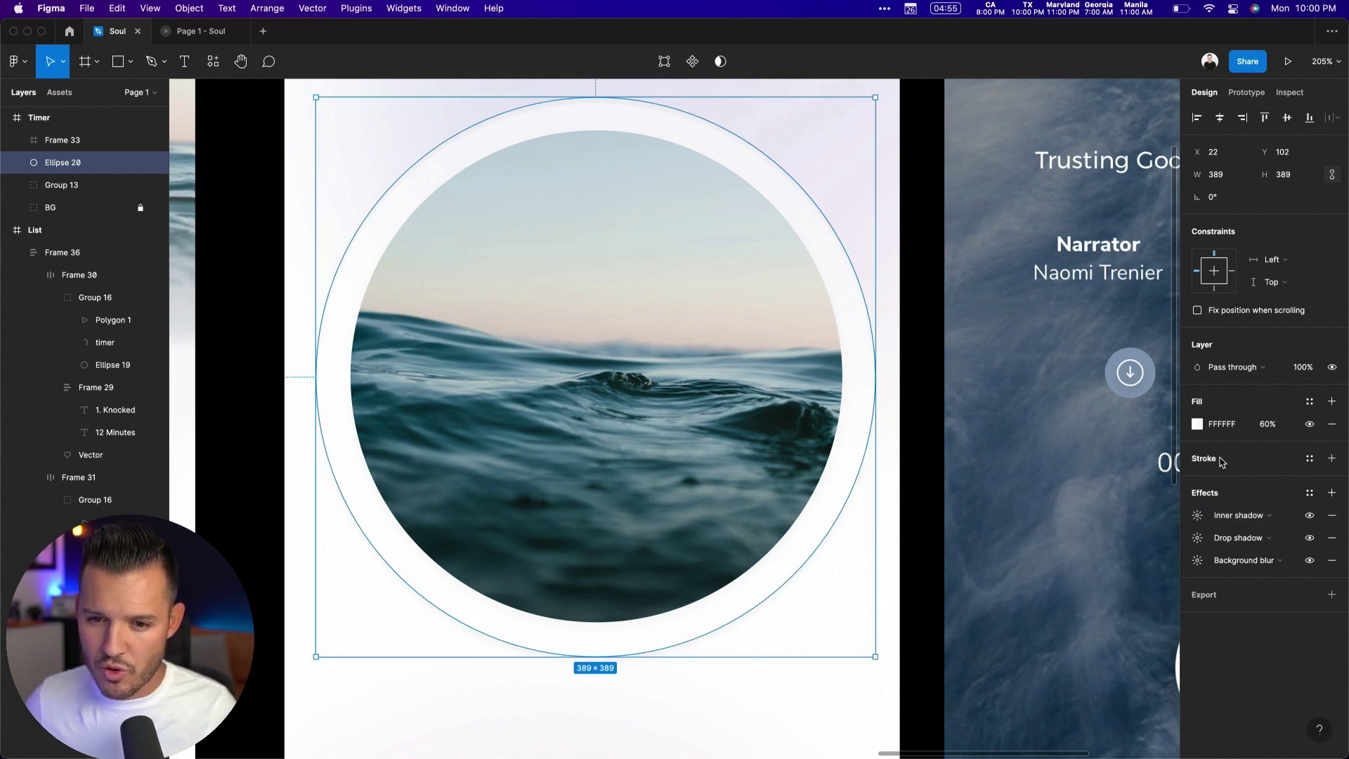
Step: Add a stroke to the white circle and change its paint to a linear gradient
left_click(1219, 460)
left_click(1200, 487)
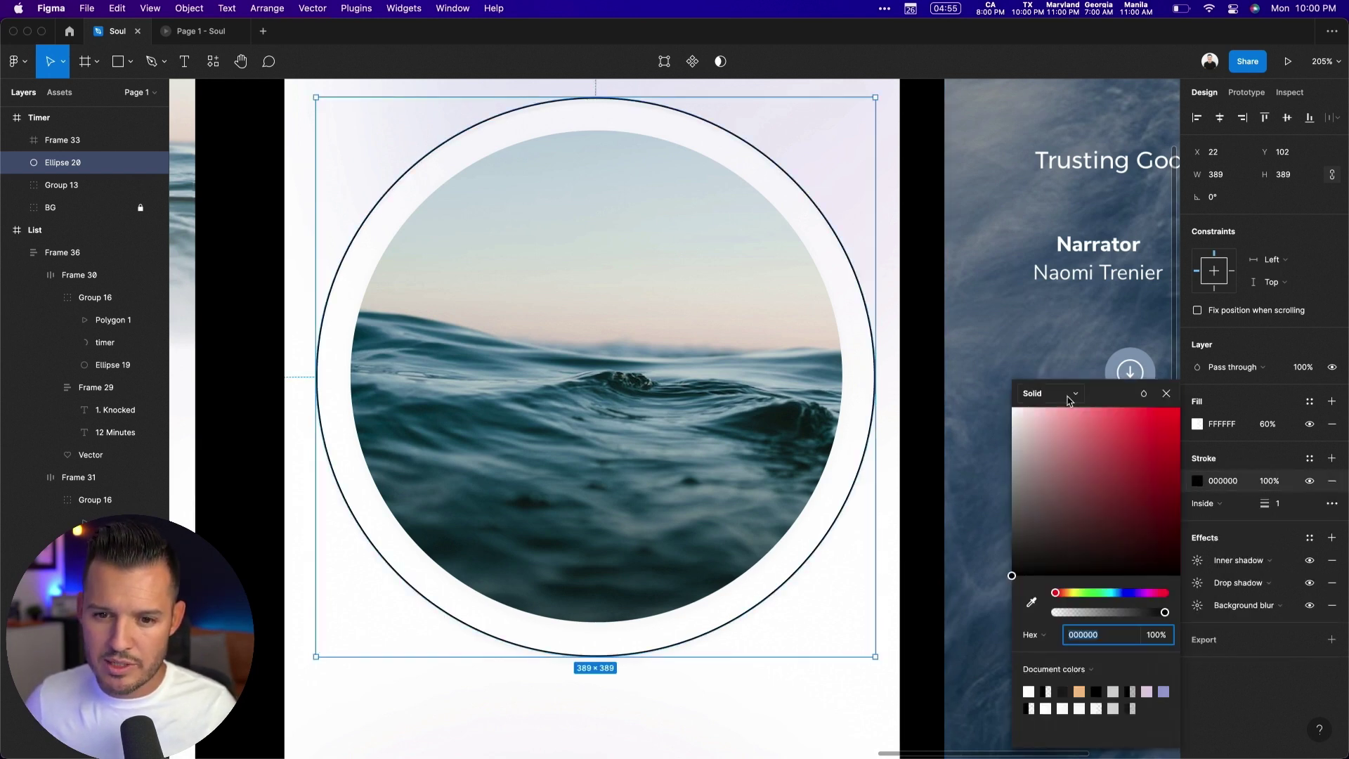
left_click(1046, 391)
left_click(1062, 417)
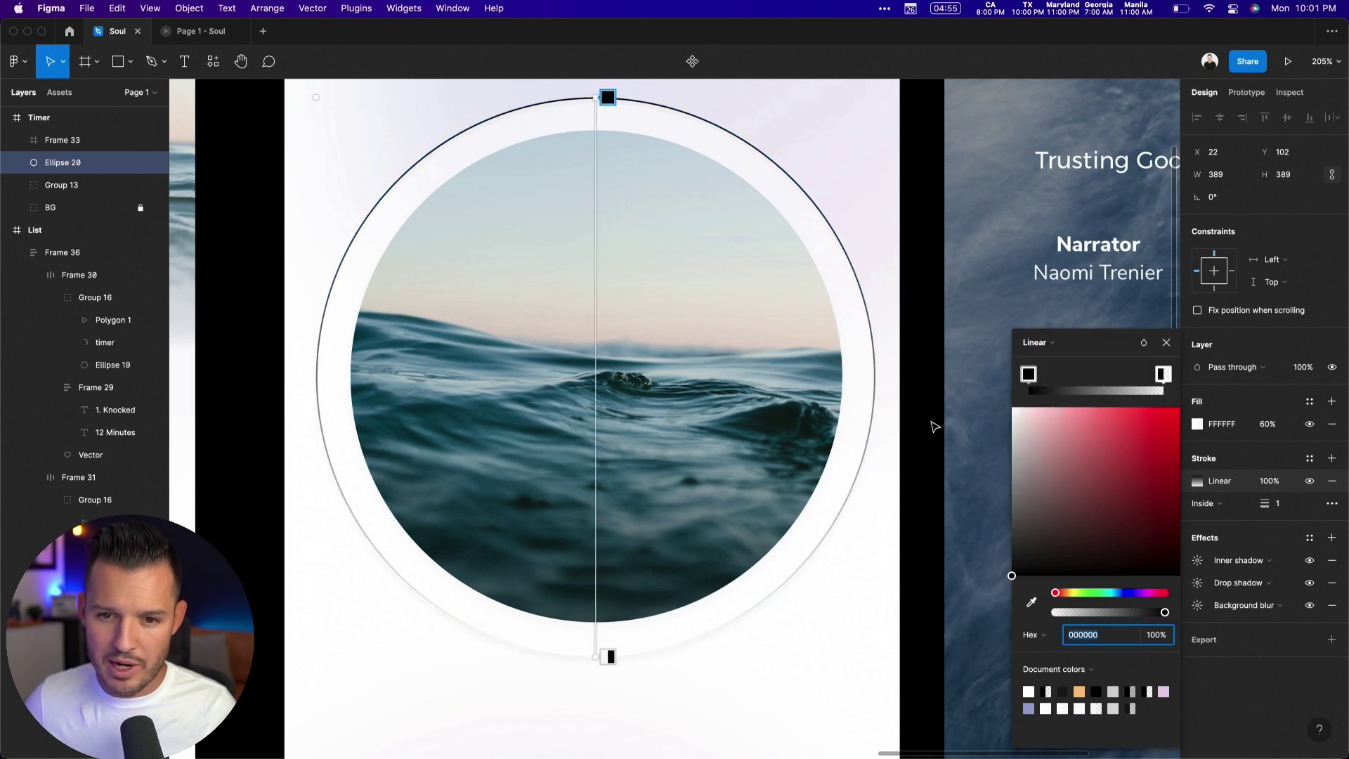
Step: Run the stroke gradient diagonally from the circle's lower right to its upper left and make the starting stop white (FFFFFF)
mouse_move(607, 97)
left_mouse_down()
mouse_move(662, 187)
mouse_move(792, 578)
mouse_move(801, 562)
left_mouse_up()
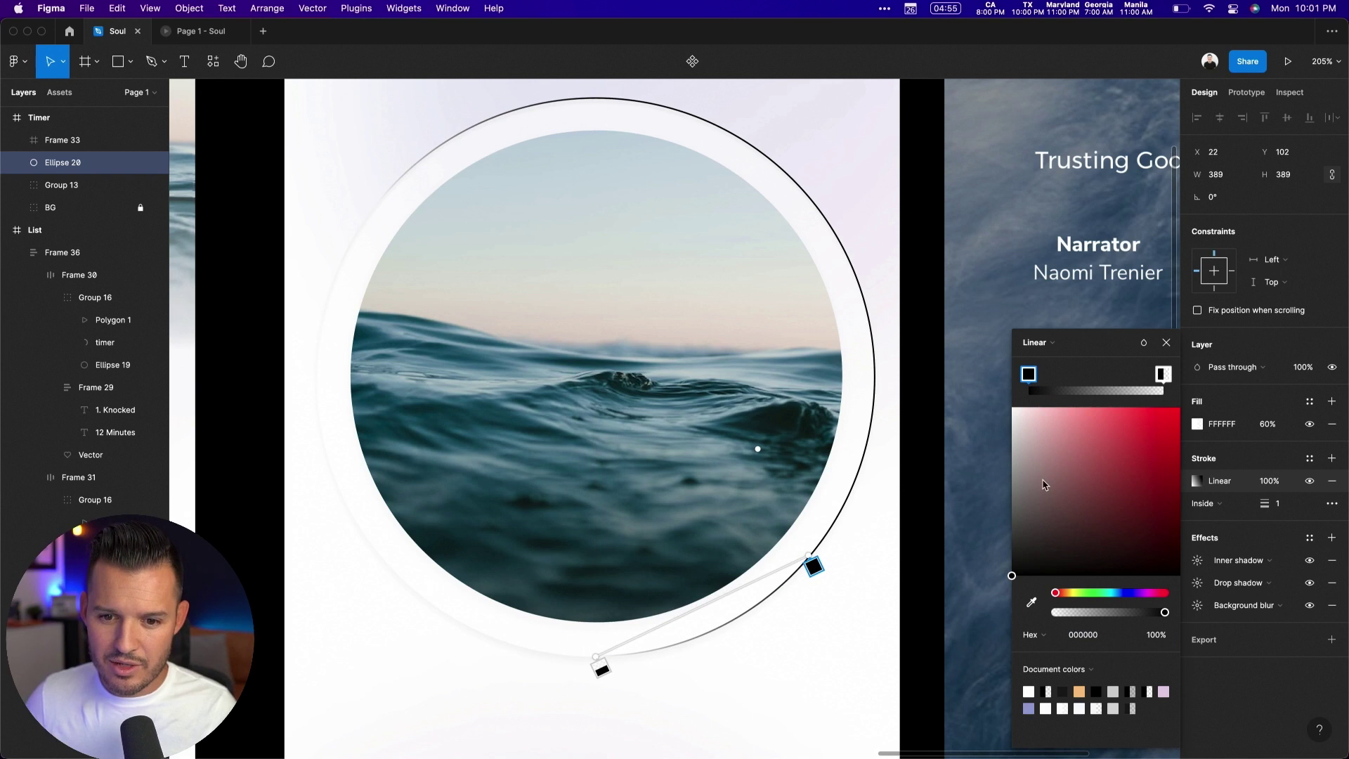
left_click_drag(1043, 484, 1012, 407)
left_click_drag(597, 657, 590, 649)
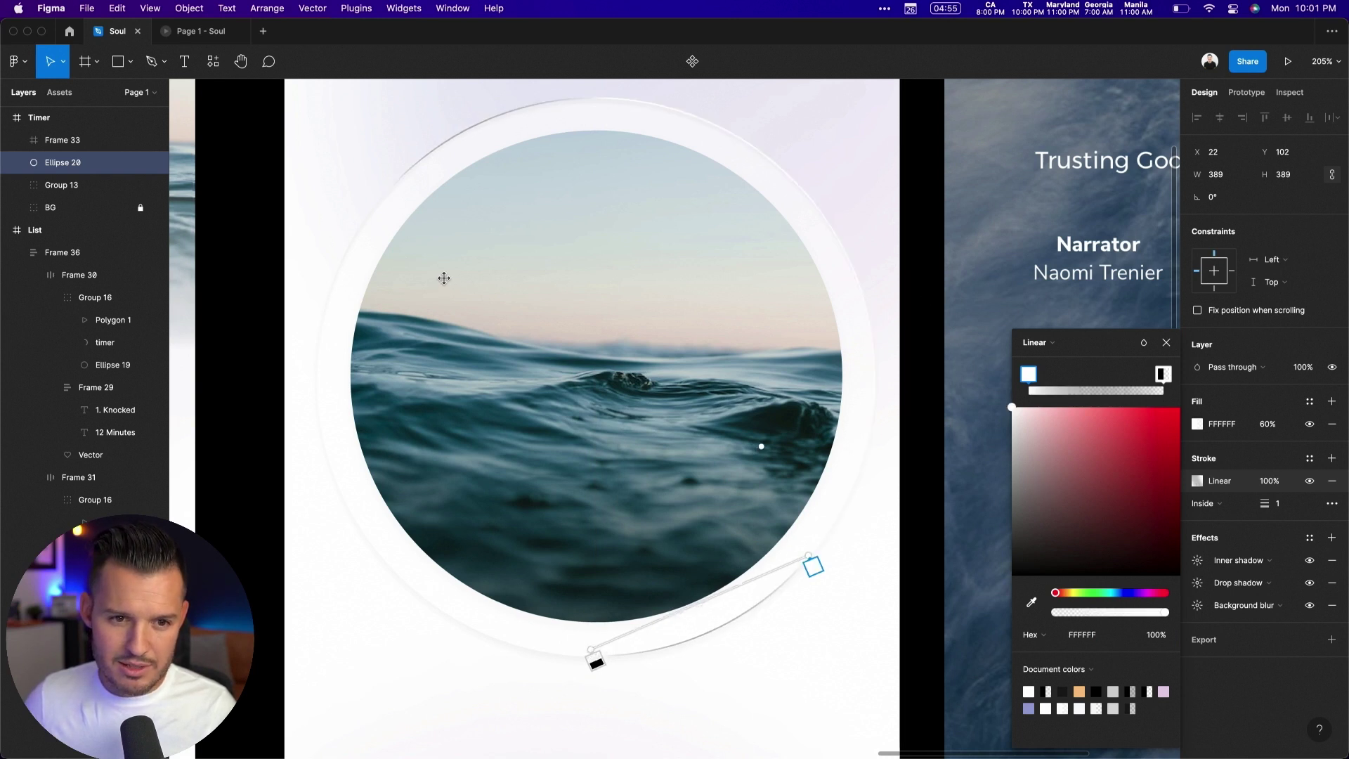
left_click_drag(443, 278, 426, 138)
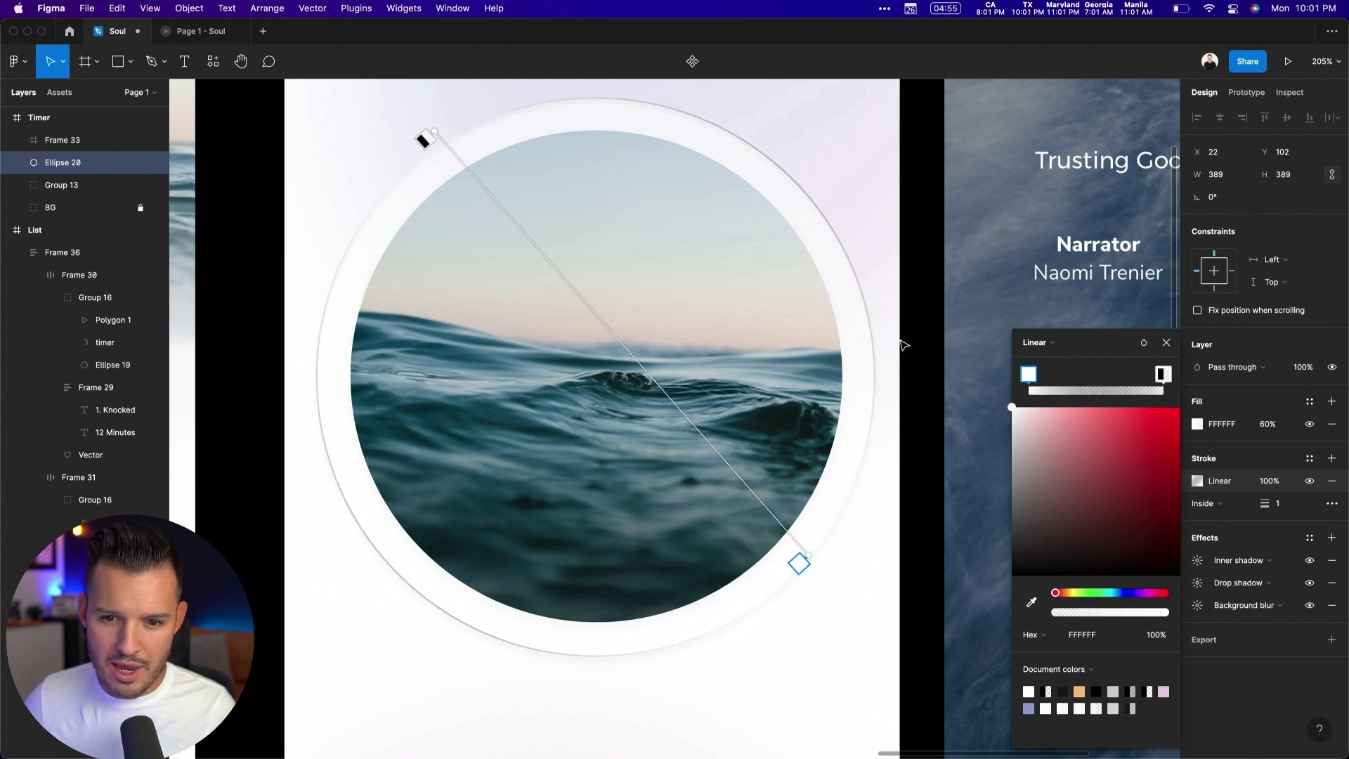
Step: Make the stroke gradient's second stop white (FFFFFF) at 100% opacity and fine-tune both ends of the diagonal
left_click(1167, 377)
left_click_drag(1043, 487, 959, 319)
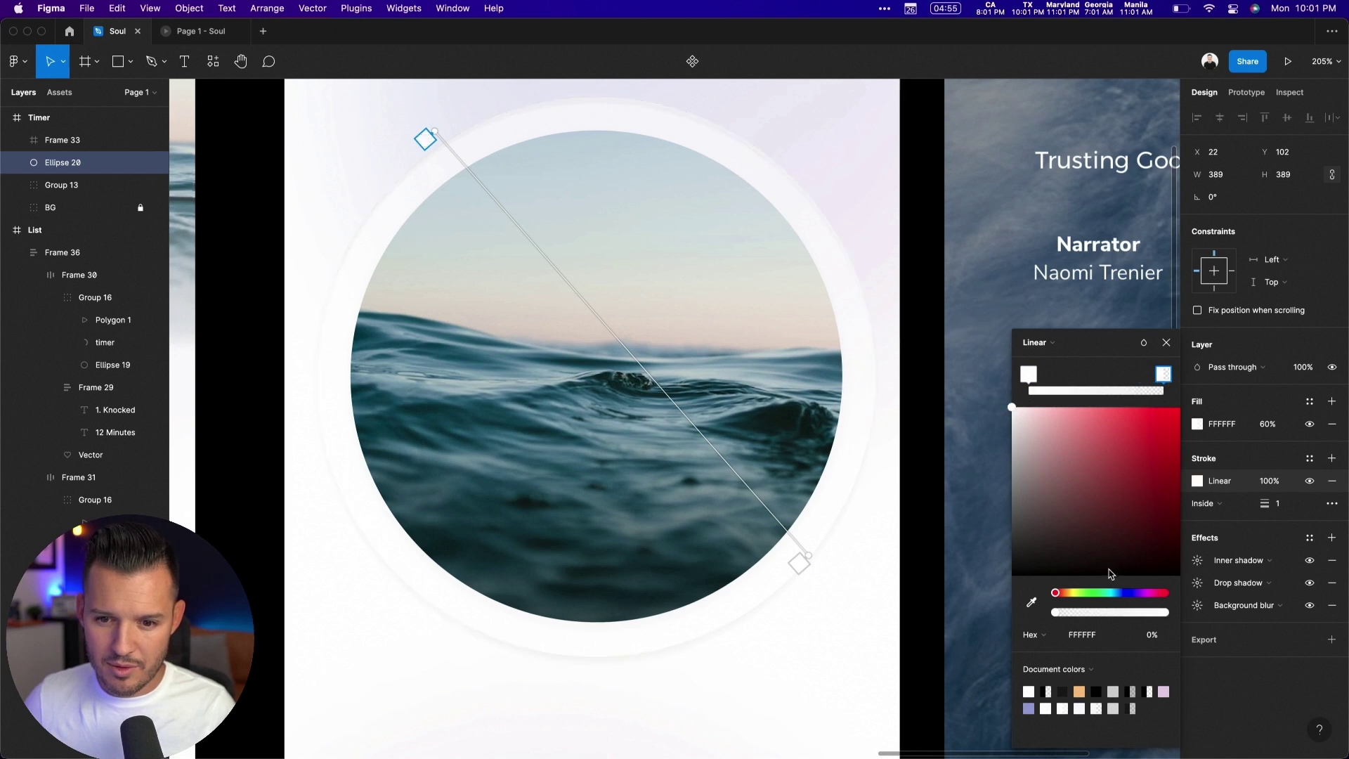
left_click_drag(1113, 616, 1070, 618)
left_click_drag(1170, 619, 1203, 621)
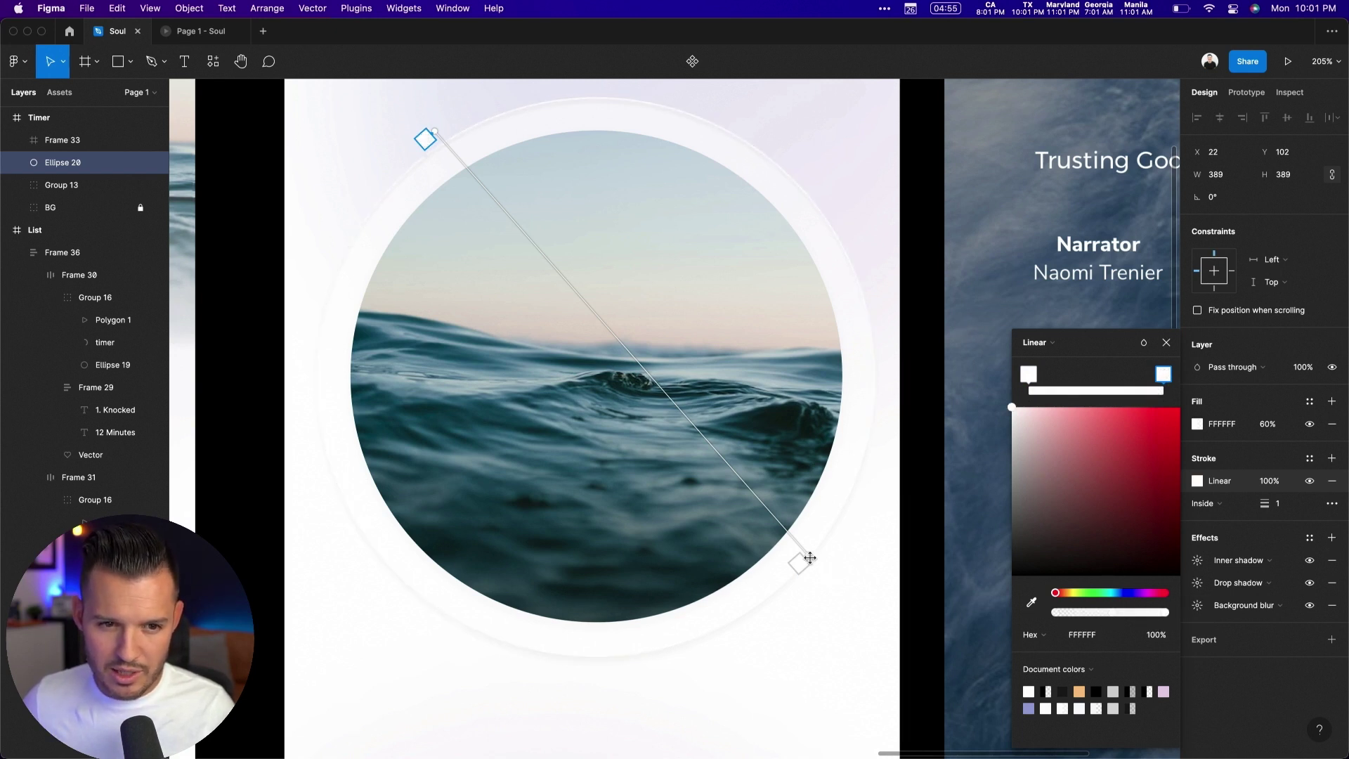
left_click_drag(810, 558, 811, 576)
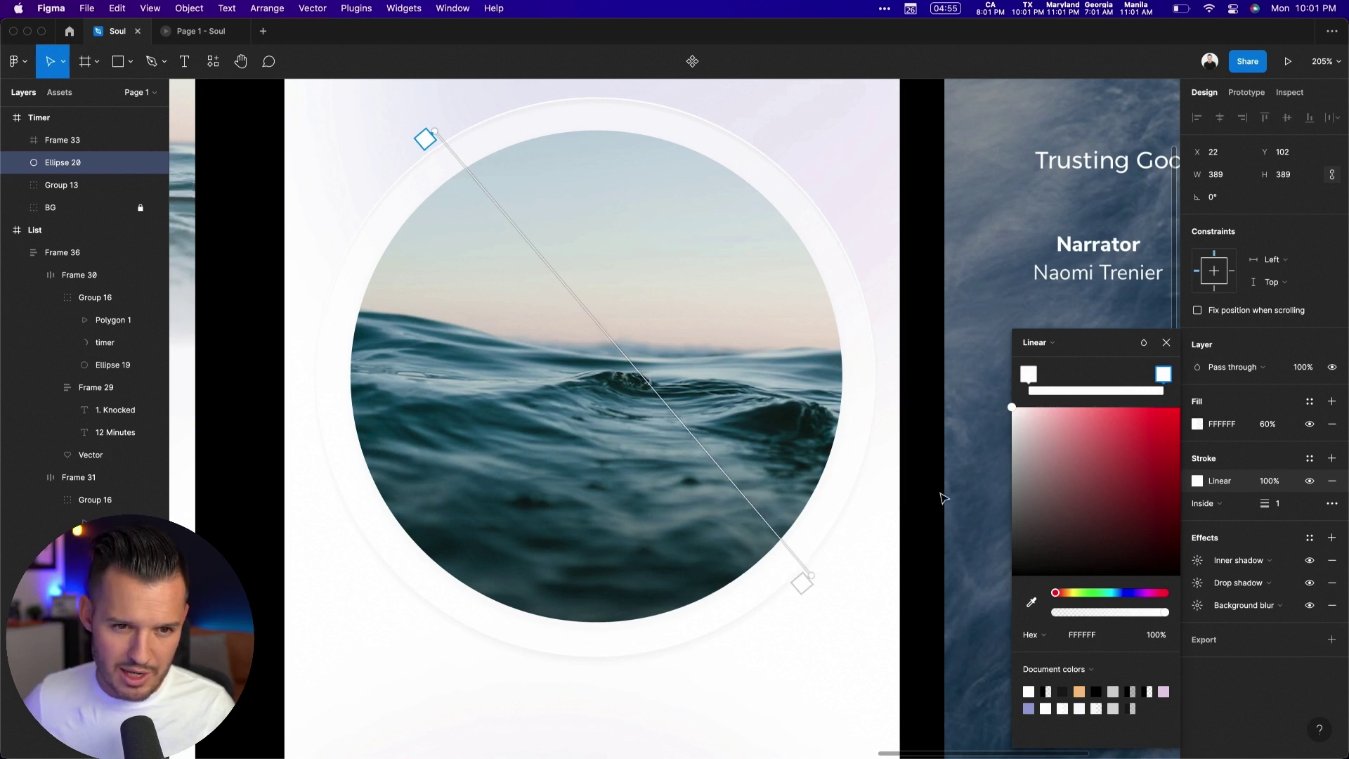
left_click_drag(424, 140, 423, 174)
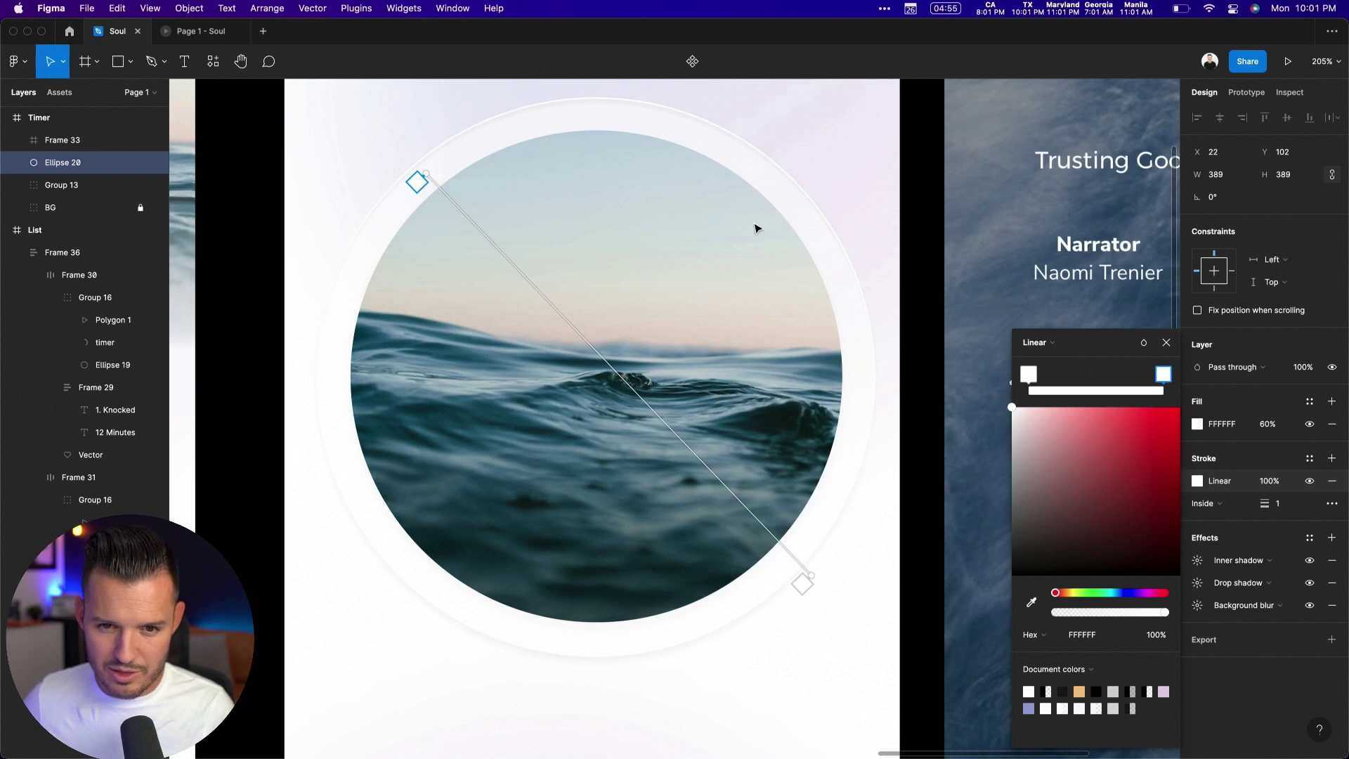
Step: Set the white circle's fill opacity to 45%
left_click(1276, 425)
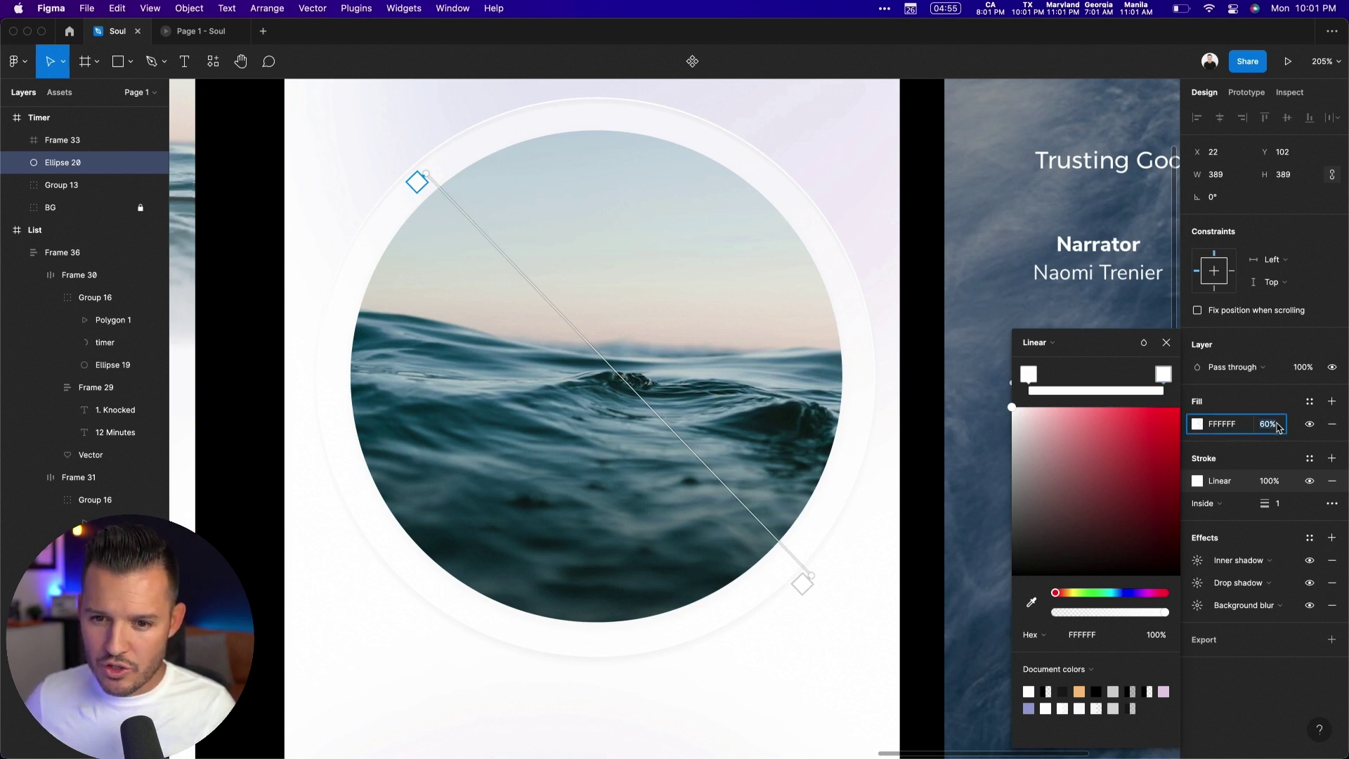
type("20")
key("Return")
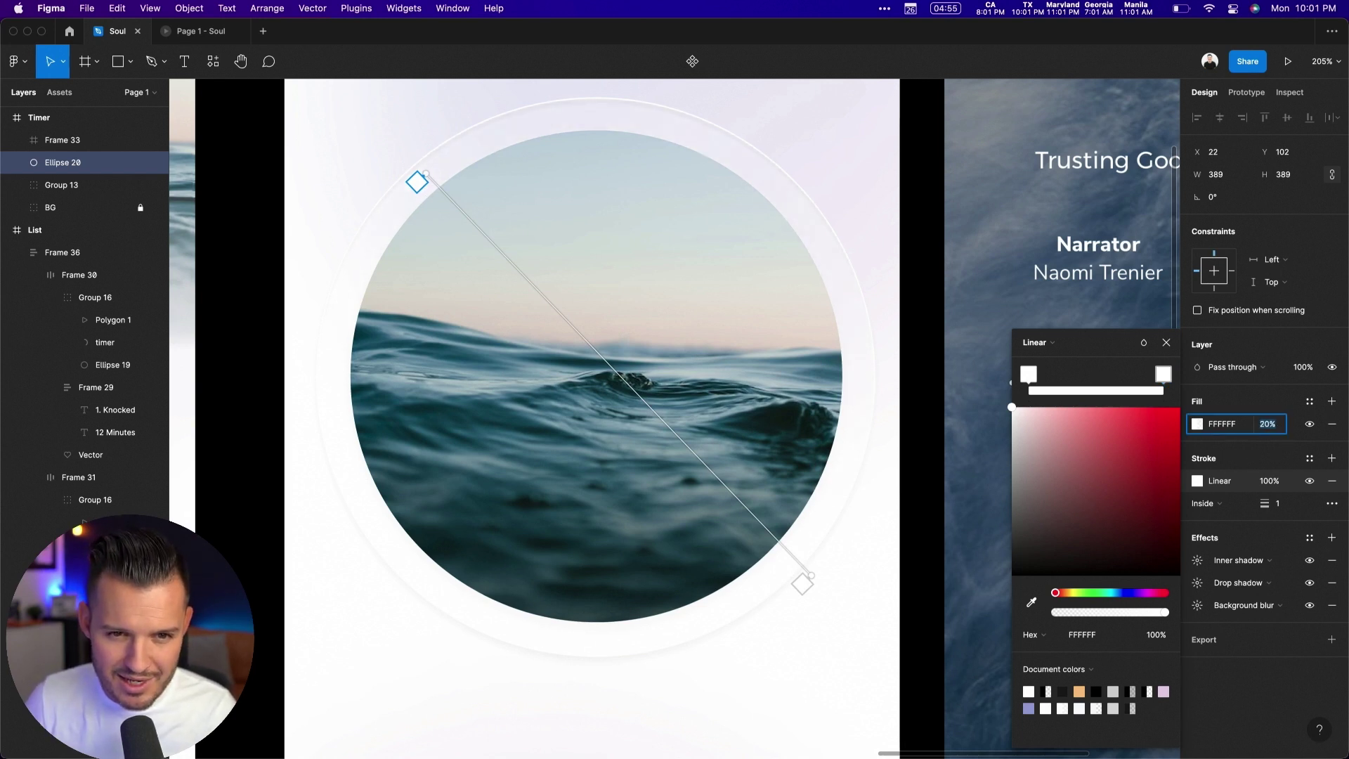
key("shift+Up")
key("shift+Up")
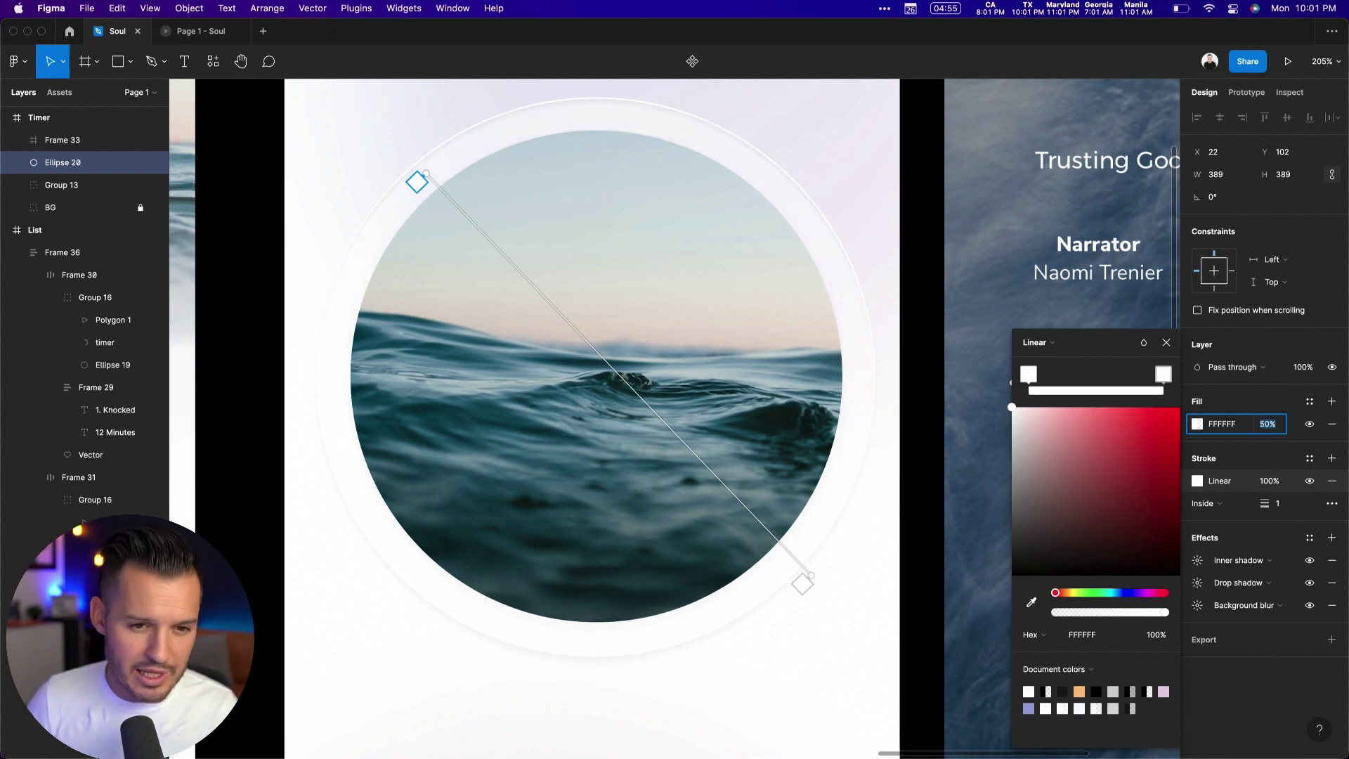
type("41")
key("Return")
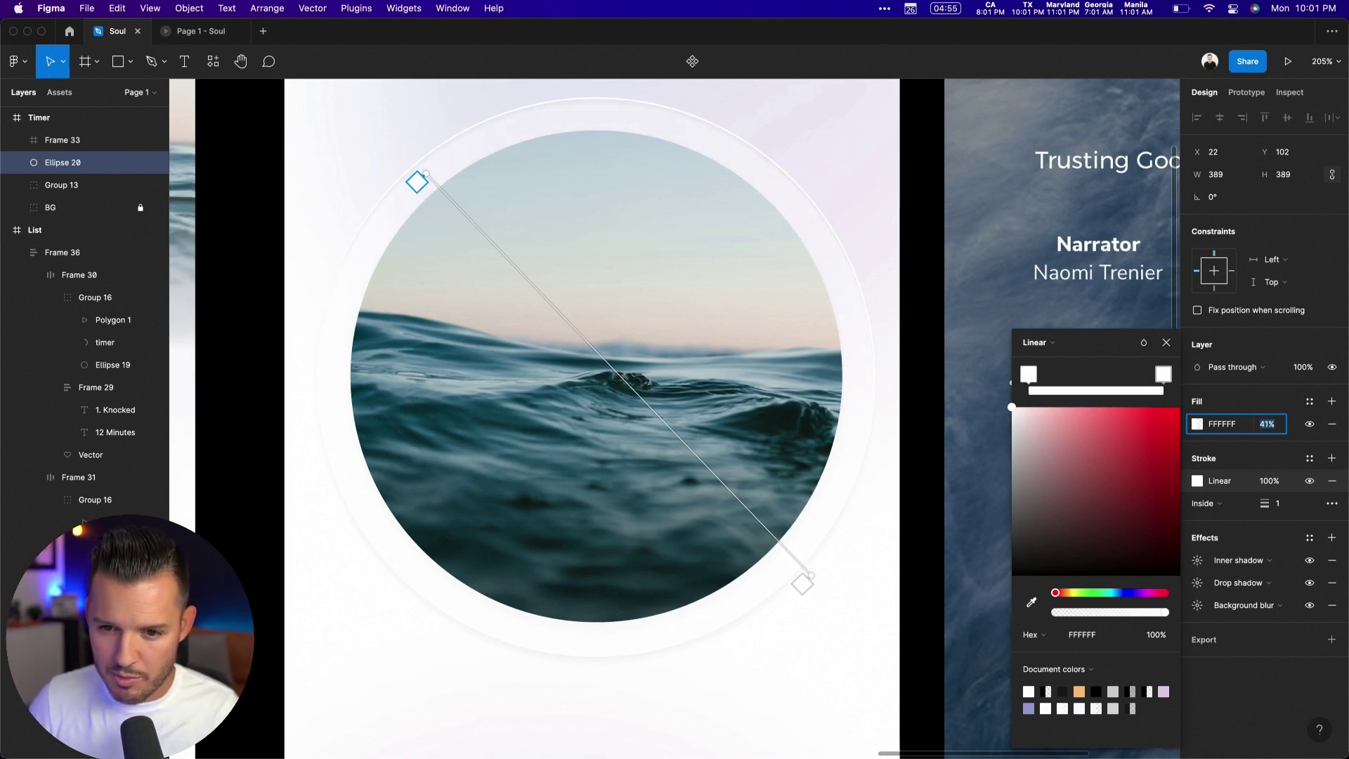
left_click(1164, 374)
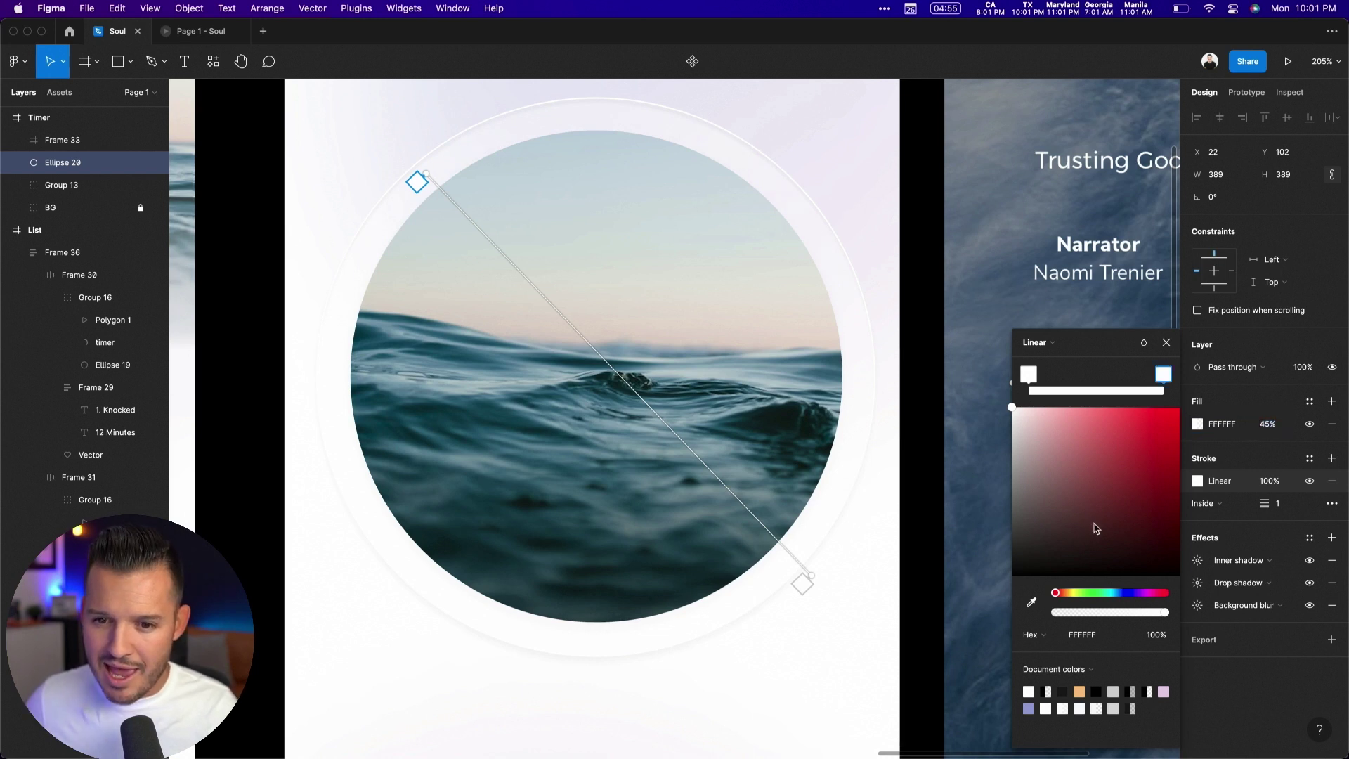
left_click(1332, 401)
left_click(1198, 425)
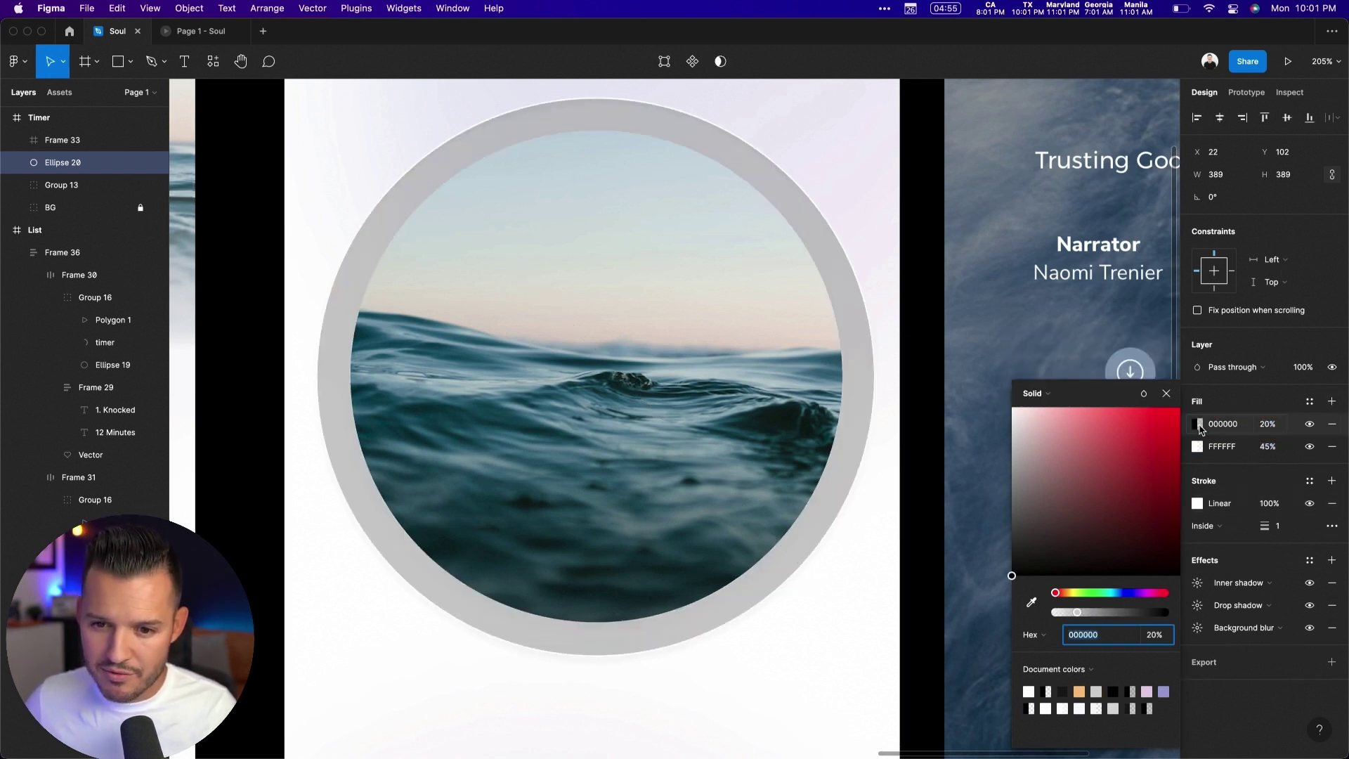
left_click(1035, 393)
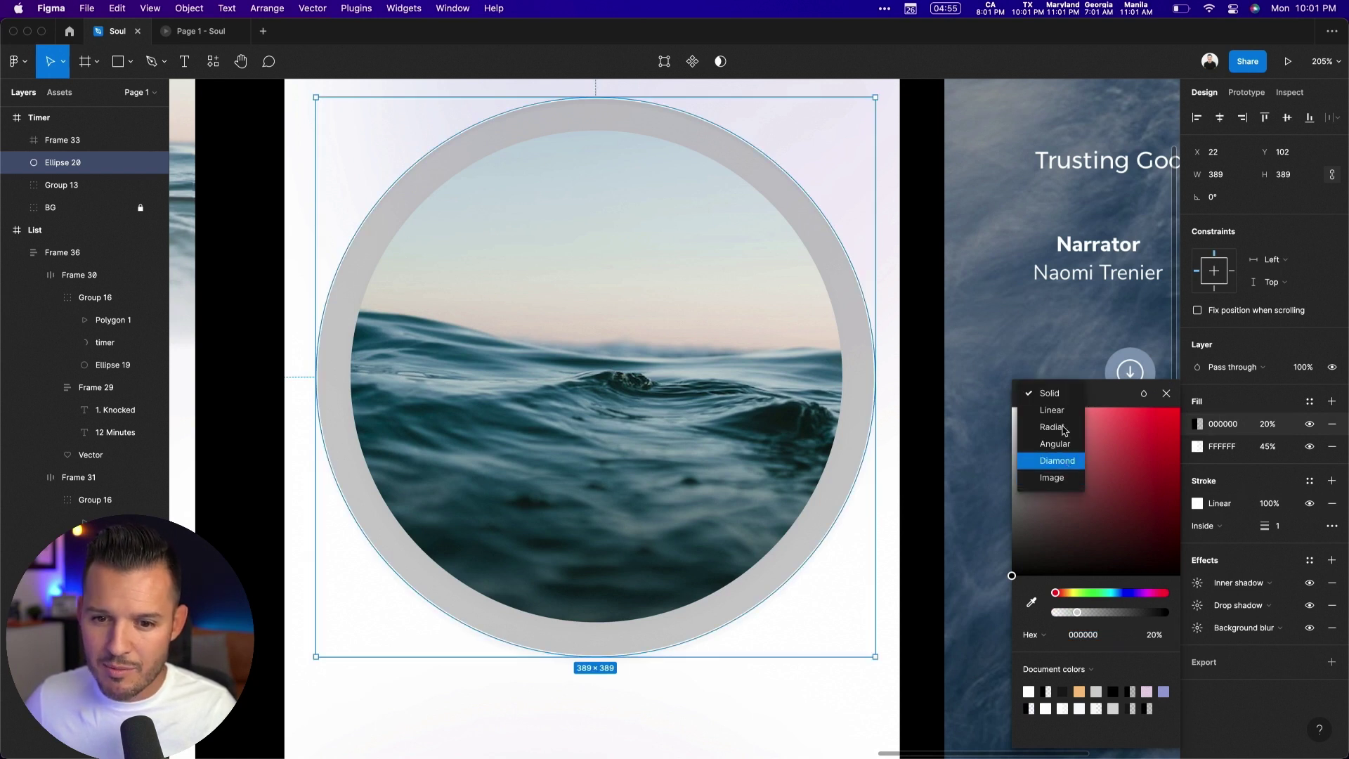
left_click(1145, 484)
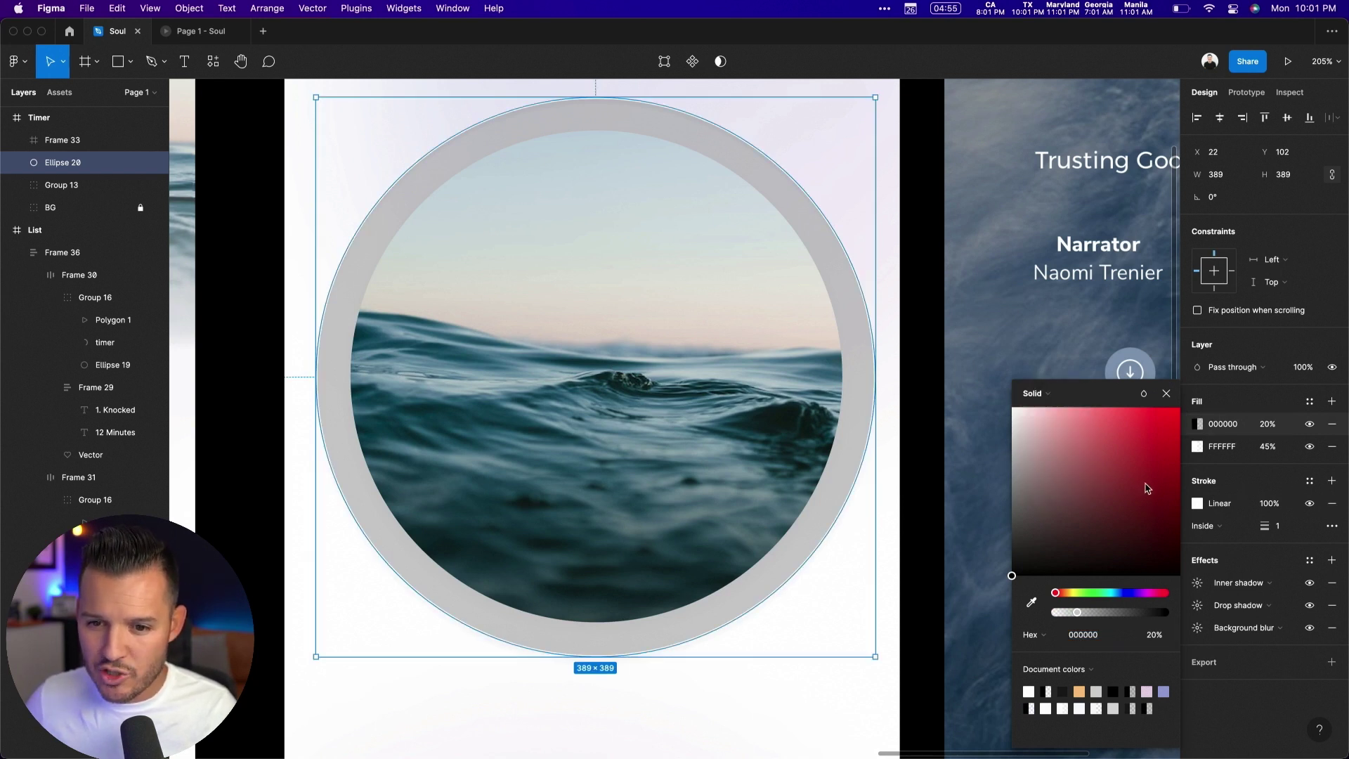
left_click(1332, 423)
double_click(1007, 411)
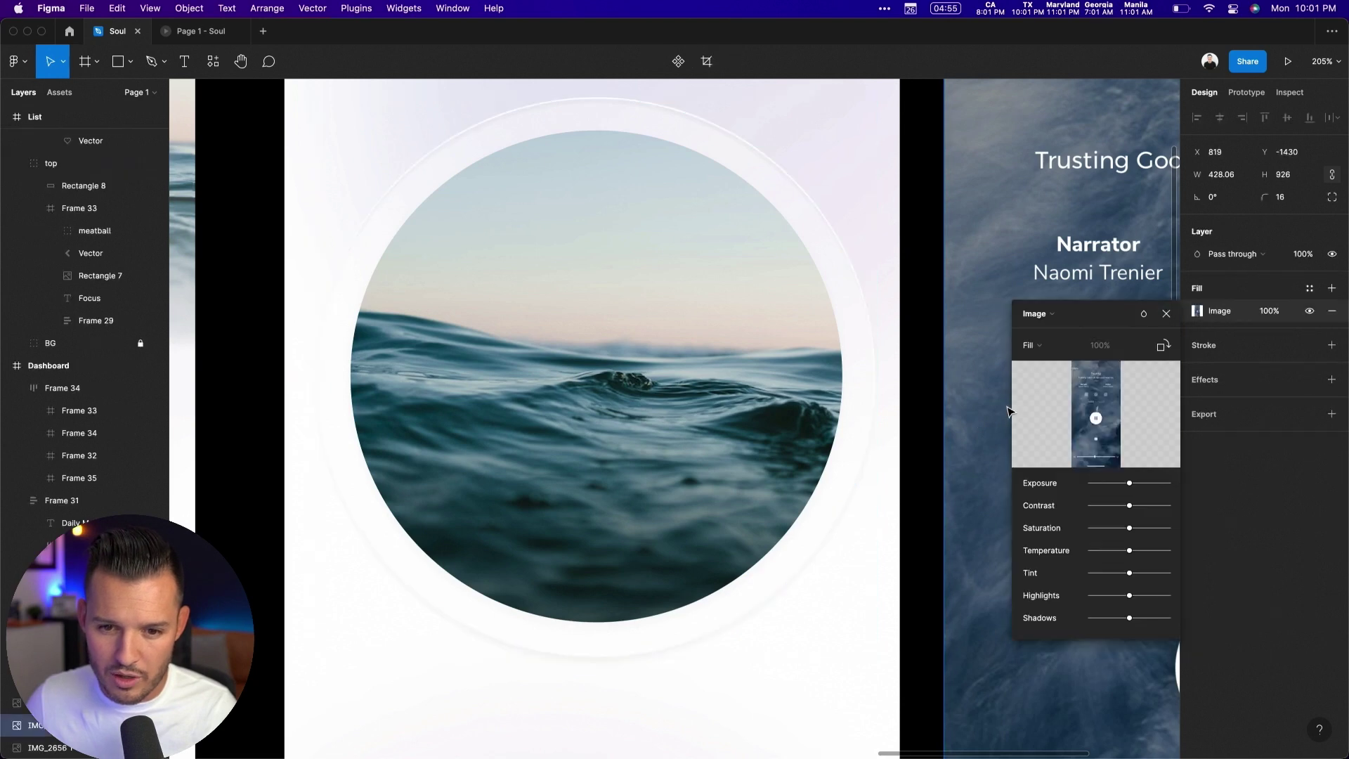
left_click(922, 402)
Step: Copy the frame with the welcome line and "What are you working on today" heading from the Dashboard screen
key("super+minus")
key("super+minus")
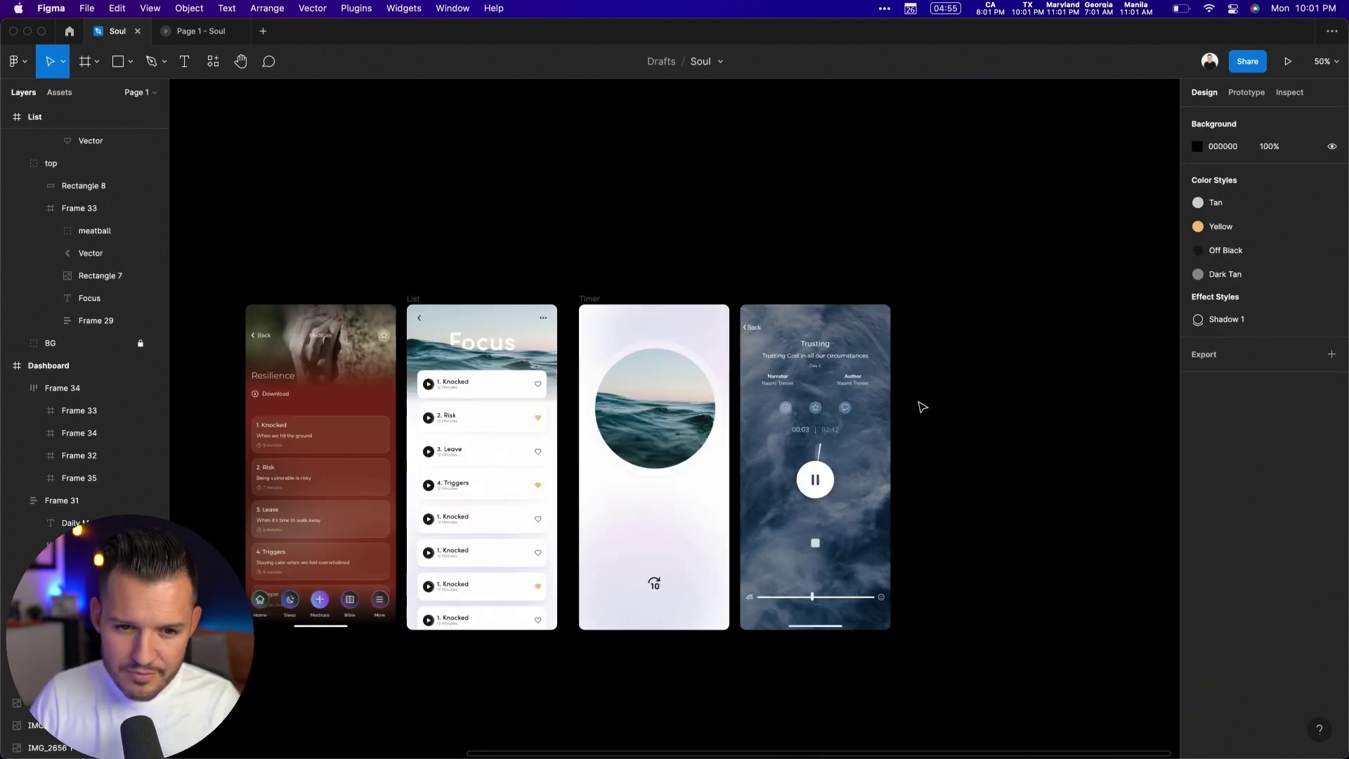
key("super+equal")
left_click_drag(908, 430, 933, 261)
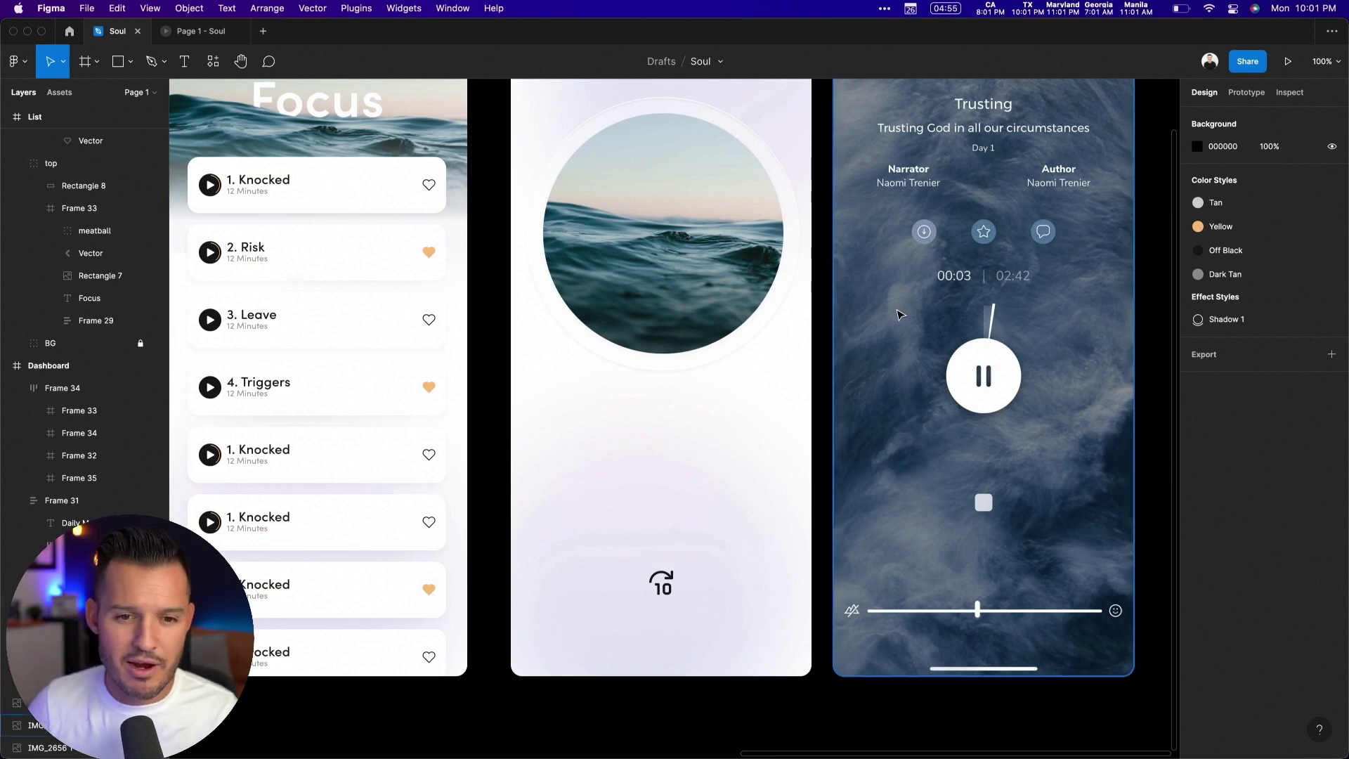
left_click_drag(680, 373, 1187, 455)
left_click_drag(612, 425, 1067, 421)
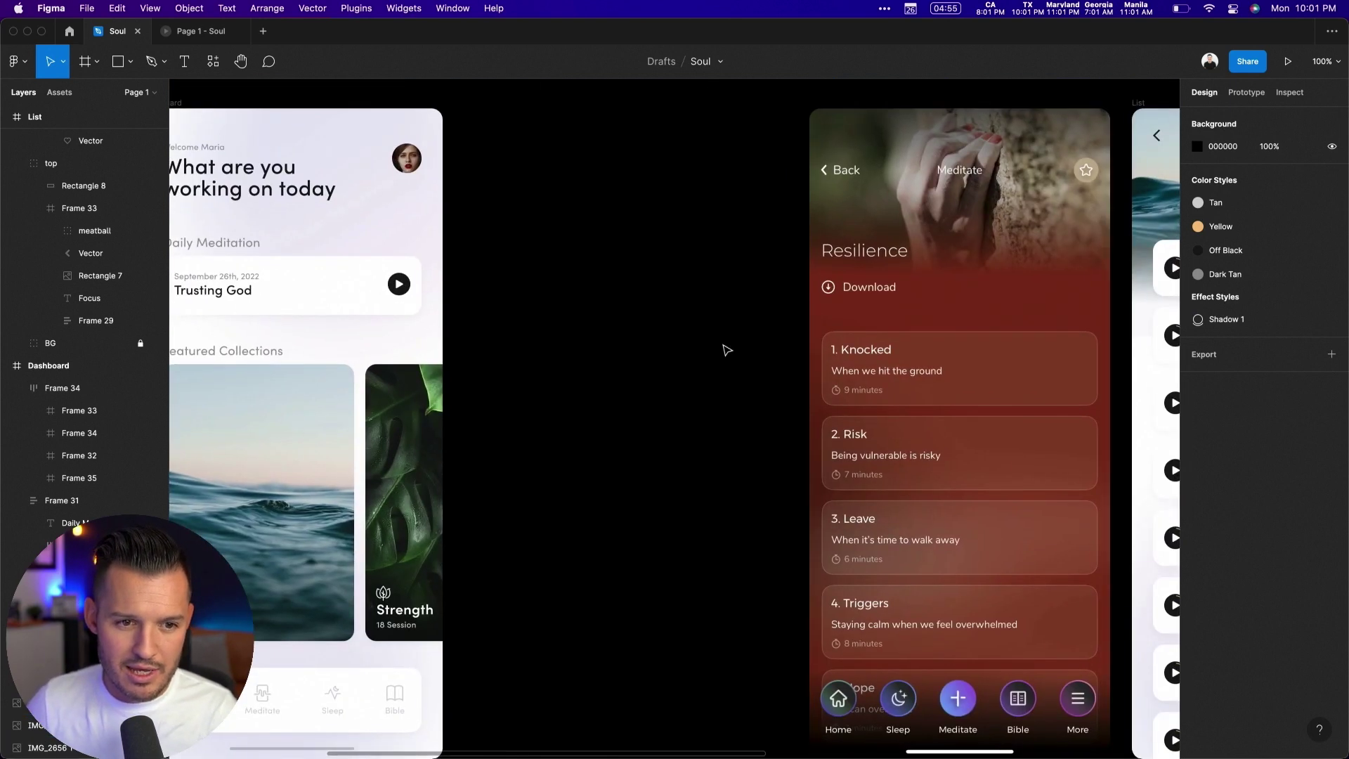
left_click(278, 199)
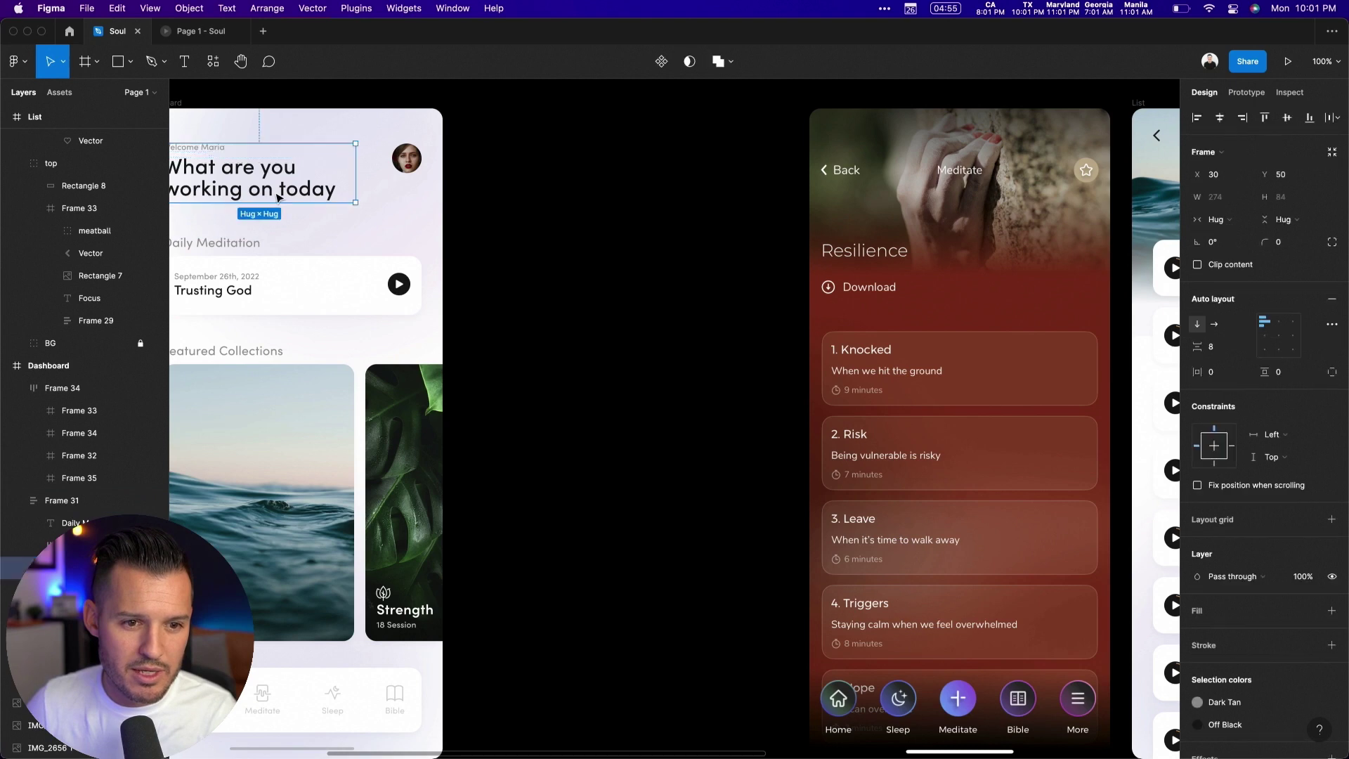
scroll(753, 331, "right", 10)
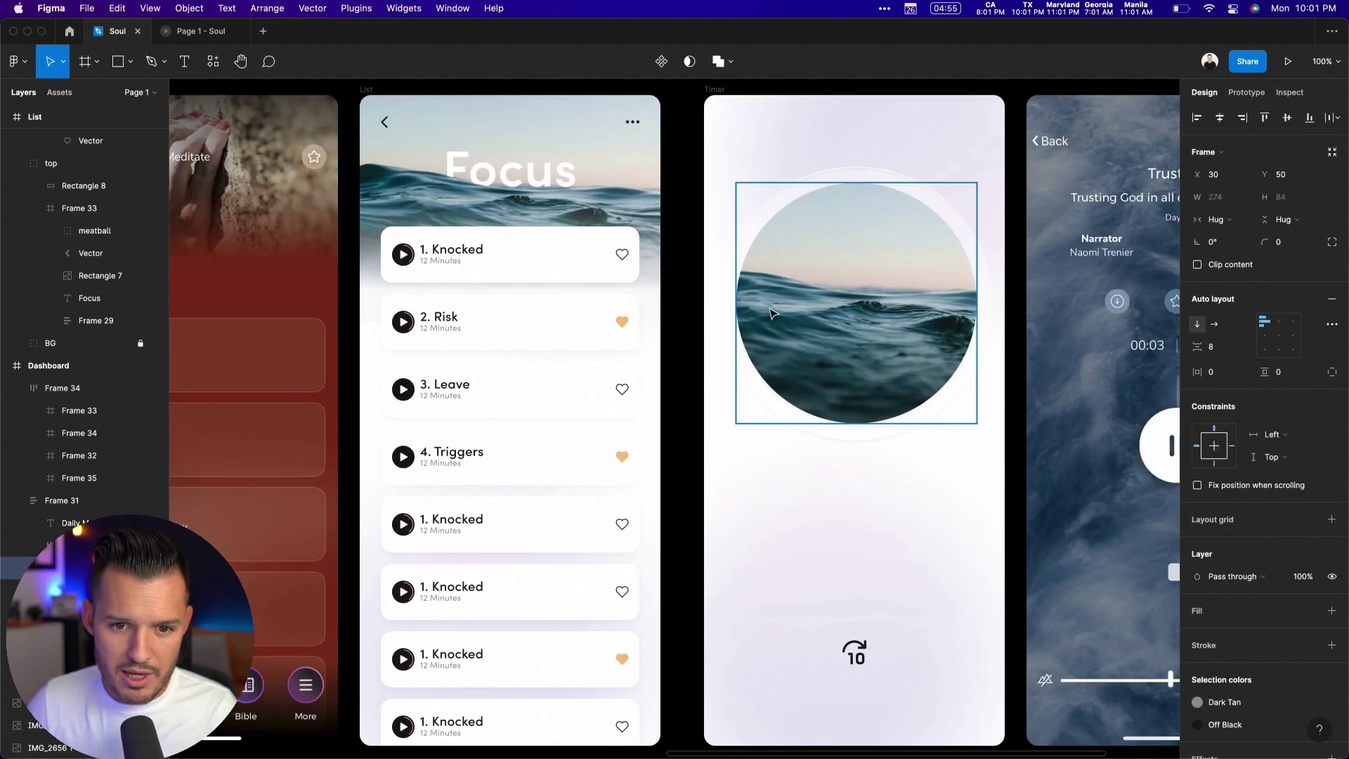
Step: Group the round ocean image with its white ring and centre the group horizontally on the Timer screen
left_click_drag(743, 156, 962, 410)
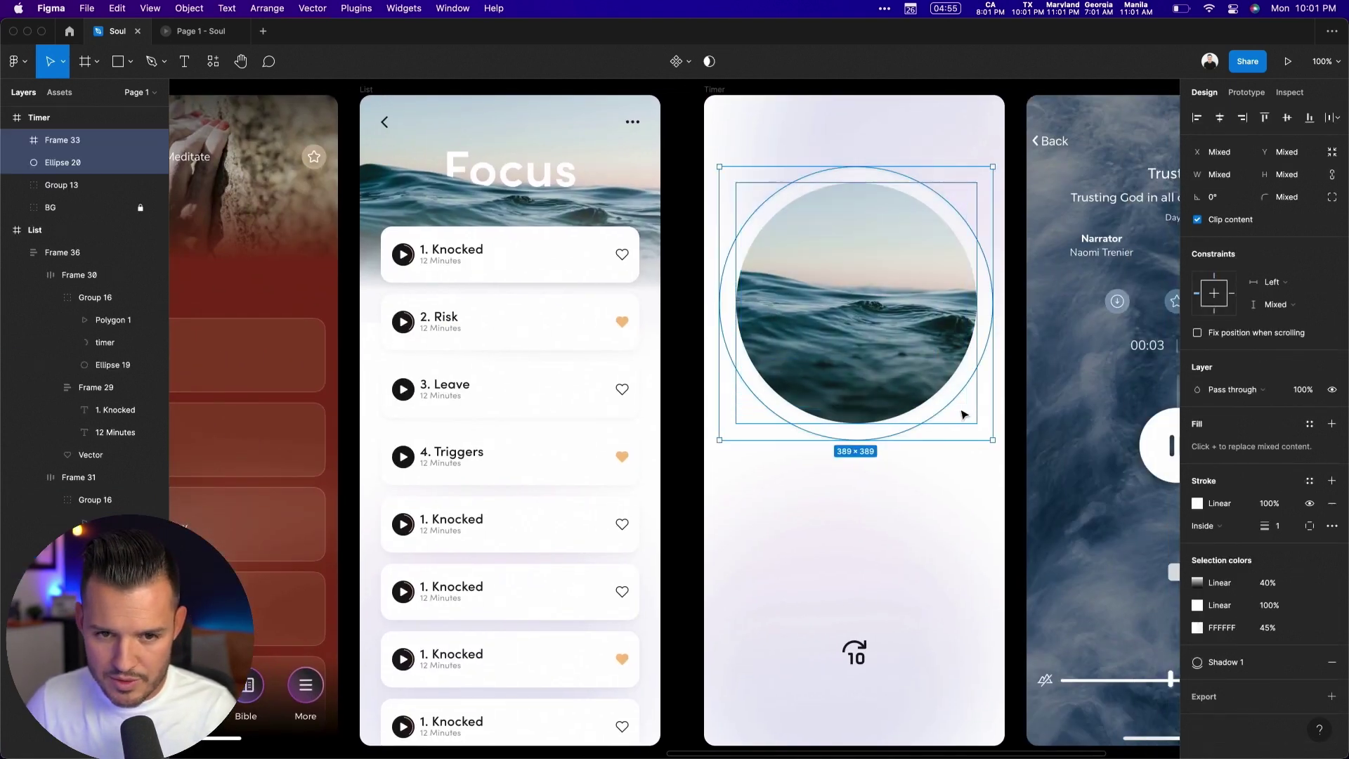
left_click(902, 525)
left_click(815, 304)
left_click(843, 169, "shift")
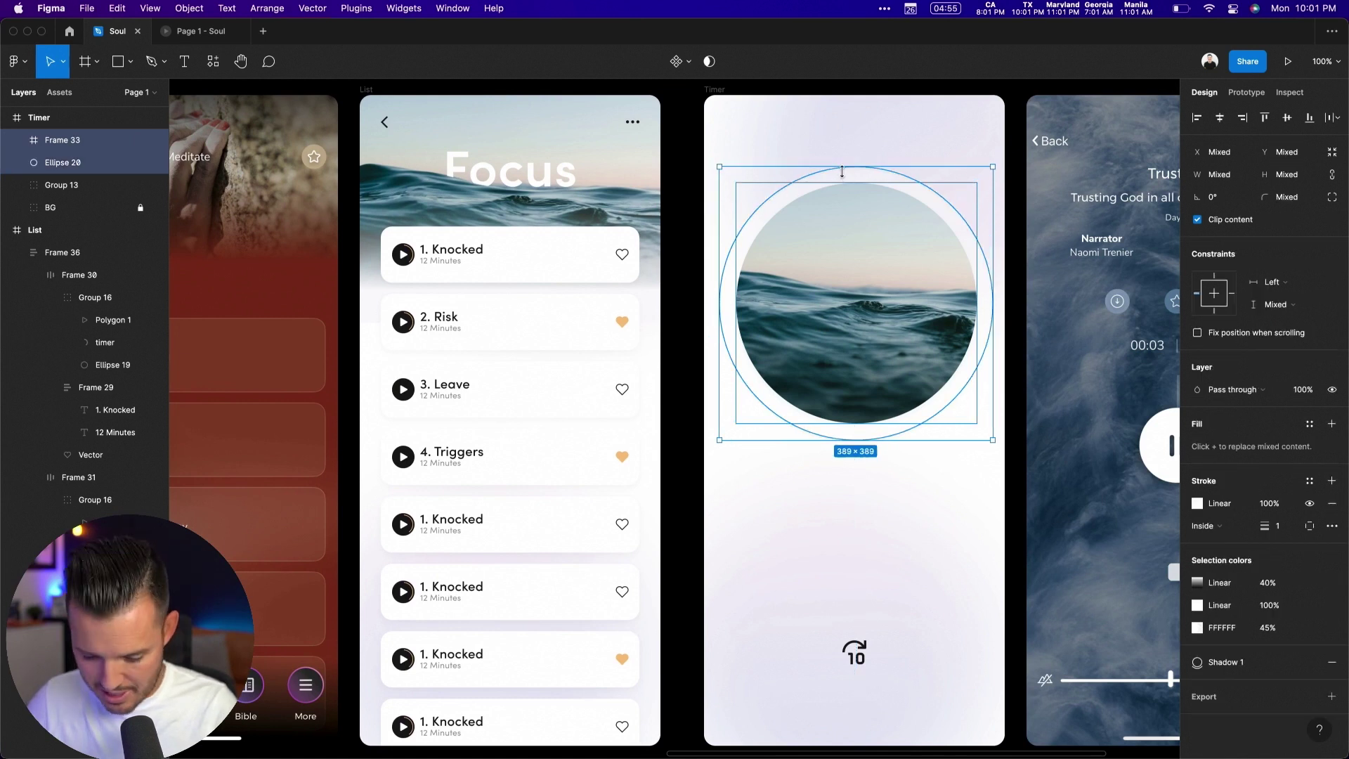
key("super+g")
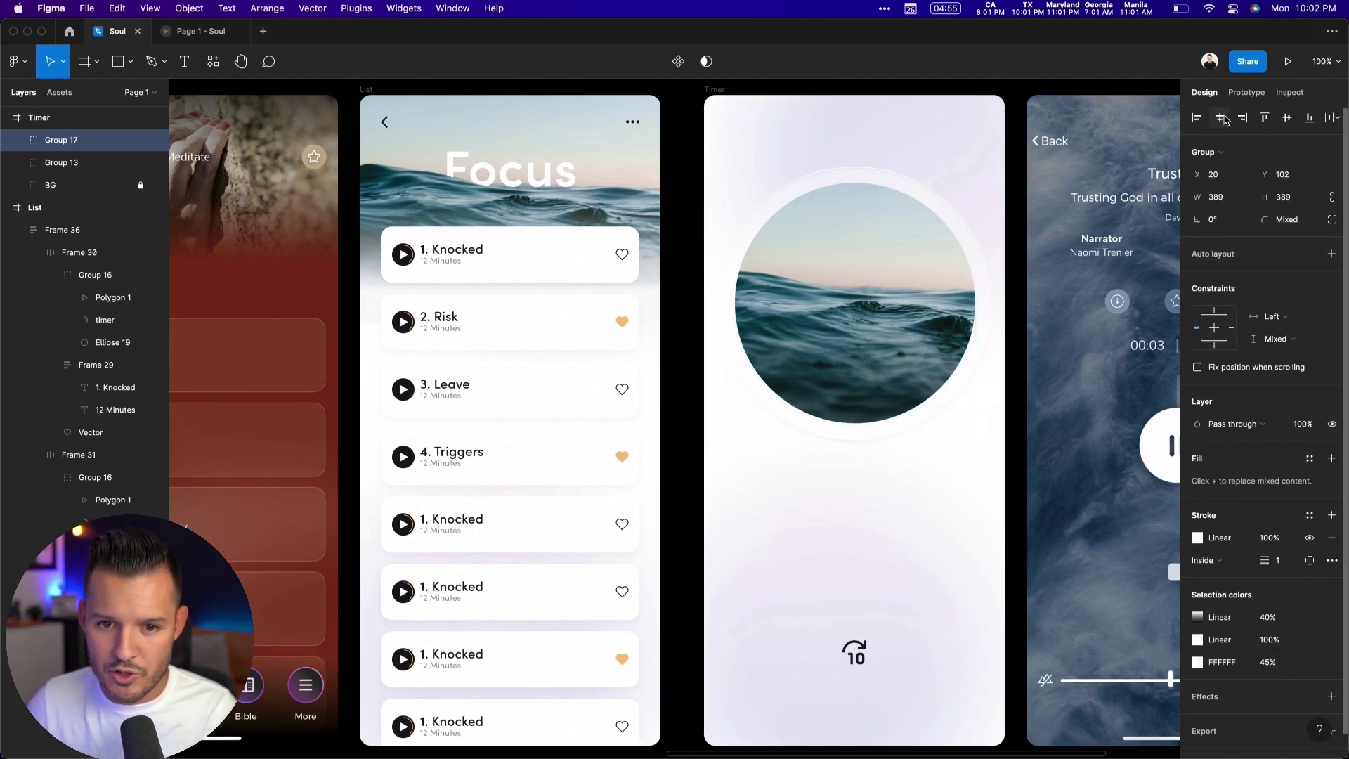
Step: Paste the copied text frame below the round image on the Timer screen and move its heading above the welcome line
key("super+v")
left_click_drag(808, 254, 837, 516)
double_click(826, 511)
key("Up")
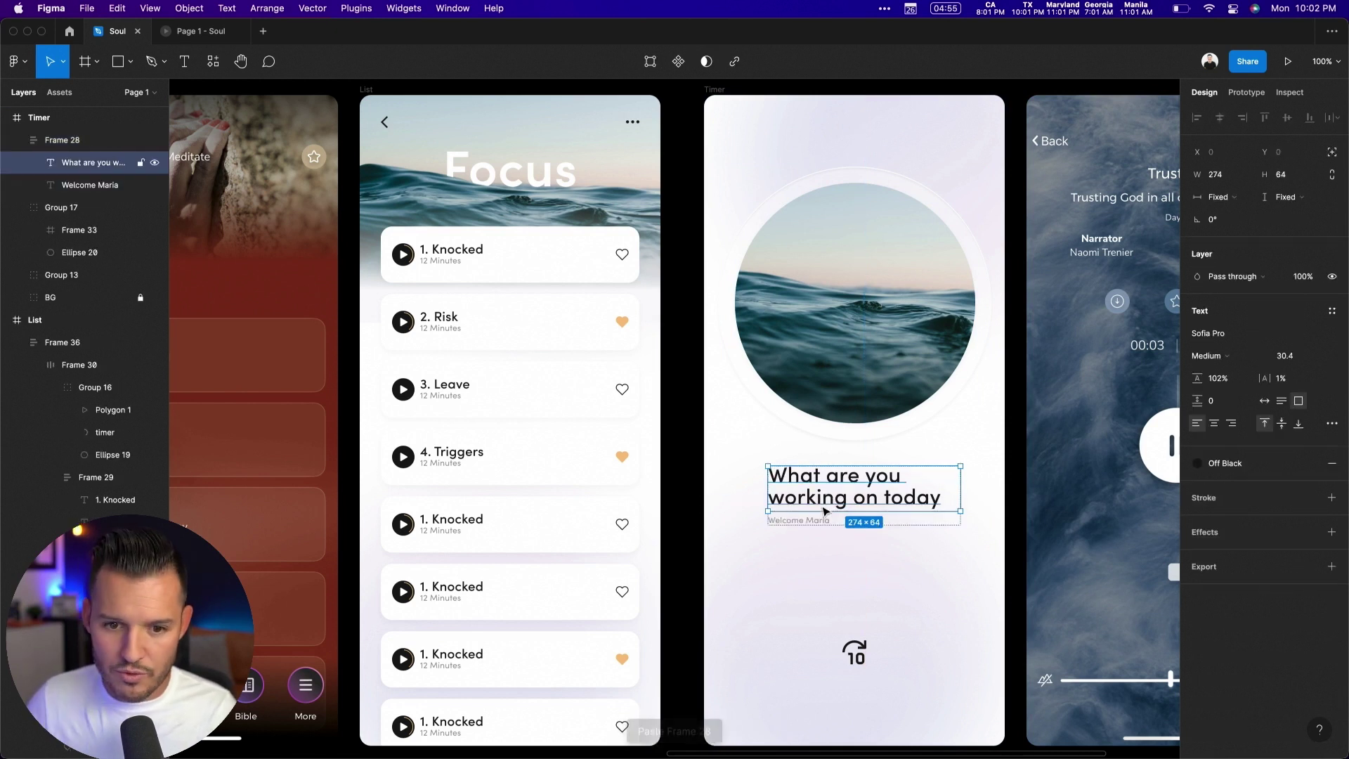
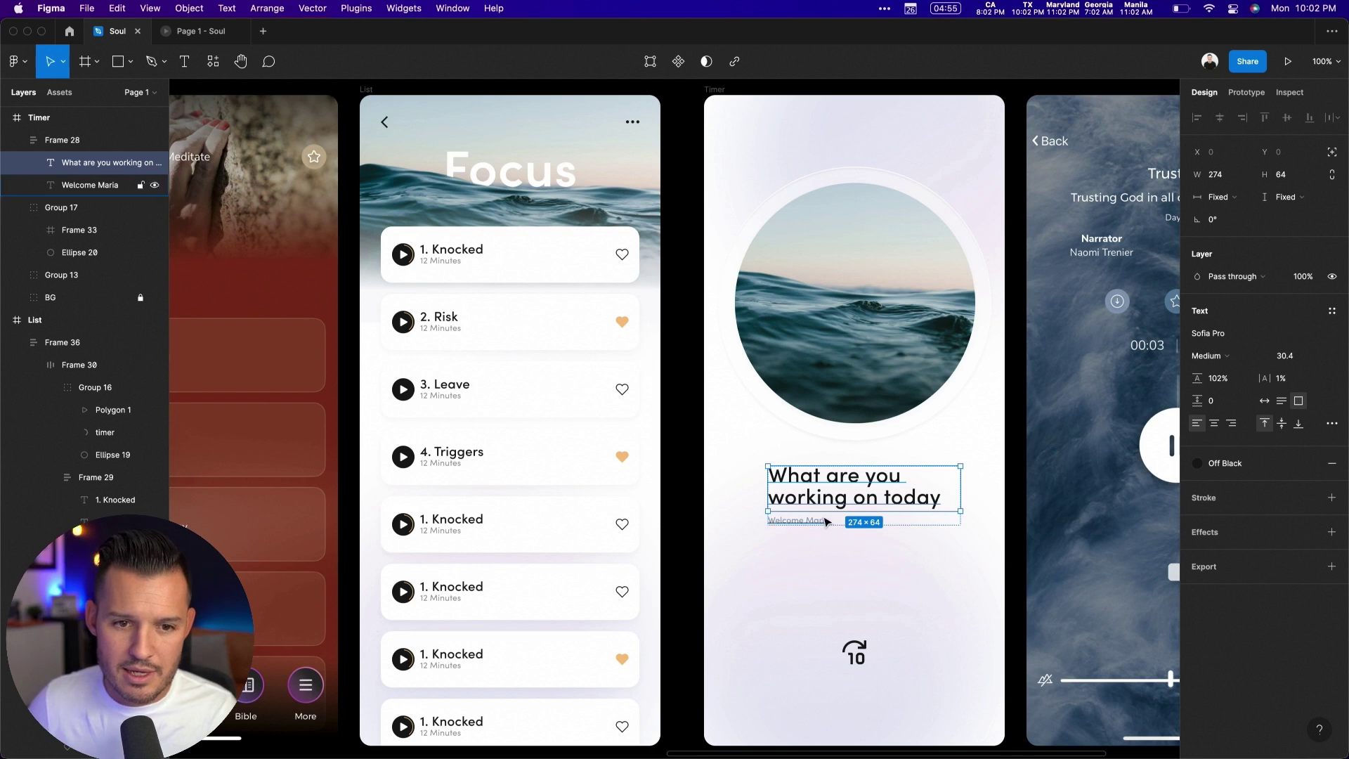
Step: Replace the Timer text block's "What are you working on today" heading with "Knocked"
double_click(822, 490)
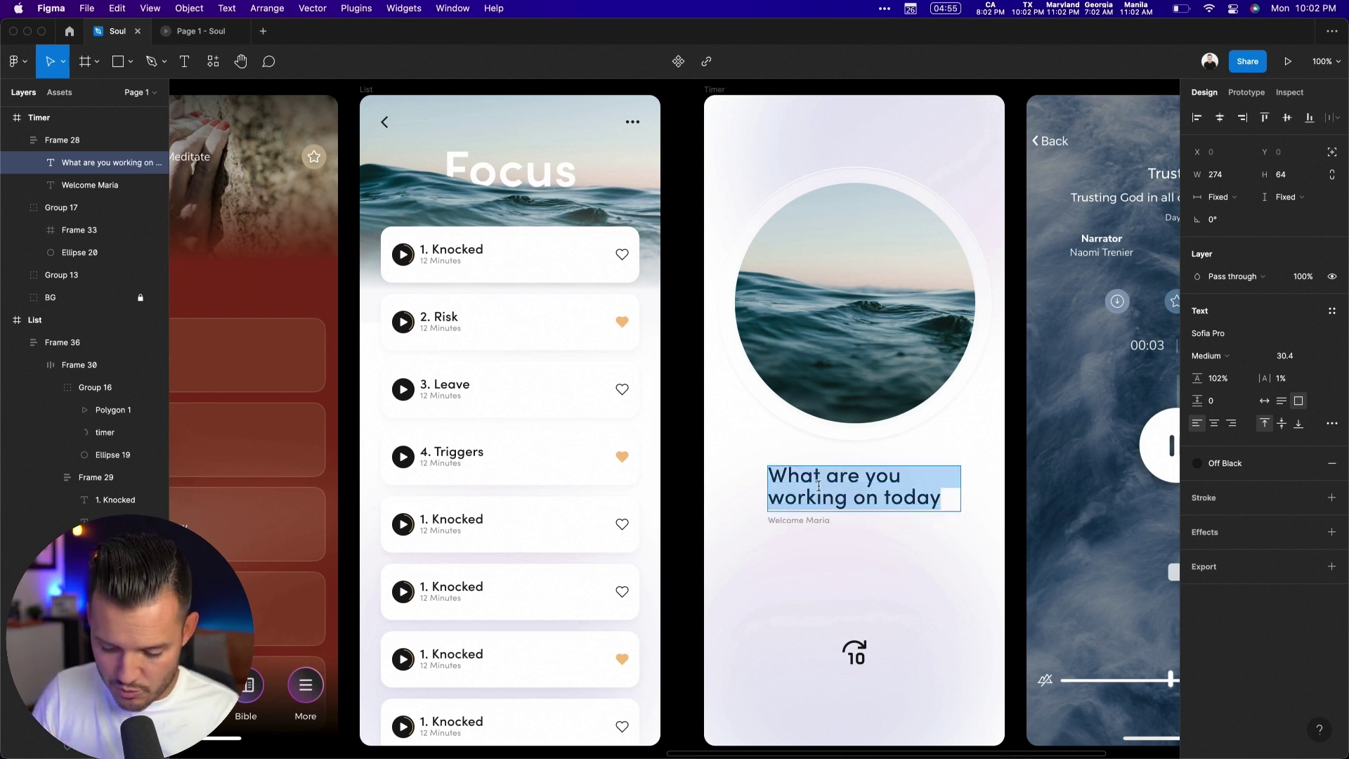
type("Knocked")
scroll(843, 485, "left", 10)
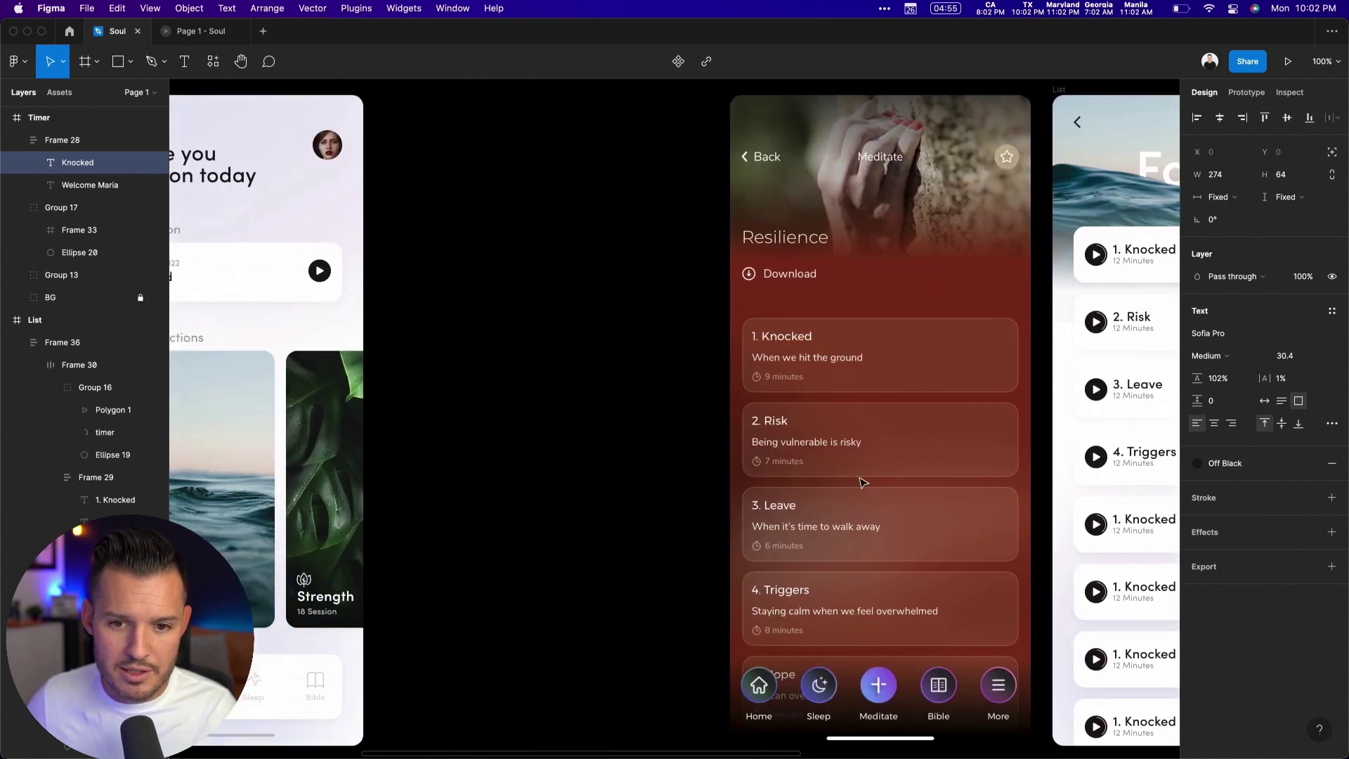
scroll(863, 482, "right", 10)
key("Escape")
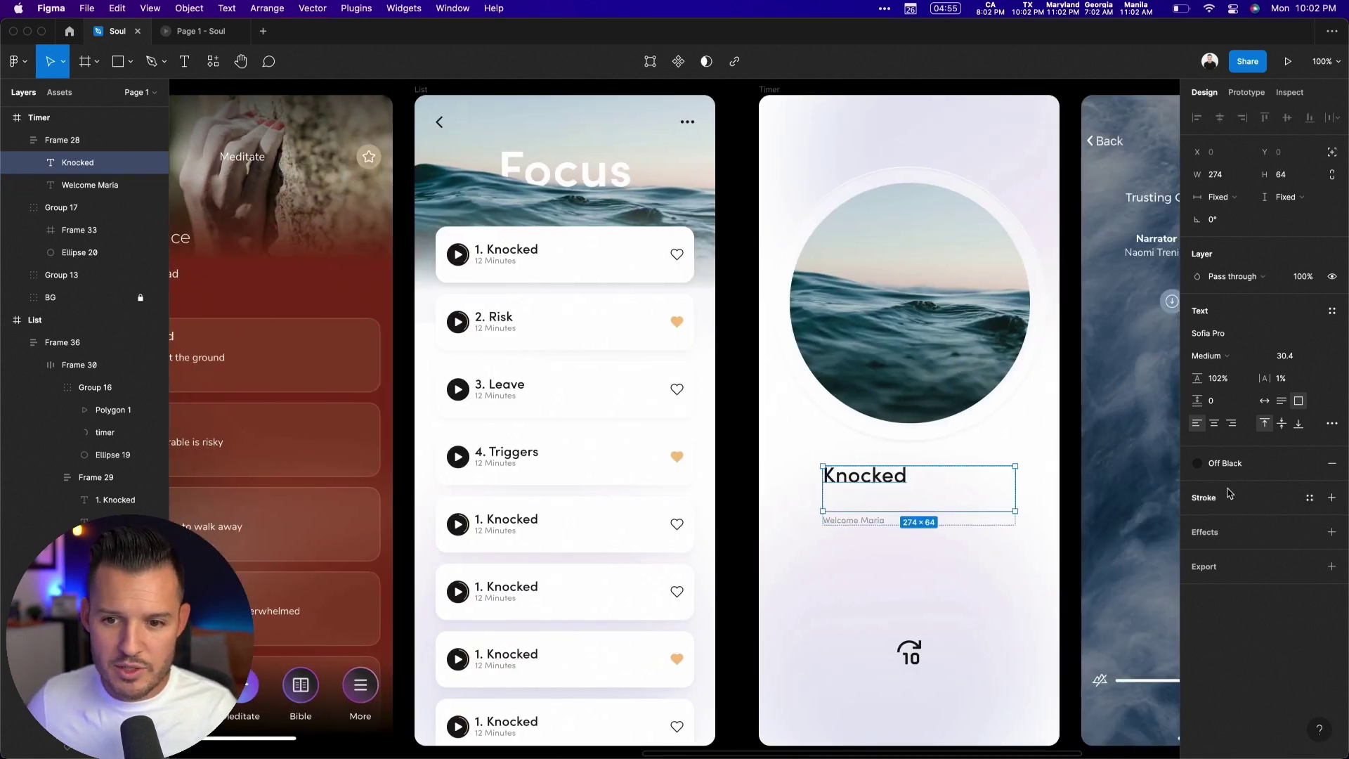
Step: Set the heading's text box below the round image to auto width
left_click(1264, 401)
left_click_drag(1020, 430, 719, 646)
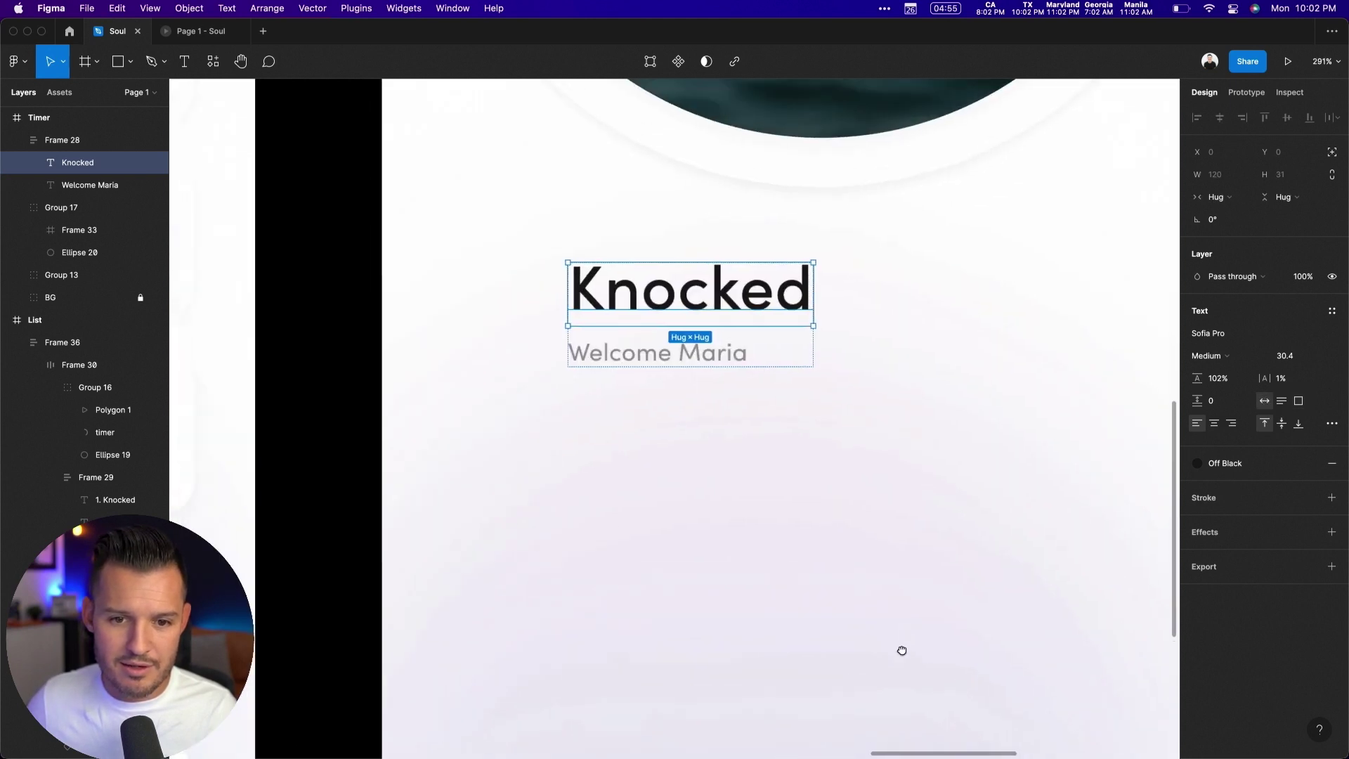
left_click(722, 391)
double_click(723, 390)
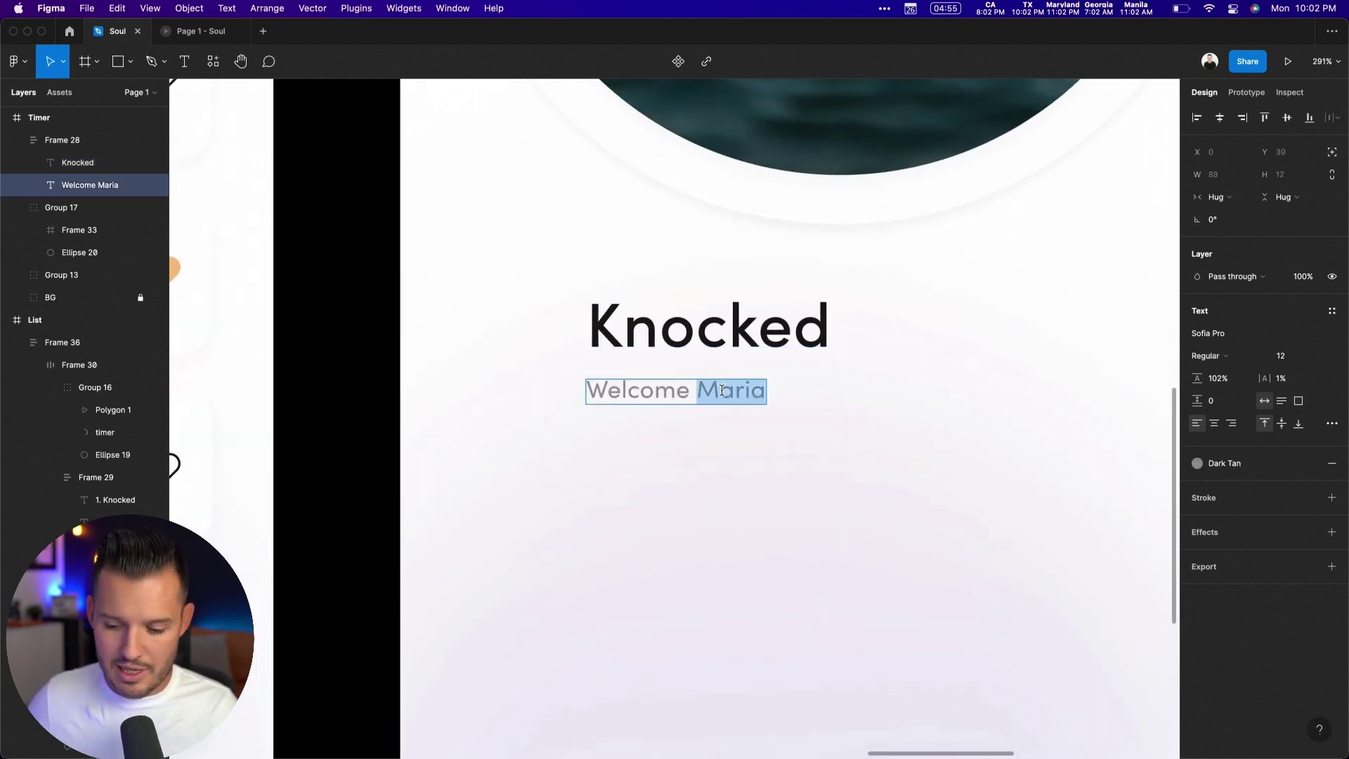
triple_click(722, 391)
key("super+0")
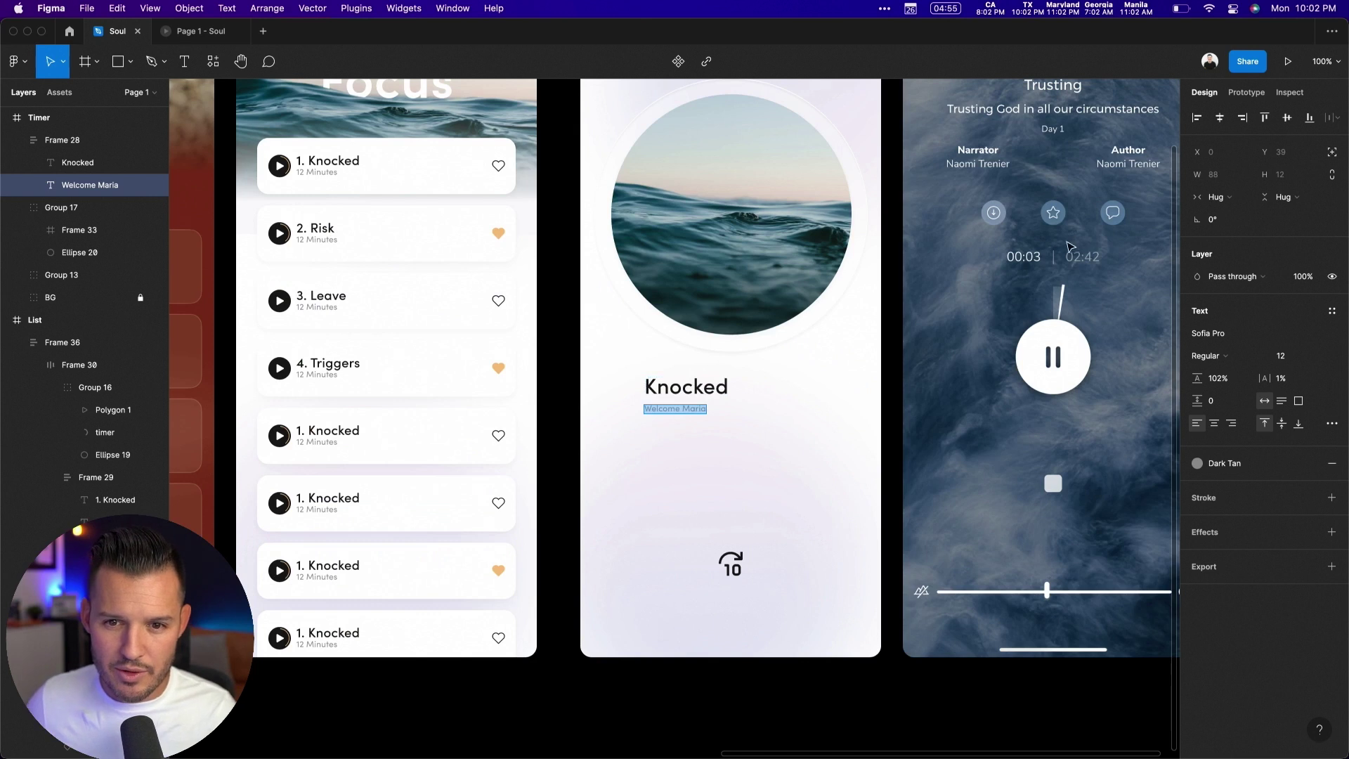
Step: Change the heading below the Timer's round image to "Trusting"
scroll(1056, 254, "up", 2)
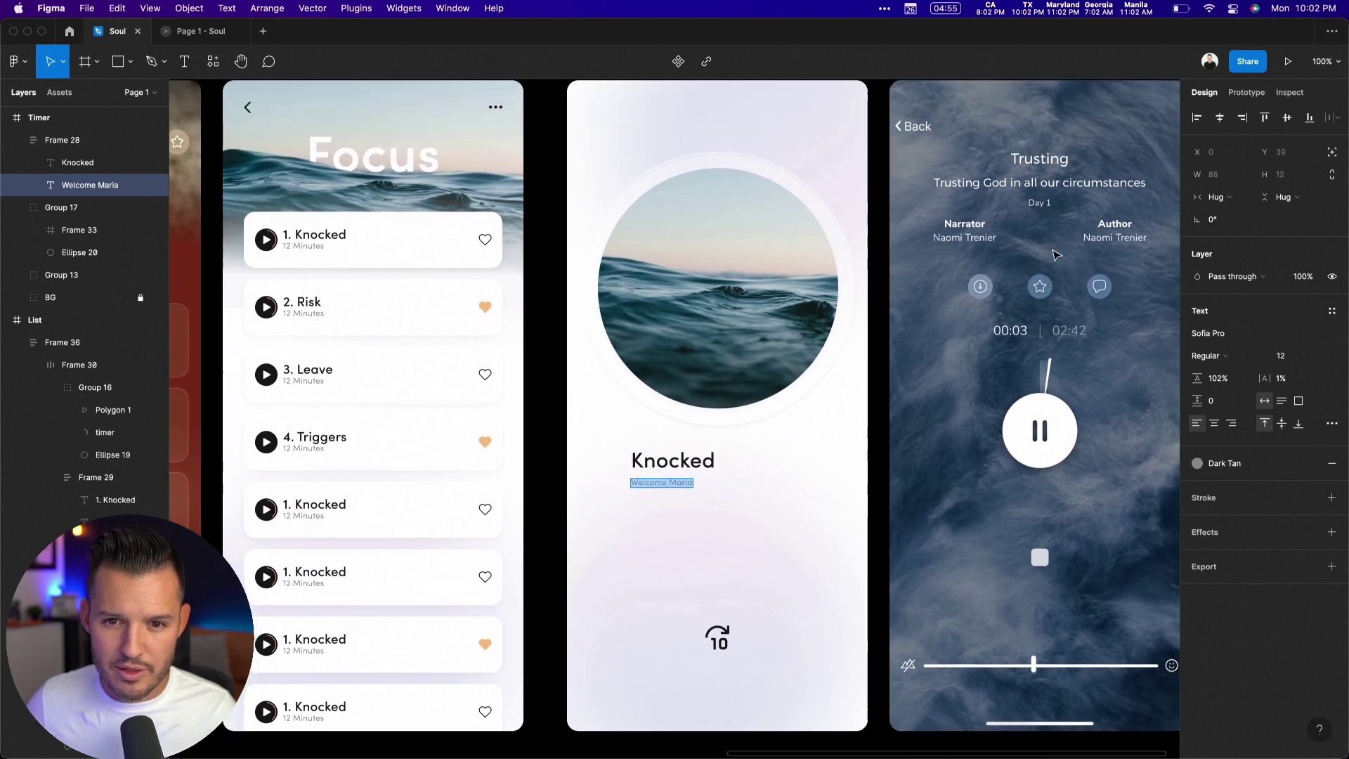
double_click(650, 458)
type("YTrusting")
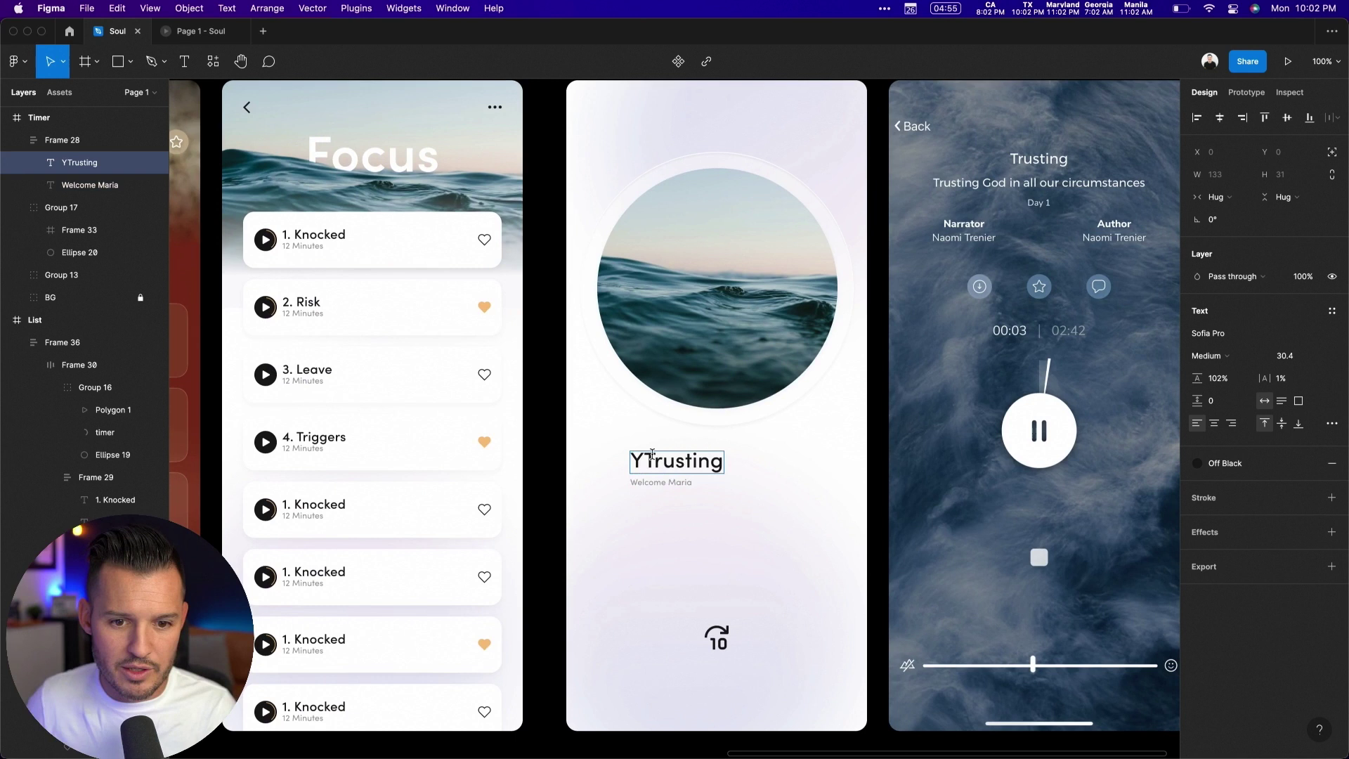
left_click_drag(652, 457, 631, 458)
key("BackSpace")
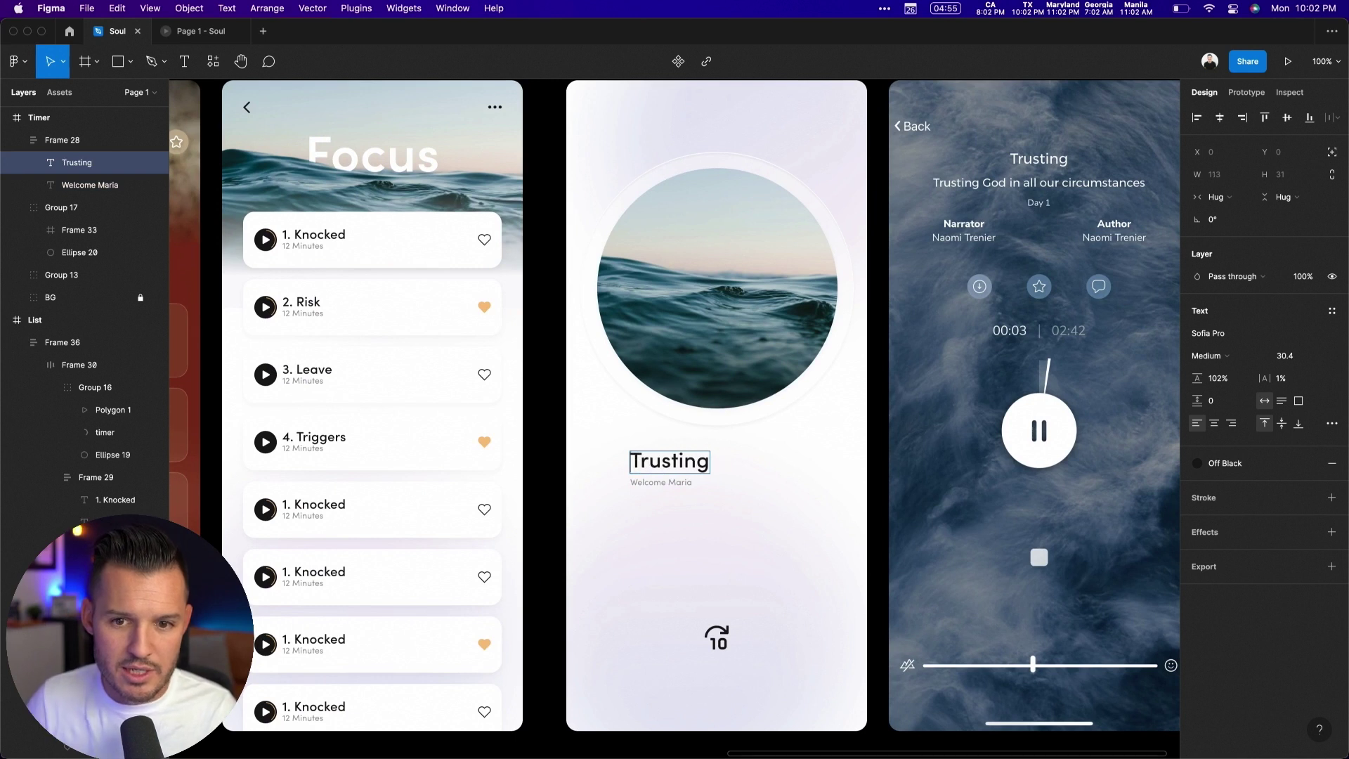
Step: Replace the welcome line under the heading with "Trusting God in all our circumstances"
left_click(663, 483)
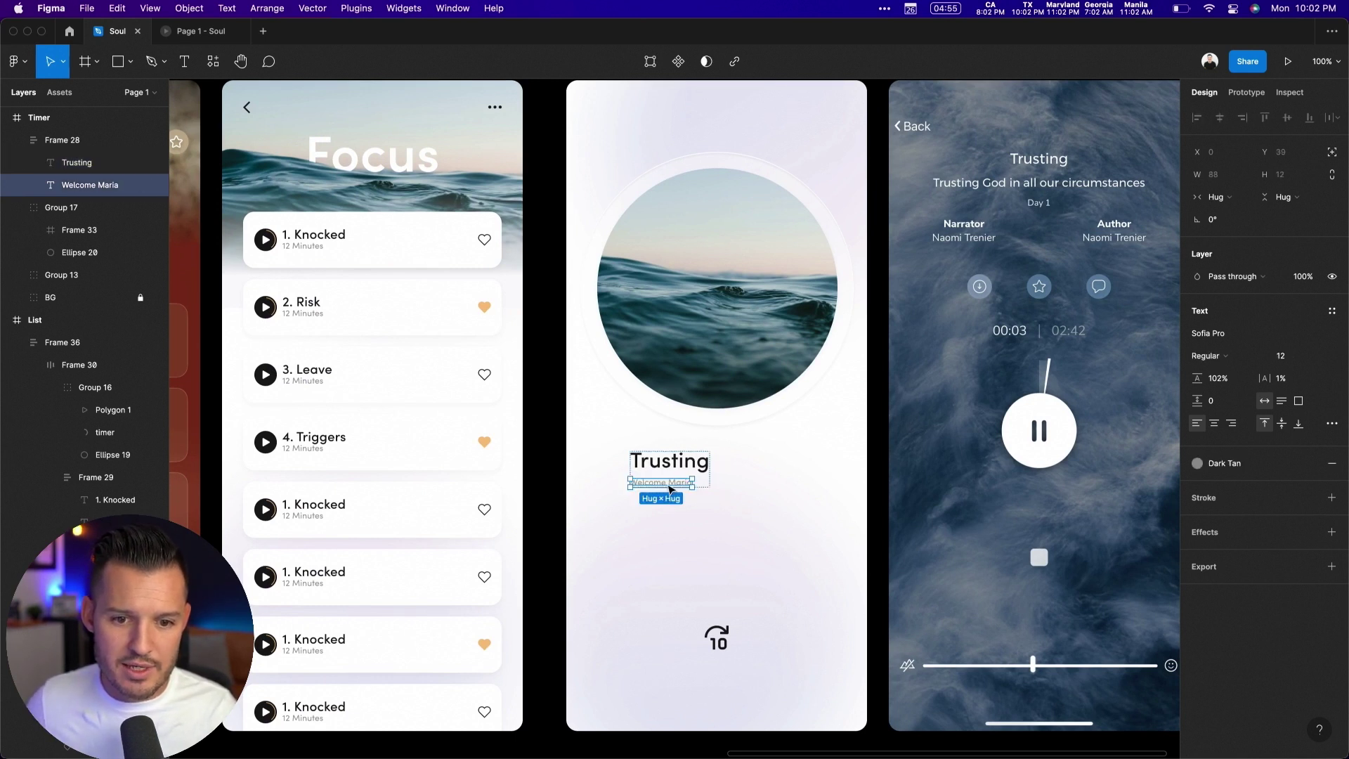
double_click(666, 483)
type("Trusting in==God")
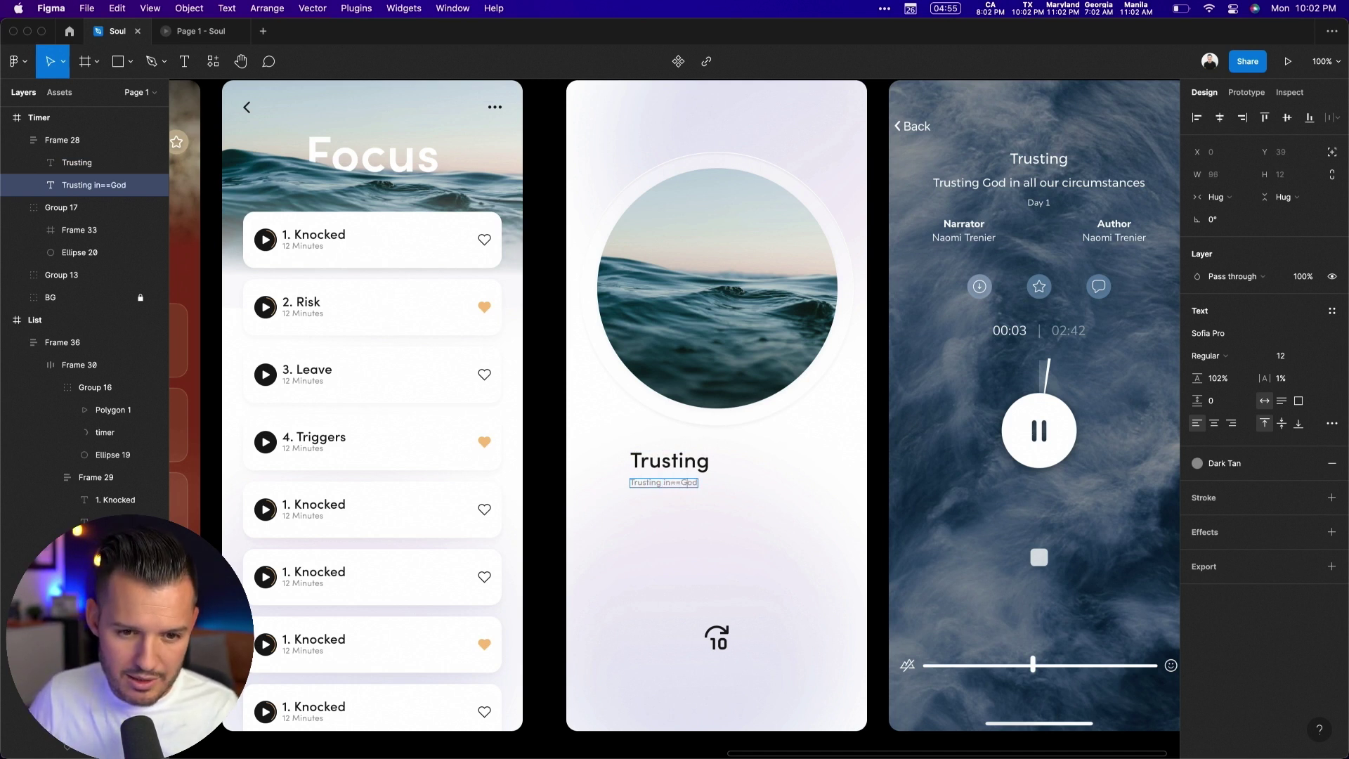
key("Left")
key("shift+super+Left")
key("Left")
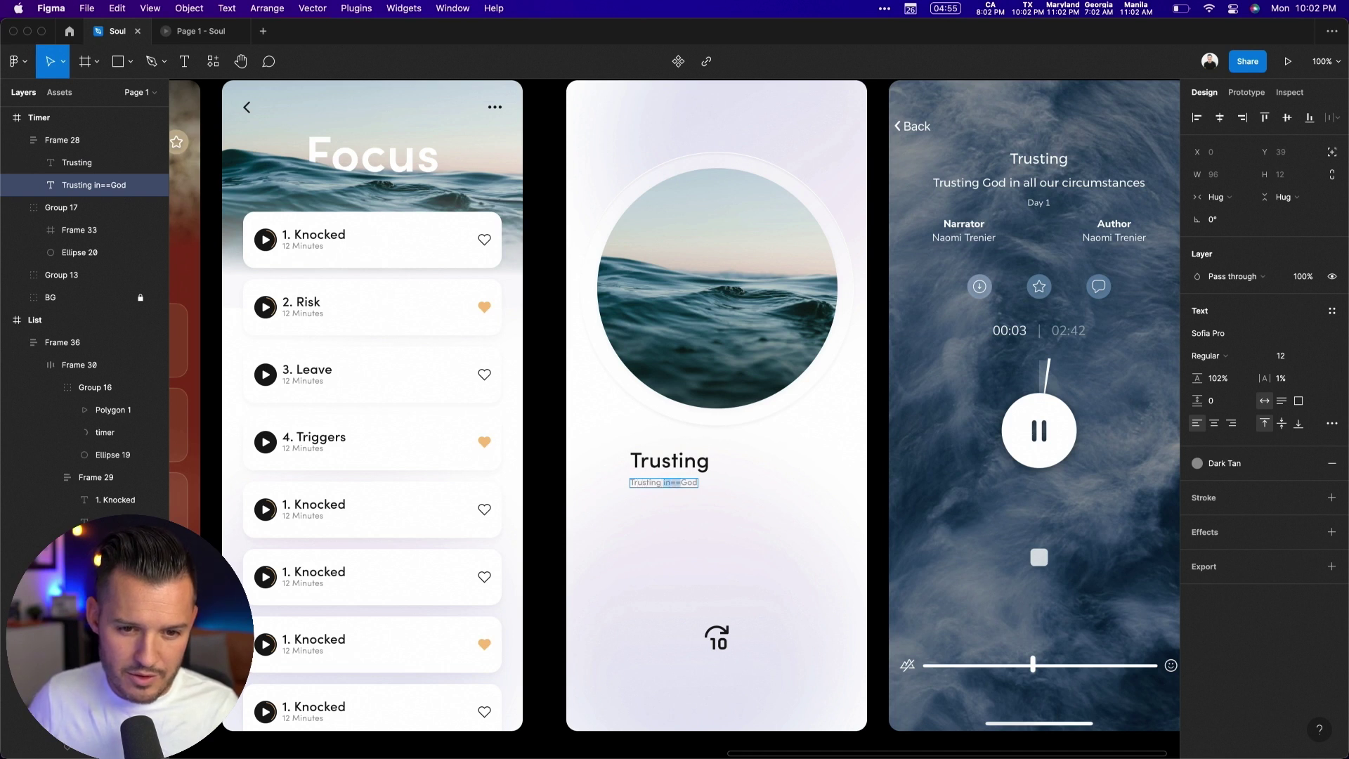
key("BackSpace")
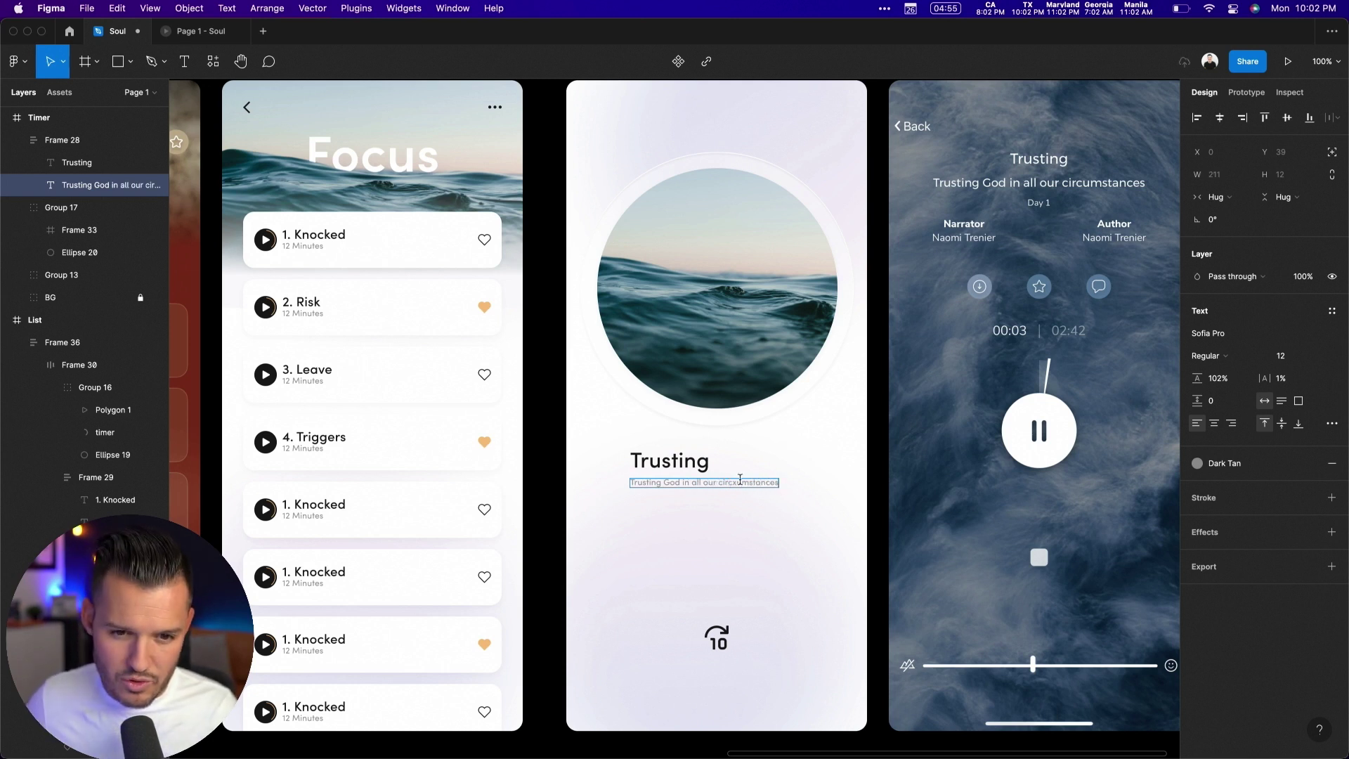
key("Escape")
Step: Remove the stray x from the word "circumstances" in the subtitle
left_click_drag(852, 404, 592, 552)
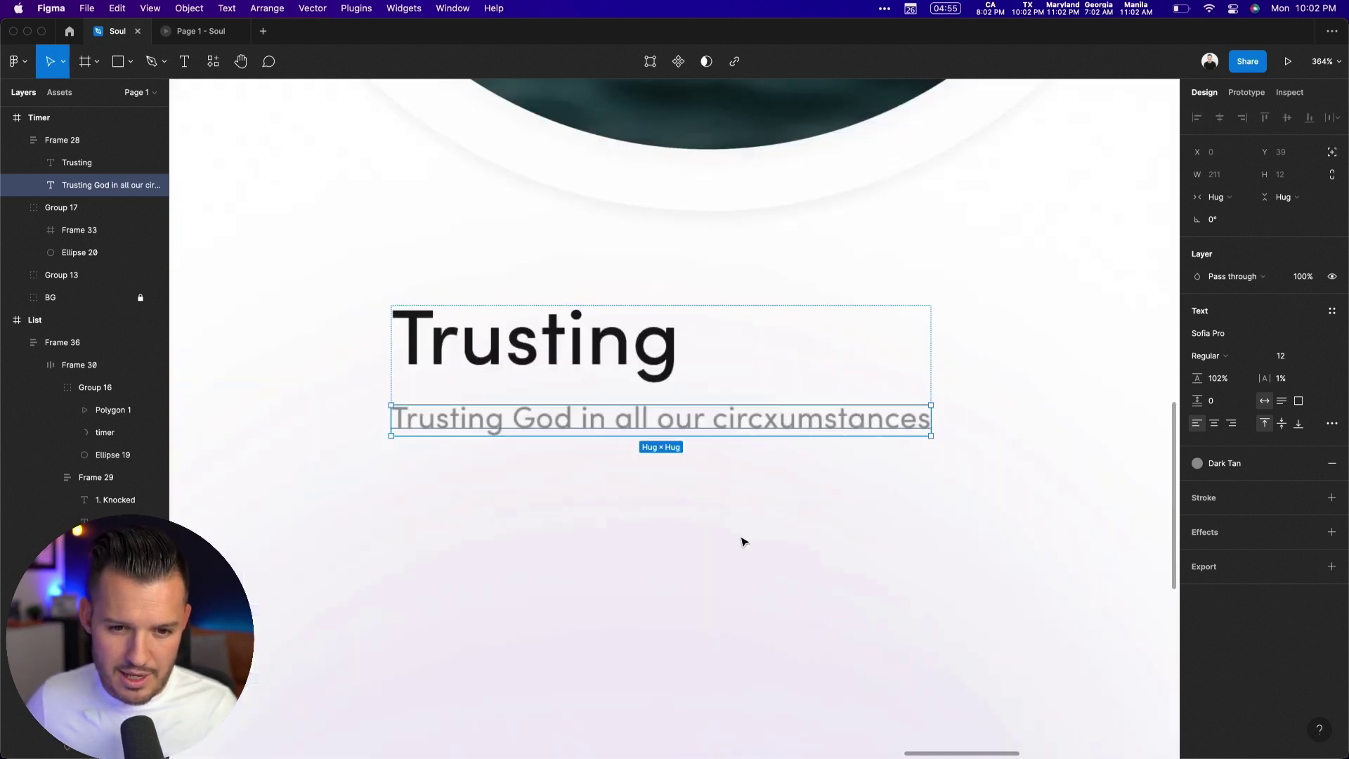
double_click(807, 427)
left_click(780, 419)
key("BackSpace")
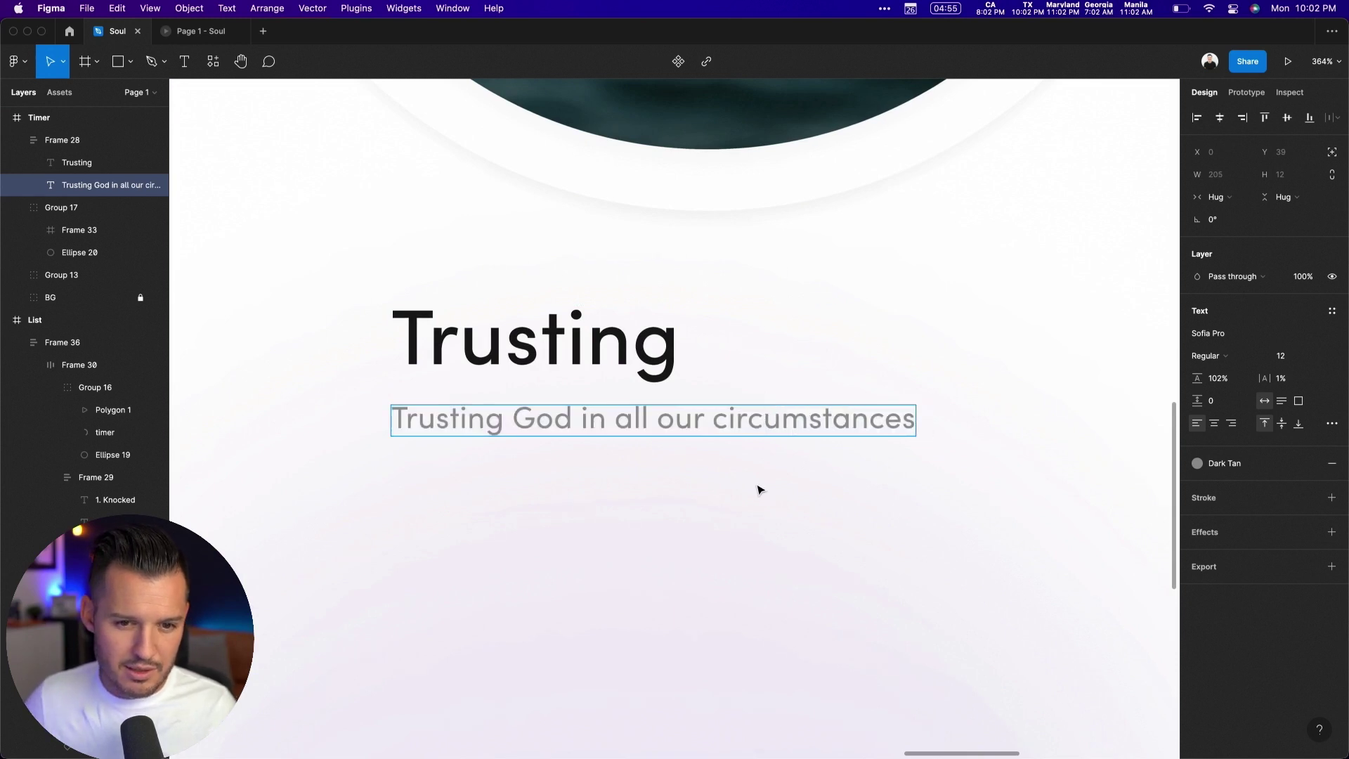
key("Escape")
key("Escape")
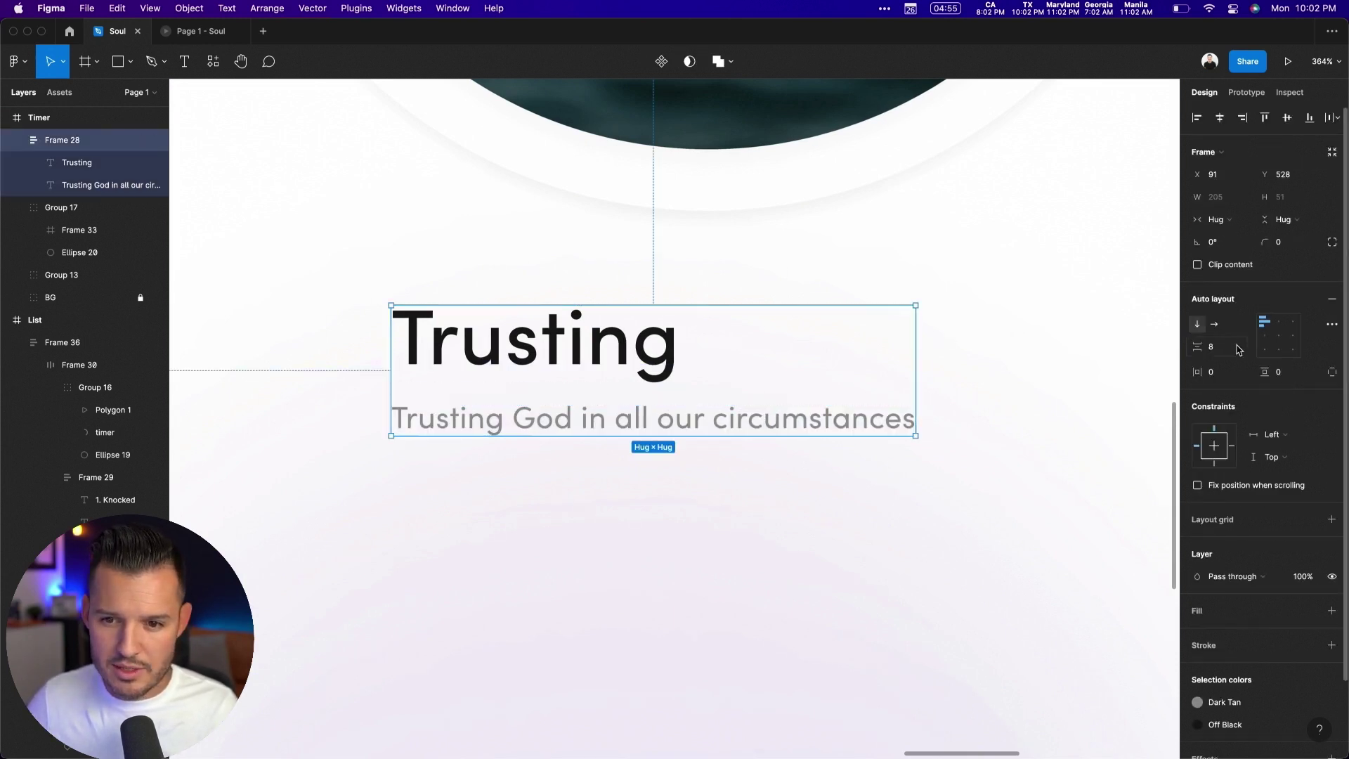
Step: Set the text frame's auto layout alignment to top center so the heading is centred over the subtitle
left_click(1279, 323)
left_click(1046, 379)
left_click(767, 345, "super")
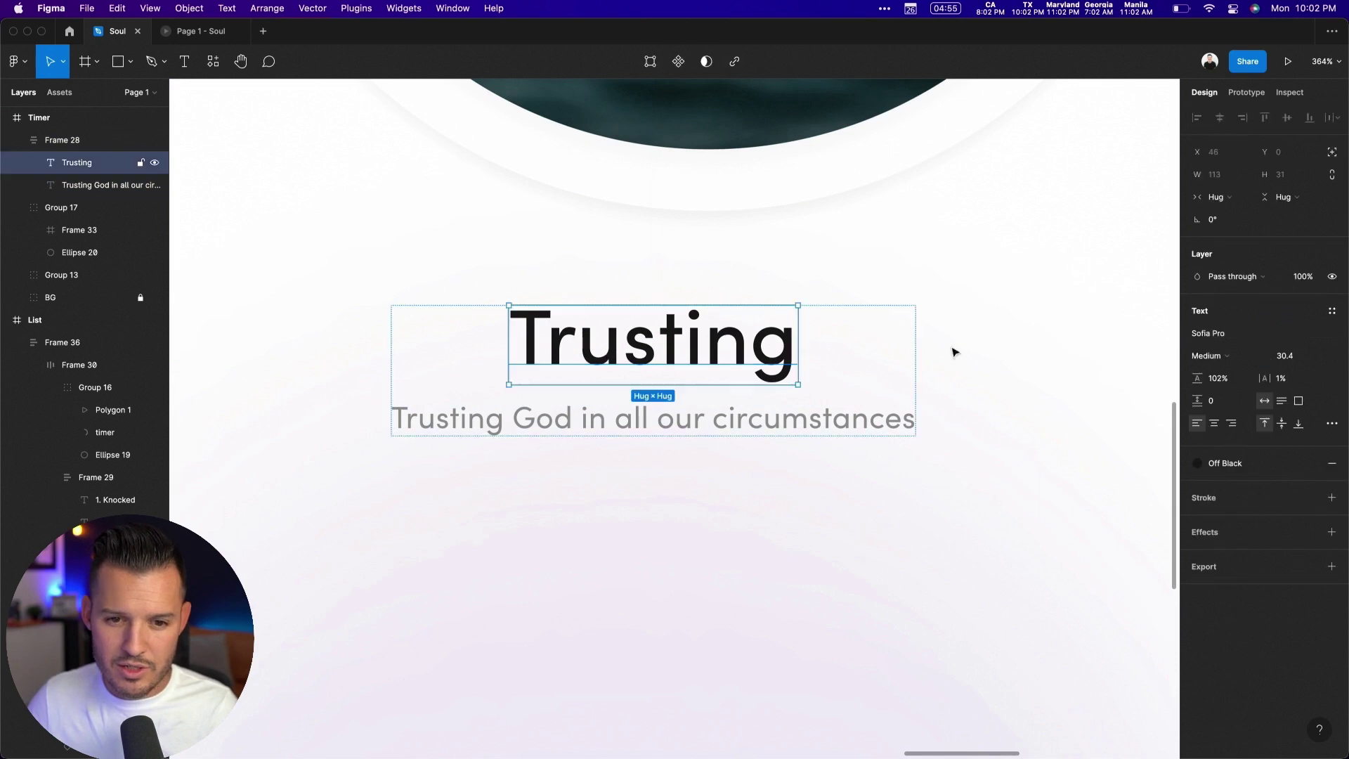
left_click(1114, 429)
Step: Scale the heading and subtitle frame up proportionally from its centre to about 313 wide
left_click(756, 375)
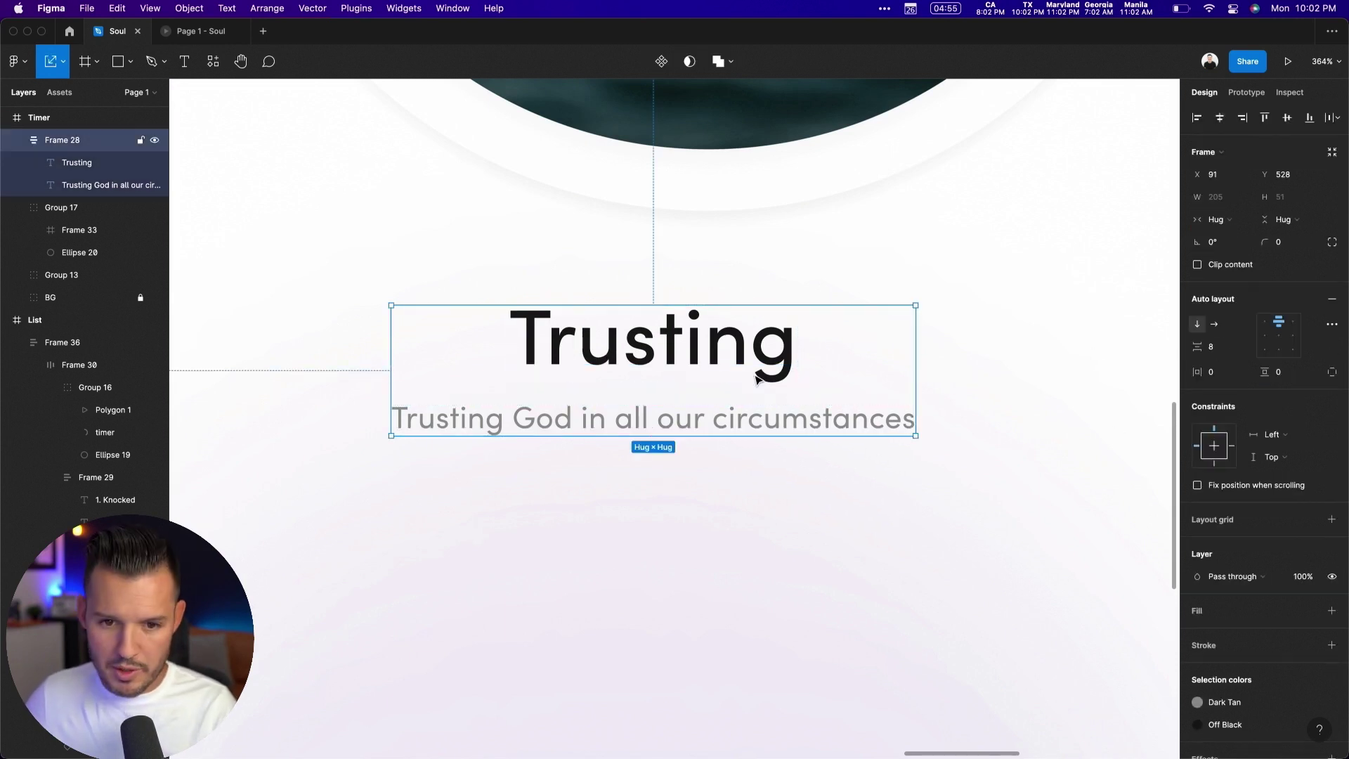
left_click_drag(923, 448, 1145, 501)
key("super+minus")
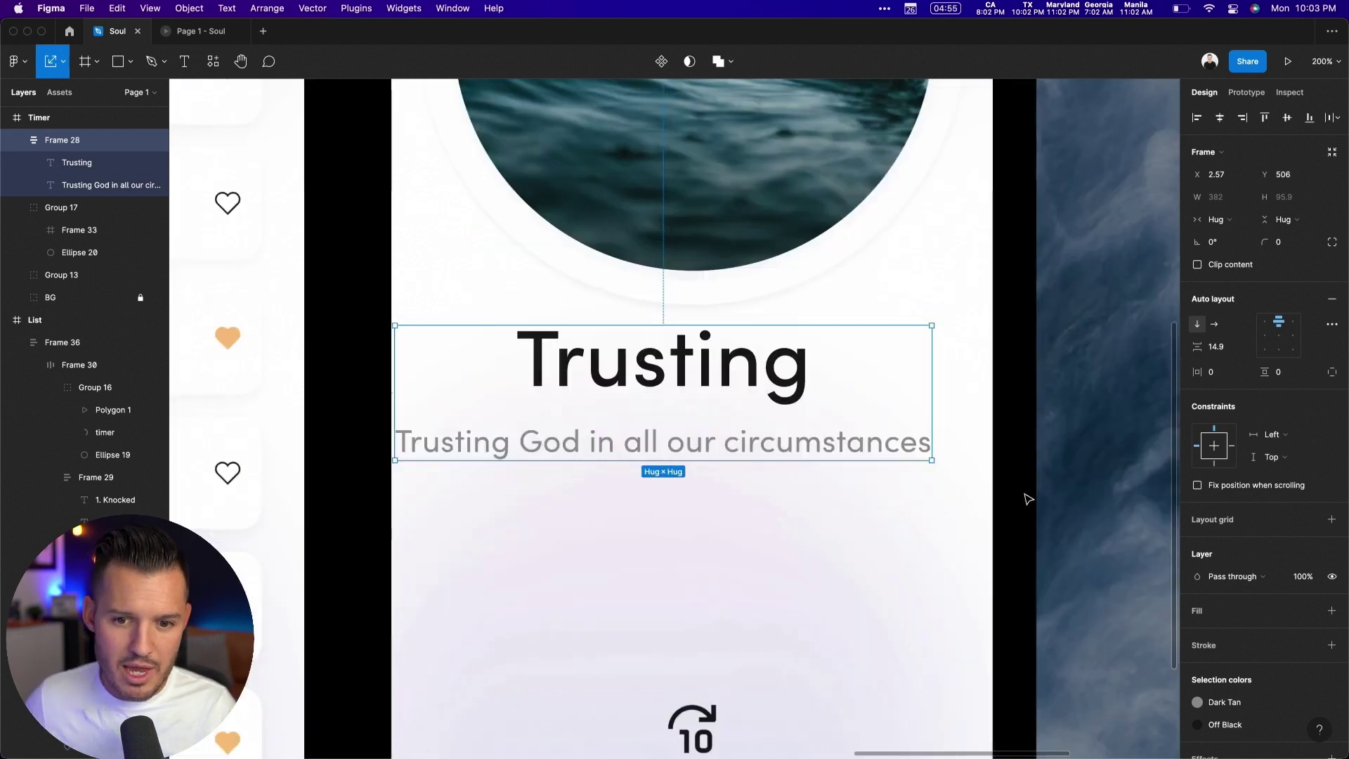
left_click_drag(929, 457, 883, 447)
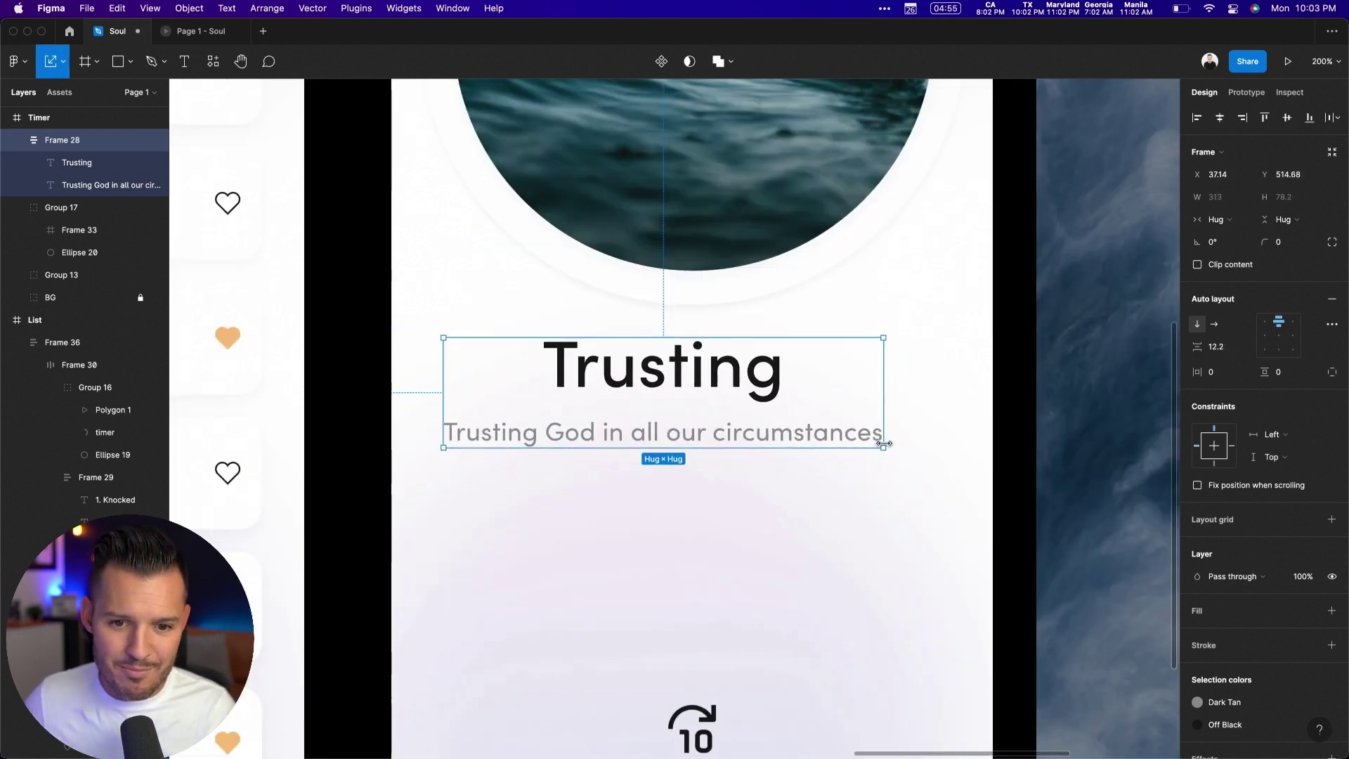
Step: Set the subtitle's font size to 18
left_click(810, 442)
left_click(1285, 355)
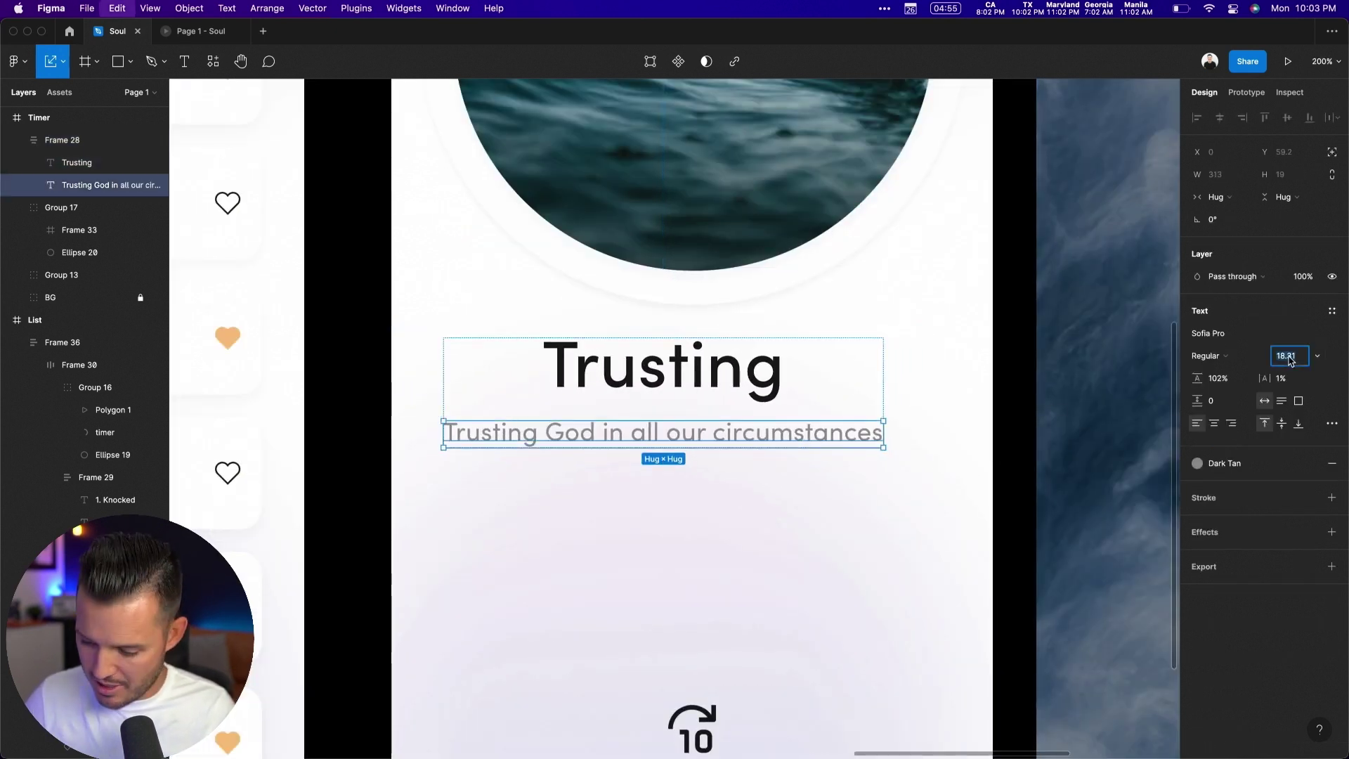
type("18")
key("Tab")
Step: Set the "Trusting" heading's font weight to Semi Bold
left_click(720, 386)
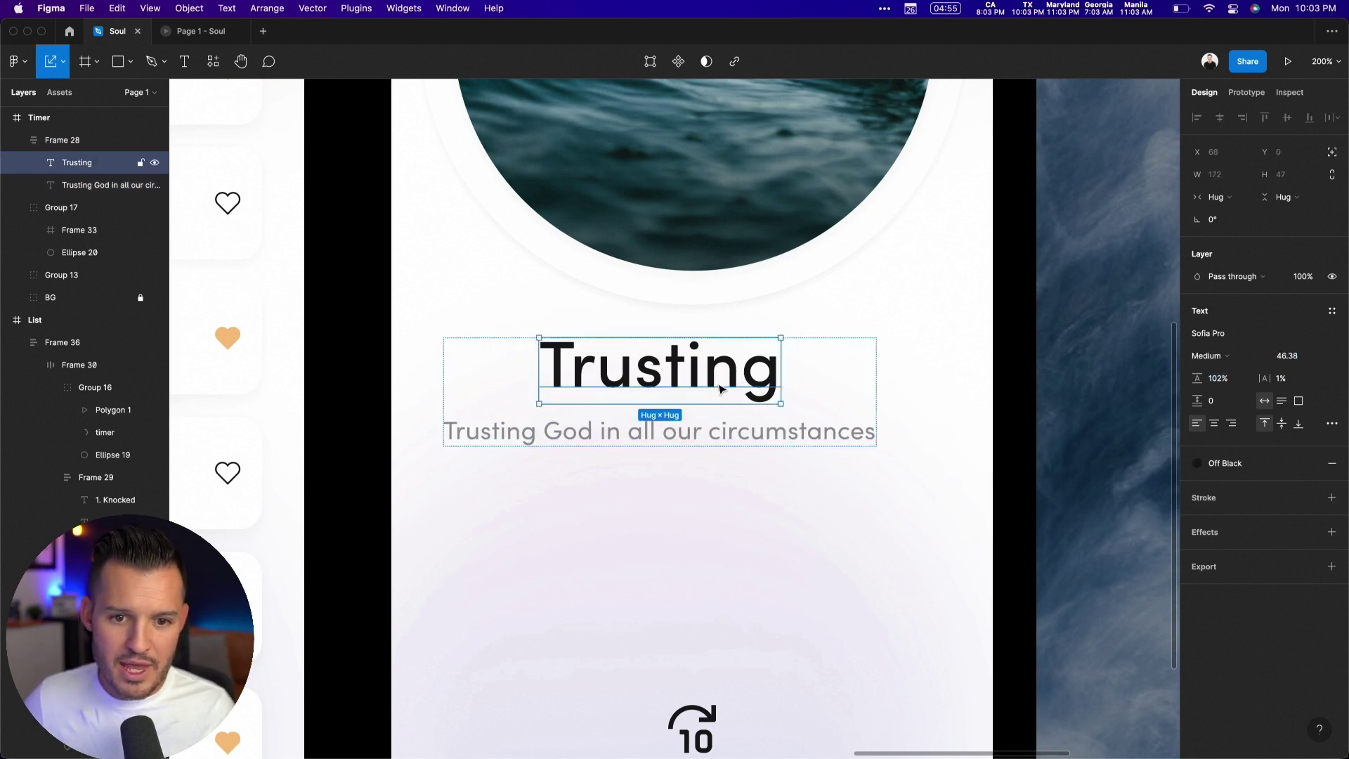
left_click(1211, 357)
left_click(1224, 372)
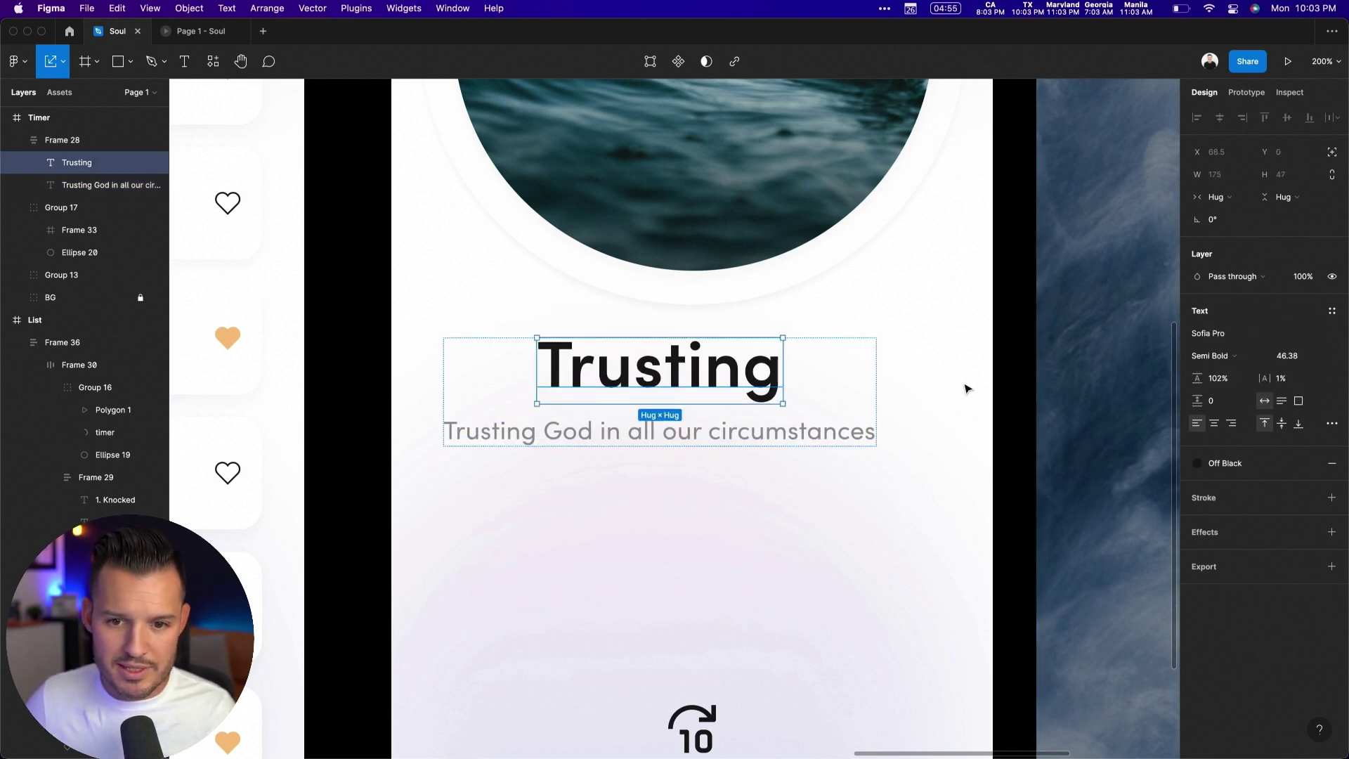
left_click(999, 377)
key("super+minus")
left_click_drag(999, 377, 918, 438)
left_click(618, 495)
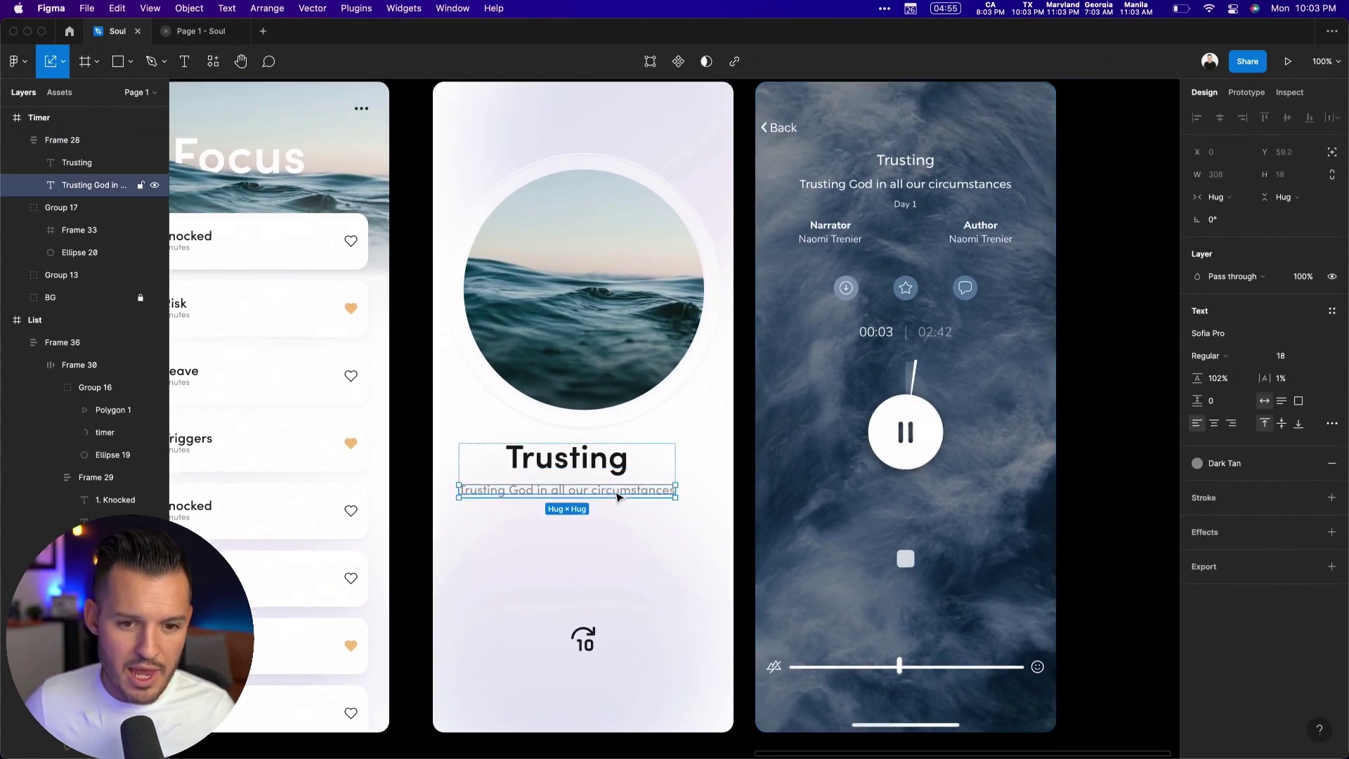
left_click_drag(676, 494, 617, 492)
key("super+z")
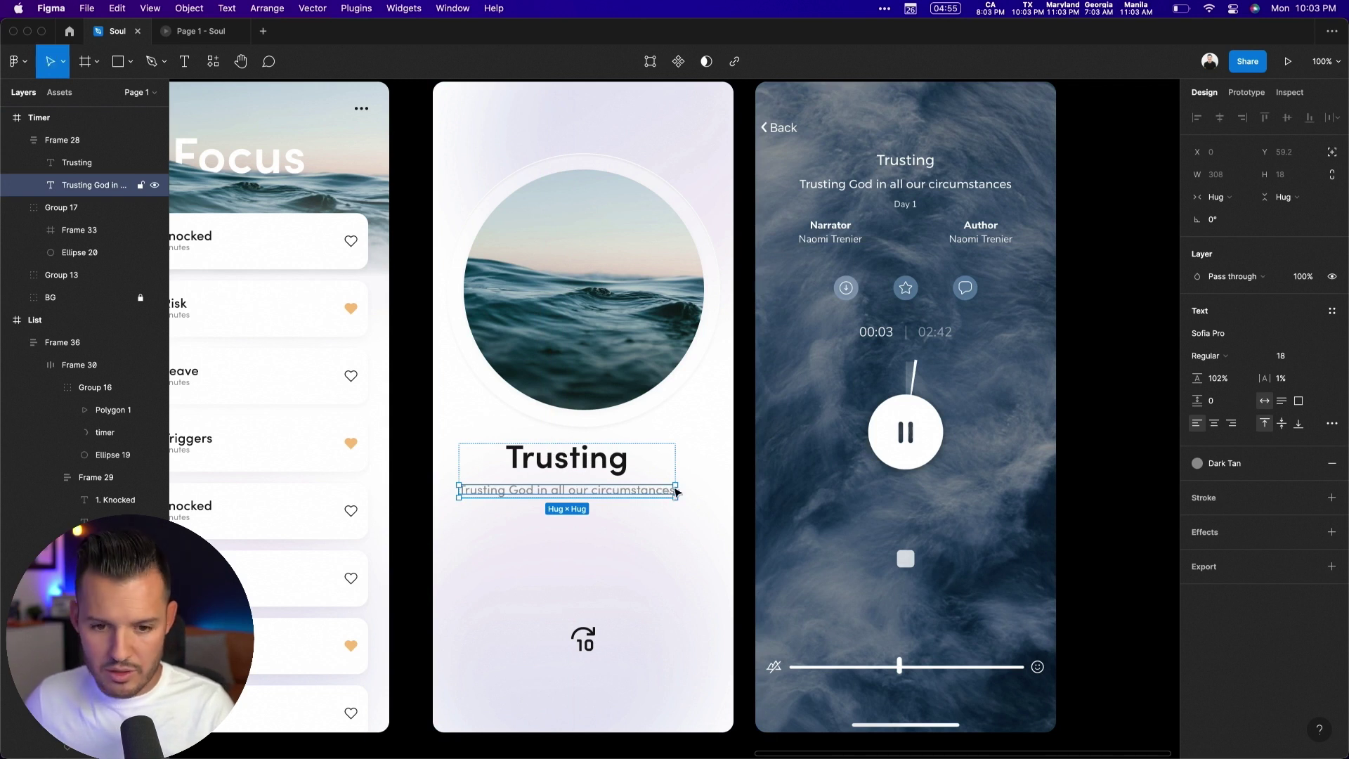
Step: Narrow the subtitle's text box to about 212 wide so it wraps onto two lines, and centre-align its text
left_click_drag(679, 490, 608, 490)
left_click(1217, 423)
left_click(644, 563)
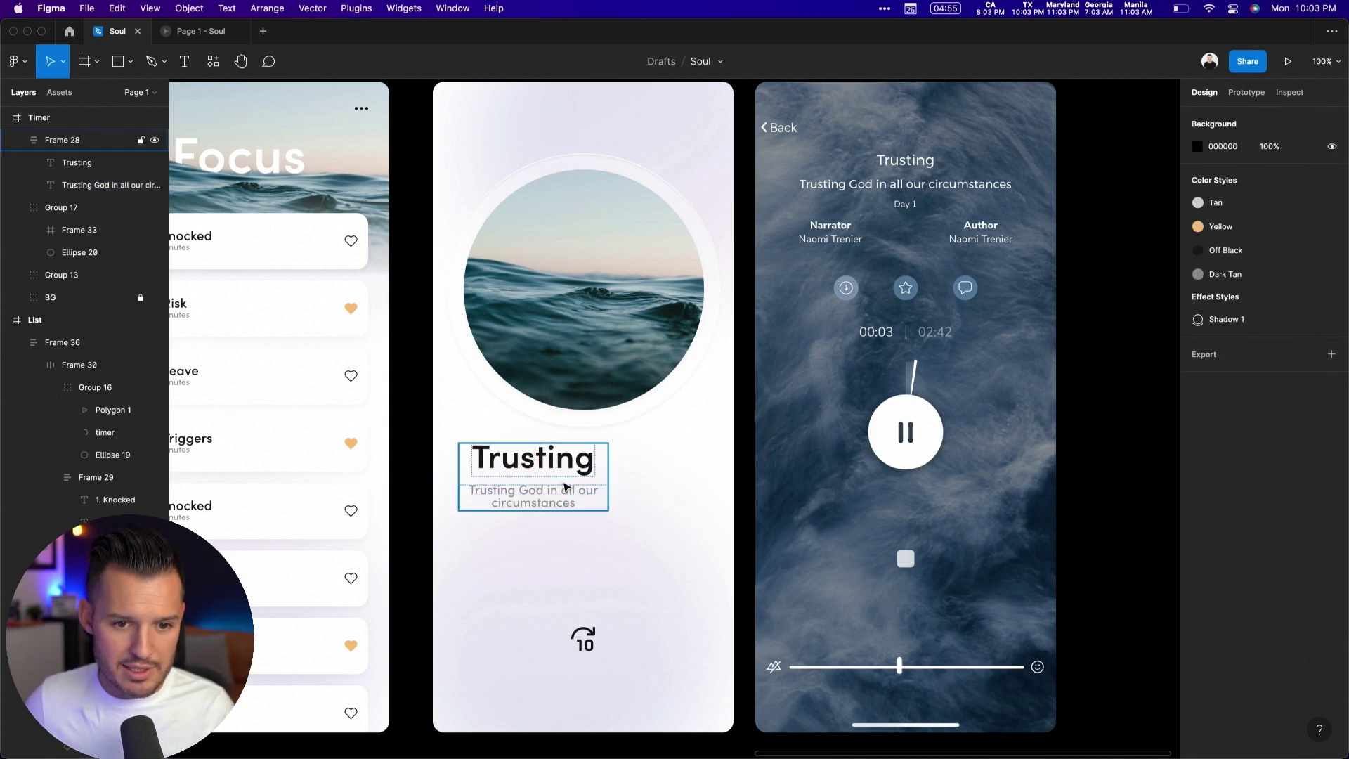
Step: Centre the heading and subtitle frame horizontally on the Timer screen
left_click(565, 483)
left_click(1219, 119)
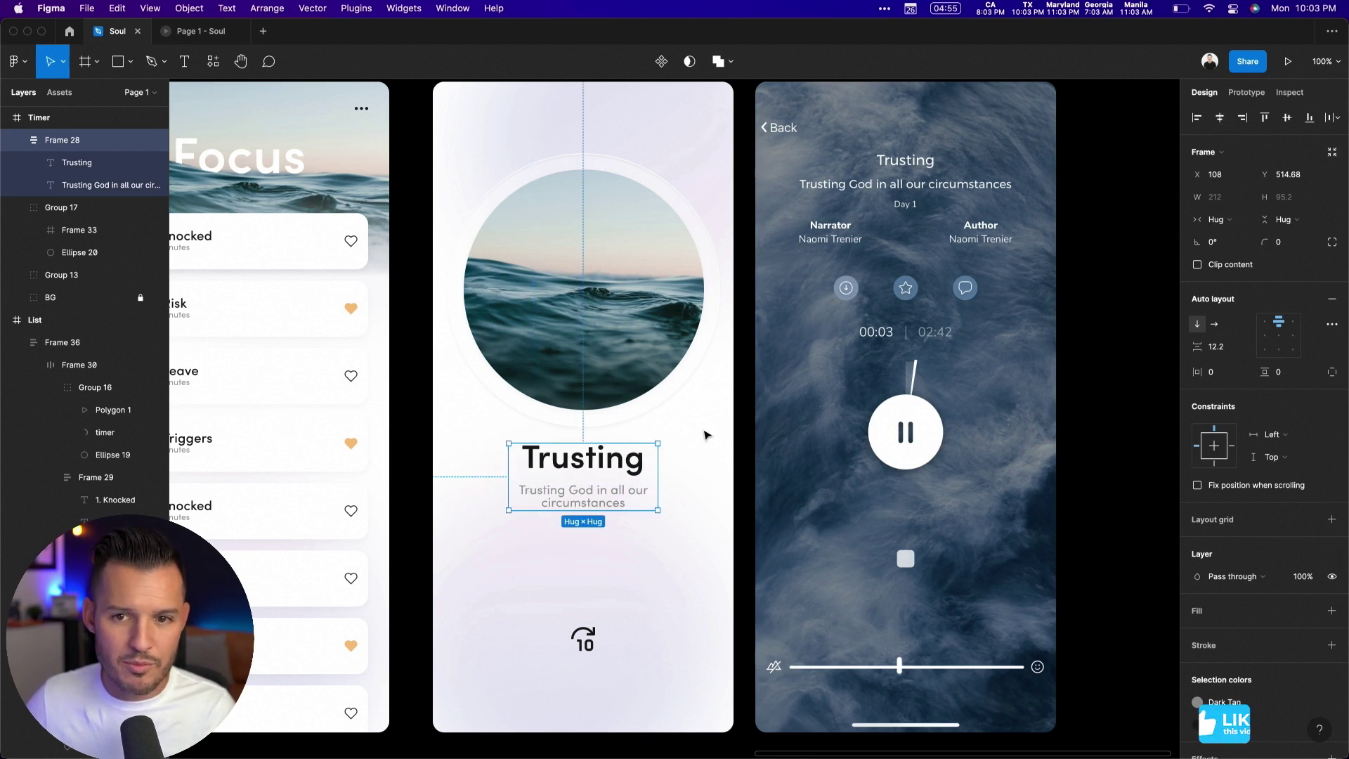
Step: Copy the back arrow and three-dot menu icon from the List screen's header into the Timer screen
scroll(536, 241, "left", 5)
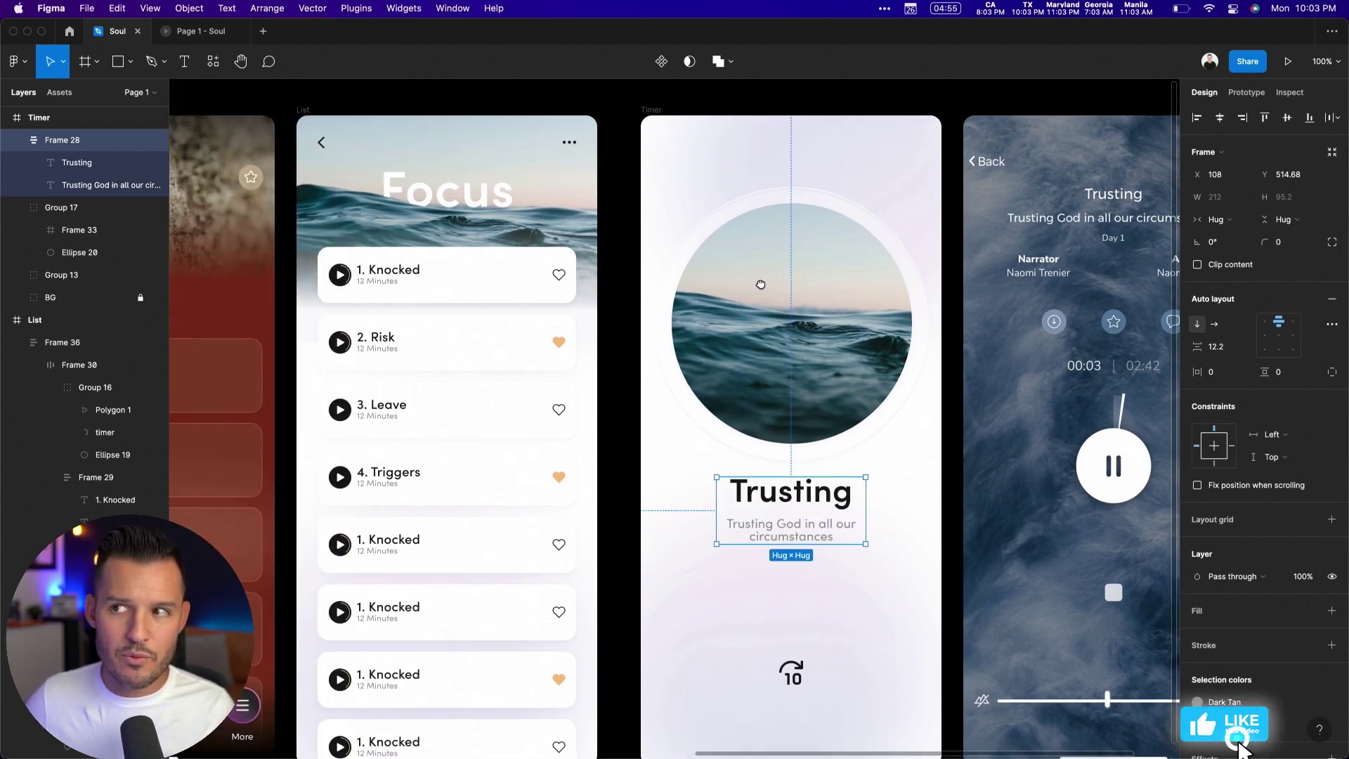
left_click(575, 145)
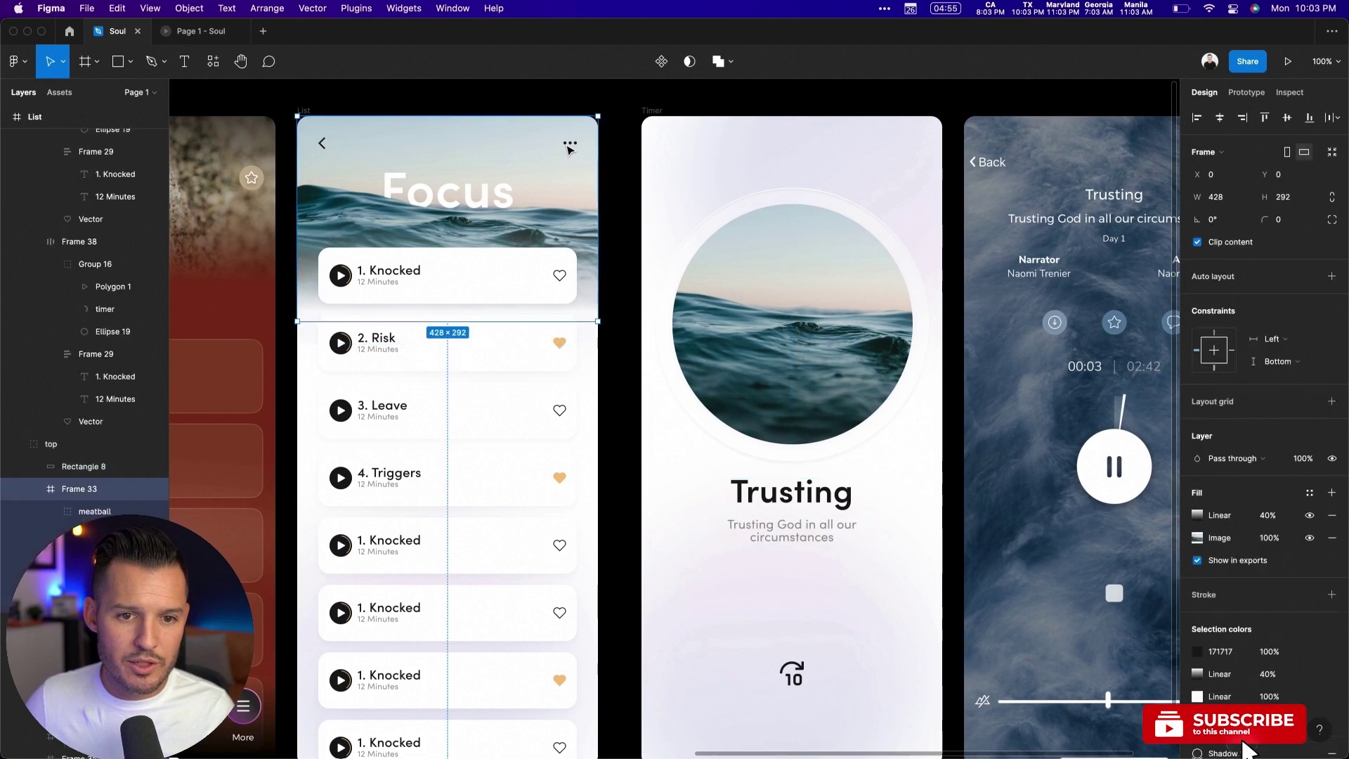
double_click(569, 142)
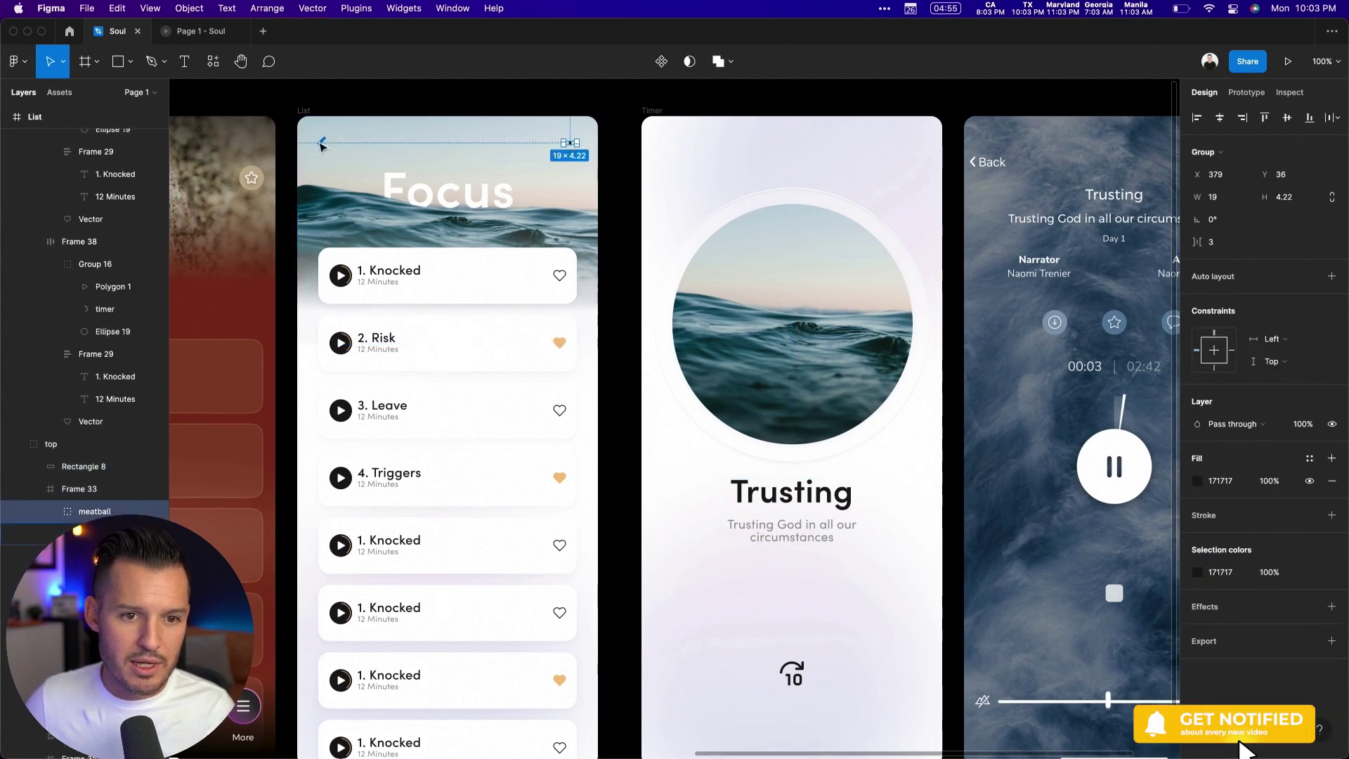
left_click(322, 143, "shift")
key("super+c")
left_click(671, 141)
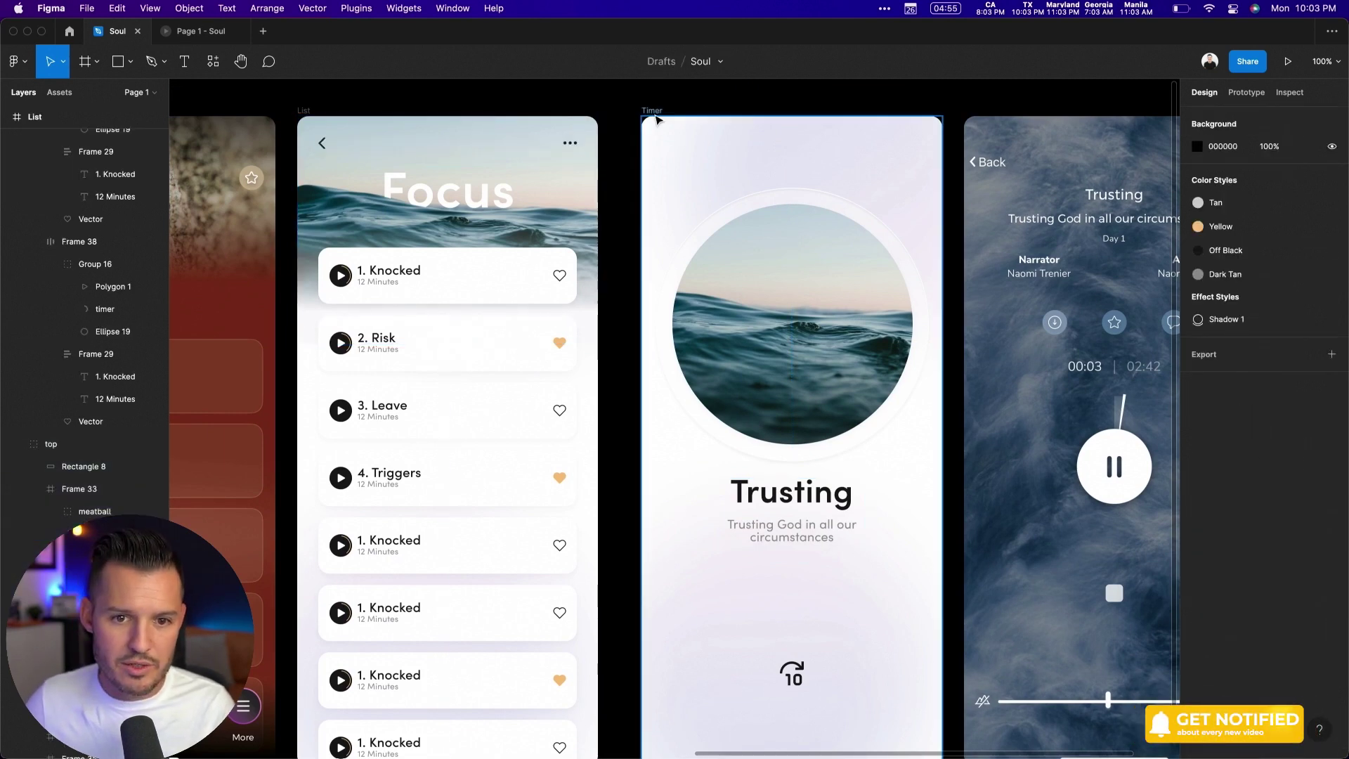
left_click(654, 112)
key("super+v")
left_click(699, 107)
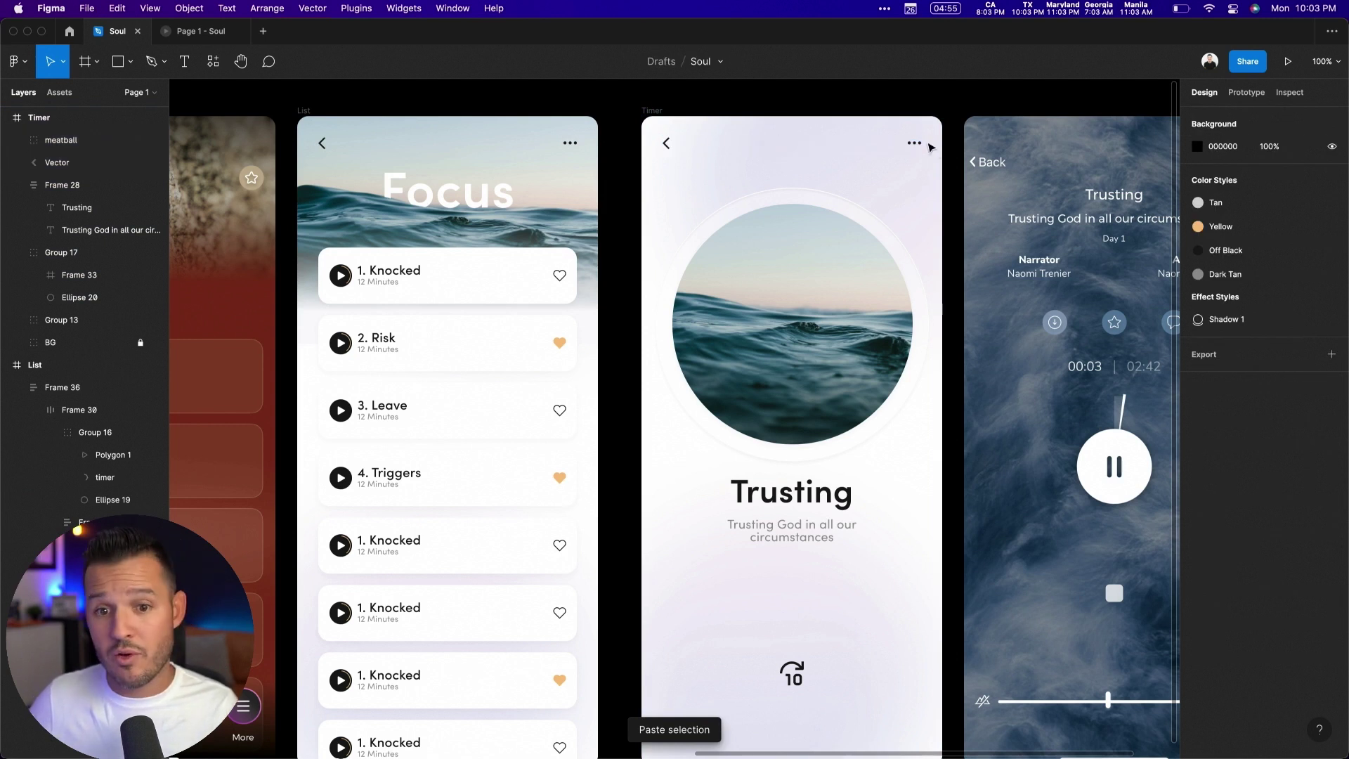
Step: Move the round ocean image group up on the Timer screen to about Y 74
left_click_drag(847, 278, 847, 258)
scroll(848, 302, "down", 2)
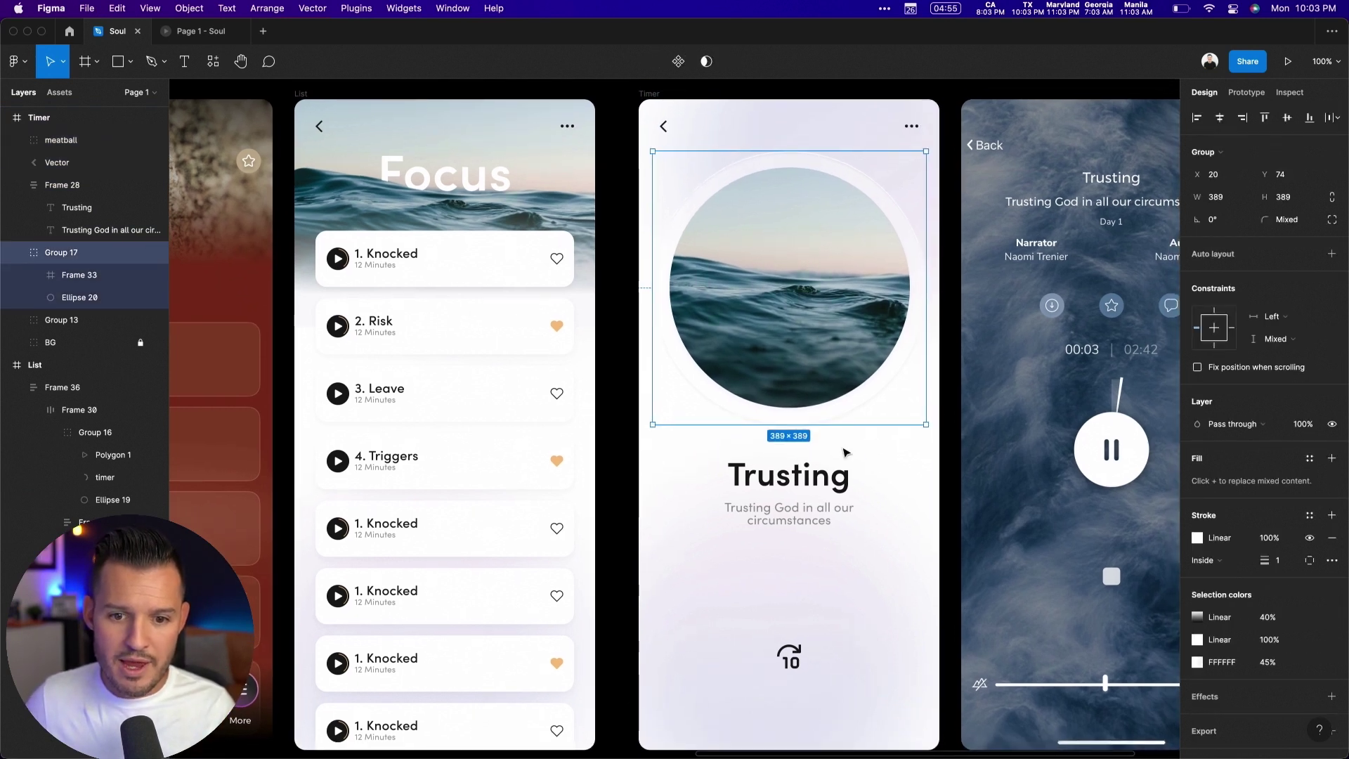
Step: Set the auto layout spacing between the "Trusting" heading and its subtitle to 8
left_click(804, 497)
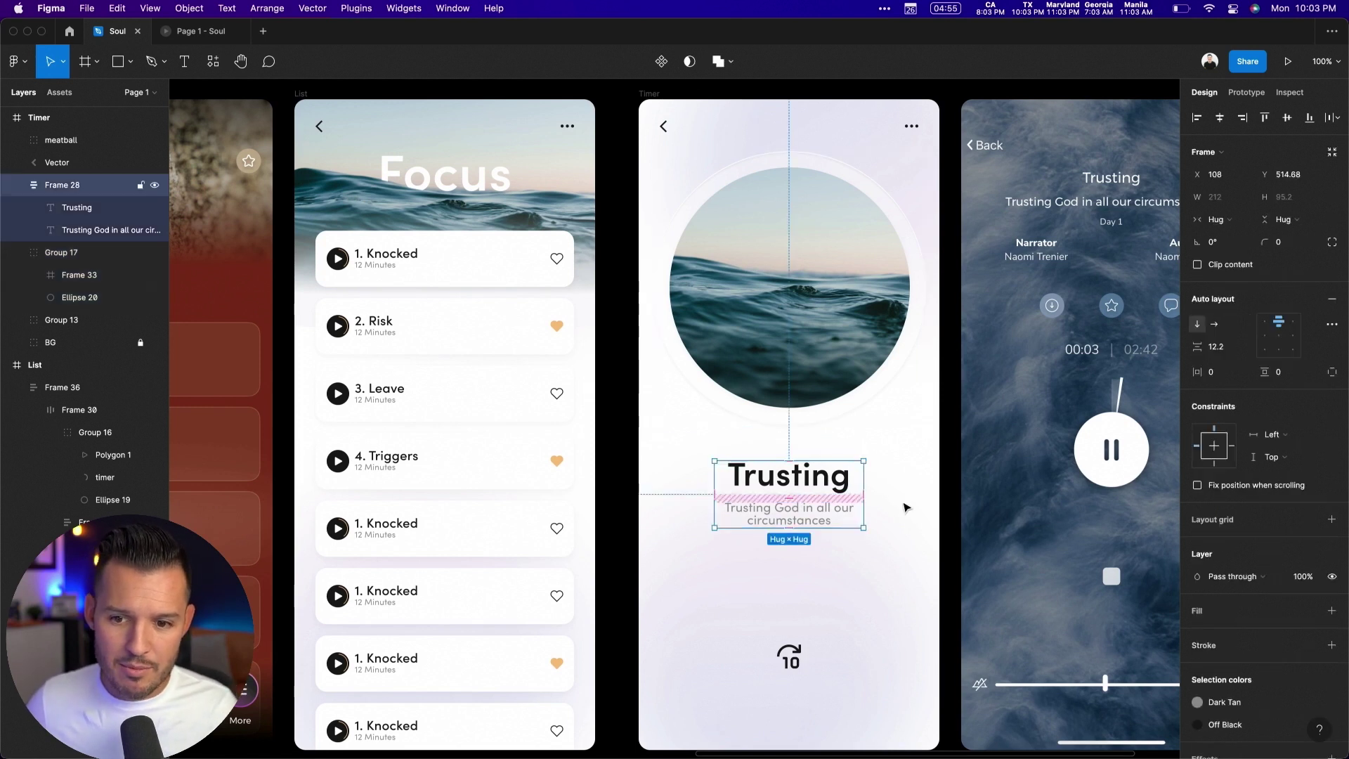
left_click(1222, 351)
key("Tab")
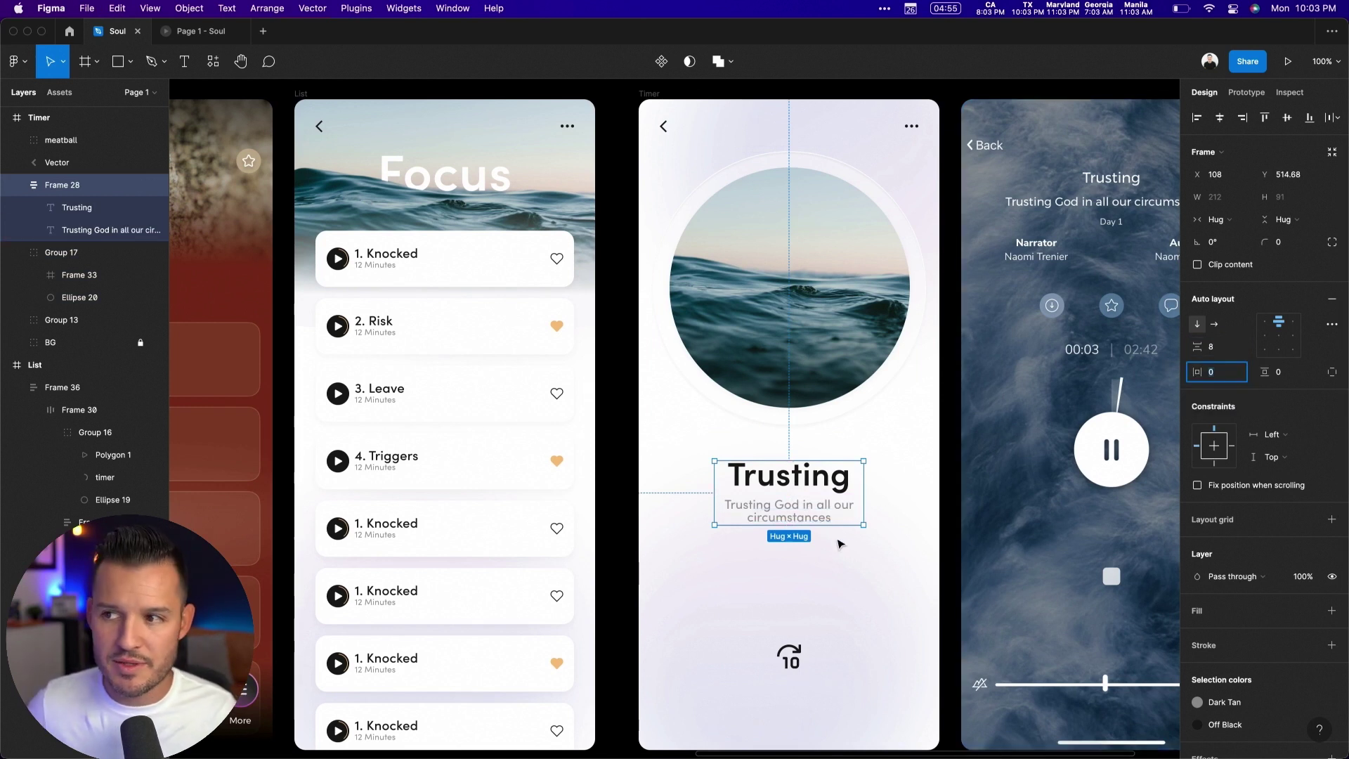
Step: Set the font weight of the subtitle beneath "Trusting" on the Timer screen to Light
left_click(815, 520)
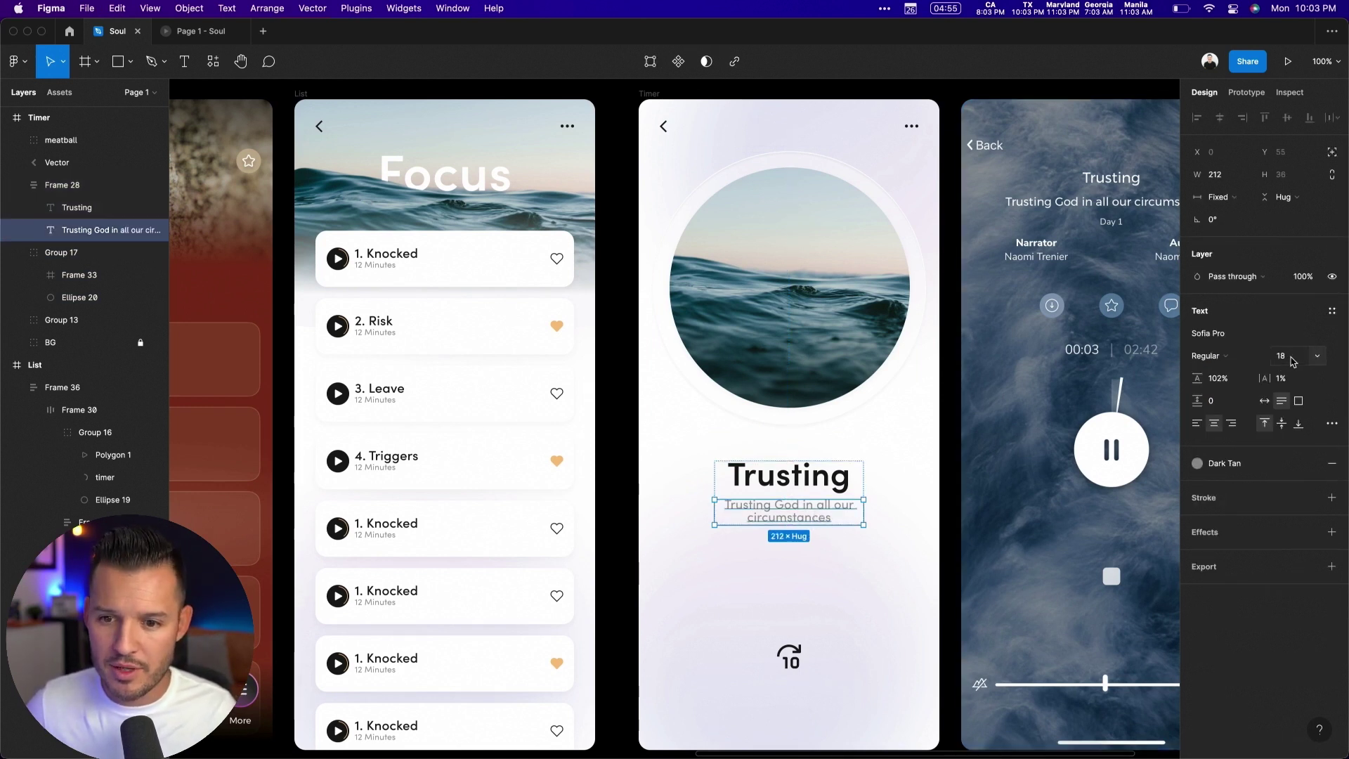
left_click(1216, 359)
left_click(1216, 338)
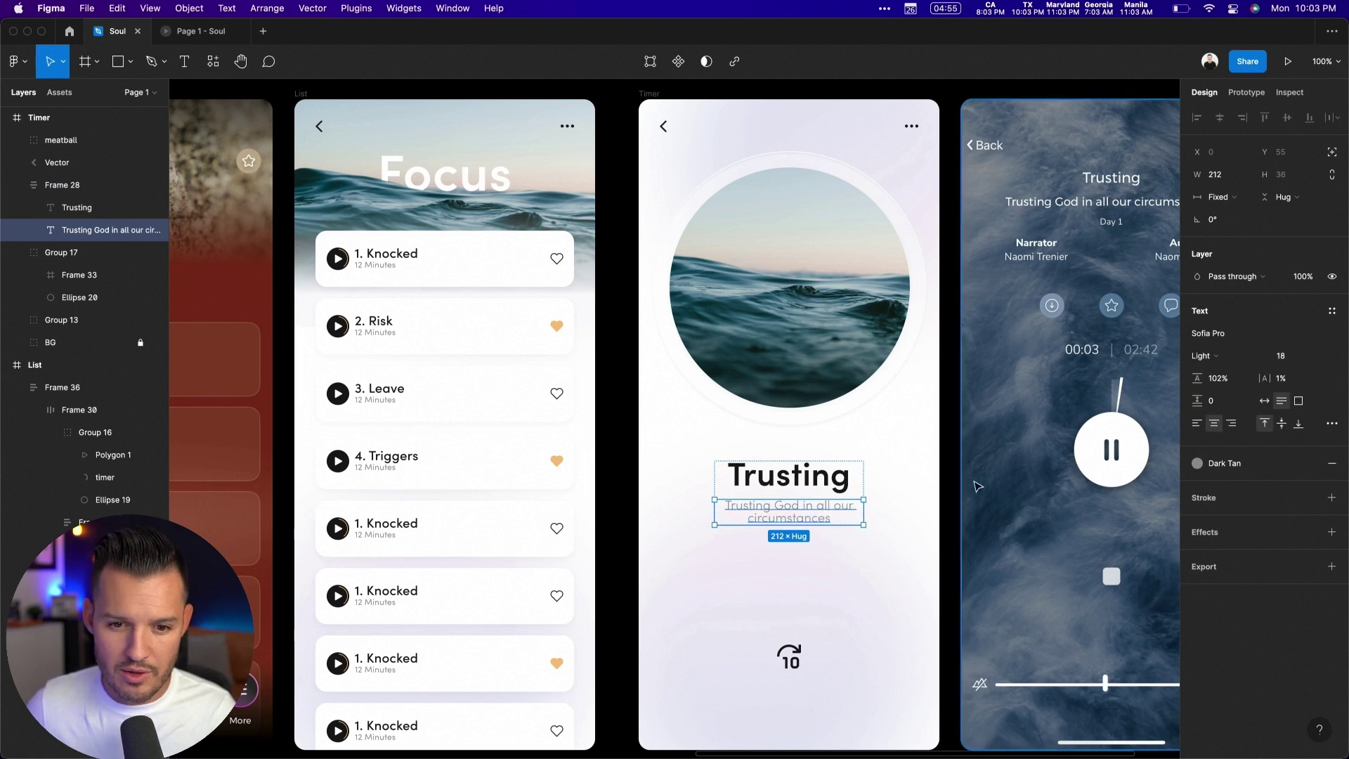
left_click(901, 538)
Step: Copy the round play button from the "3. Leave" row on the List screen
scroll(903, 541, "down", 3)
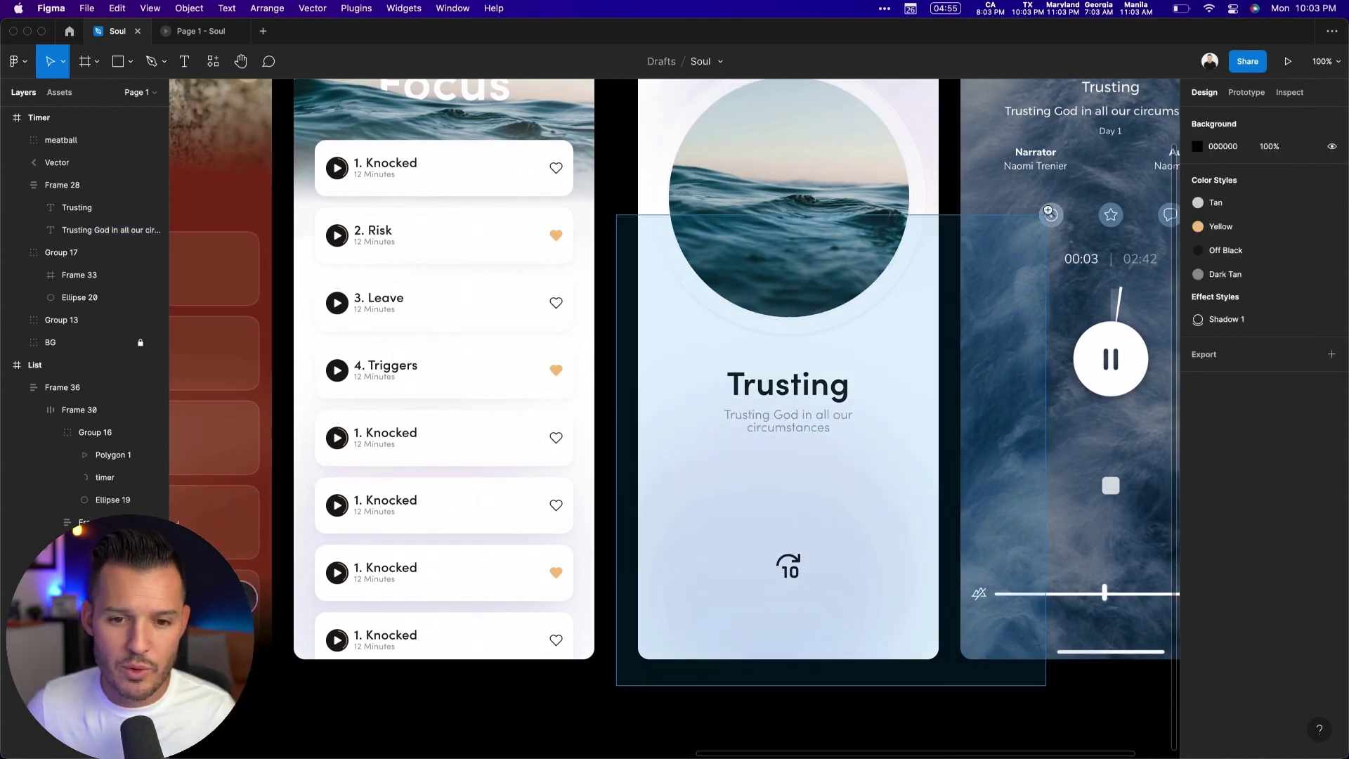
scroll(815, 394, "up", 3)
key("super+minus")
key("super+minus")
key("super+minus")
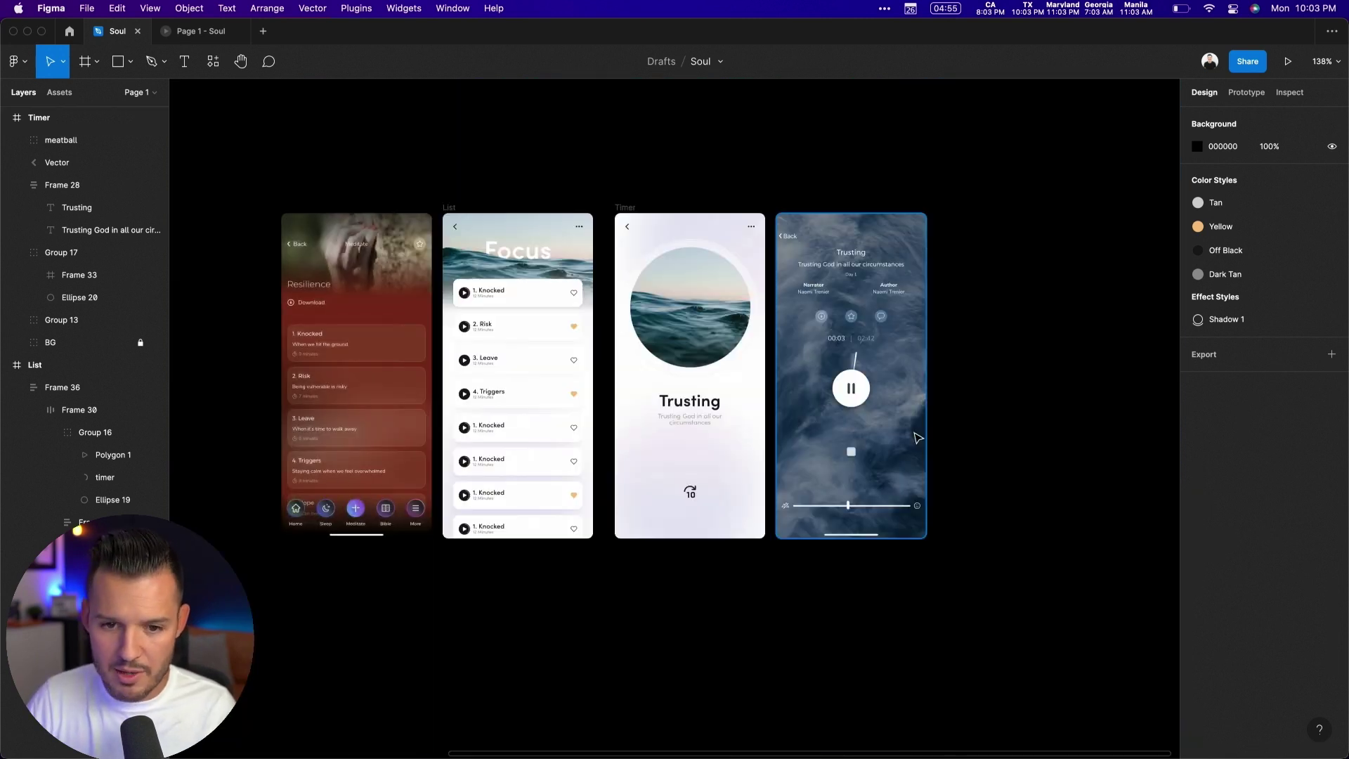
key("z")
left_click_drag(385, 273, 700, 517)
scroll(703, 521, "right", 5)
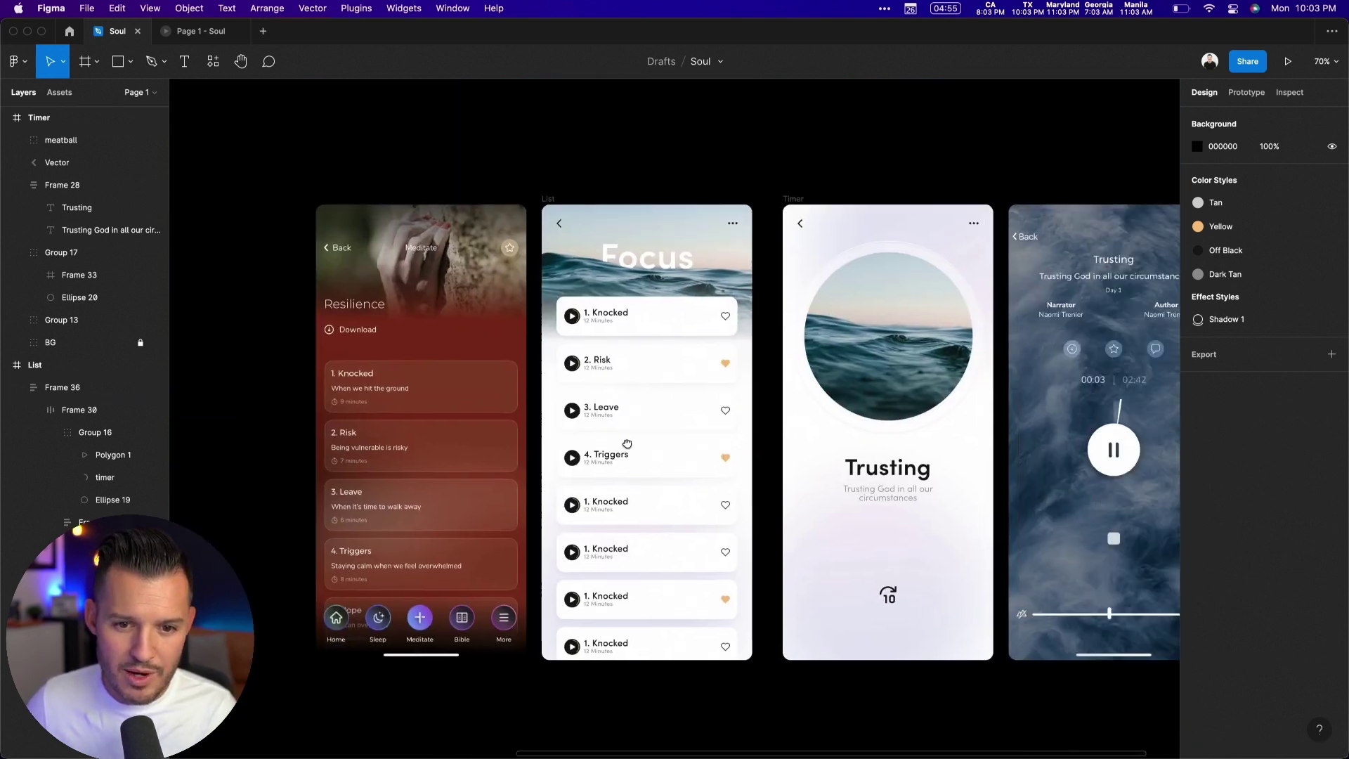
scroll(527, 337, "up", 10)
left_click(556, 419)
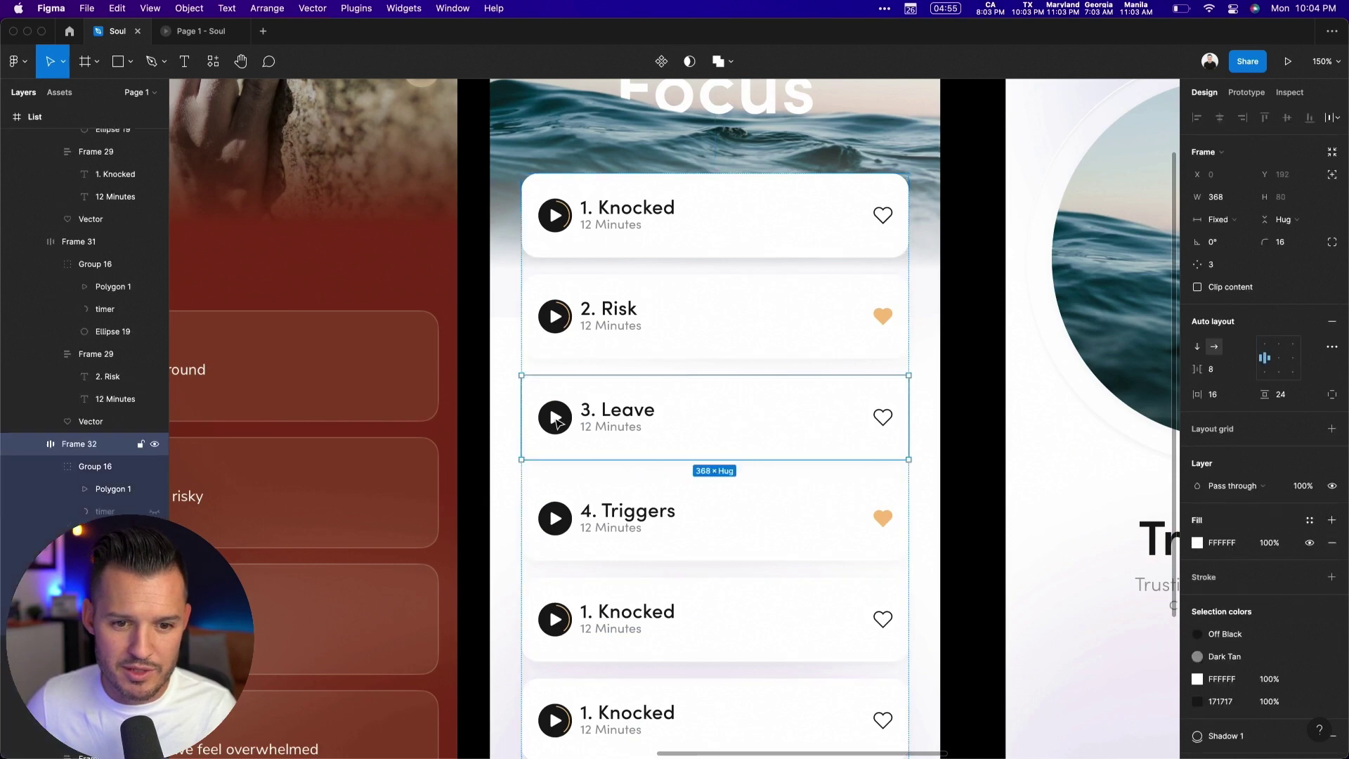
left_click(555, 419)
Step: Paste the play button below the Timer's "Trusting" title block and scale it to 80 × 80
left_click(952, 458)
left_click_drag(952, 458, 394, 373)
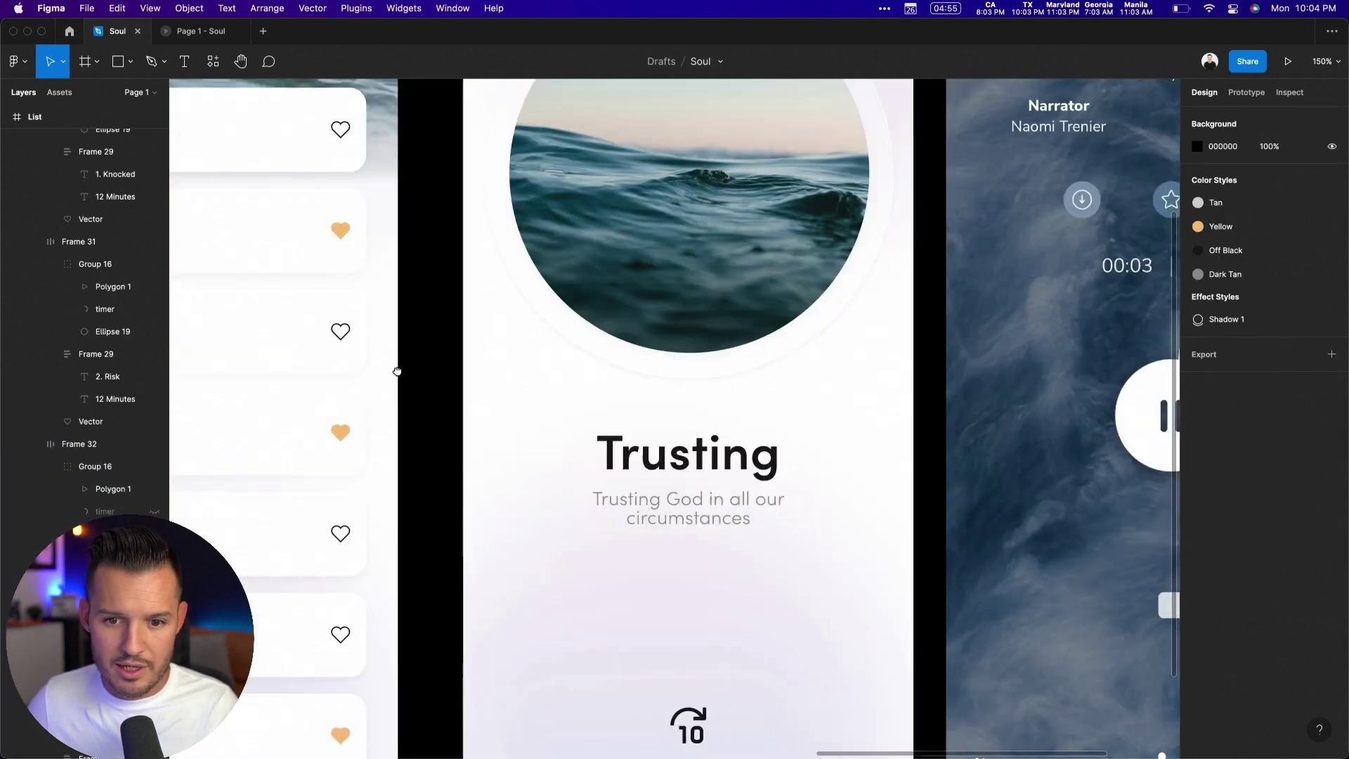
left_click_drag(469, 494, 403, 293)
key("z")
left_click_drag(344, 703, 692, 365)
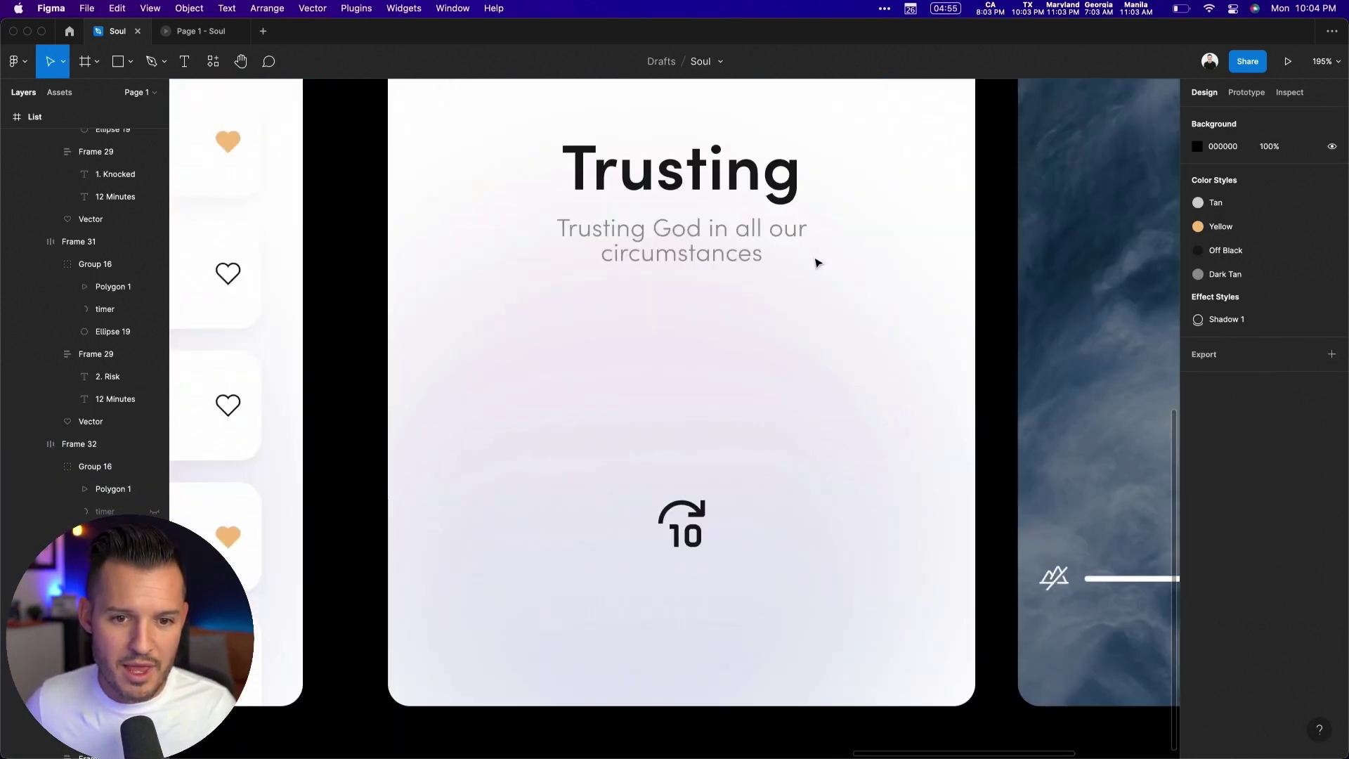
left_click(675, 261)
key("cmd+v")
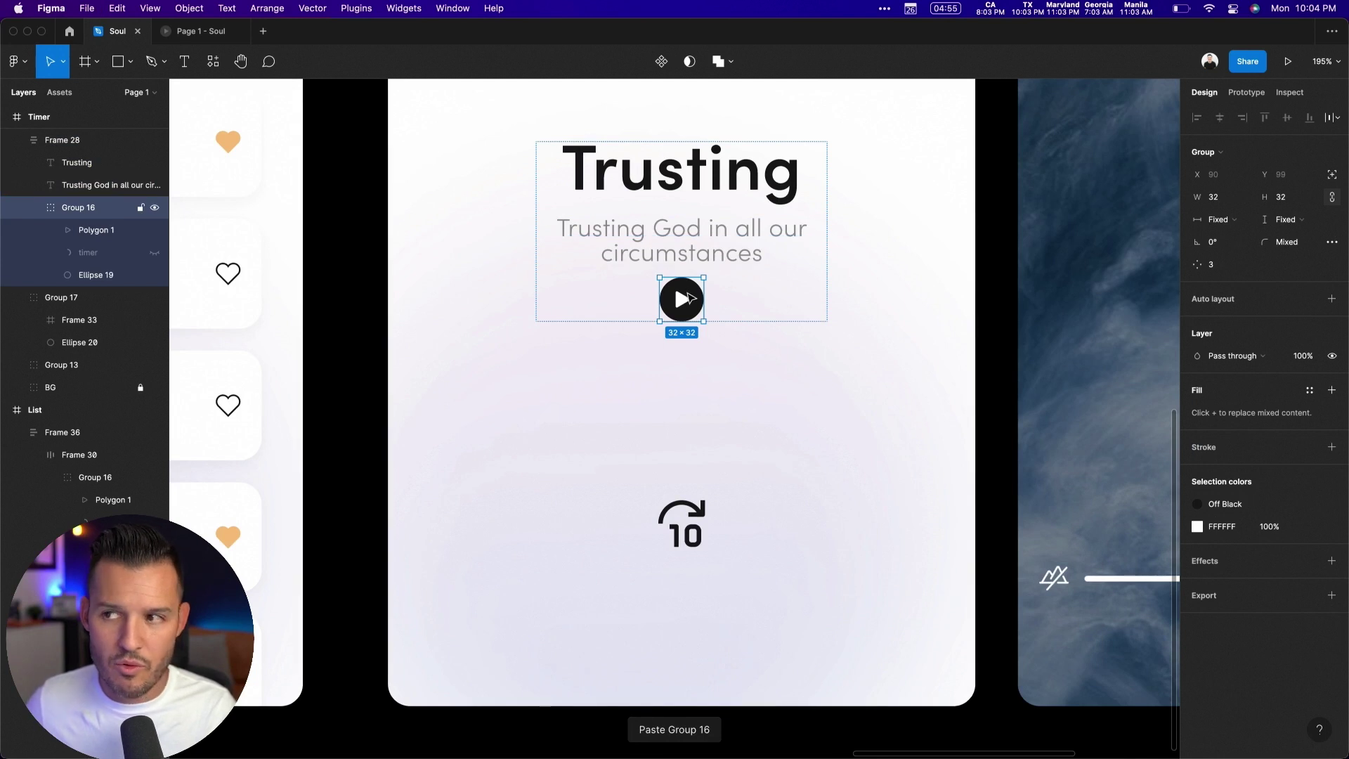
left_click_drag(691, 298, 735, 336)
key("k")
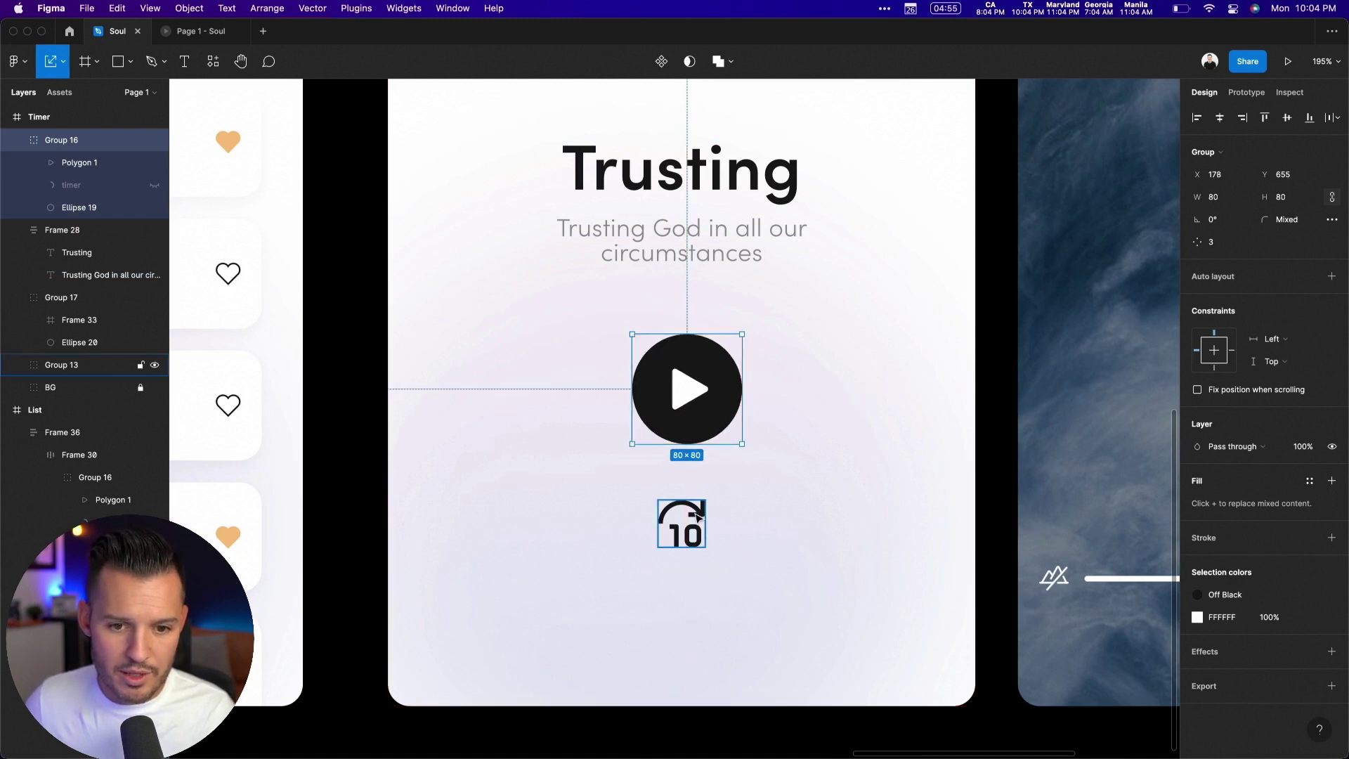
Step: Move the skip-10 icon to the right and place the play button horizontally centred beside it at about Y 783 on the Timer screen
left_click_drag(681, 525, 836, 578)
left_click(687, 411)
left_click_drag(687, 411, 682, 586)
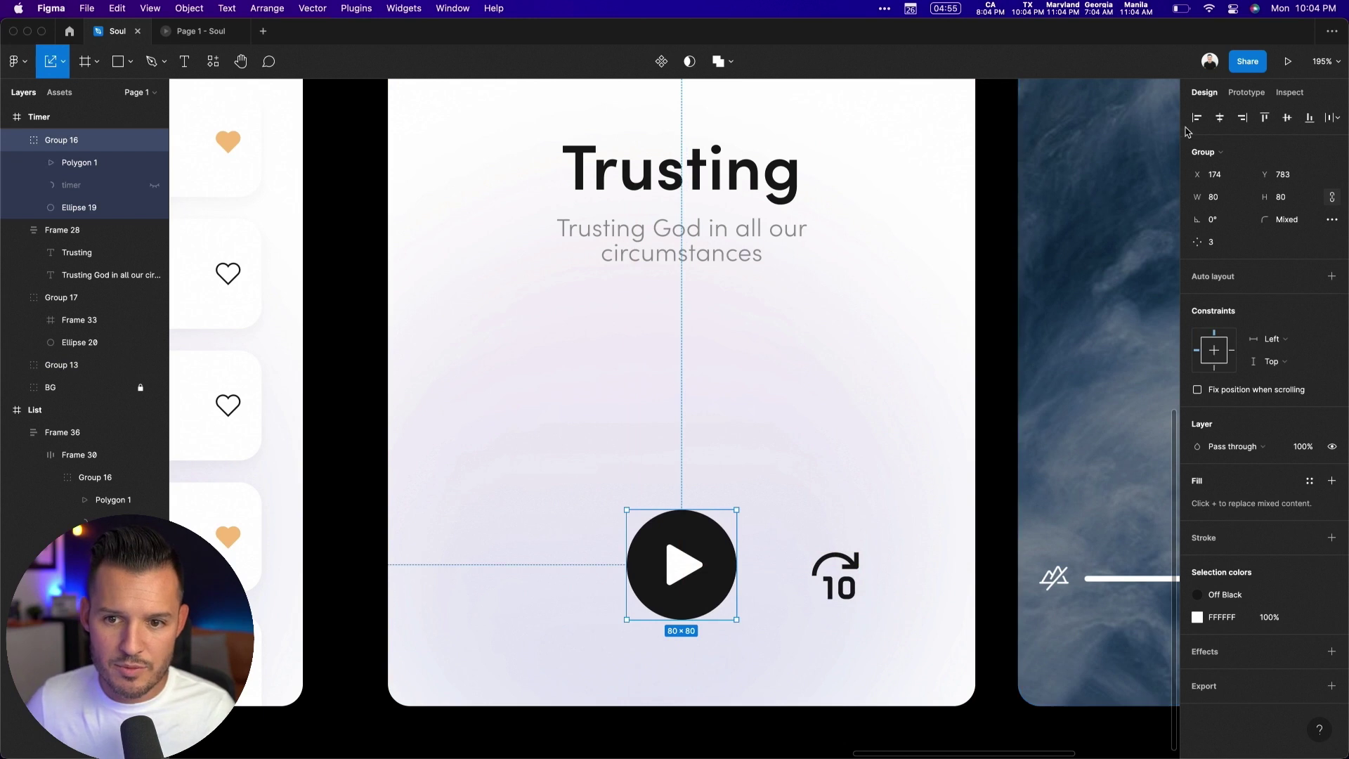
Step: Duplicate the skip-10 icon to the left of the play button and flip the copy's arrow horizontally
left_click(837, 576)
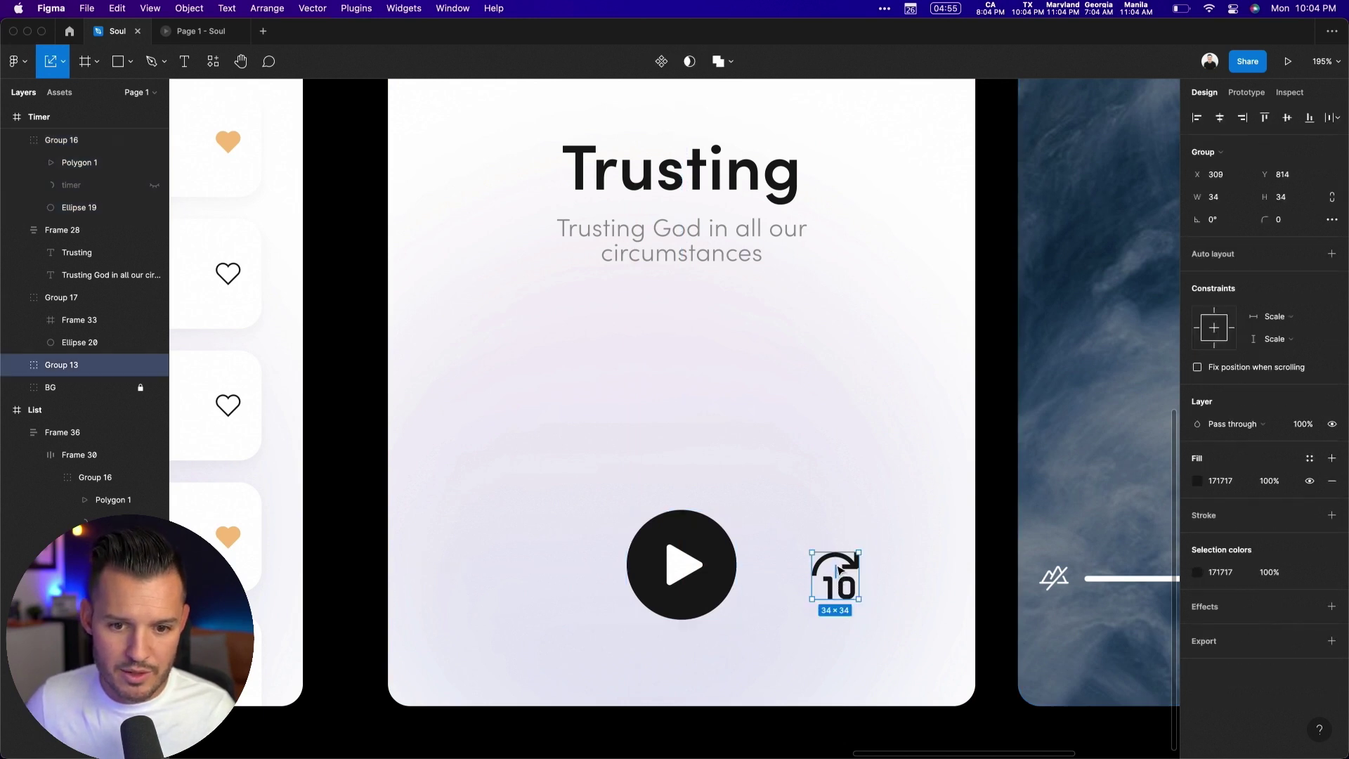
left_click_drag(856, 566, 546, 559)
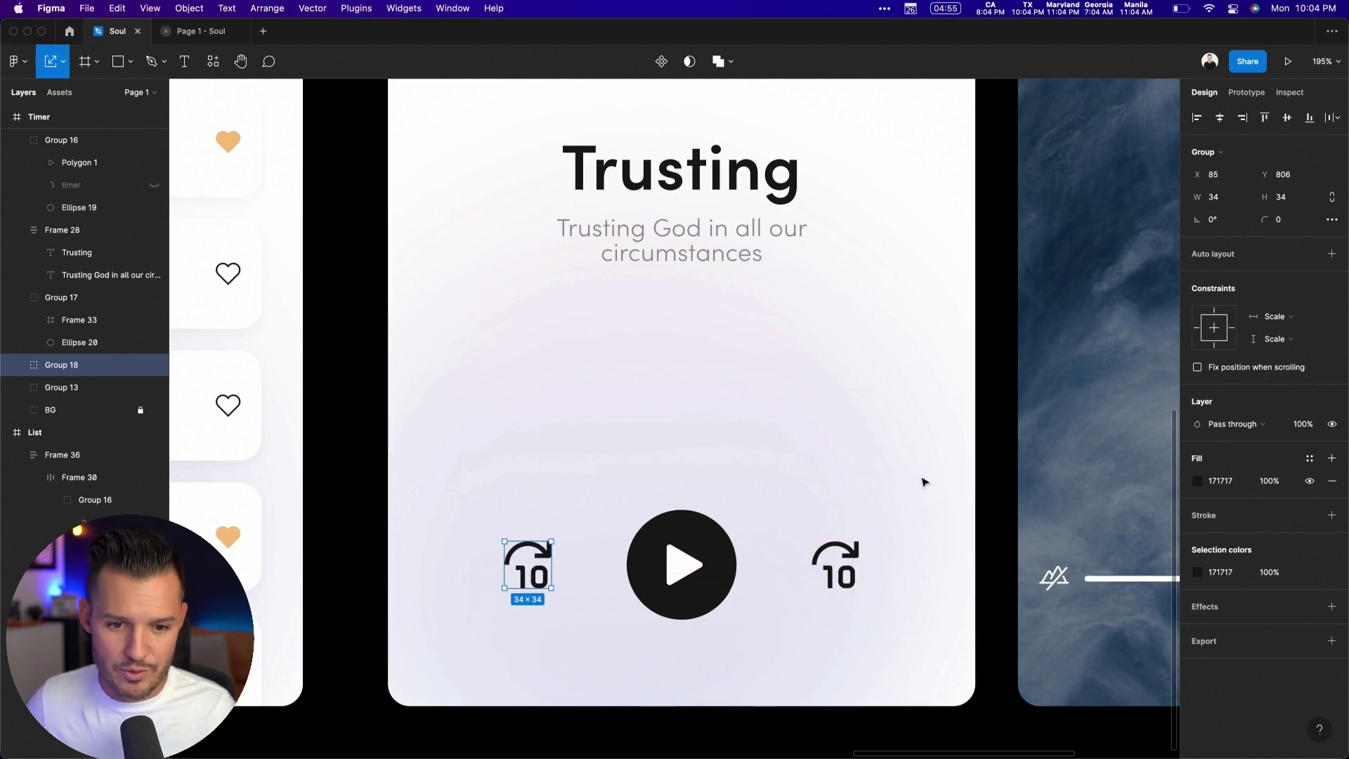
double_click(545, 557)
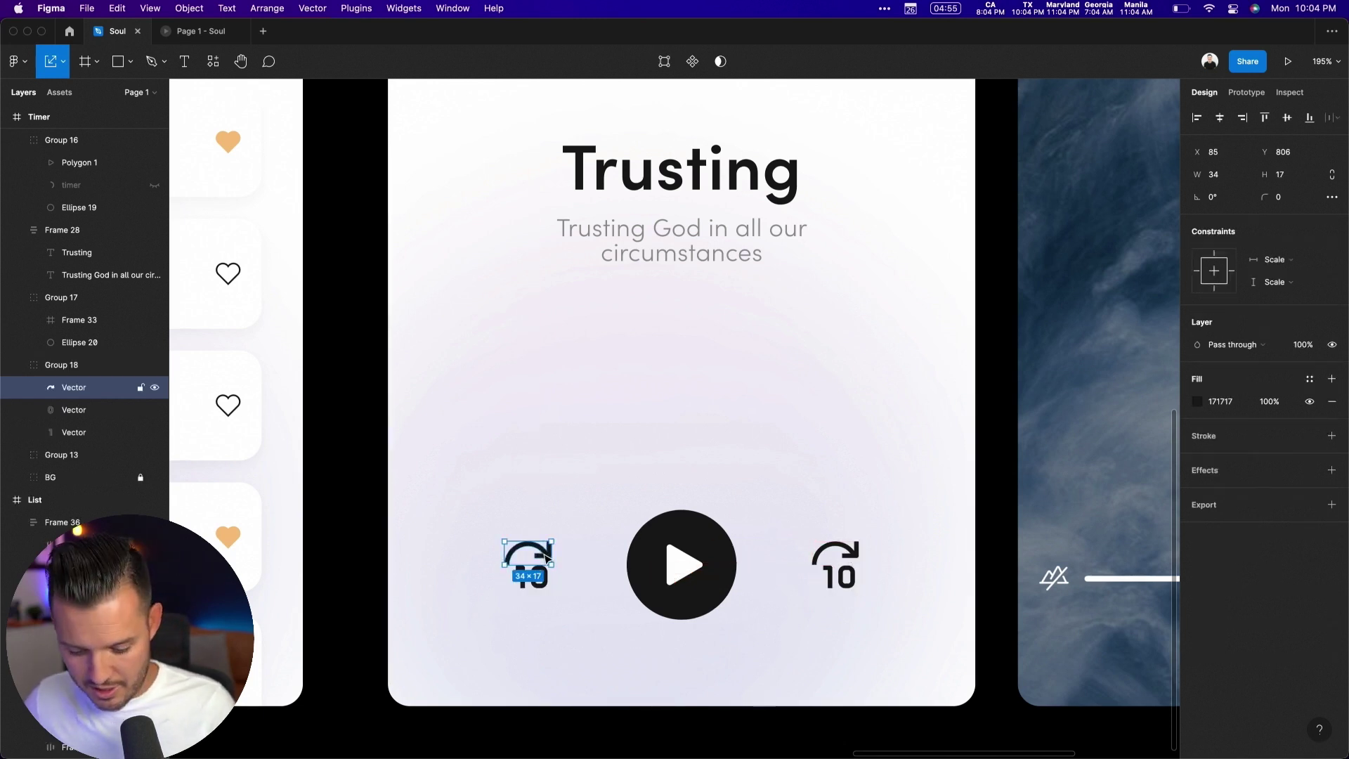
key("shift+h")
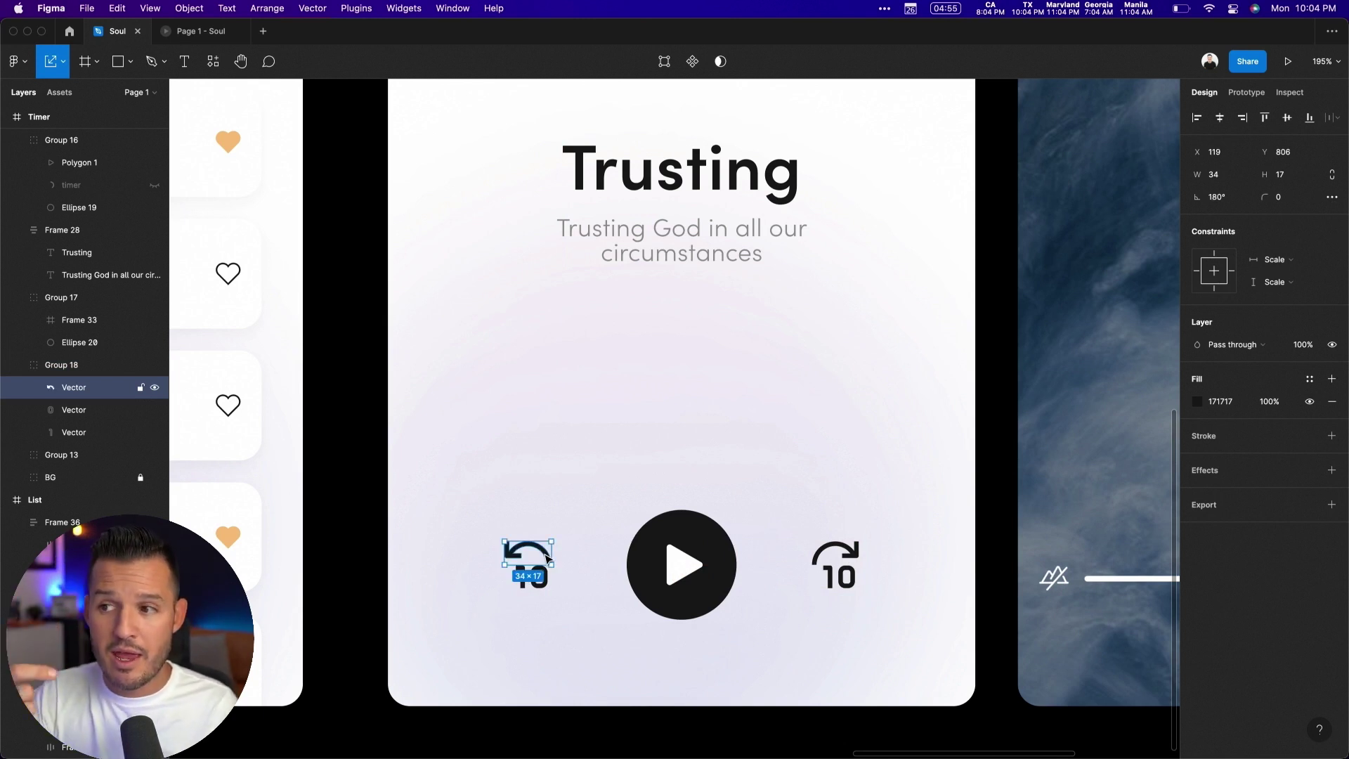
key("Escape")
Step: Compare the new Timer layout with the original player screen's slider, time read-out and playback controls
scroll(728, 473, "up", 5)
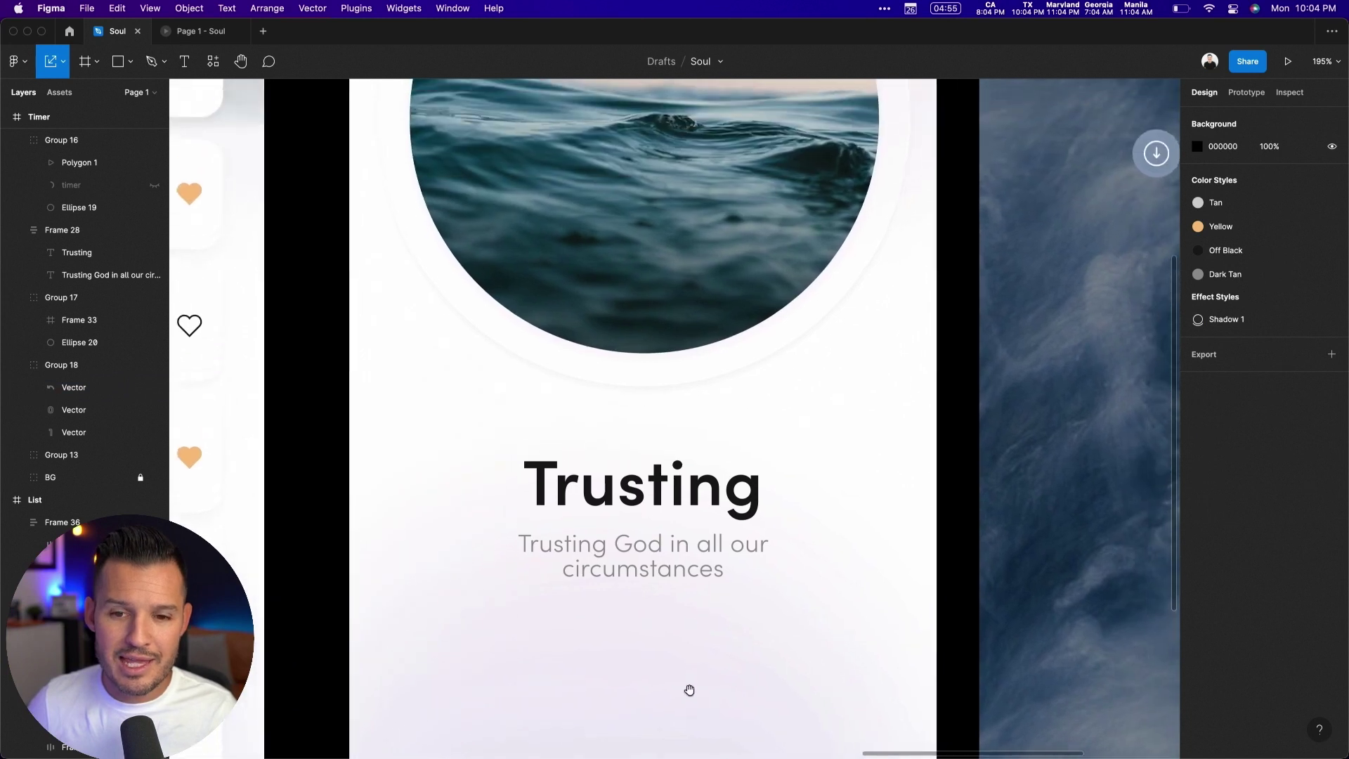
scroll(773, 457, "down", 4)
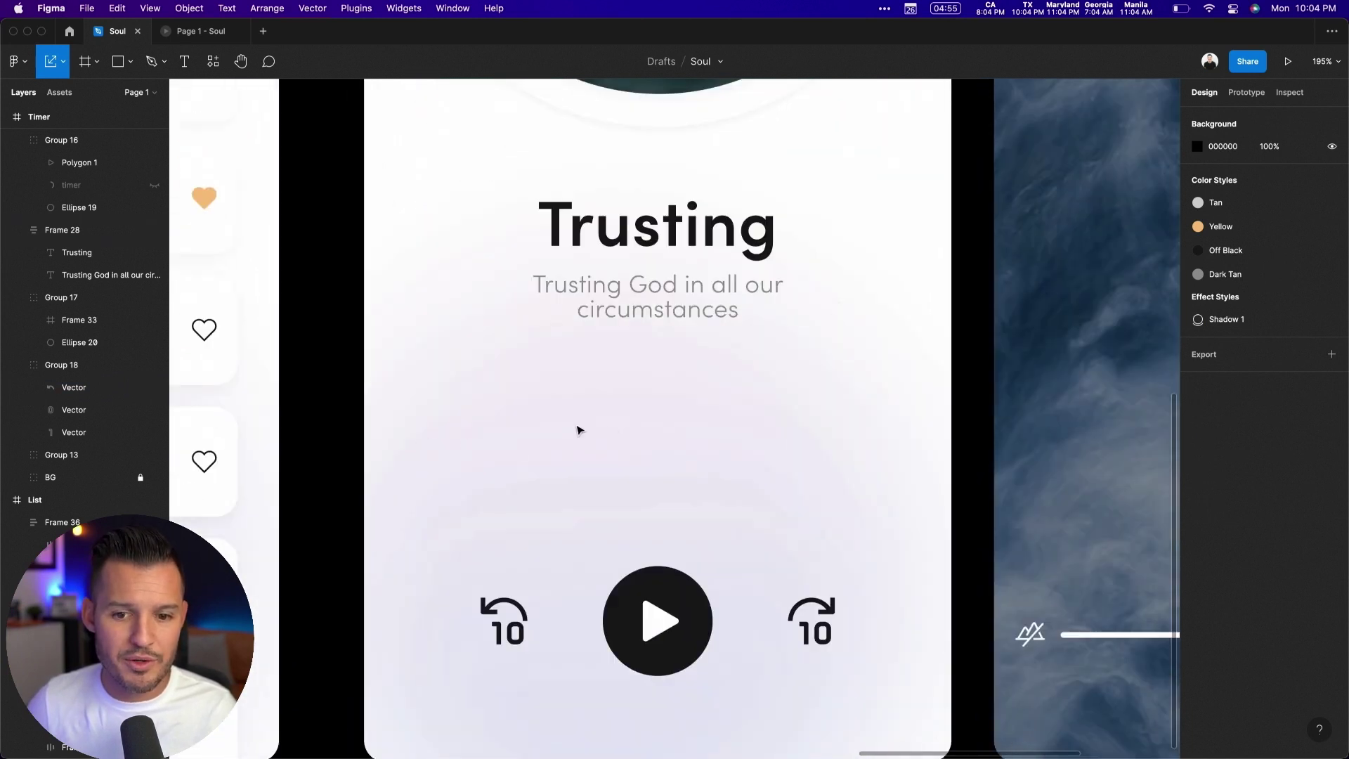
scroll(577, 430, "right", 7)
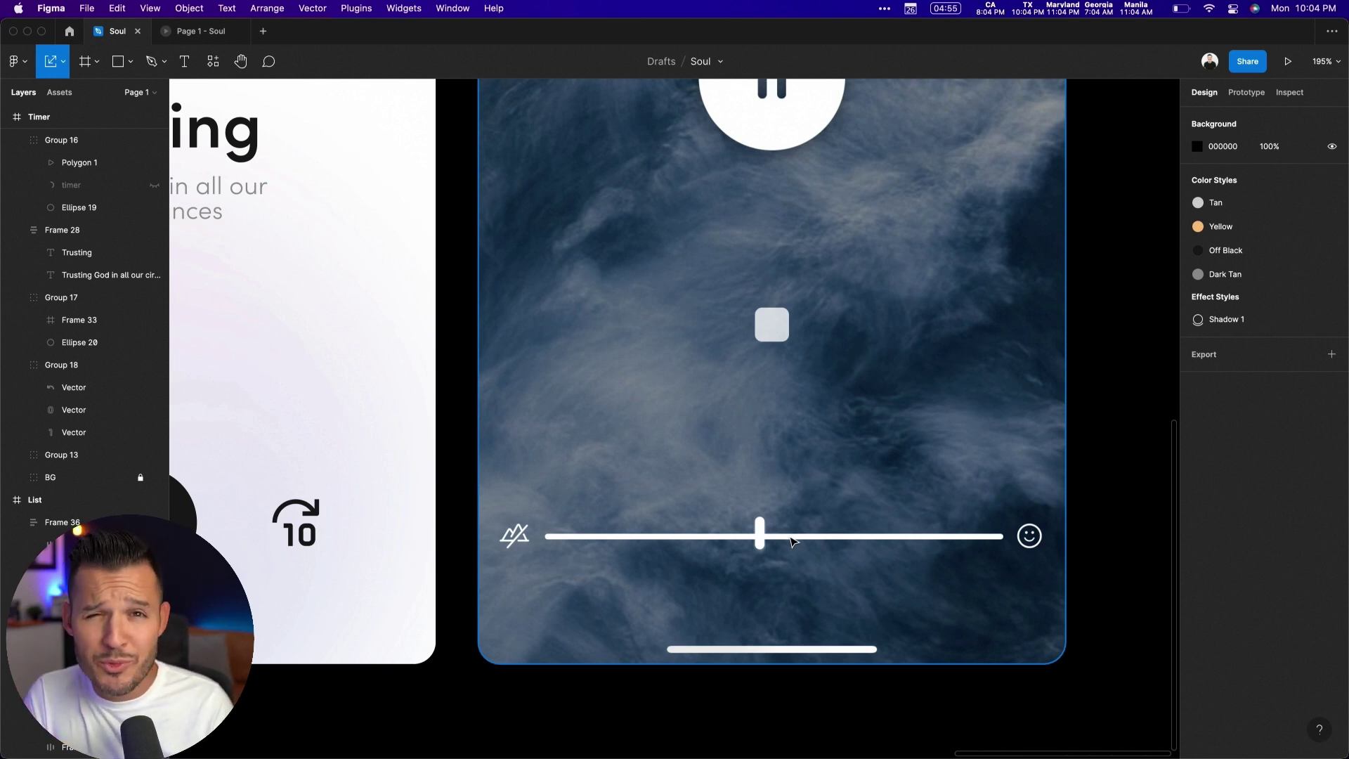
left_click_drag(627, 404, 982, 459)
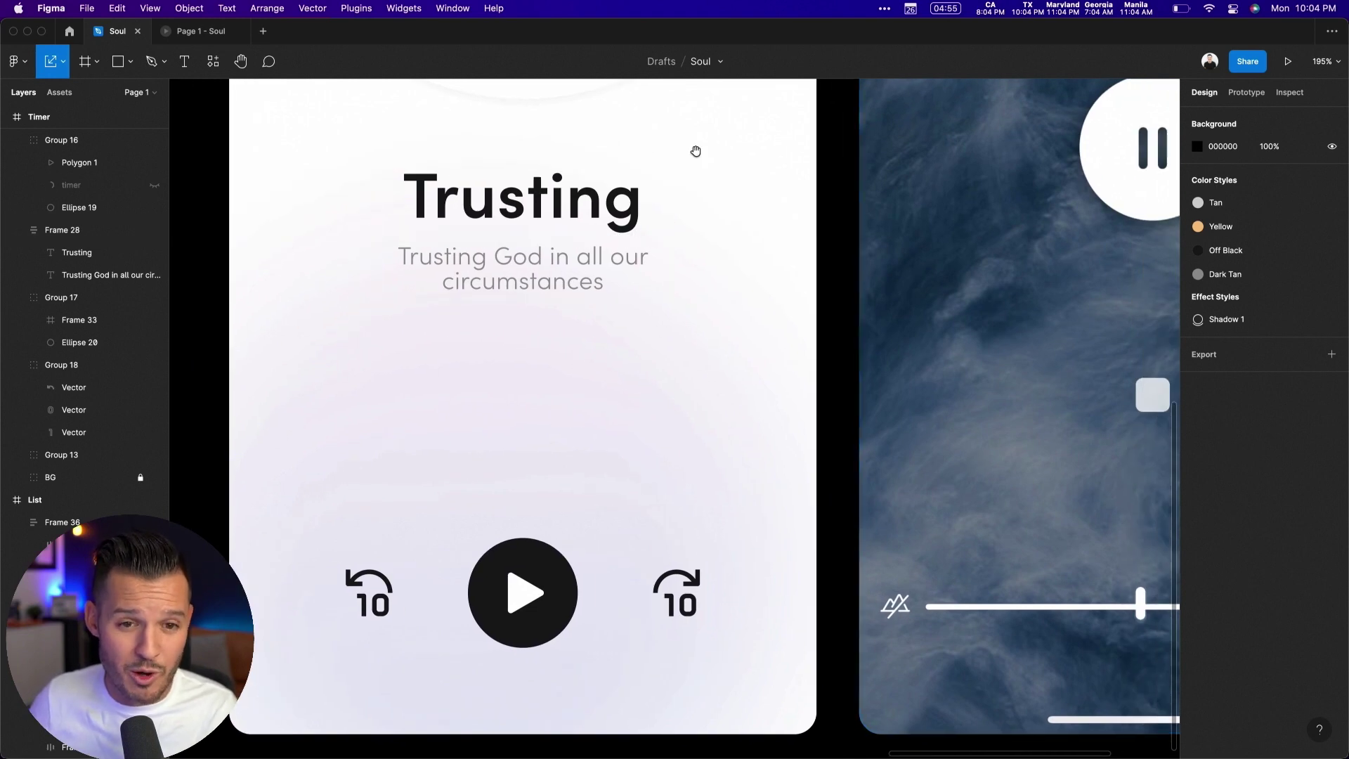
left_click_drag(695, 147, 711, 545)
scroll(340, 535, "down", 1)
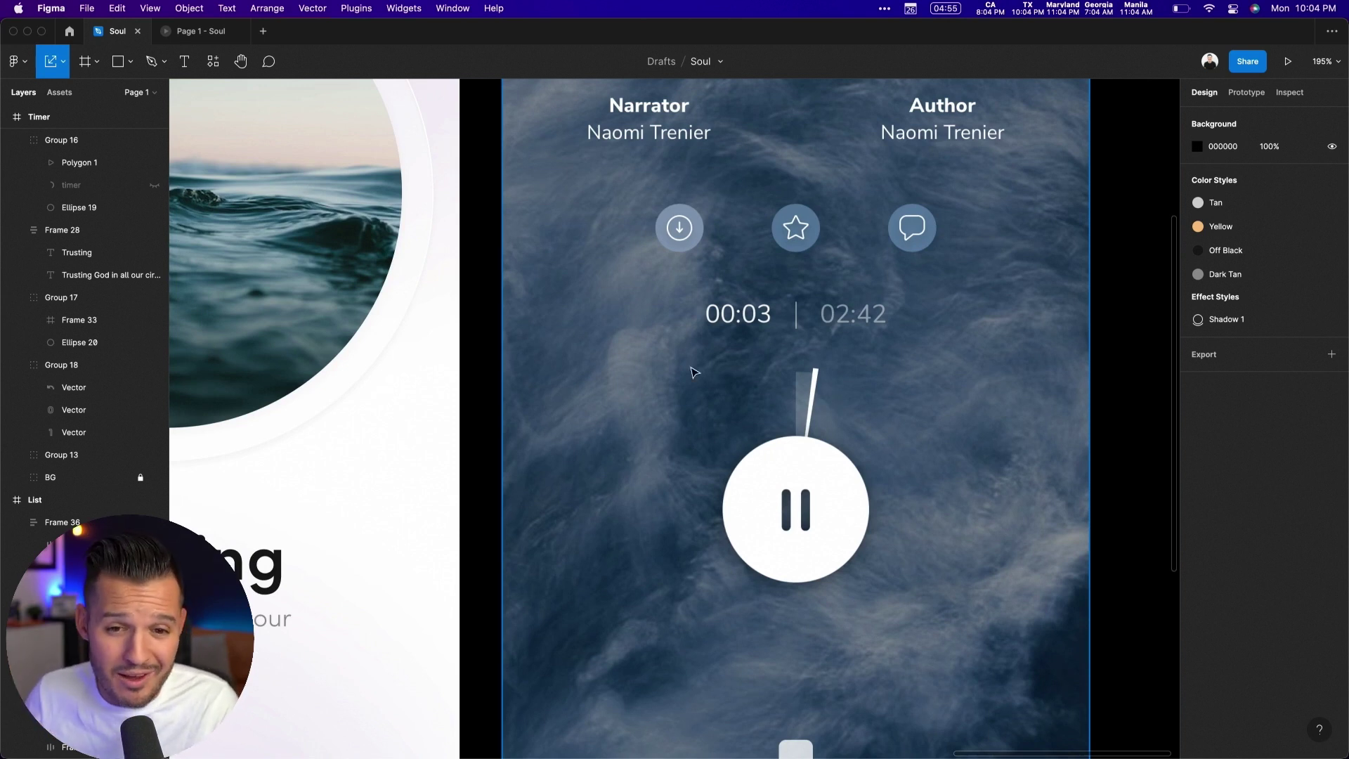
mouse_move(543, 361)
left_mouse_down()
mouse_move(689, 515)
mouse_move(946, 283)
left_mouse_up()
left_click_drag(850, 518, 864, 339)
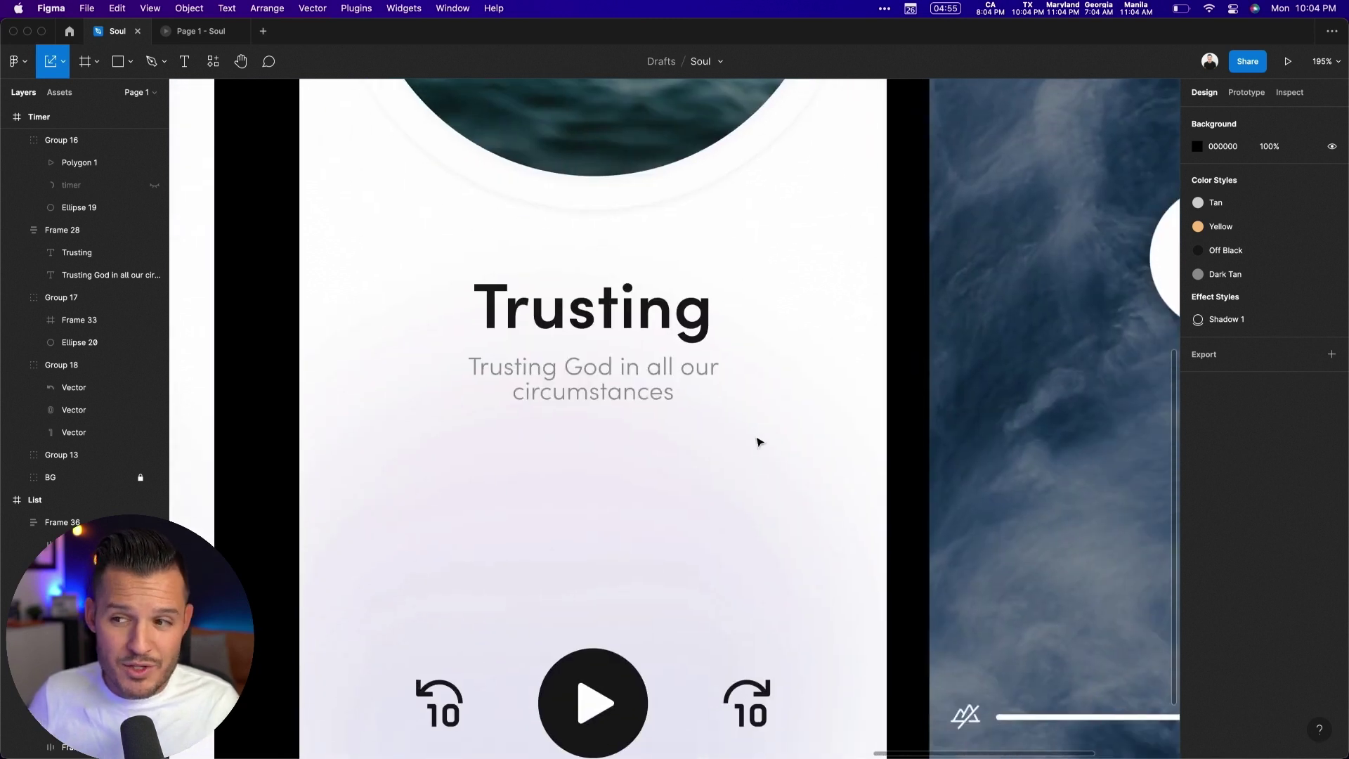
Step: Draw a horizontal Tan line about 346 wide below the Timer's subtitle and overlay a shorter Yellow line as its progress
scroll(743, 454, "down", 5)
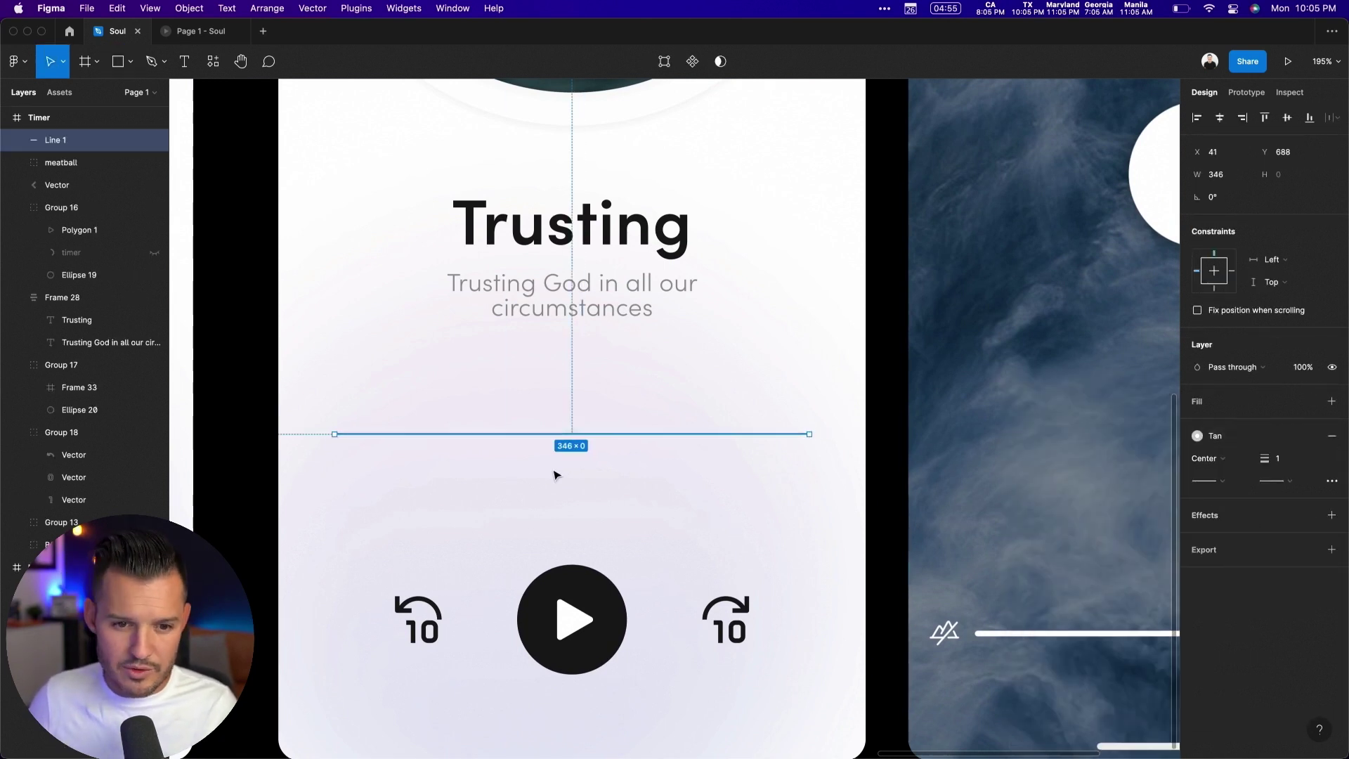
left_click(1208, 481)
left_click(1240, 592)
key("super+v")
Step: Copy the subtitle text to below the progress line's left end as a "00:00" time label with font size 14
left_click(689, 155, "super")
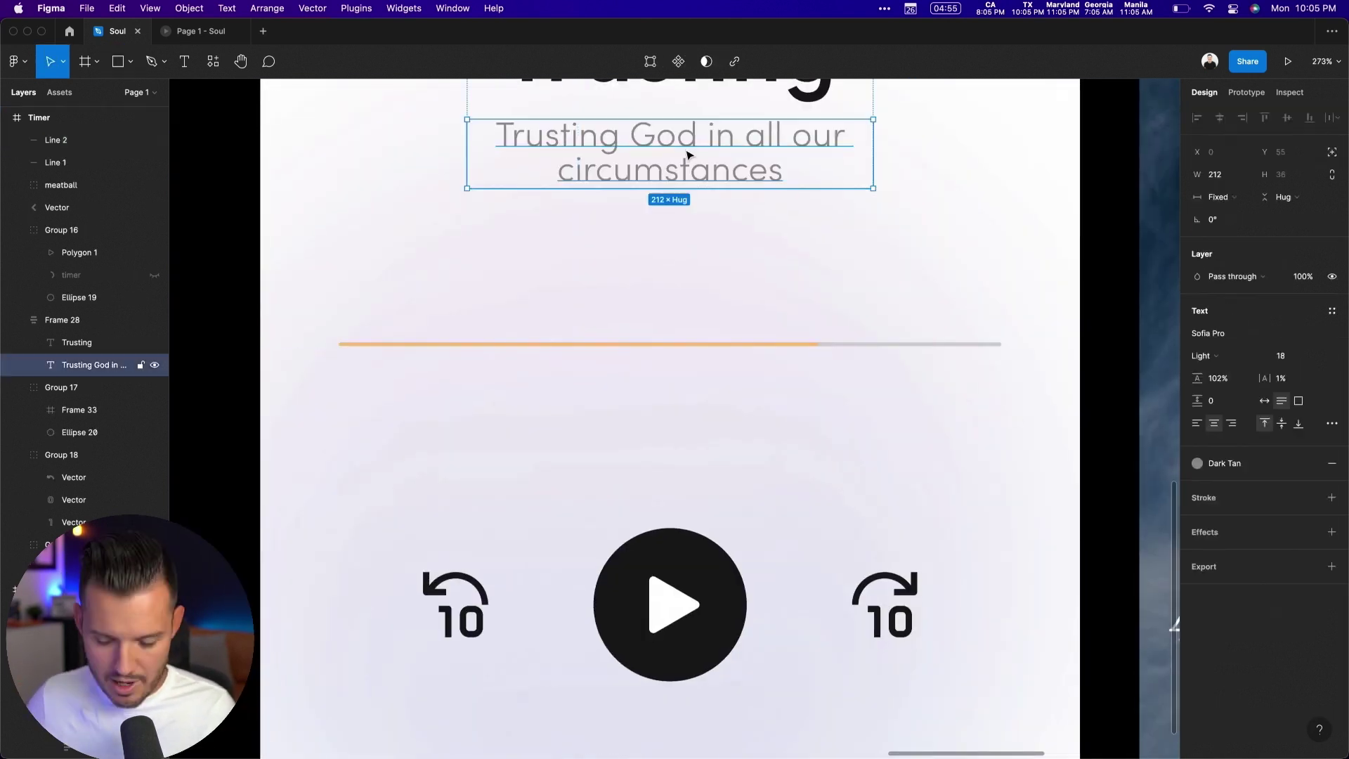
left_click_drag(688, 155, 692, 419)
double_click(692, 418)
type("00:00")
left_click(1280, 447)
type("14")
Step: Duplicate the time label at the progress line's right end as "12:00" and nudge both labels slightly down
left_click_drag(374, 385, 959, 386)
double_click(959, 387)
type("12:00")
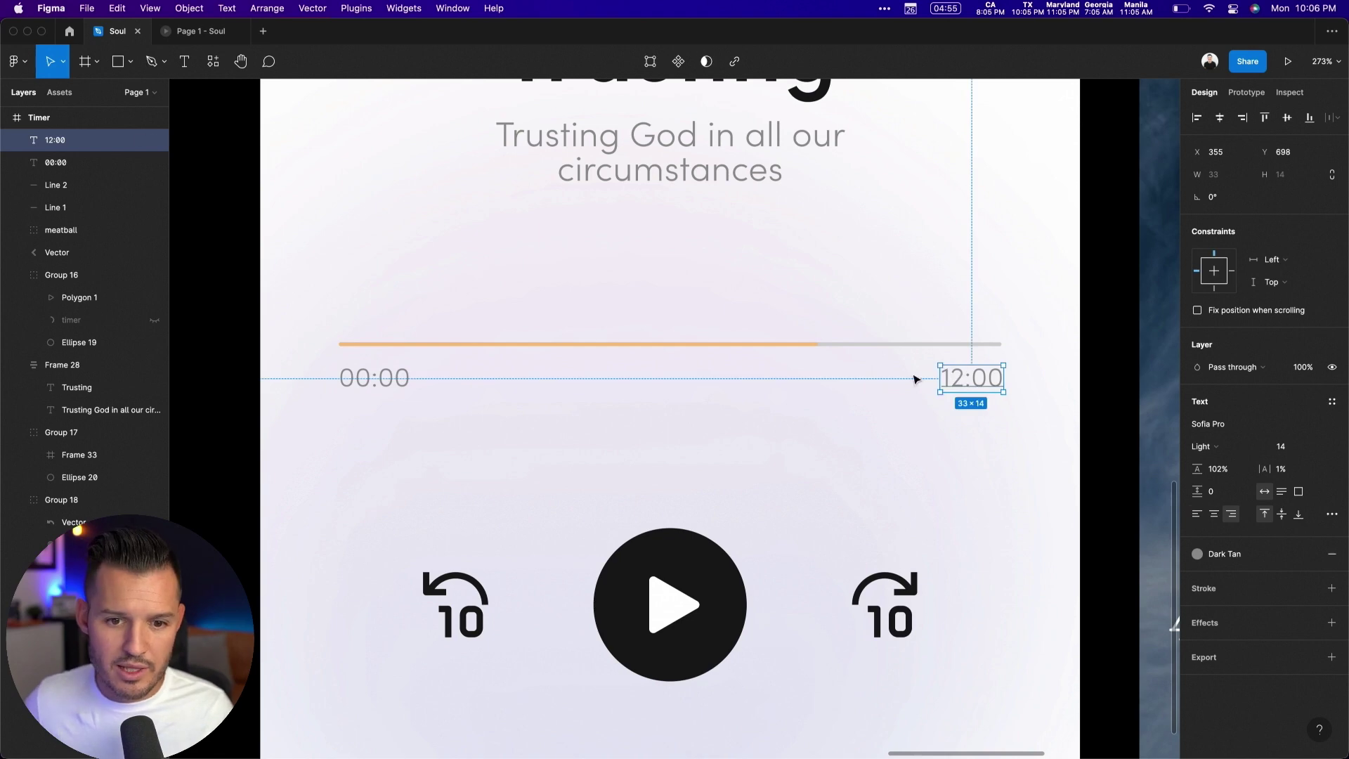
left_click(375, 378, "shift")
key("Down")
key("Down")
key("Down")
Step: Add a small Yellow diamond at the end of the Yellow progress line and surround it with a Yellow outlined circle
left_click(118, 61)
left_click_drag(517, 312, 538, 333)
left_click_drag(527, 323, 817, 345)
key("o")
left_click_drag(773, 311, 864, 402)
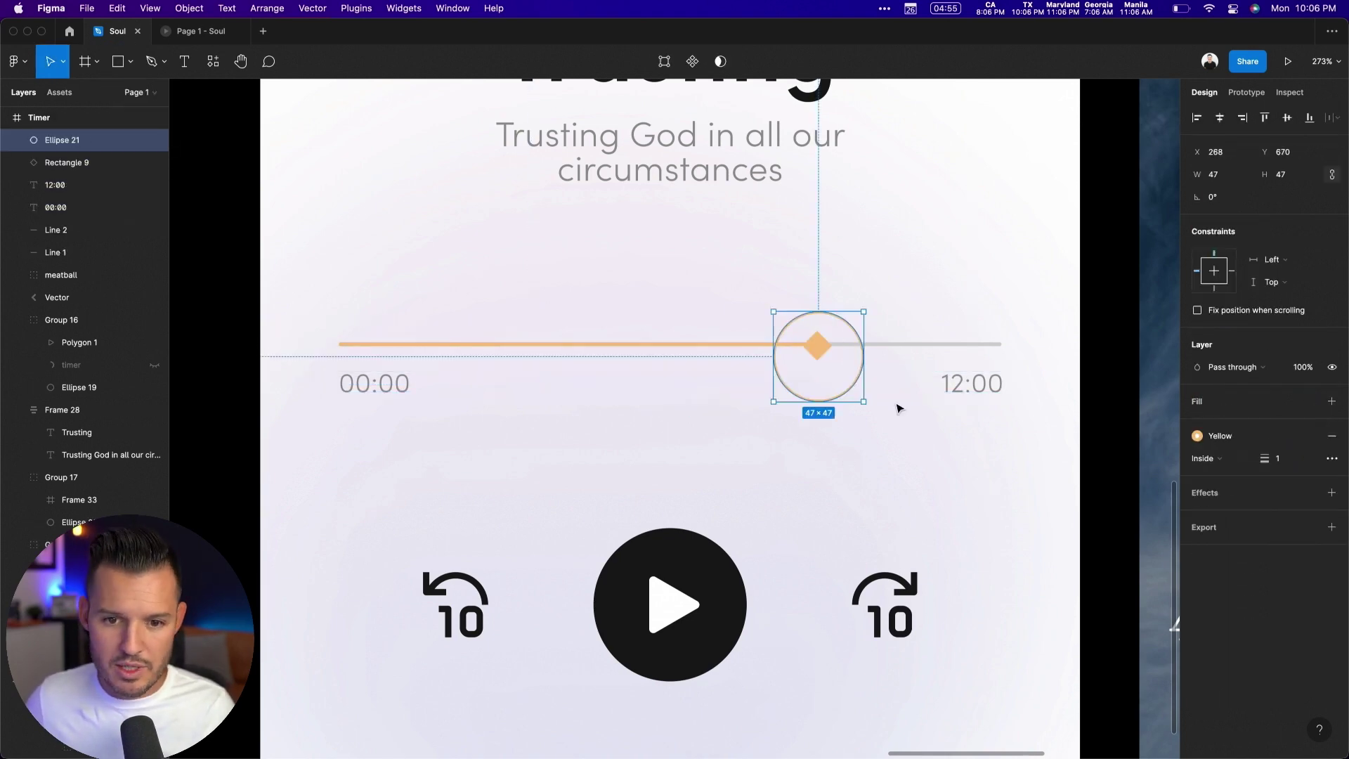
left_click_drag(864, 402, 852, 382)
Step: Group the progress lines, diamond handle and time labels, and nudge the group up to about Y 666
key("super+0")
left_click_drag(818, 358, 551, 432)
key("super+g")
key("Up")
key("Up")
key("Up")
key("Up")
Step: Copy the home indicator bar from the Dashboard to the bottom of the Timer screen and line up the Dashboard, List and Timer screens
scroll(551, 432, "up", 3)
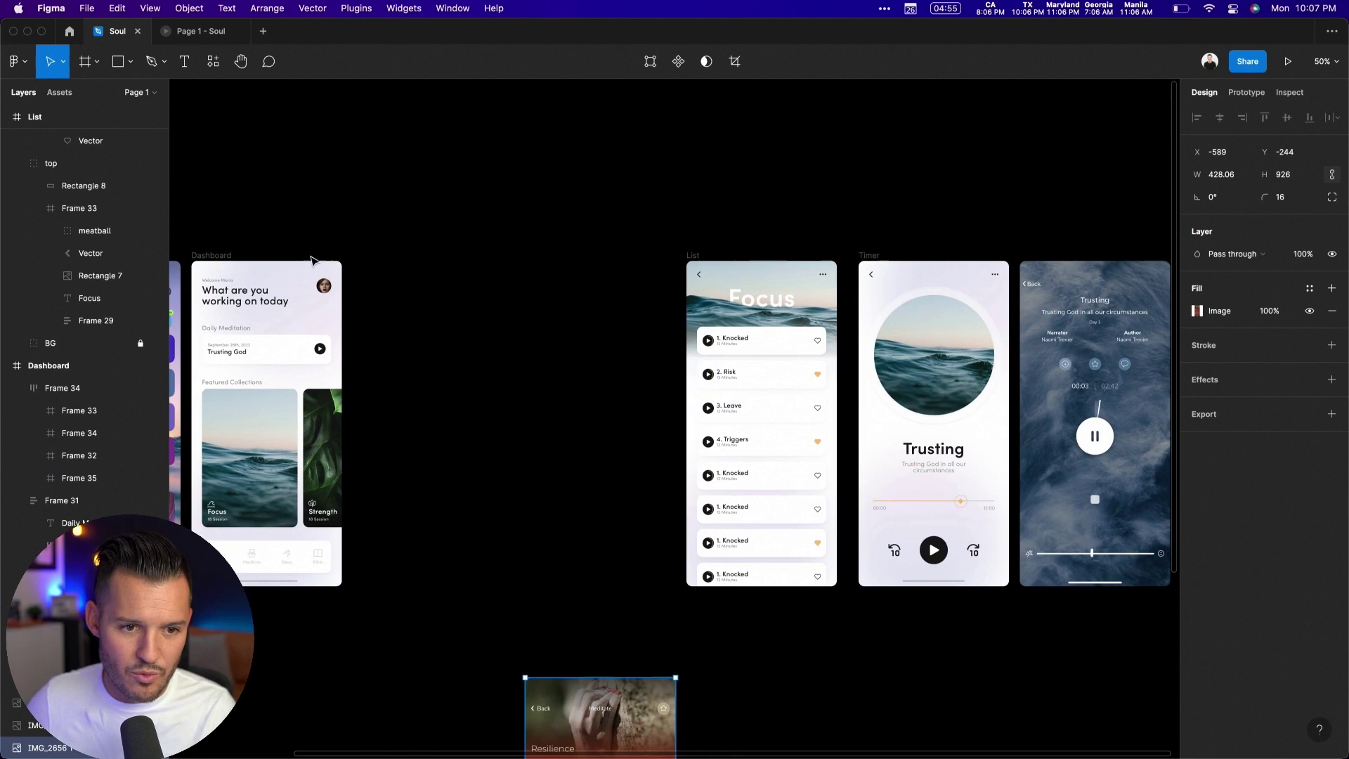
scroll(1041, 690, "up", 5)
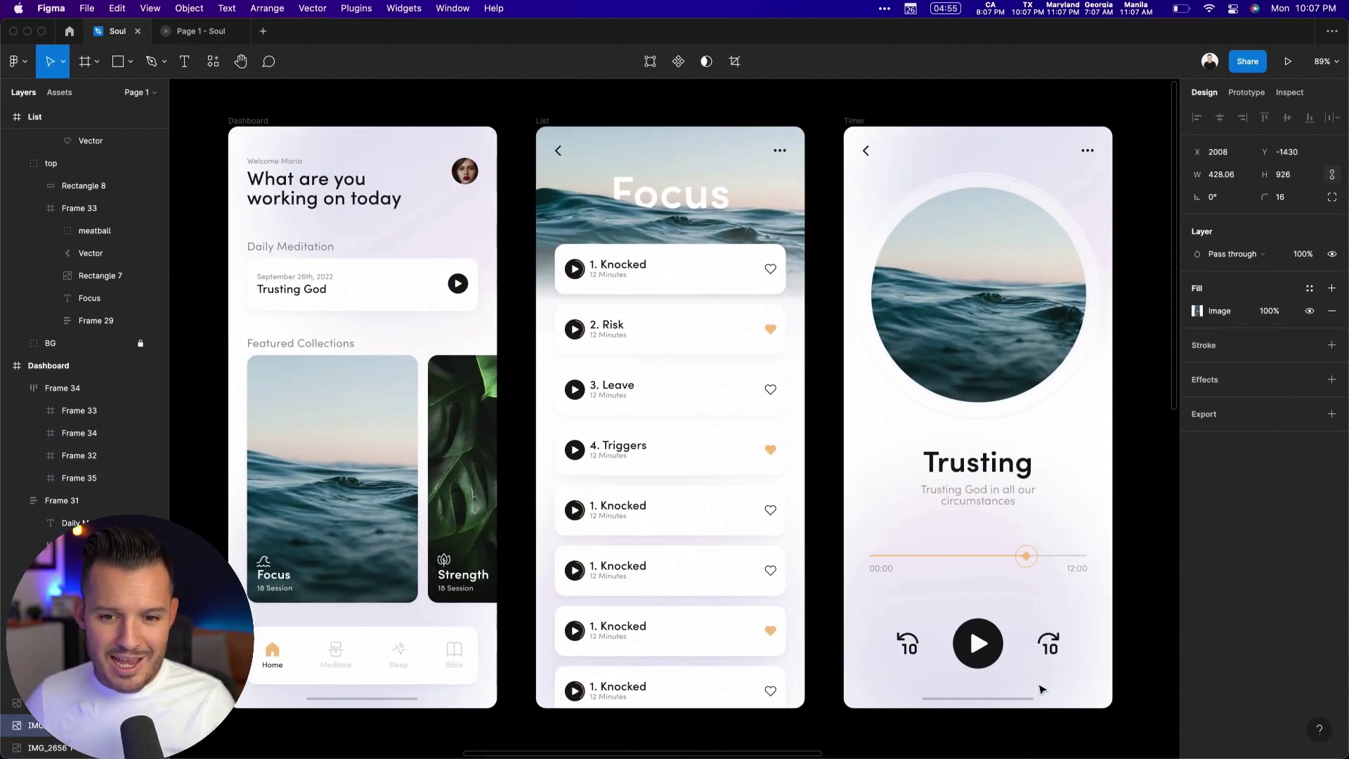